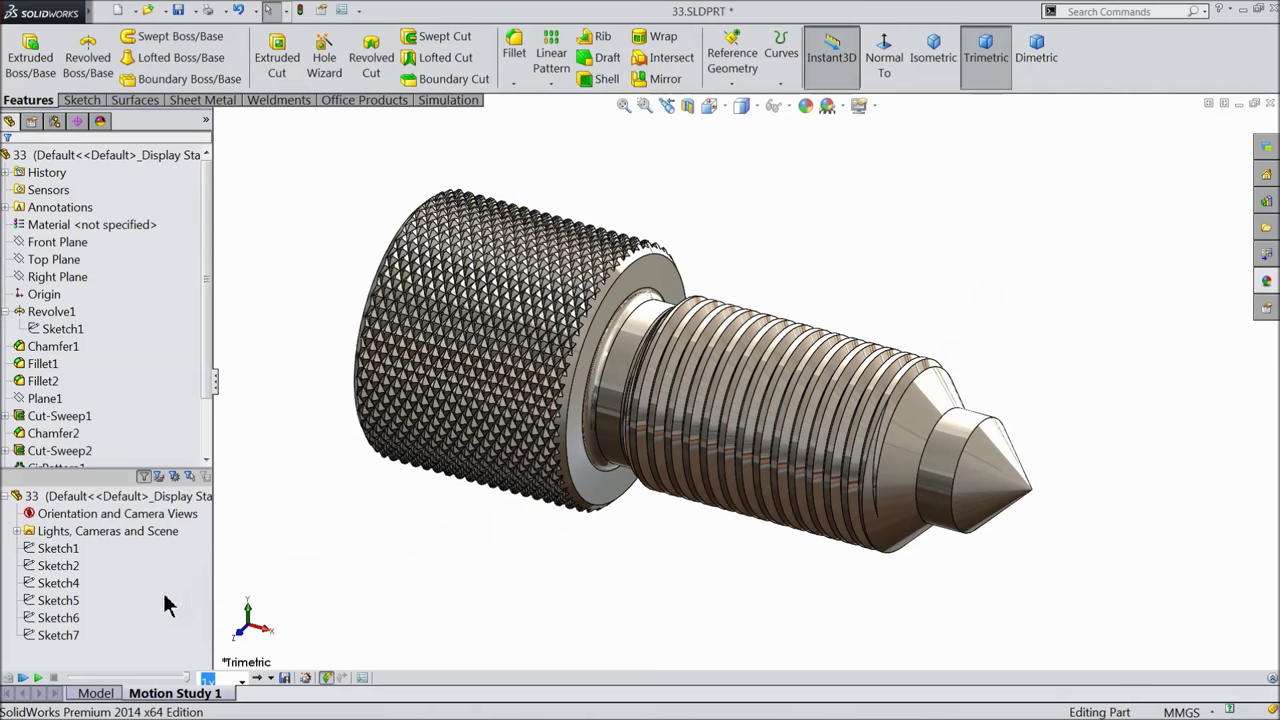
# - Play the Motion Study animation of the finished knurled screw
pyautogui.click(37, 678)
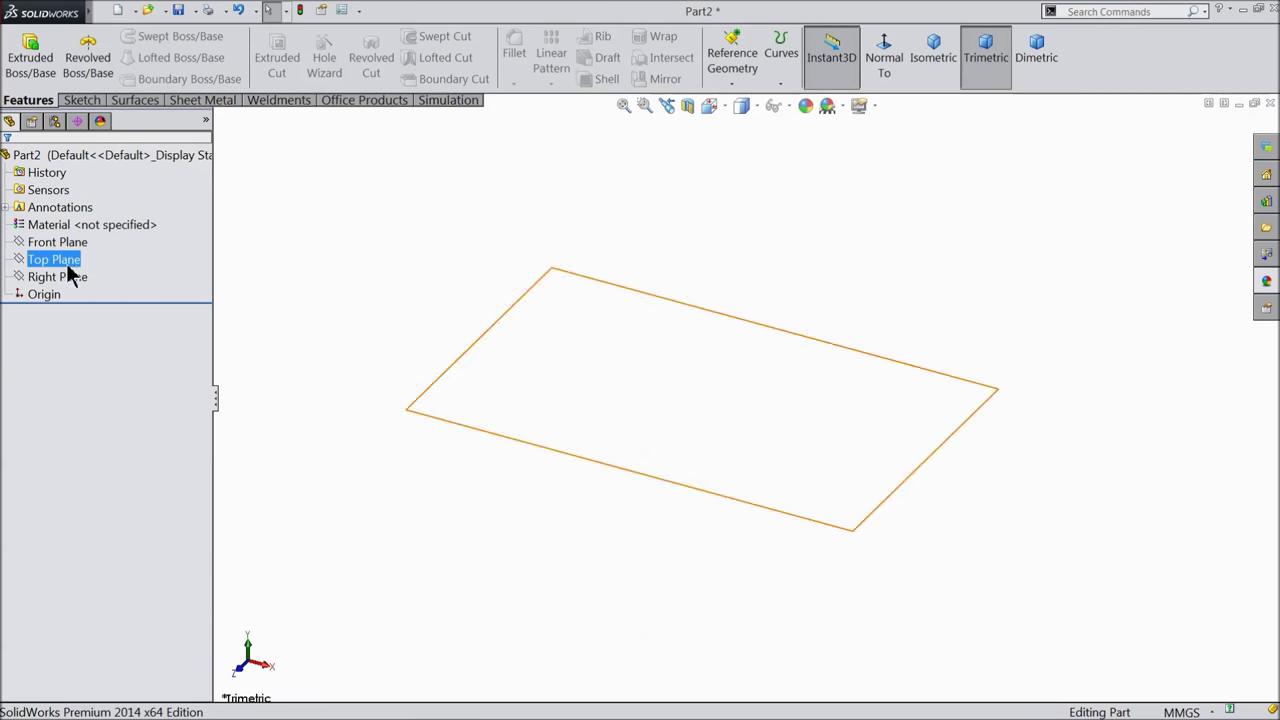
# - Start a new sketch on the Front Plane with the Line tool
pyautogui.click(42, 244)
pyautogui.click(38, 225)
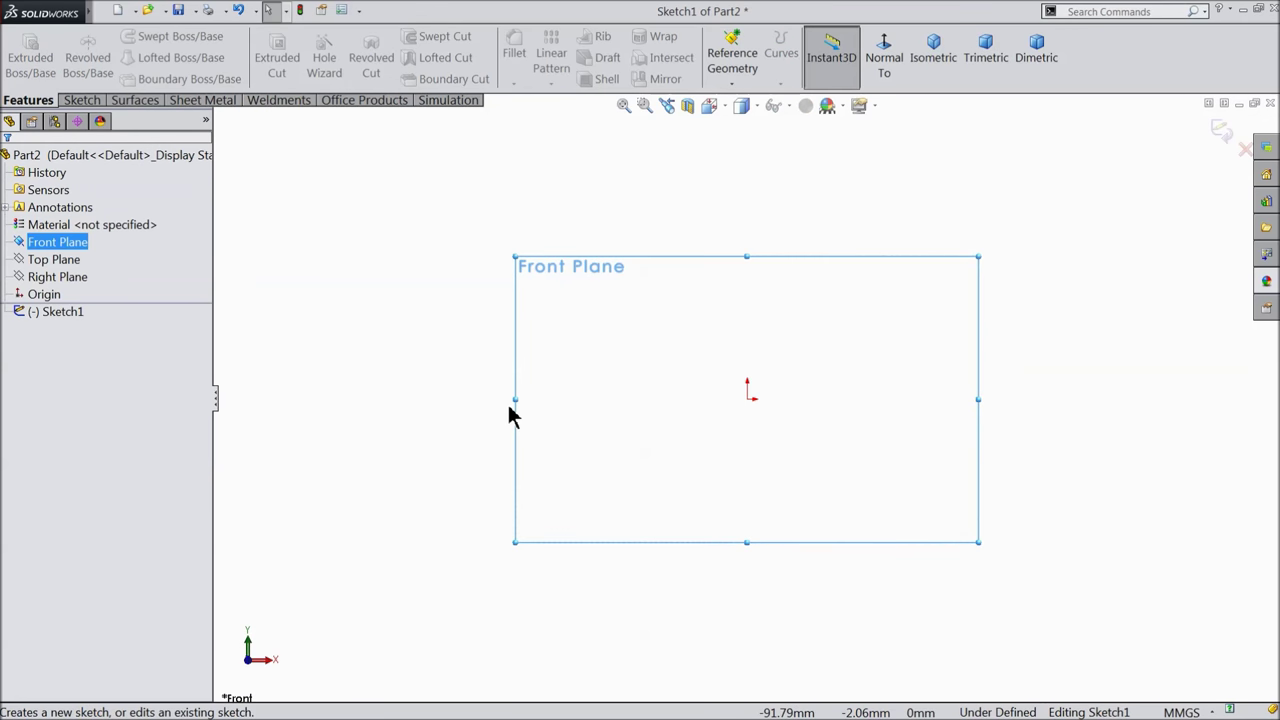
pyautogui.click(84, 101)
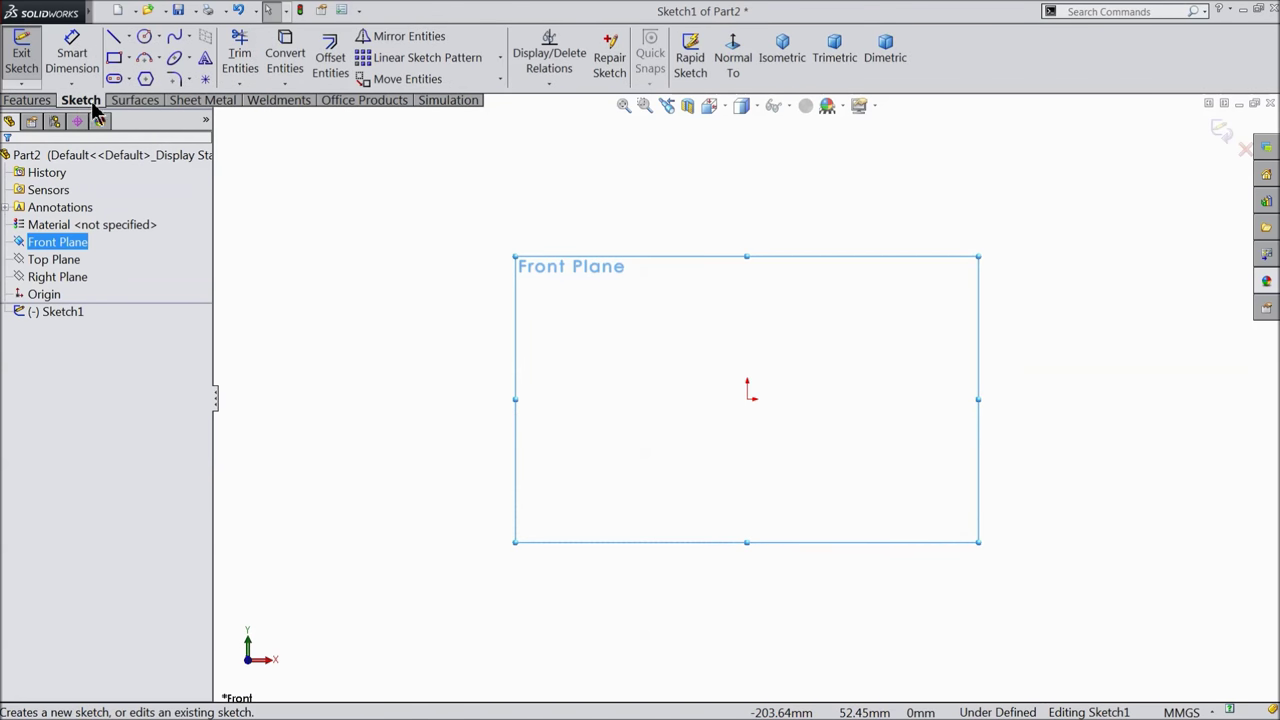
pyautogui.click(114, 37)
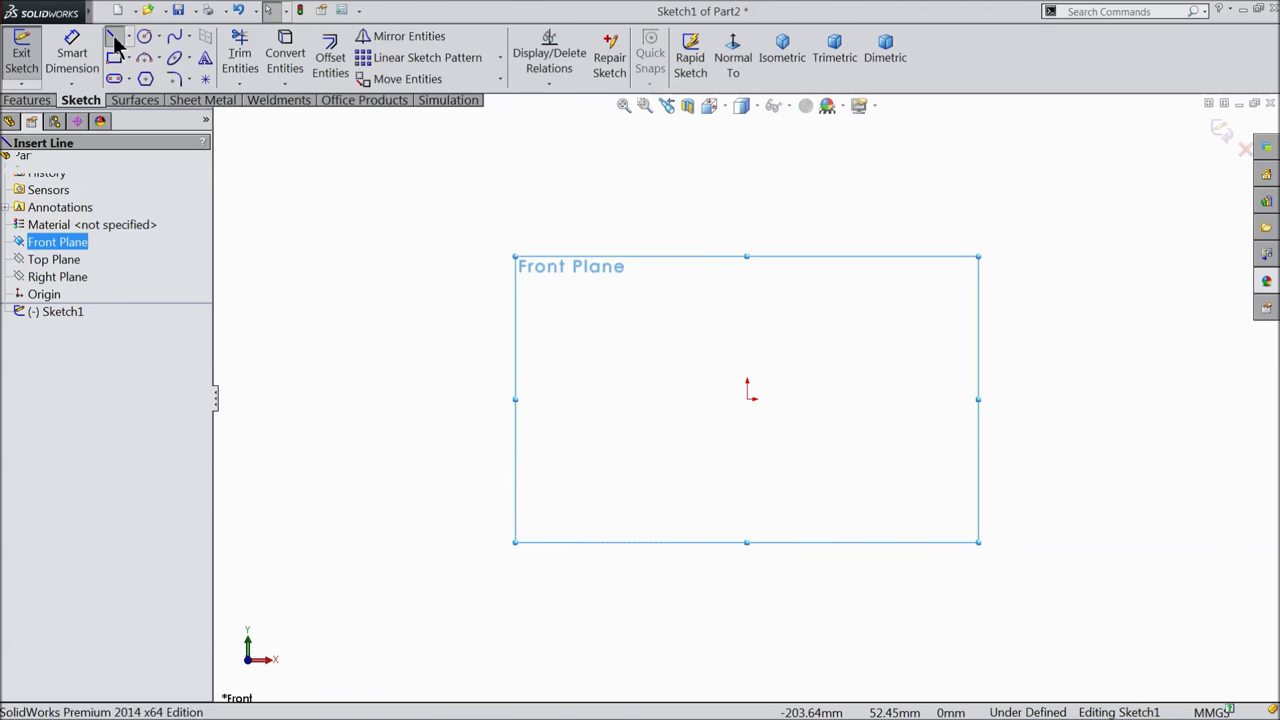
# - Draw the base line, left edge, head top, sloped shoulder and groove bottom
pyautogui.click(1185, 400)
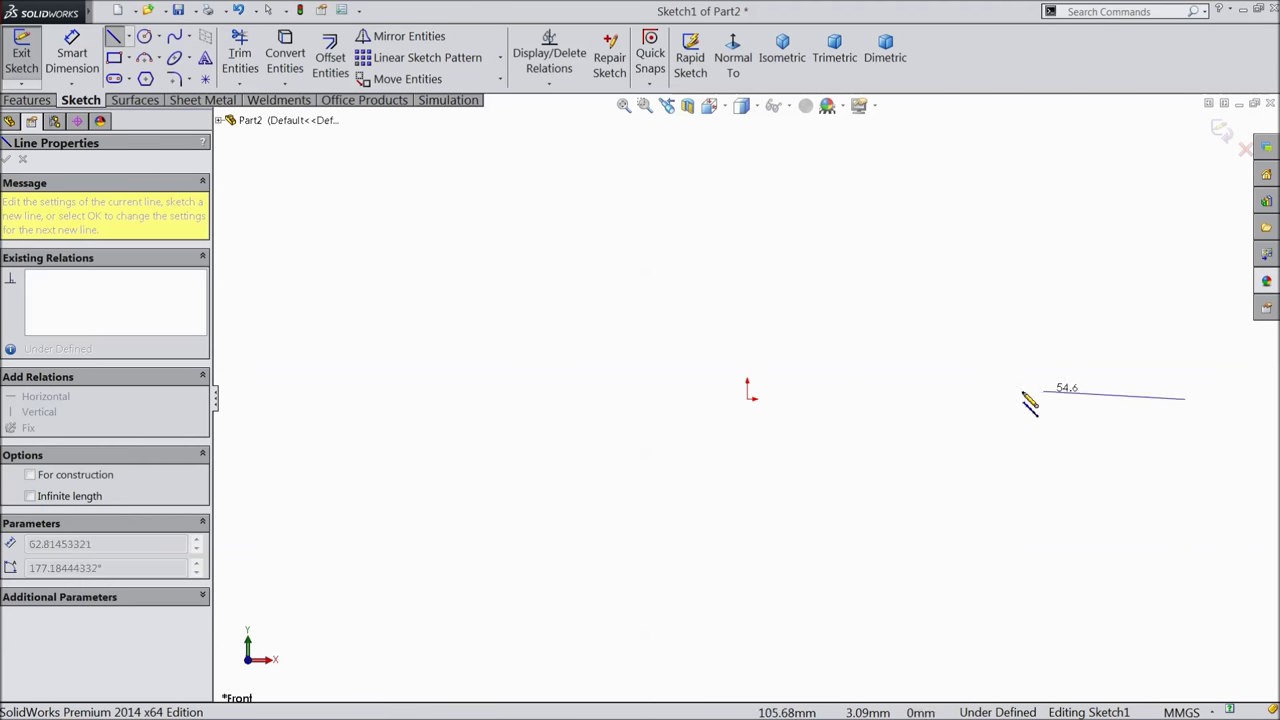
pyautogui.click(747, 399)
pyautogui.click(747, 323)
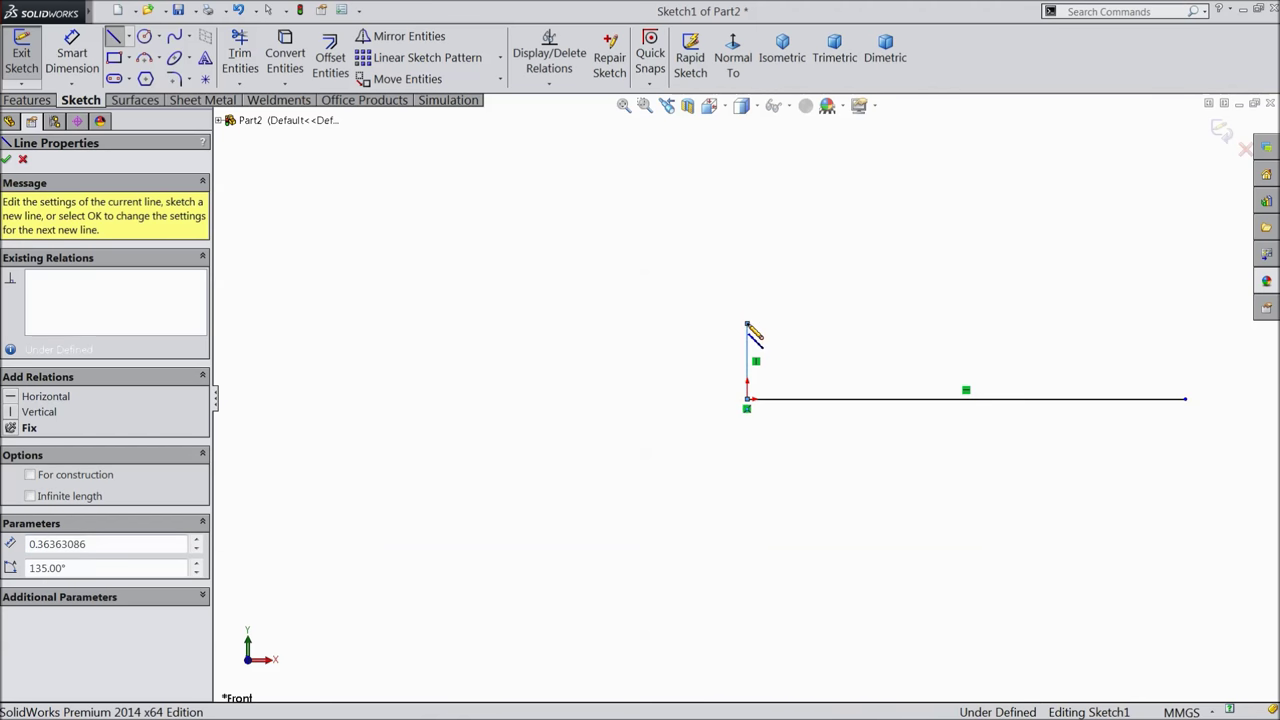
pyautogui.click(881, 323)
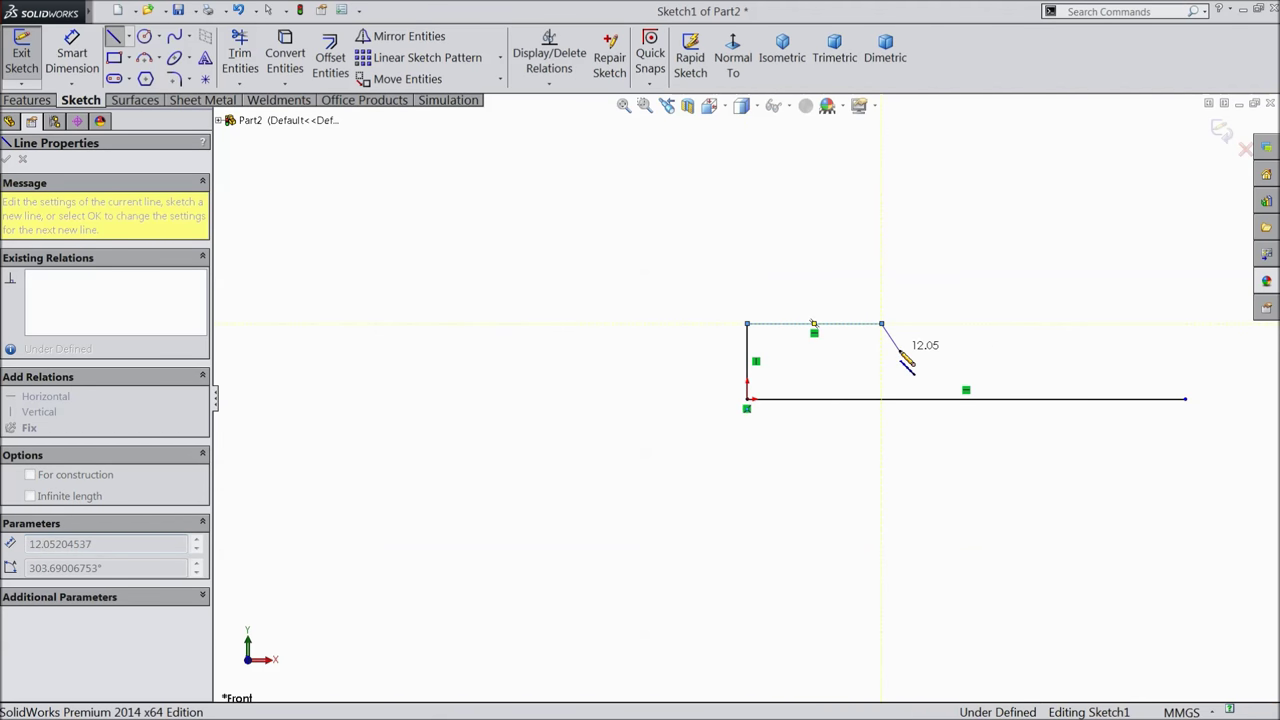
pyautogui.click(898, 349)
pyautogui.click(925, 349)
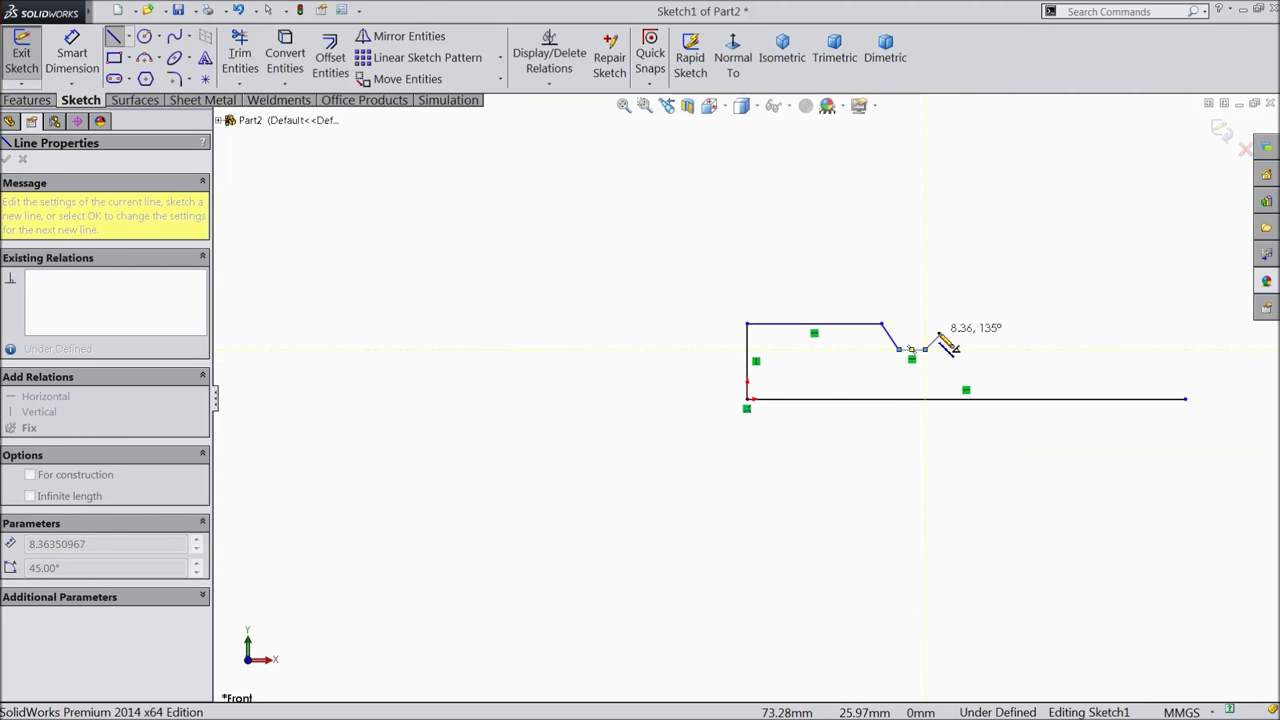
# - Continue with the 45° rise, threaded top edge, tip slope and tip flat, closing the profile
pyautogui.click(940, 334)
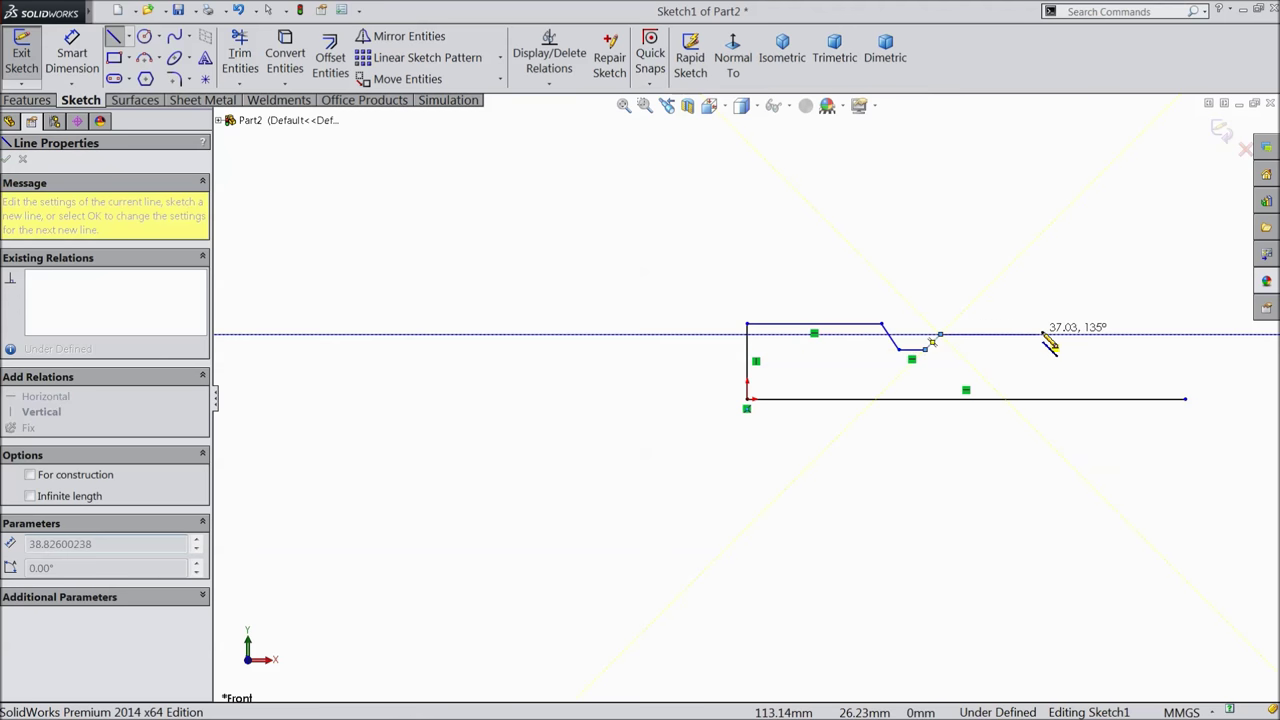
pyautogui.click(1110, 334)
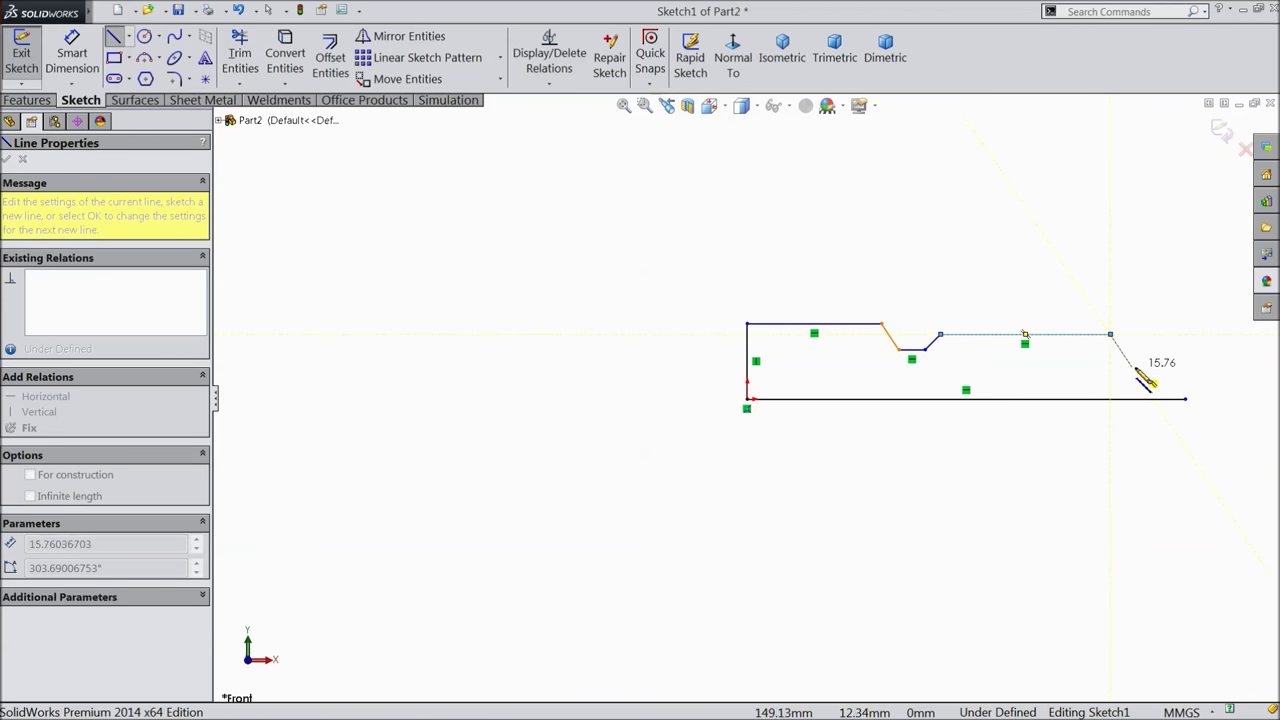
pyautogui.click(1143, 367)
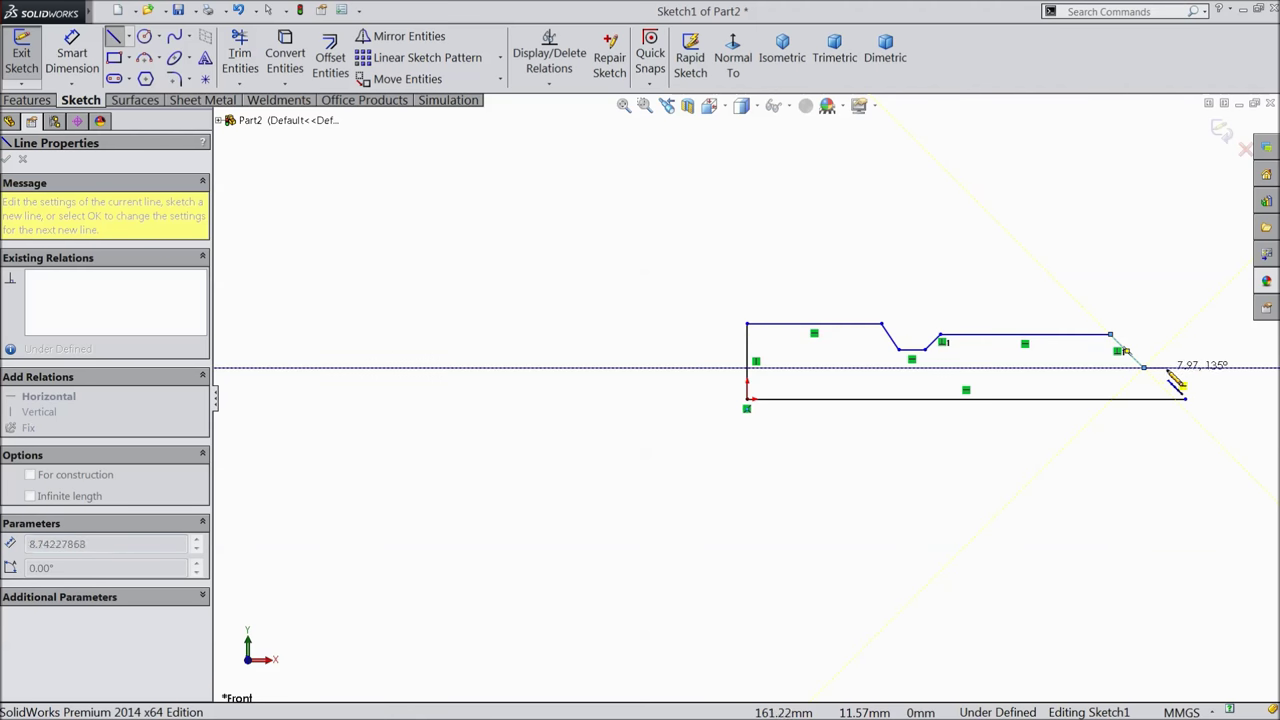
pyautogui.click(1185, 367)
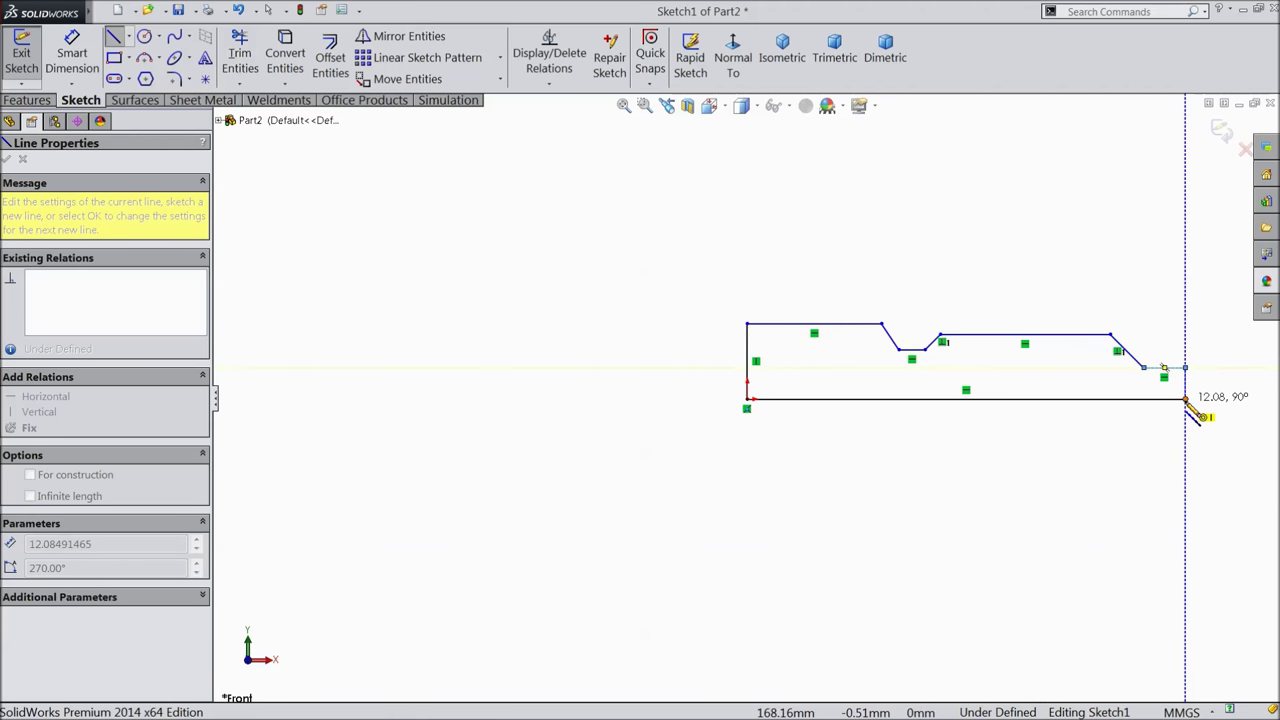
pyautogui.click(1185, 399)
pyautogui.rightClick(1150, 334)
# - Add a 23 mm horizontal dimension across the threaded section
pyautogui.click(1158, 189)
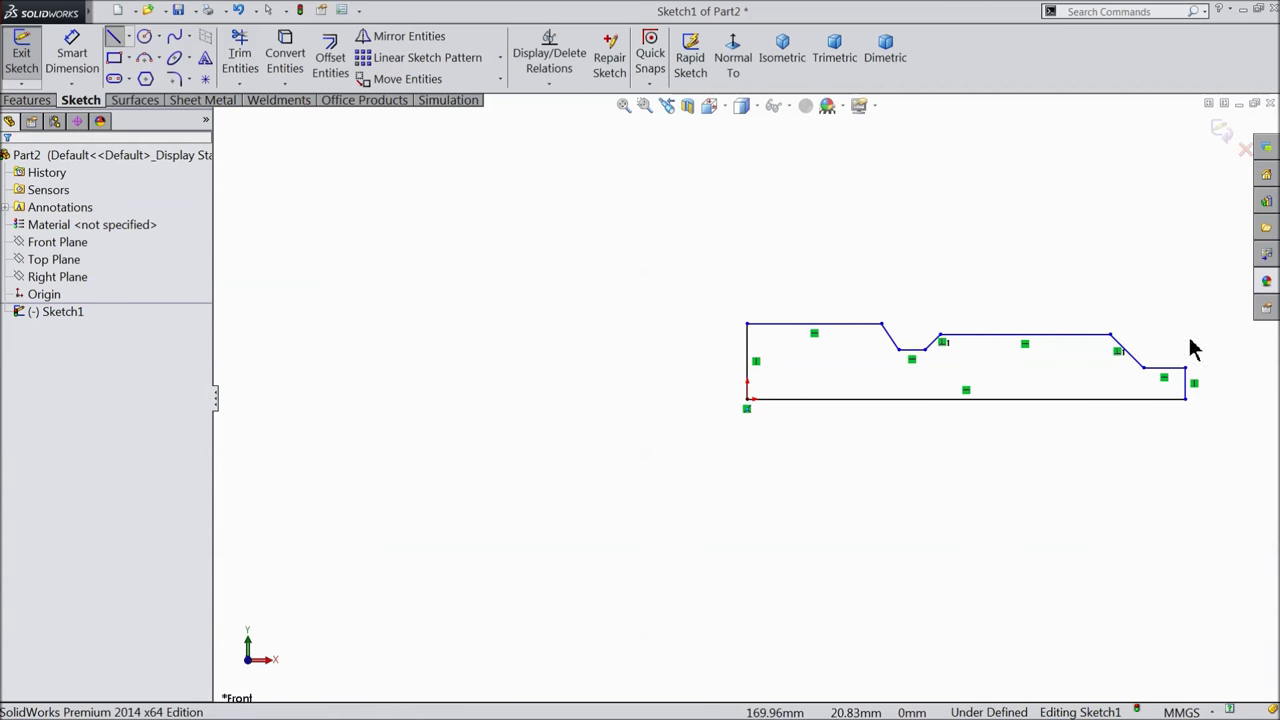
pyautogui.scroll(-5, 1190, 348)
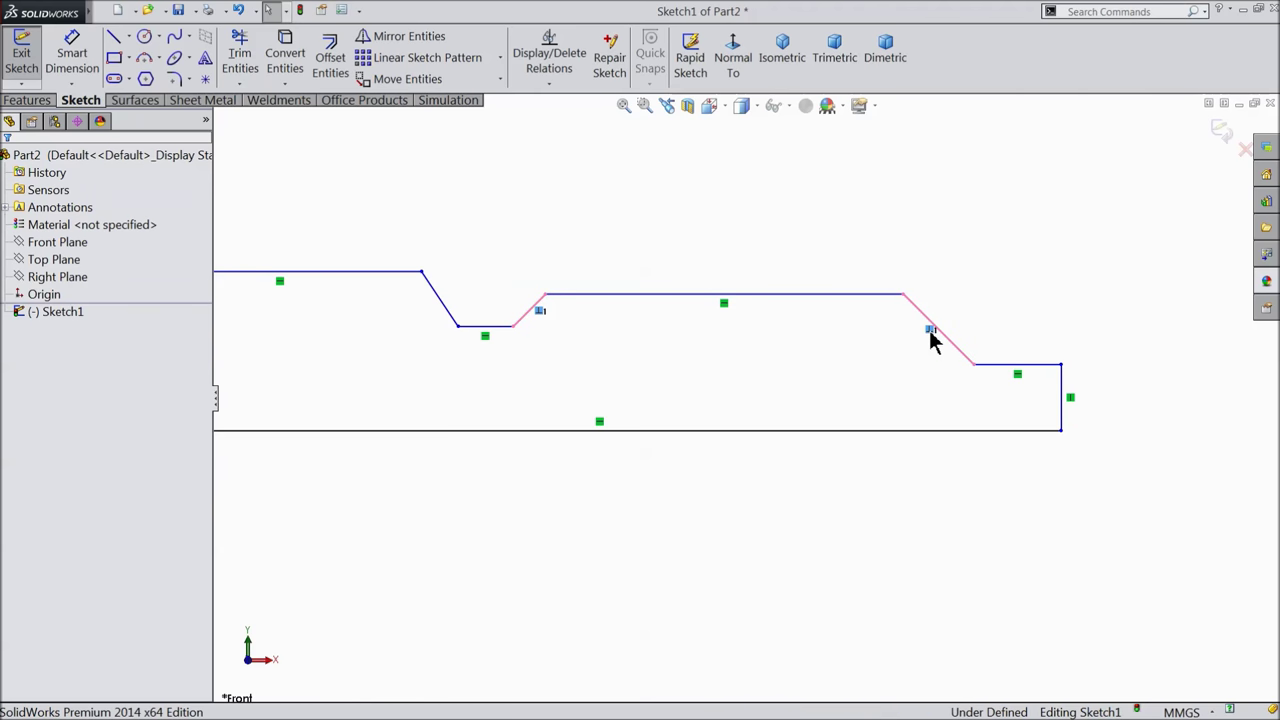
pyautogui.scroll(5, 730, 375)
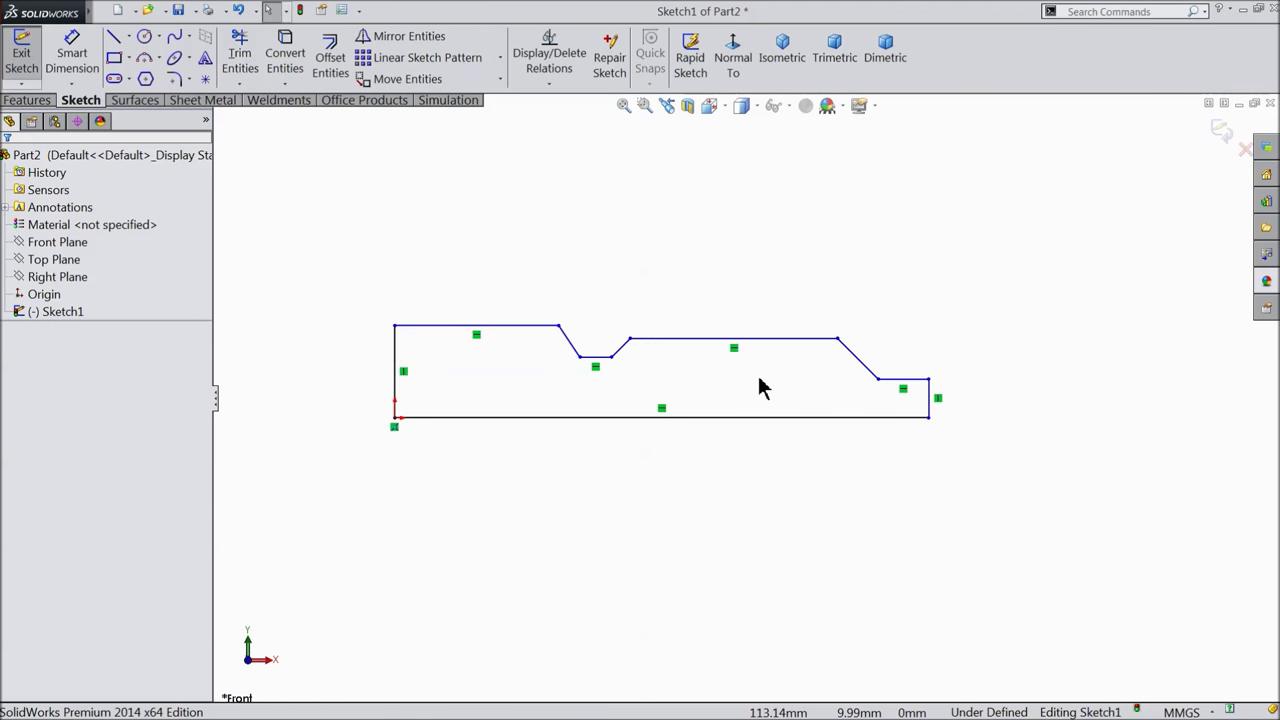
pyautogui.scroll(-4, 551, 386)
pyautogui.click(76, 62)
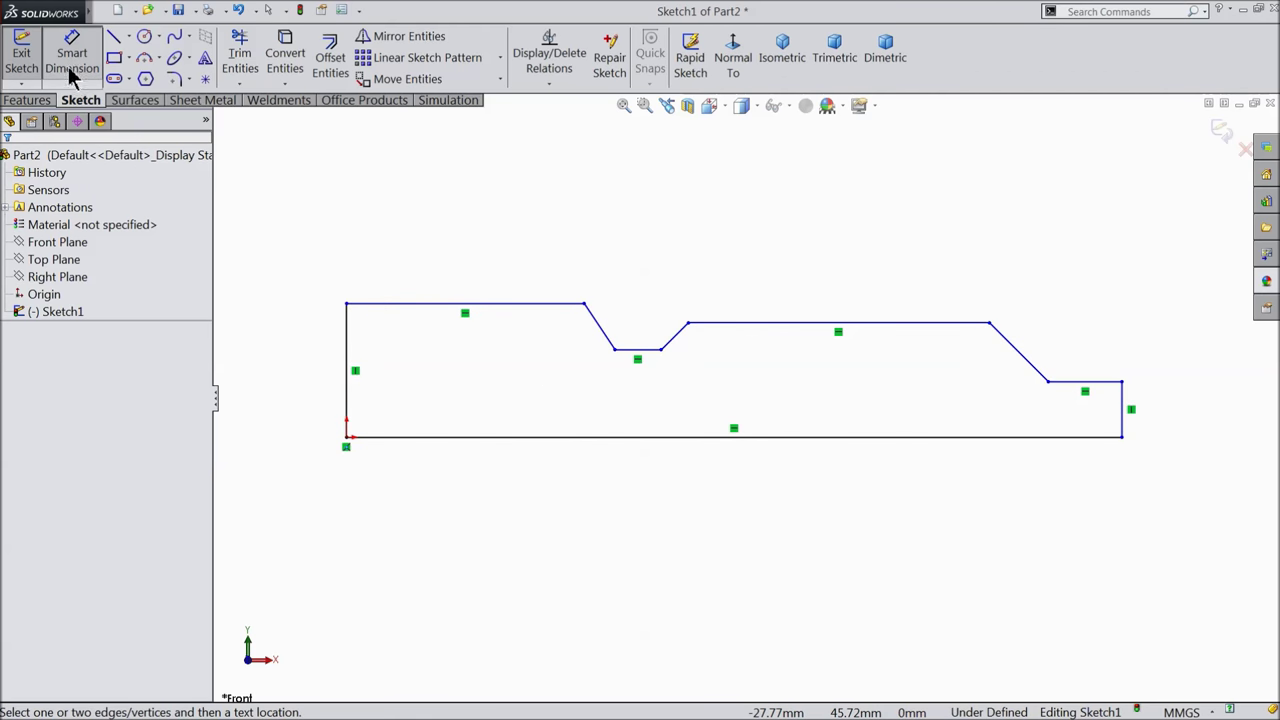
pyautogui.click(1123, 438)
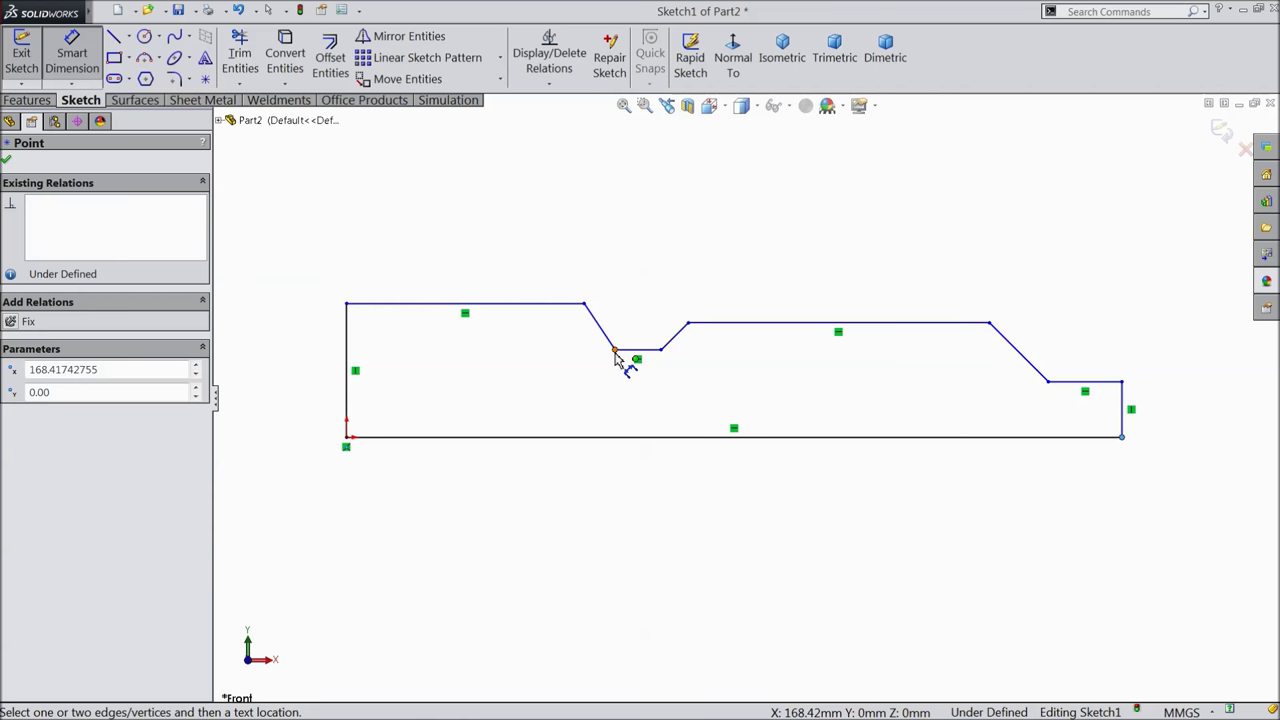
pyautogui.click(614, 351)
pyautogui.click(812, 565)
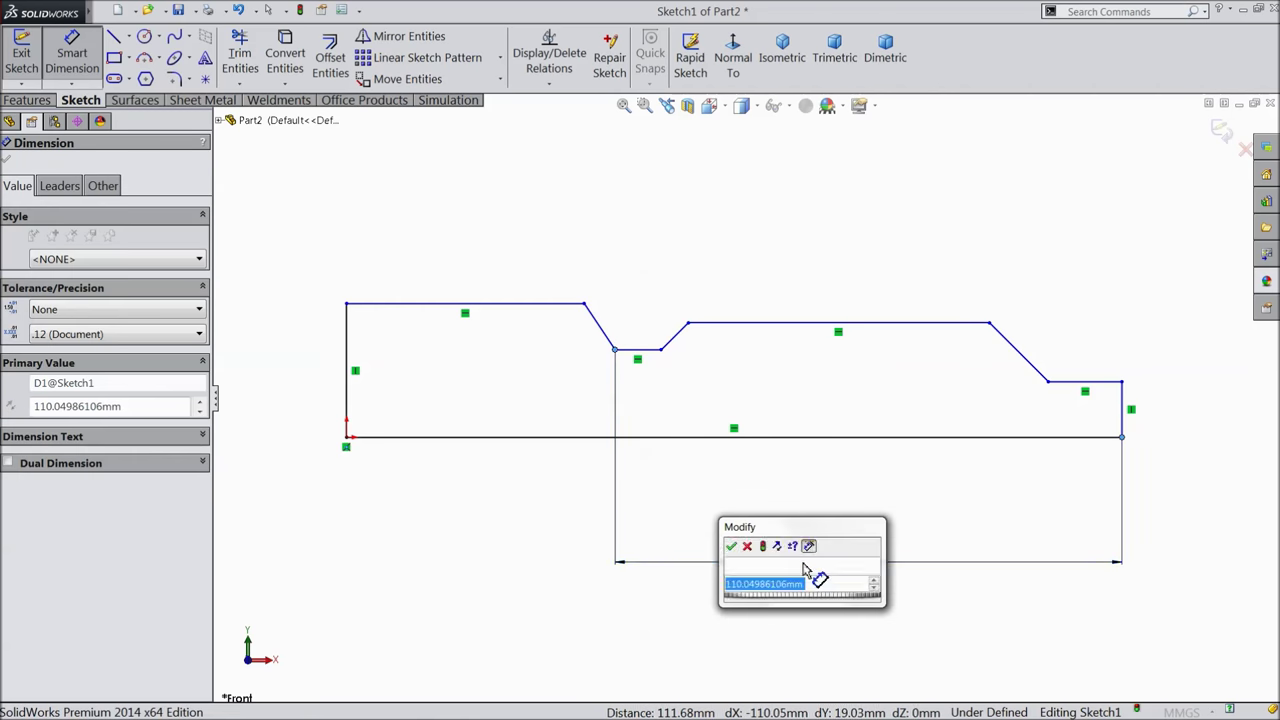
pyautogui.write('23')
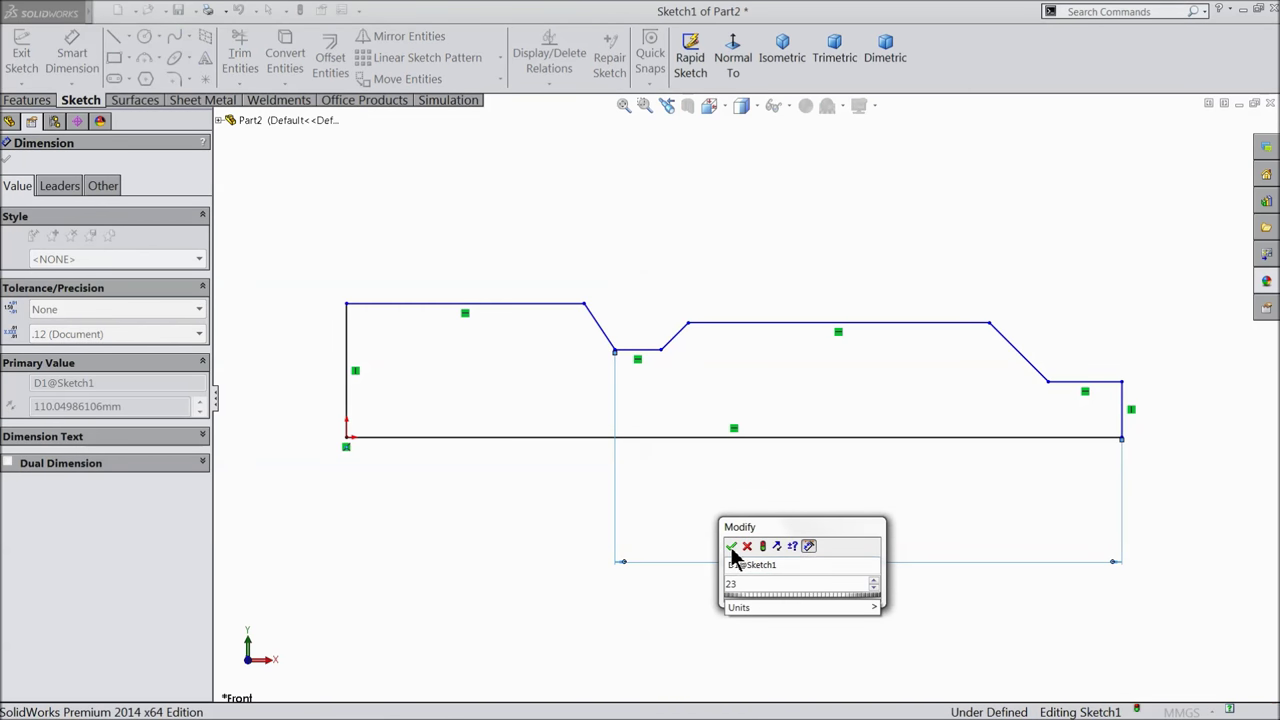
pyautogui.click(731, 547)
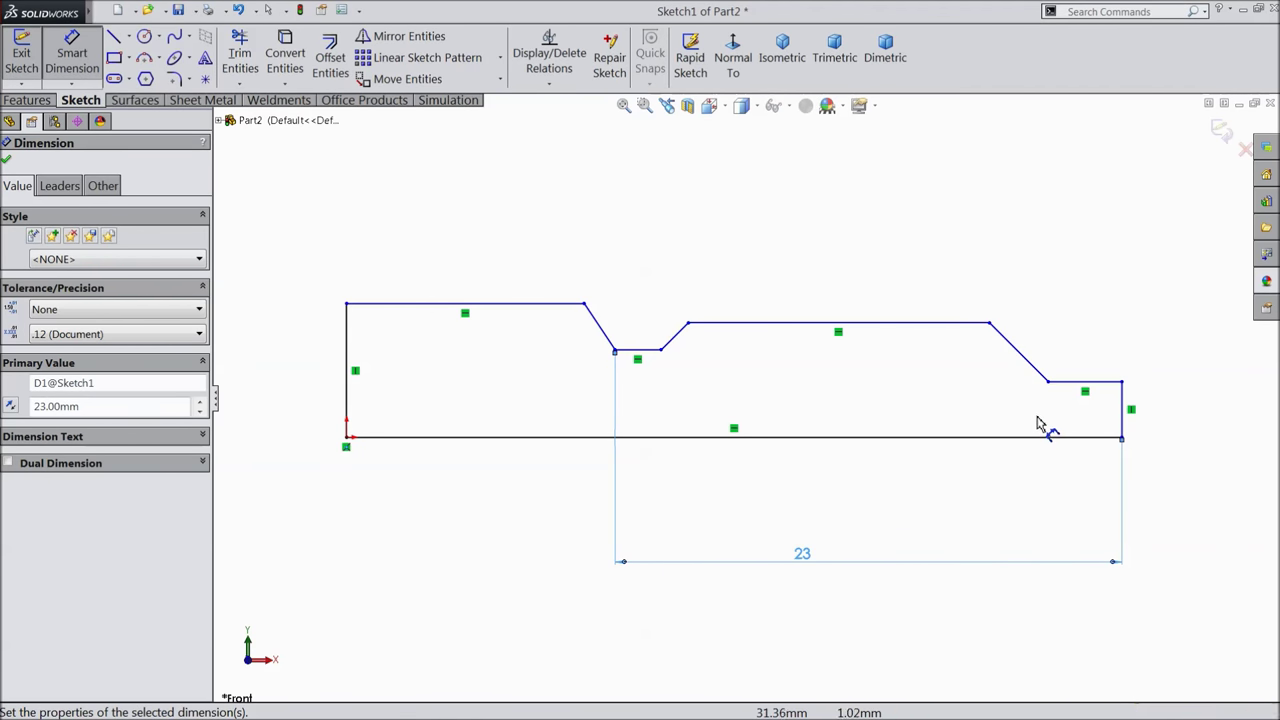
# - Add a 30 mm overall horizontal dimension along the top of the profile
pyautogui.click(1048, 388)
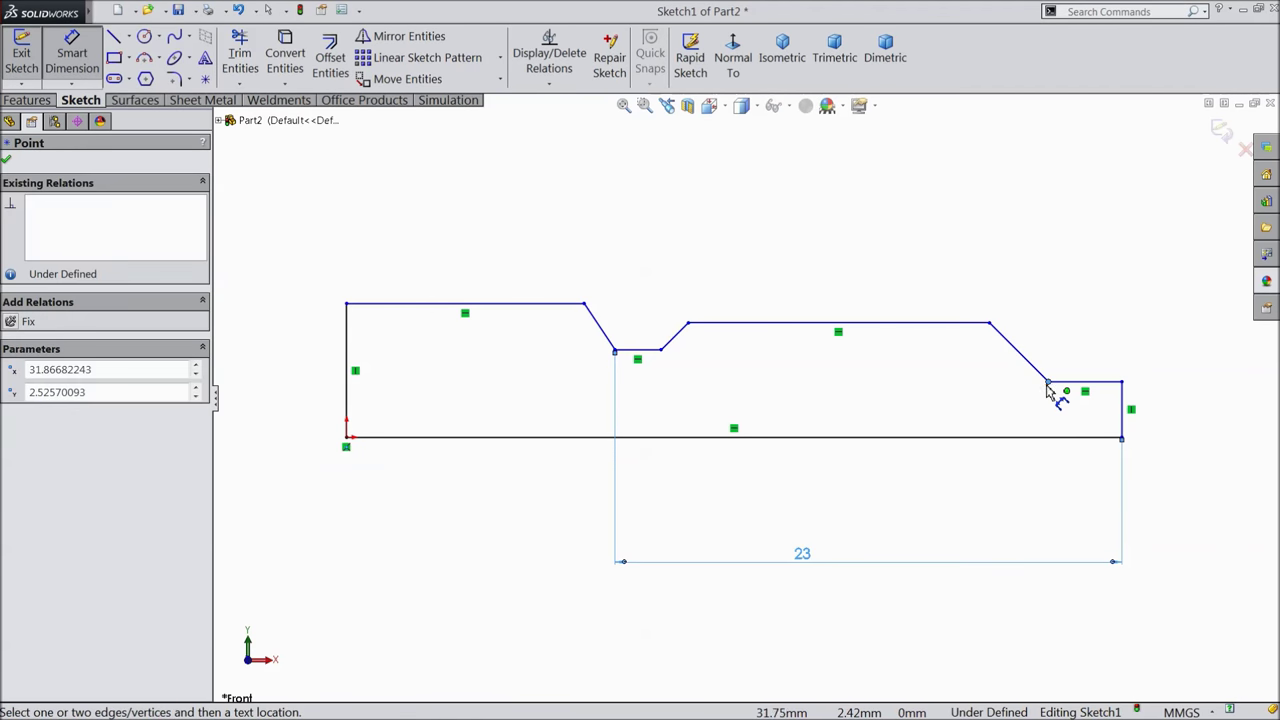
pyautogui.click(347, 304)
pyautogui.click(623, 190)
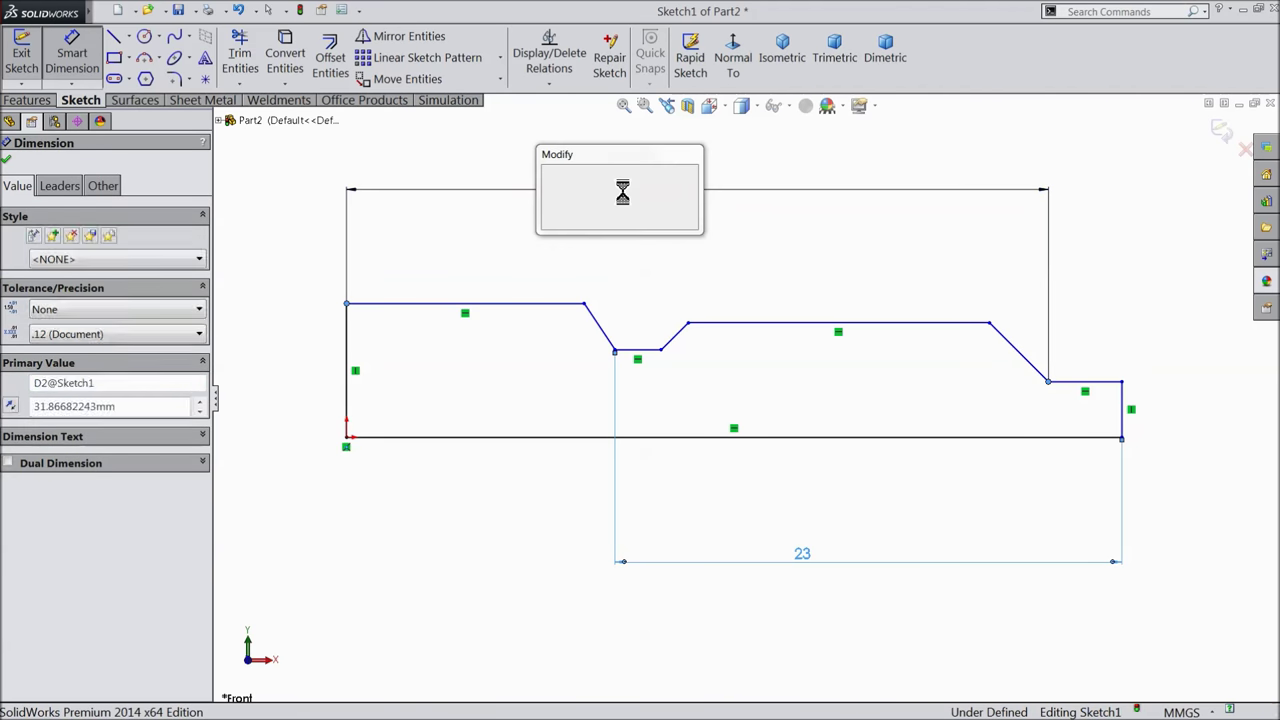
pyautogui.write('30')
pyautogui.click(549, 174)
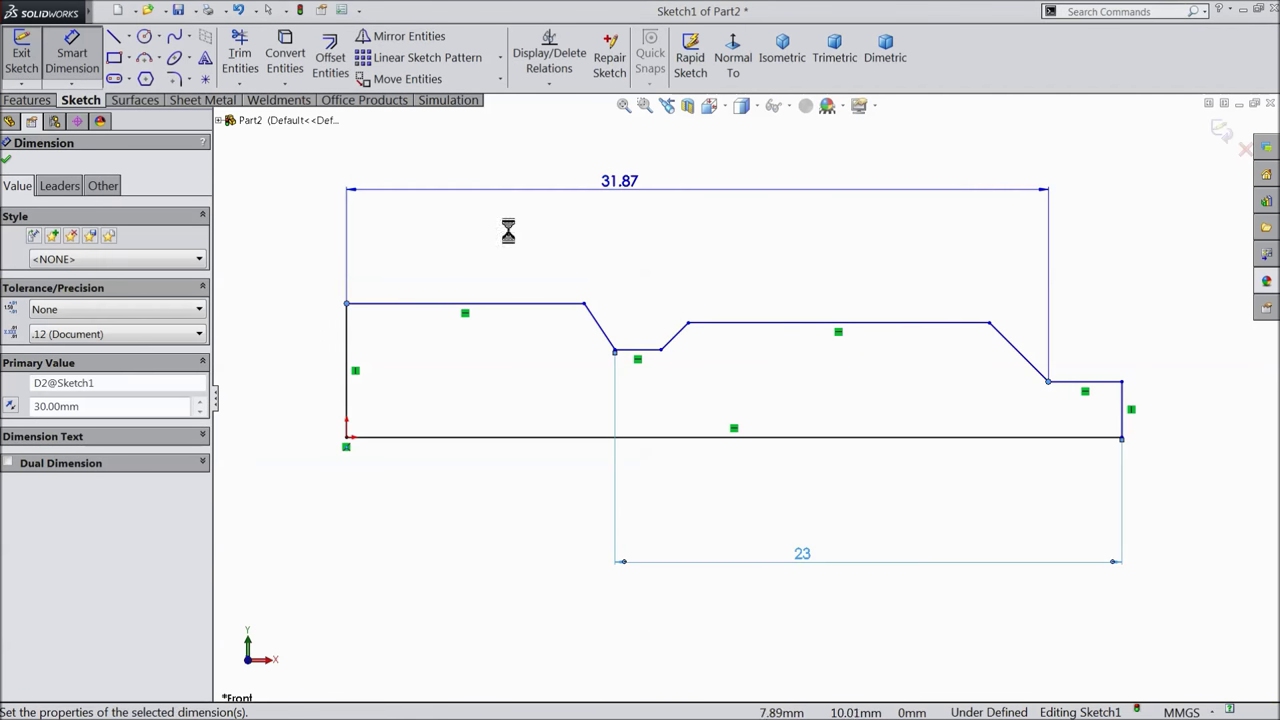
pyautogui.press('Escape')
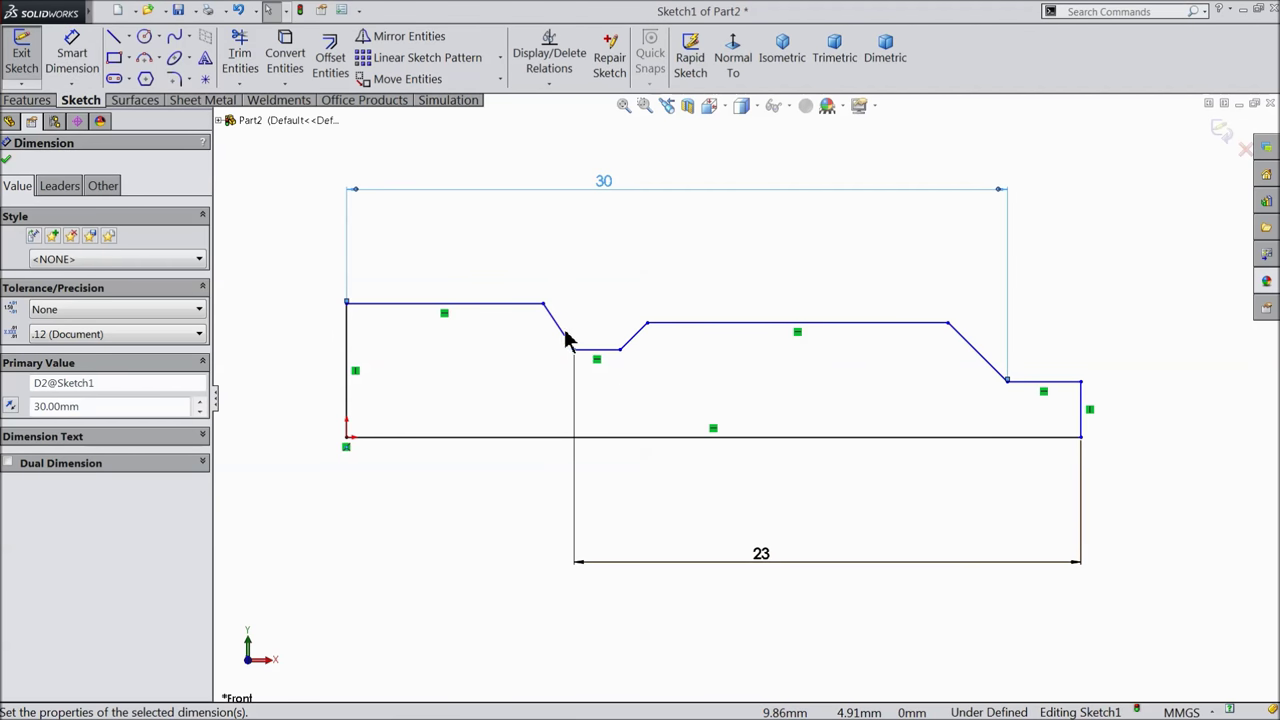
# - Make the head's shoulder line vertical and dimension the head height 7 mm and tip height 3 mm
pyautogui.click(560, 340)
pyautogui.click(608, 282)
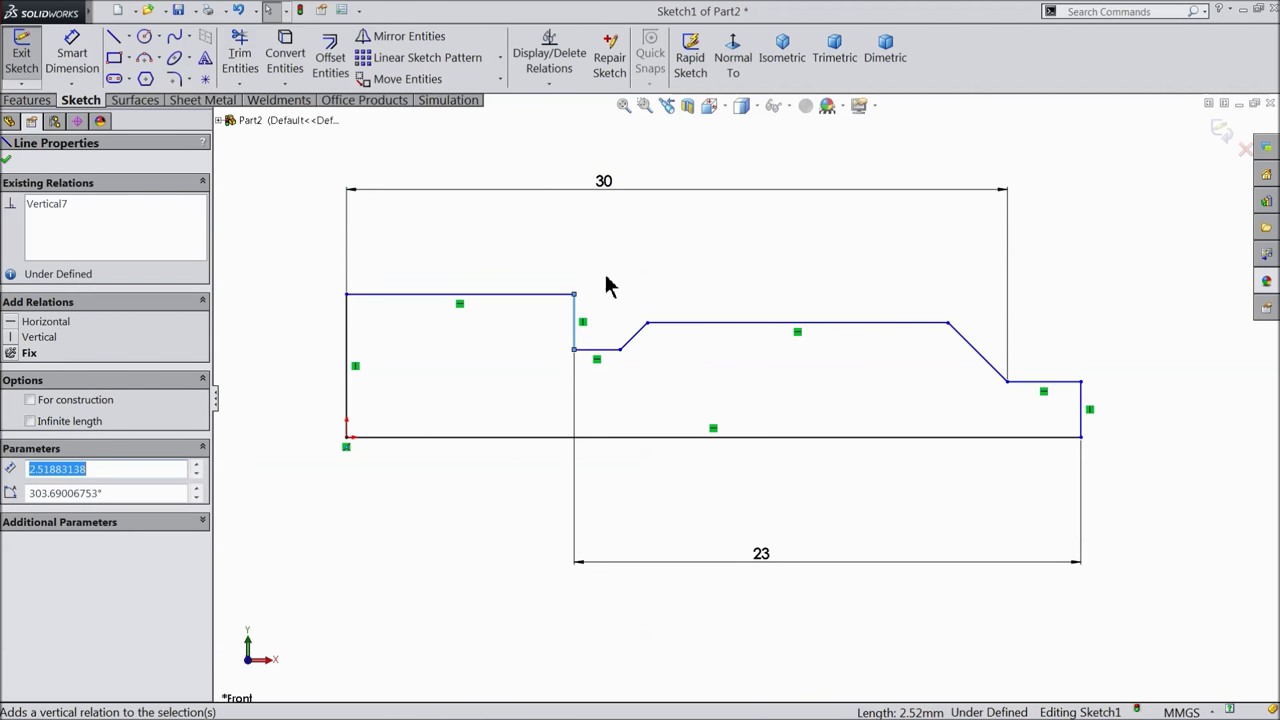
pyautogui.click(72, 55)
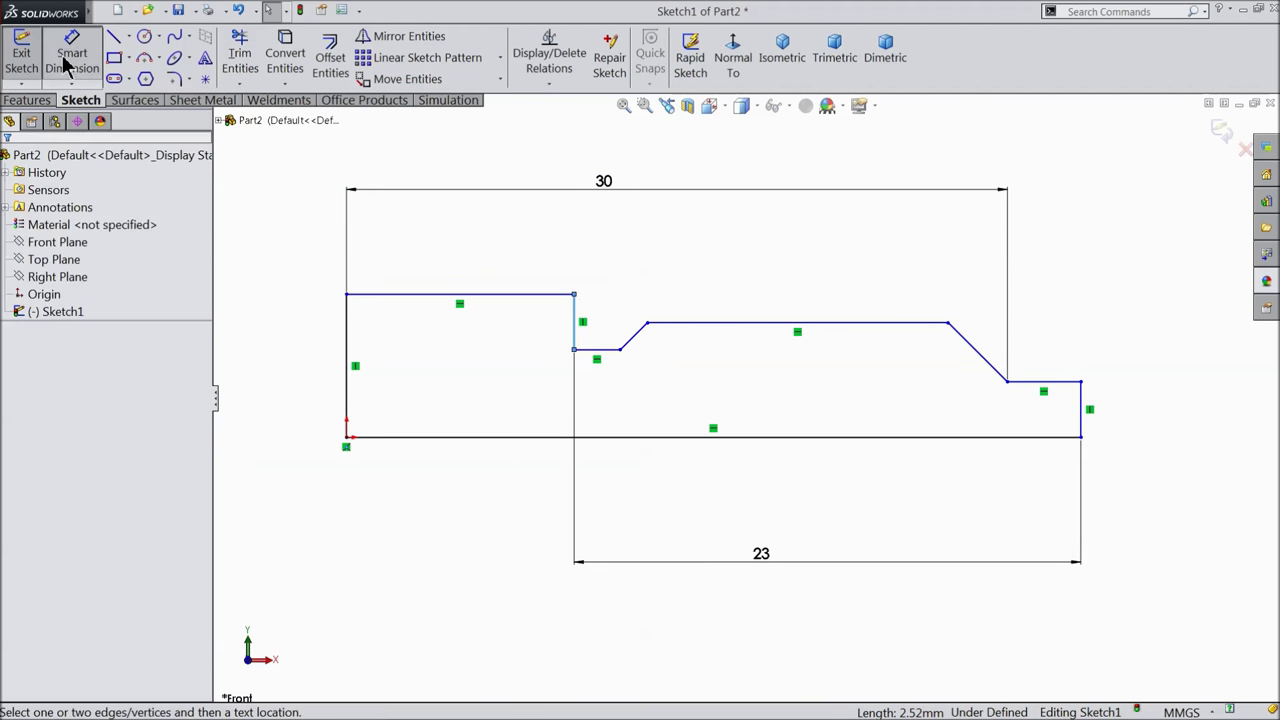
pyautogui.click(352, 370)
pyautogui.click(288, 365)
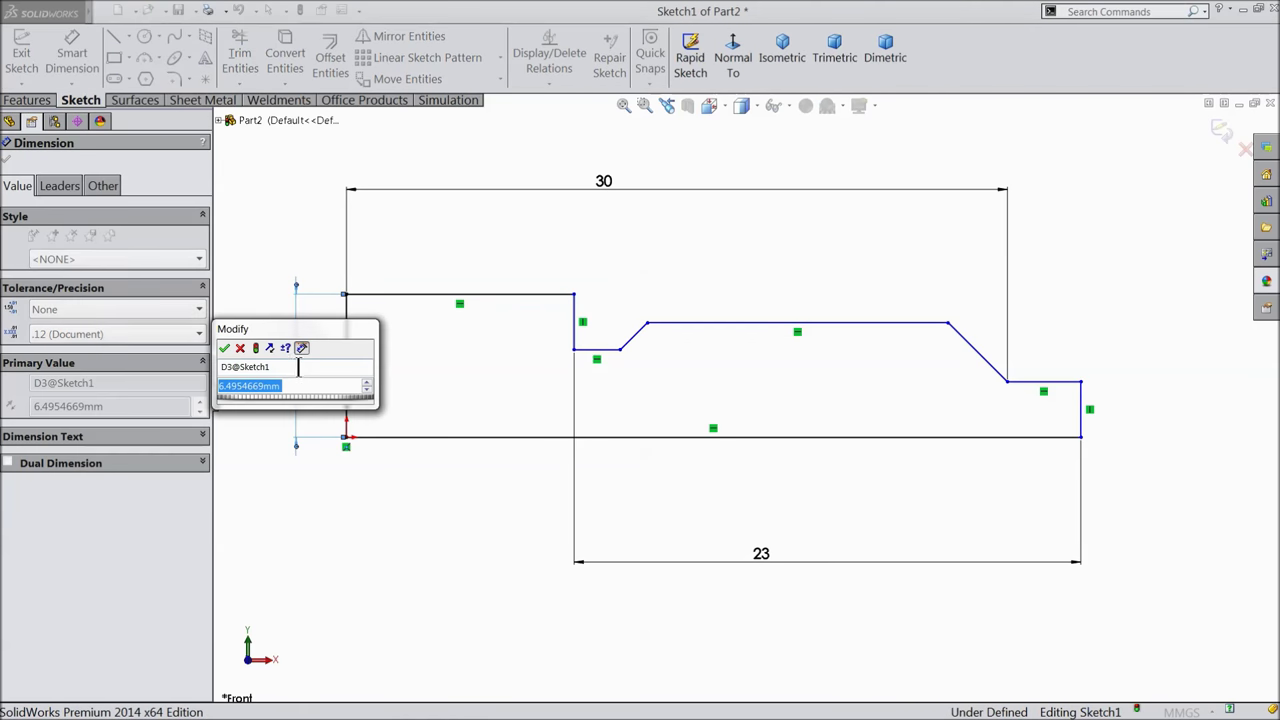
pyautogui.write('7')
pyautogui.click(224, 348)
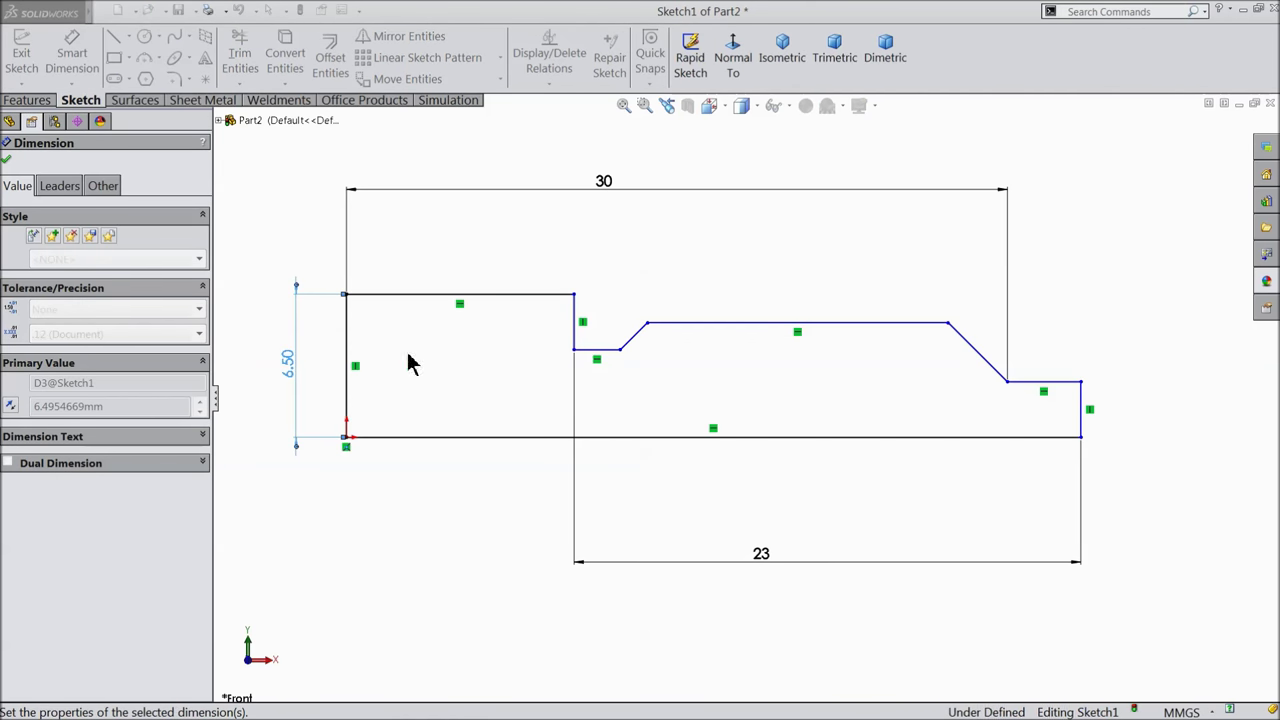
pyautogui.click(1086, 418)
pyautogui.click(1126, 408)
pyautogui.write('3')
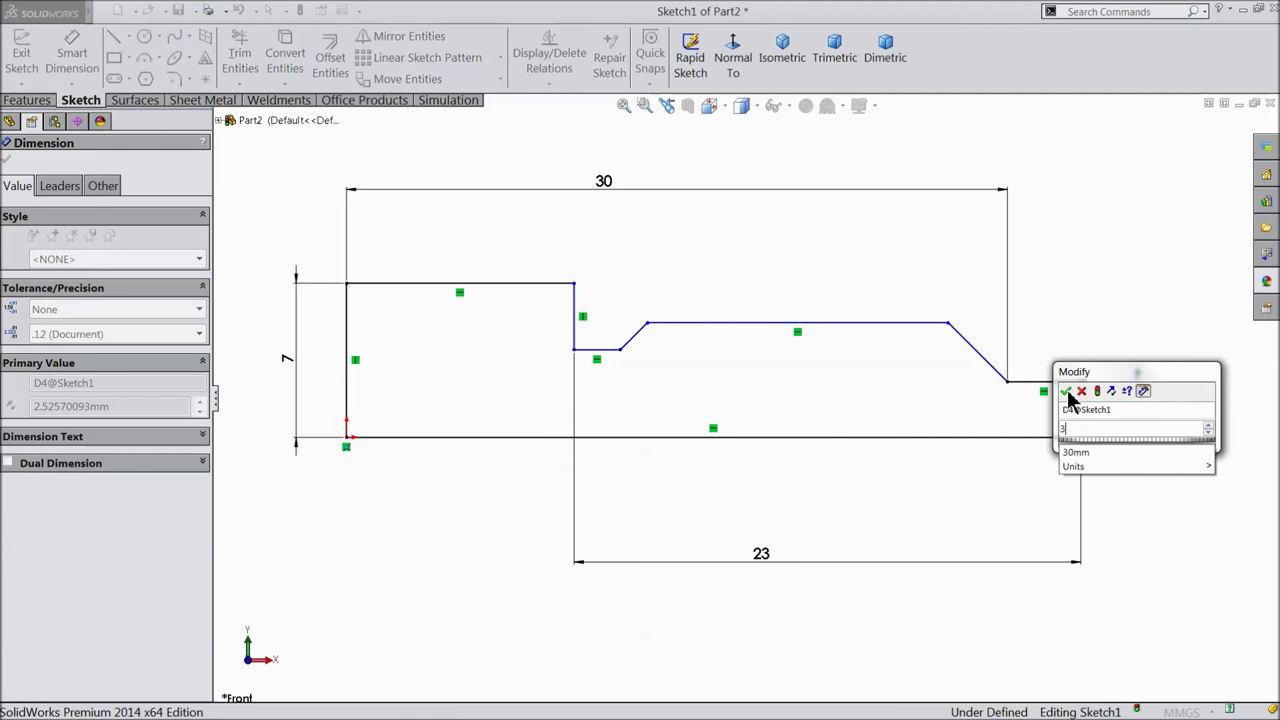
pyautogui.press('Return')
# - Dimension the threaded section height to 5 mm and the step height to 4.25 mm
pyautogui.click(940, 313)
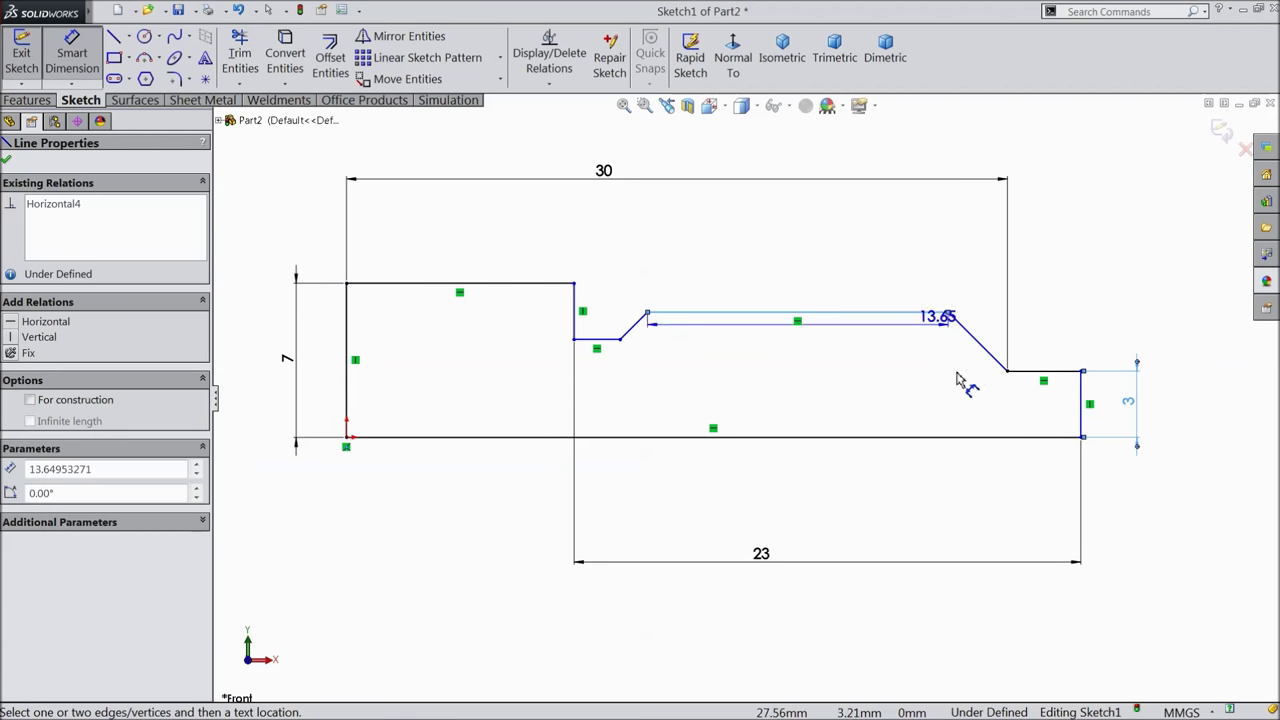
pyautogui.click(975, 437)
pyautogui.click(1212, 385)
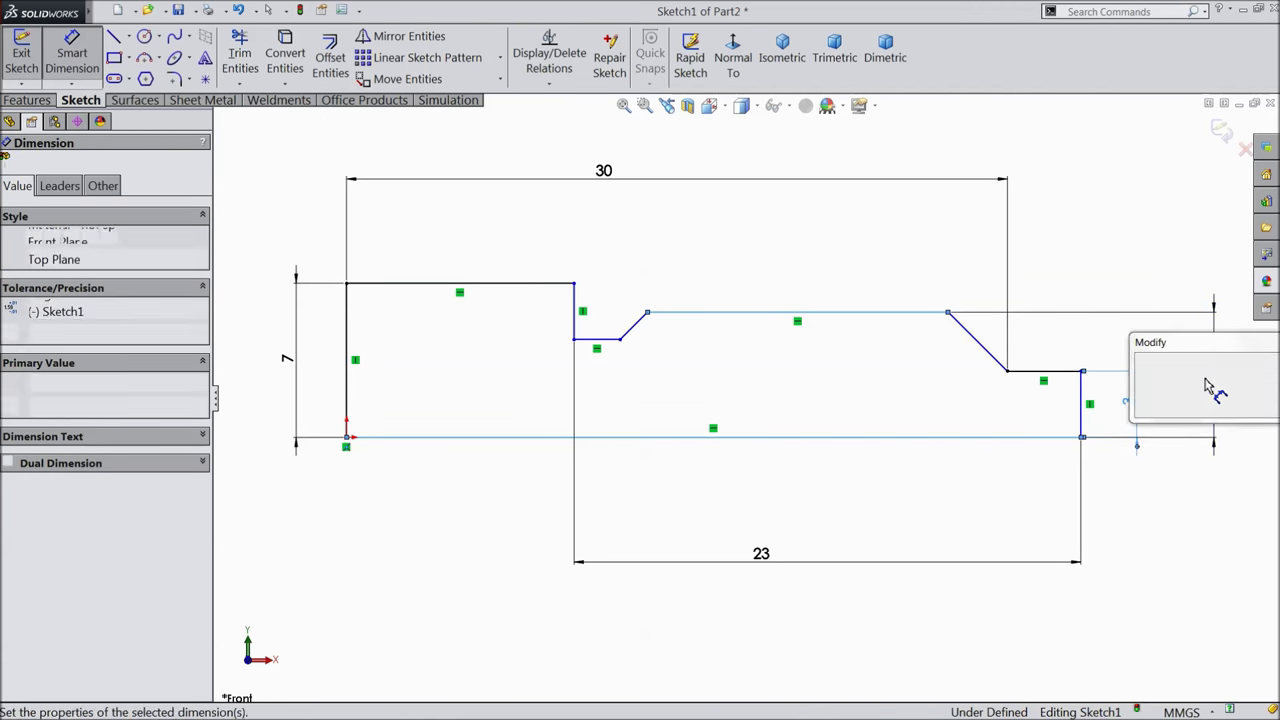
pyautogui.write('5')
pyautogui.press('Return')
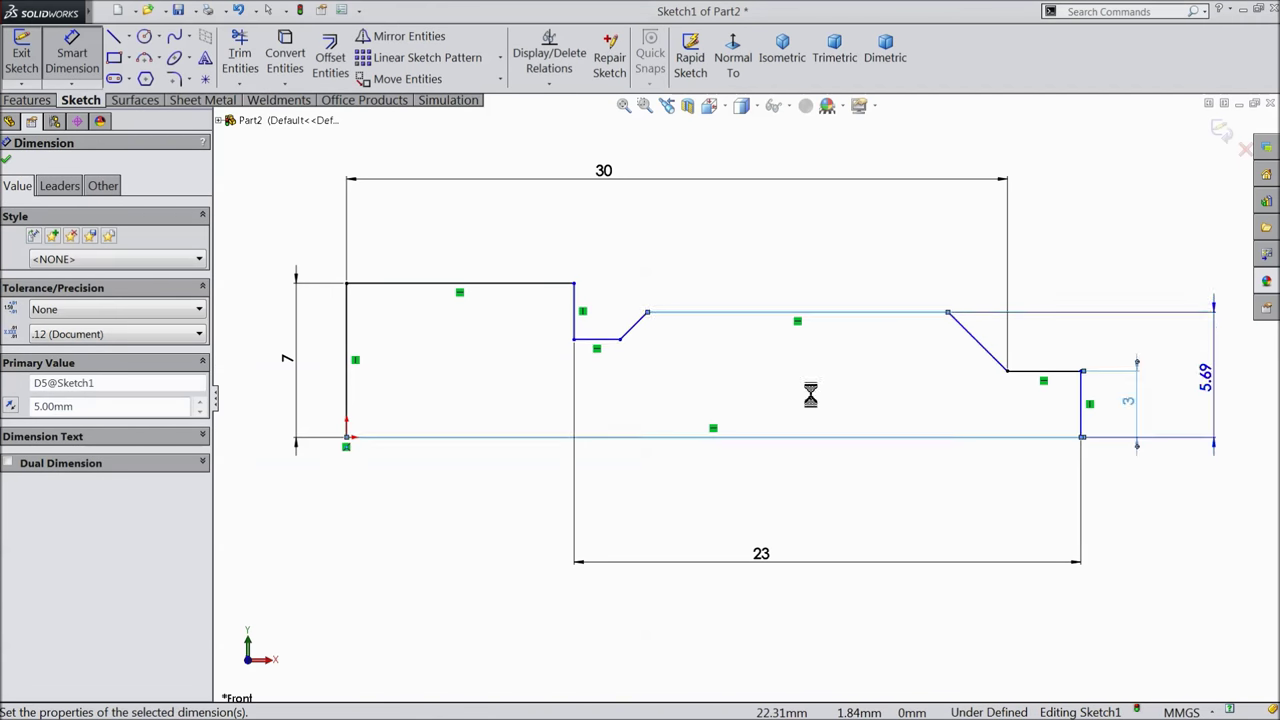
pyautogui.click(605, 354)
pyautogui.click(609, 437)
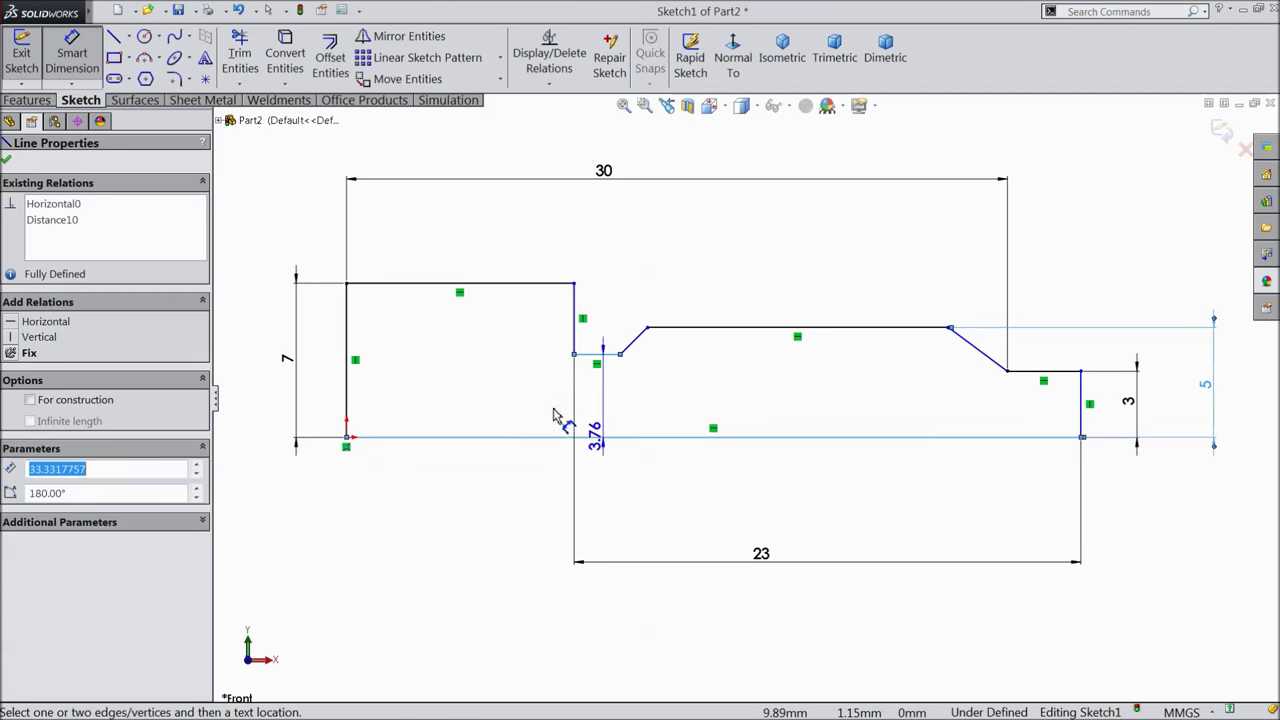
pyautogui.click(501, 401)
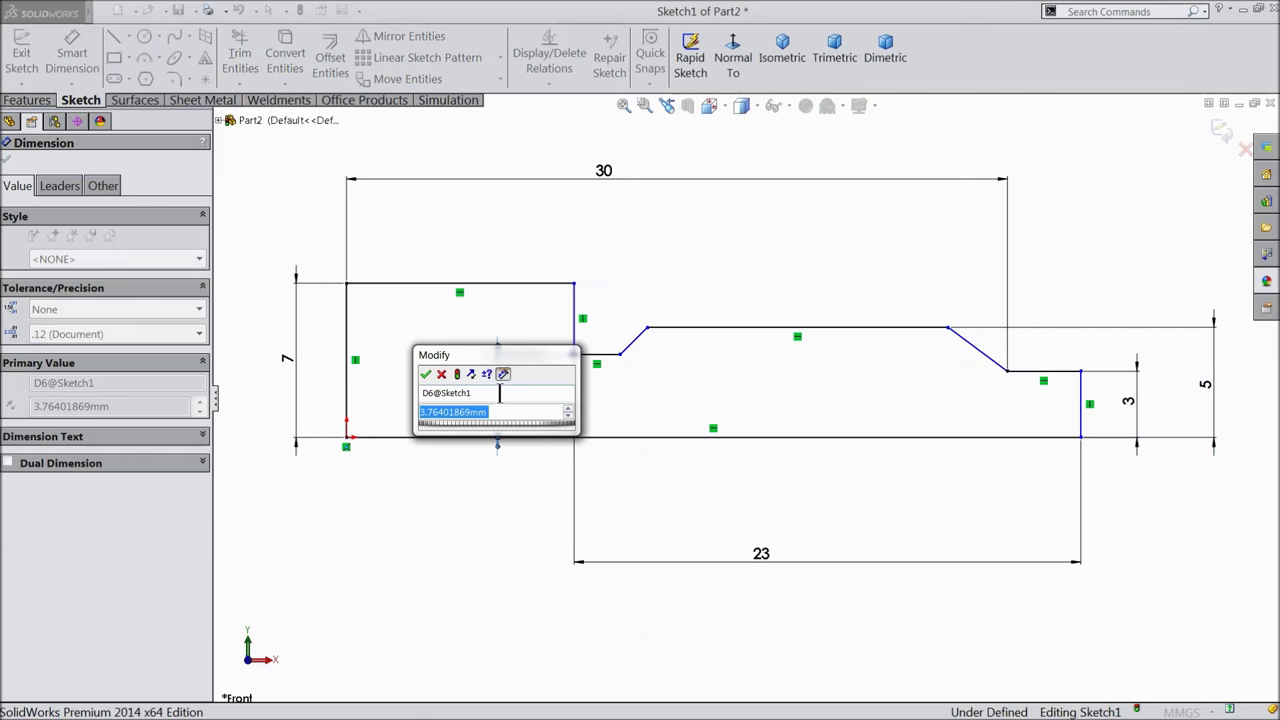
pyautogui.write('4.25')
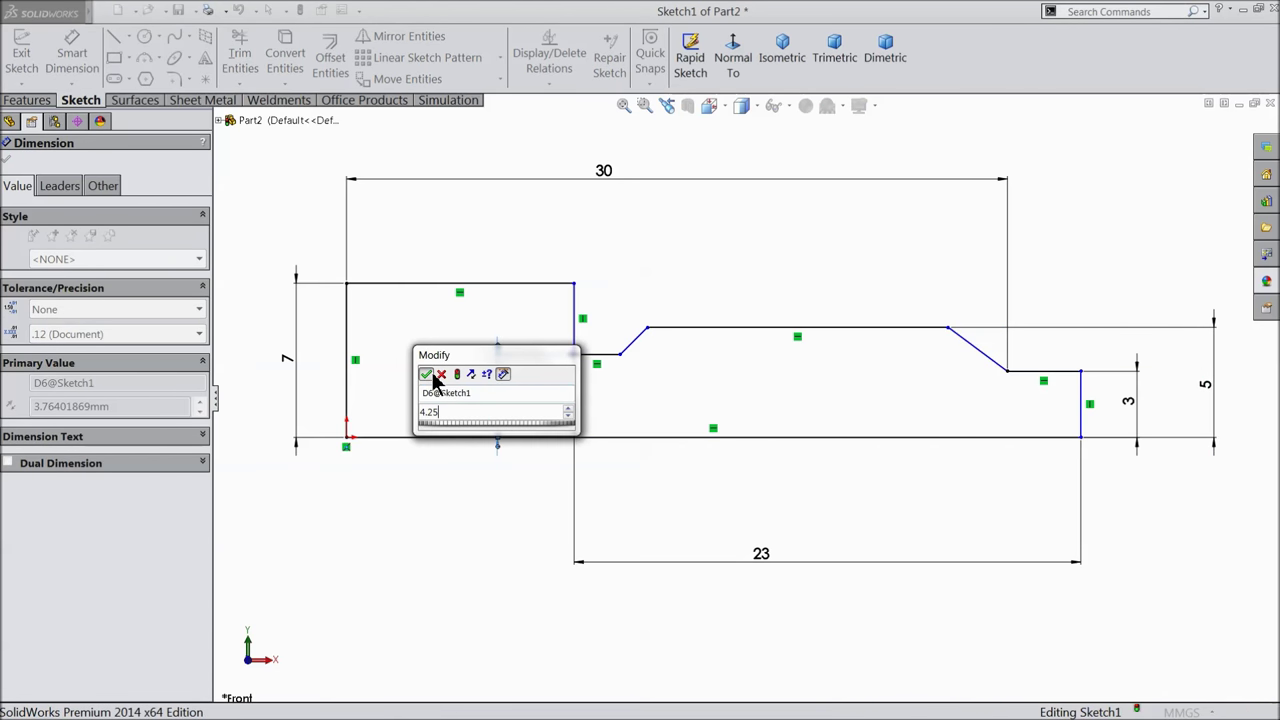
pyautogui.click(425, 374)
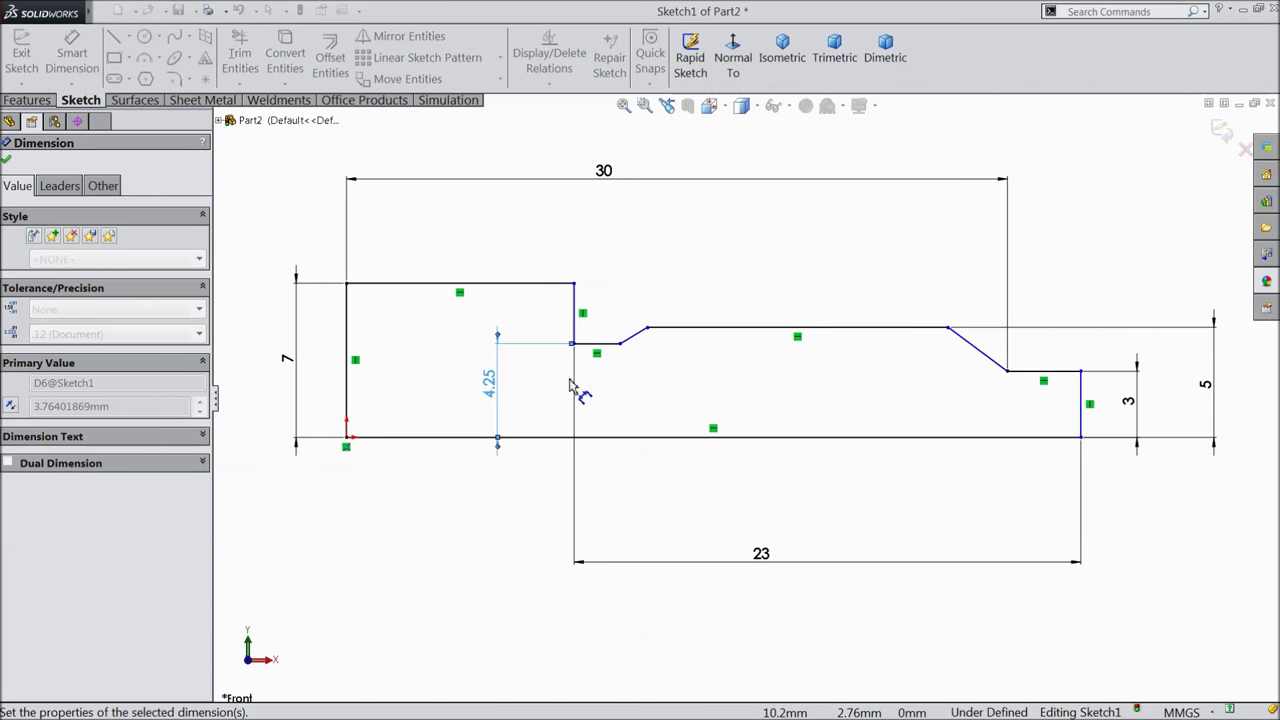
# - Set the head length to 12 mm, cancelling an unwanted 0.43 dimension
pyautogui.click(481, 291)
pyautogui.click(462, 256)
pyautogui.write('12')
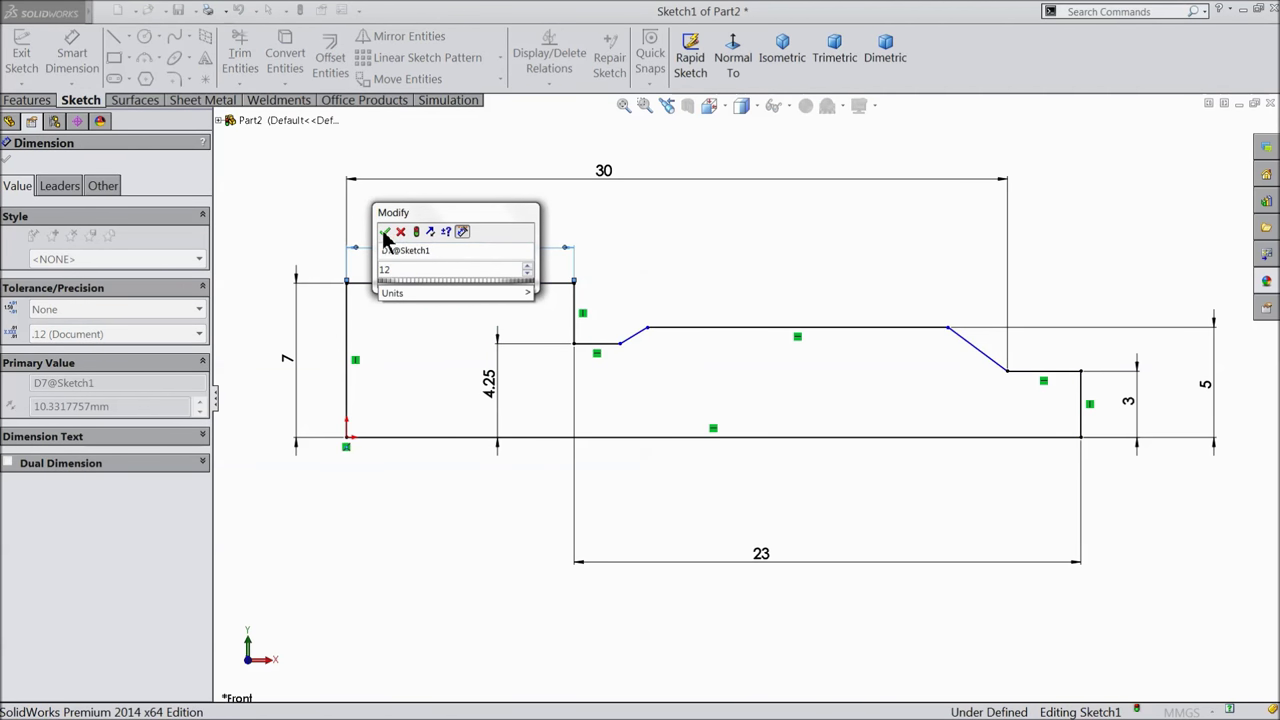
pyautogui.click(385, 233)
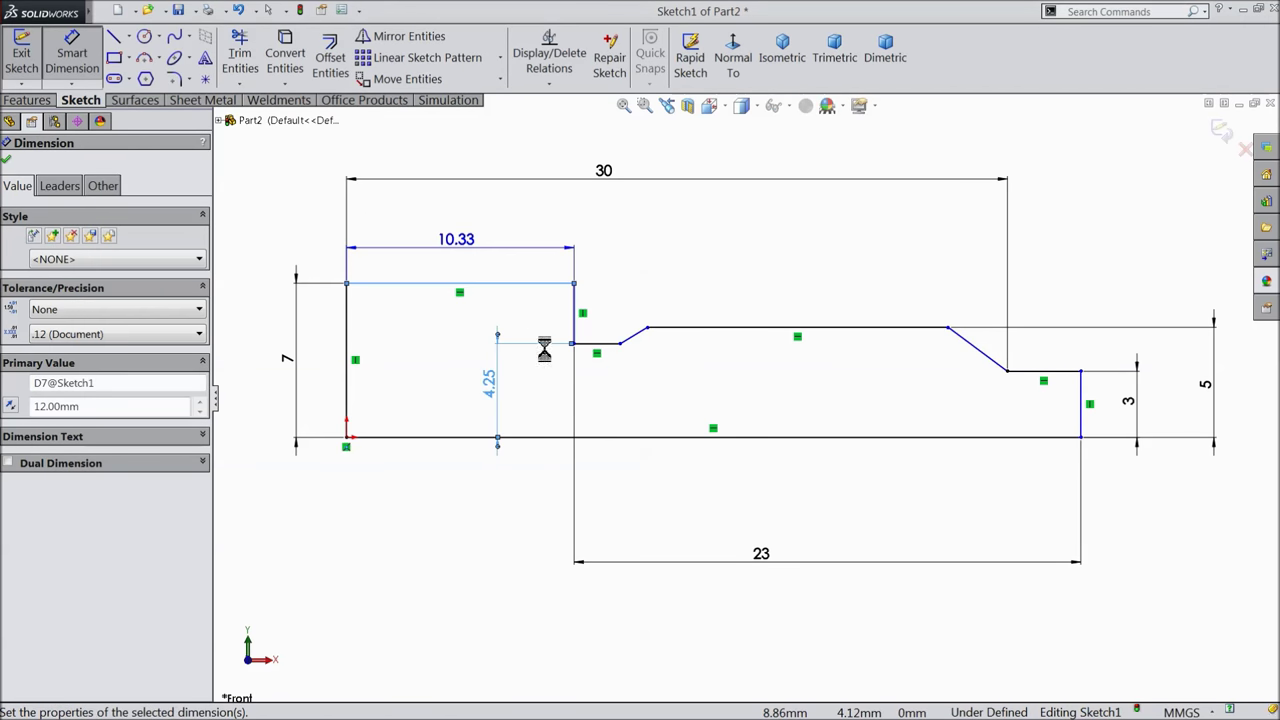
pyautogui.click(617, 345)
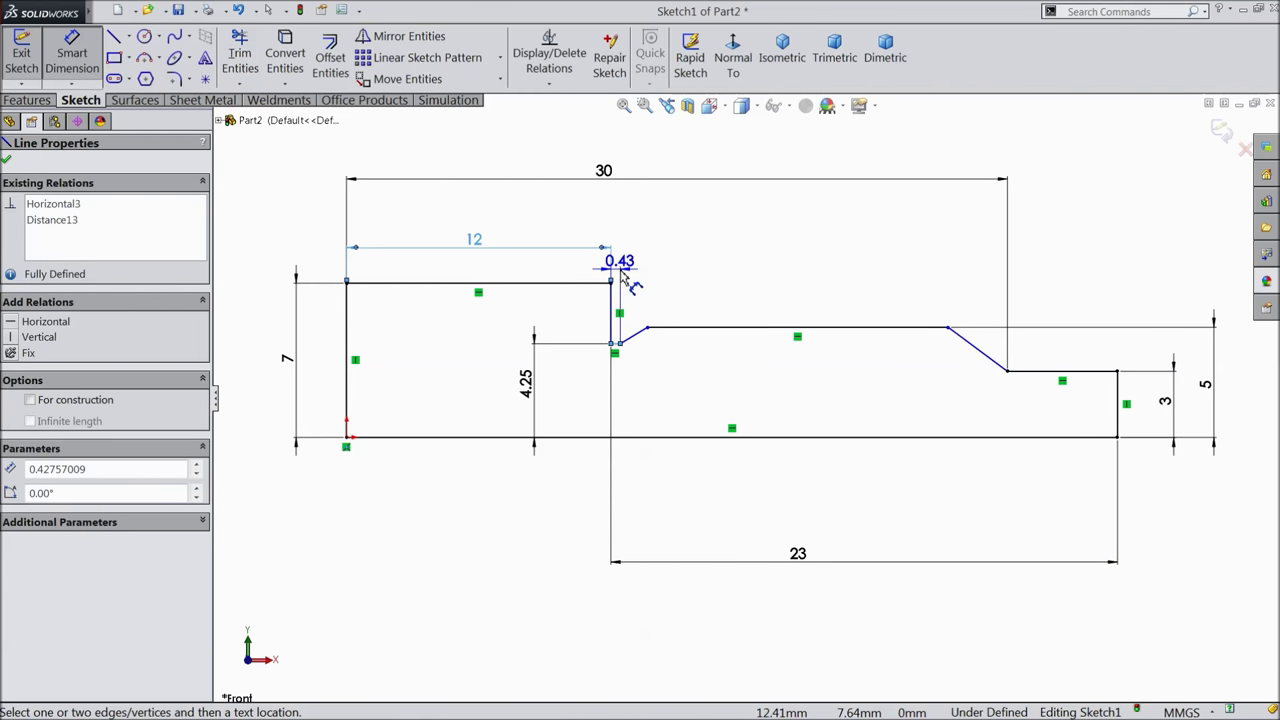
pyautogui.press('Escape')
# - Add a 2 mm horizontal offset across the slanted shoulder line
pyautogui.scroll(-3, 621, 344)
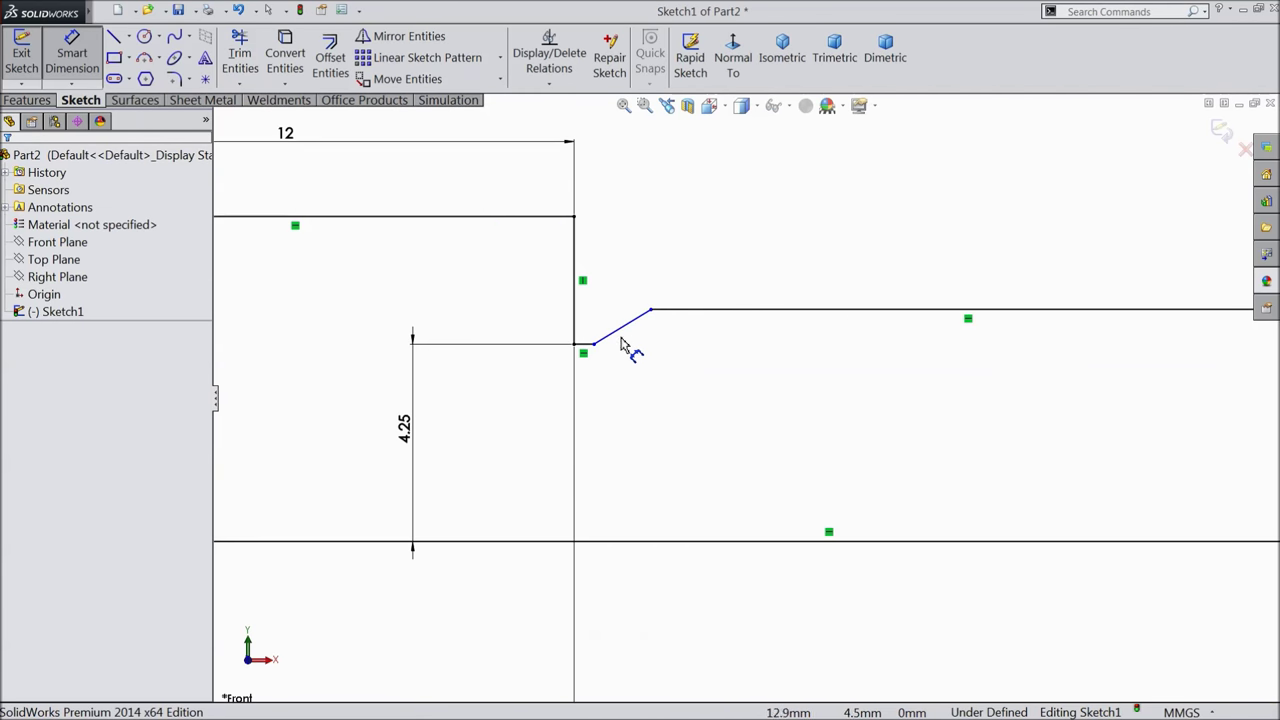
pyautogui.click(651, 312)
pyautogui.click(576, 347)
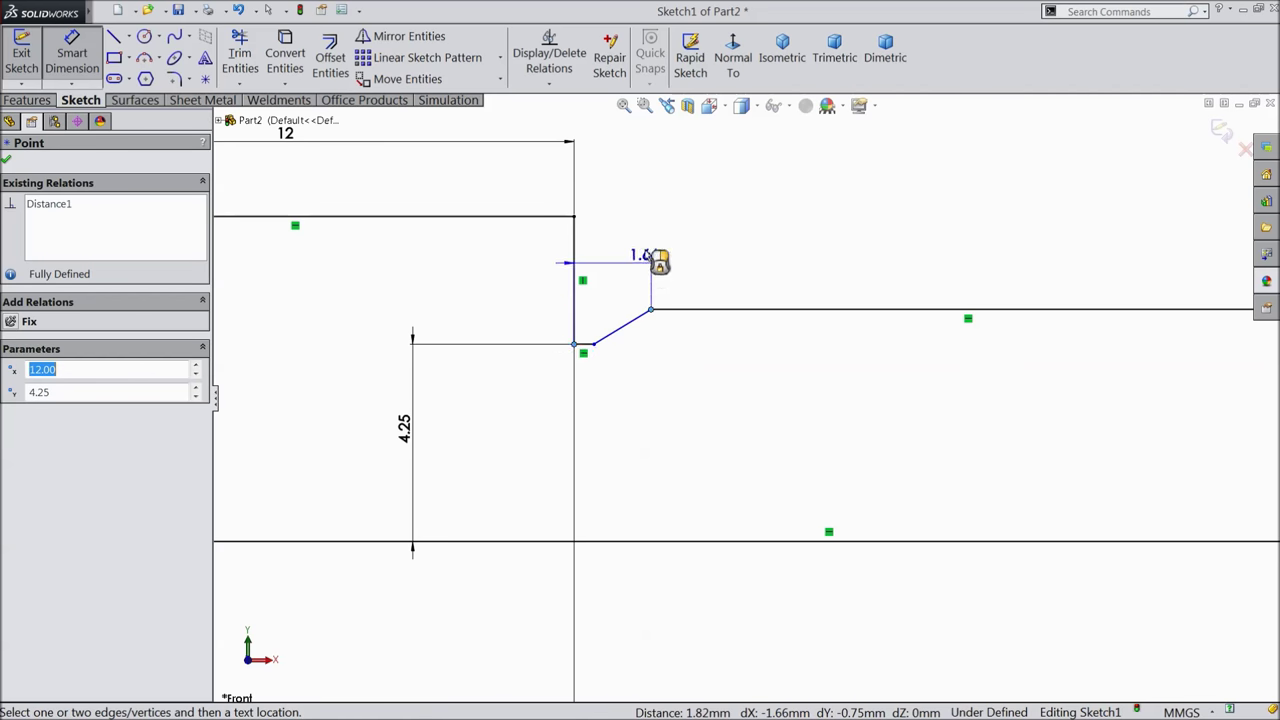
pyautogui.scroll(3, 655, 250)
pyautogui.click(672, 218)
pyautogui.write('2')
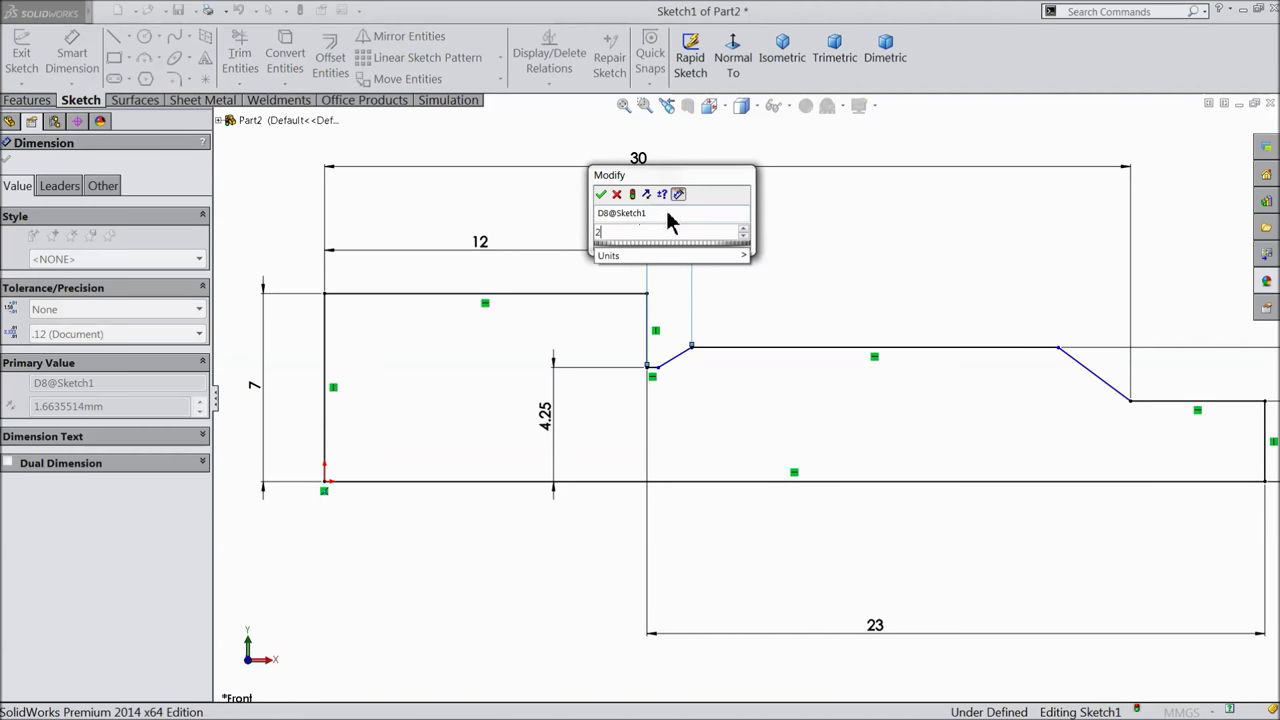
pyautogui.click(601, 195)
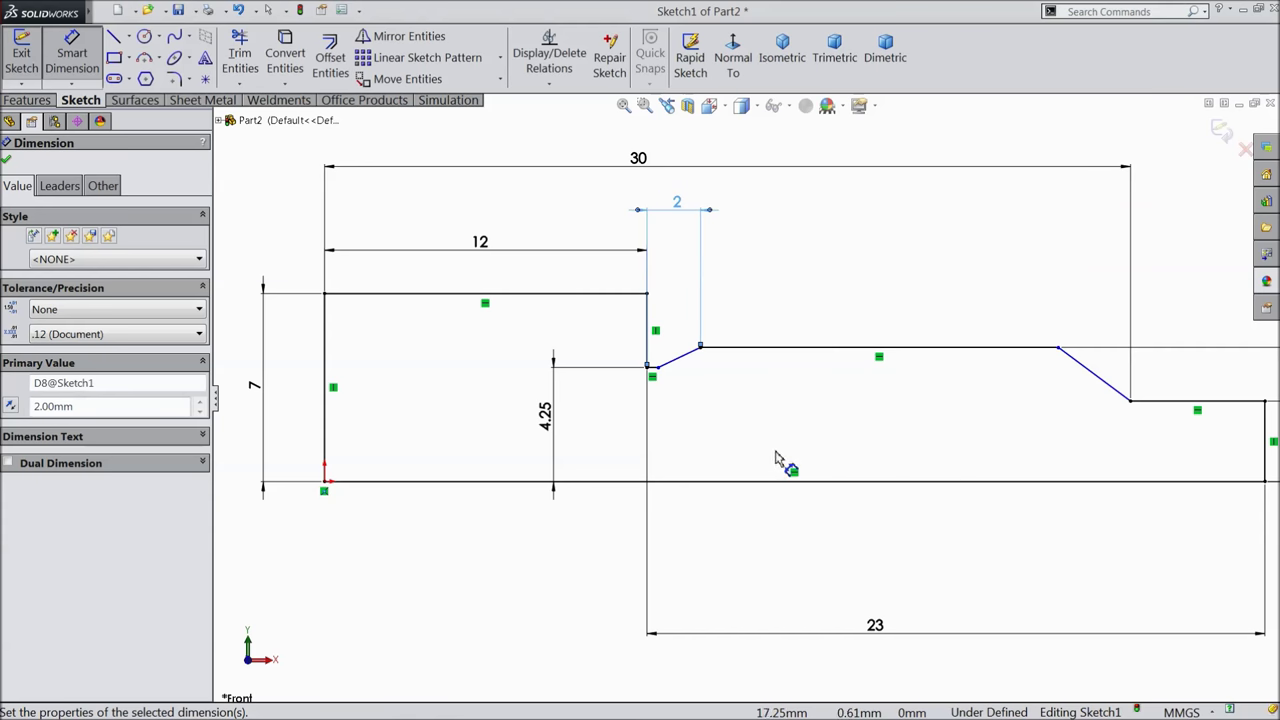
# - Set the shoulder slope angle to 45° against the centre line
pyautogui.scroll(3, 774, 455)
pyautogui.click(591, 268)
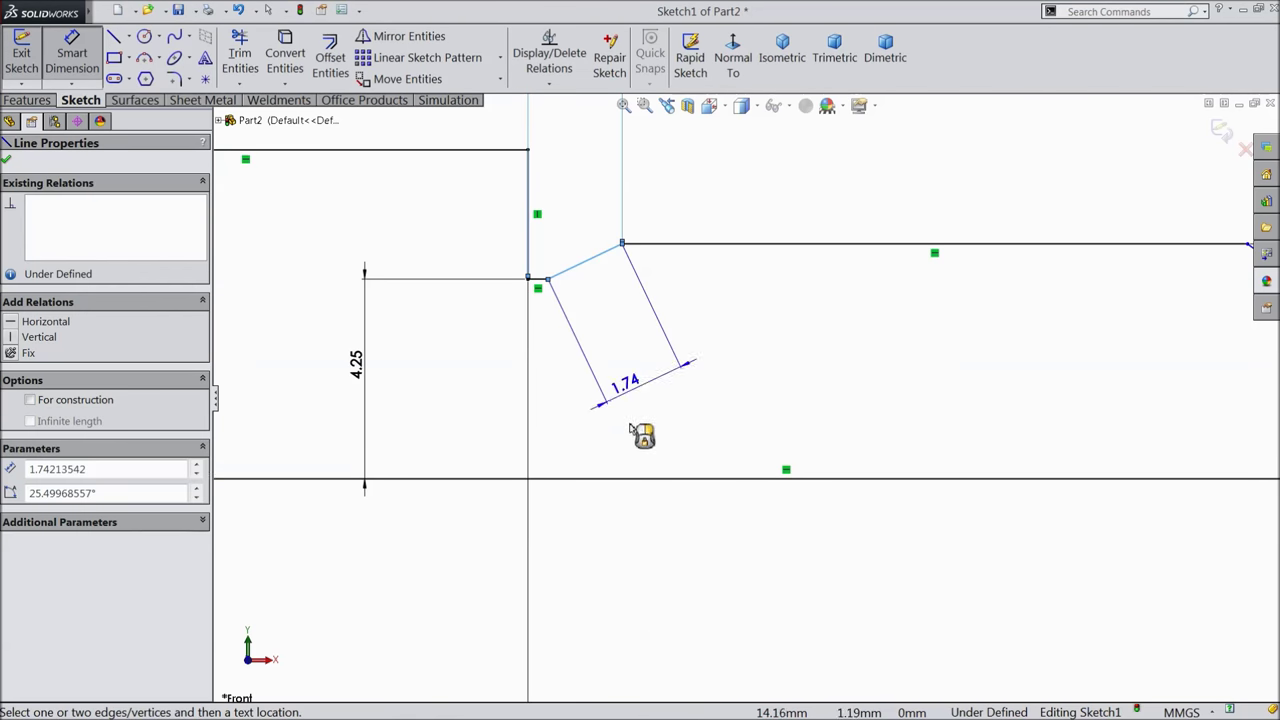
pyautogui.click(654, 480)
pyautogui.click(714, 366)
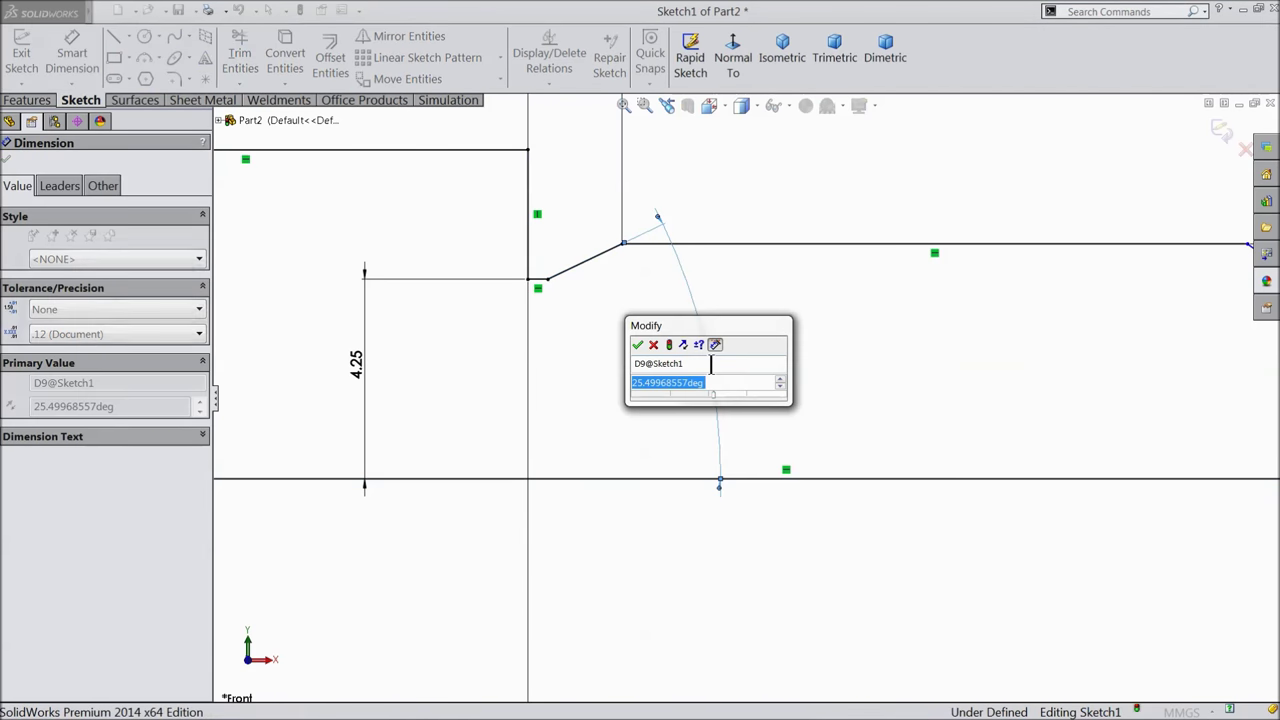
pyautogui.write('45')
pyautogui.click(638, 346)
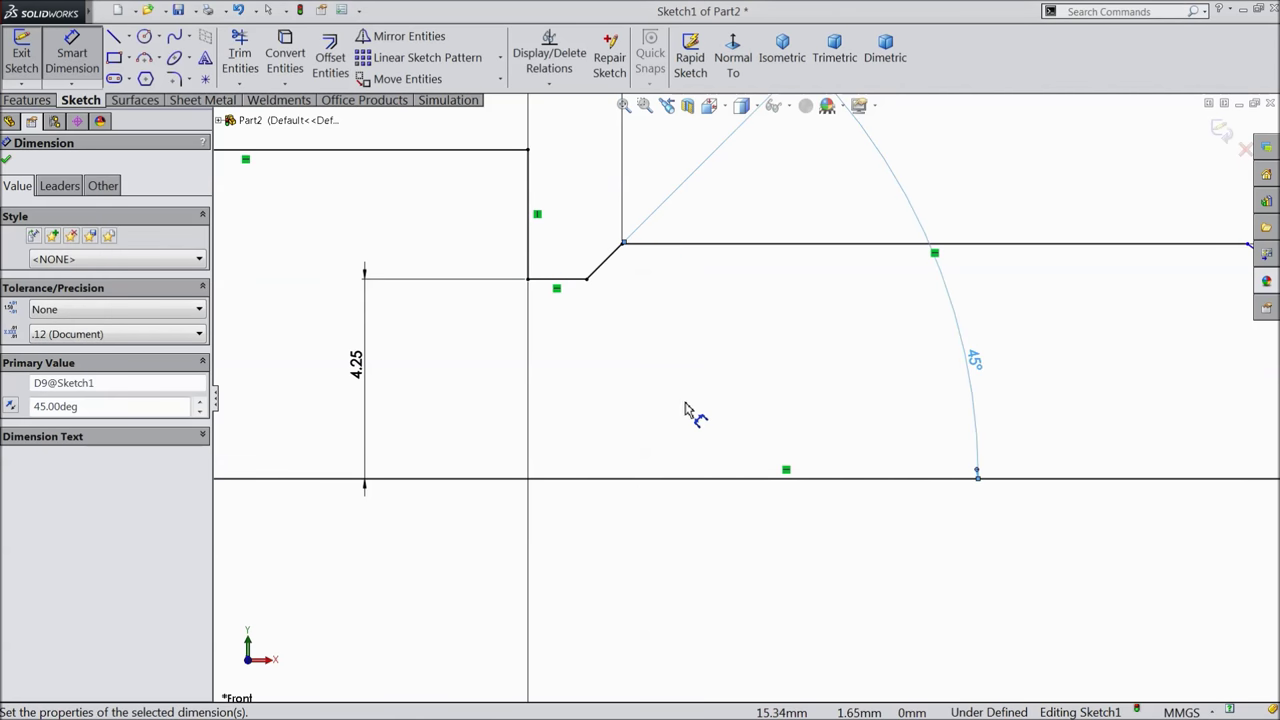
pyautogui.scroll(-4, 720, 414)
pyautogui.scroll(-2, 1008, 398)
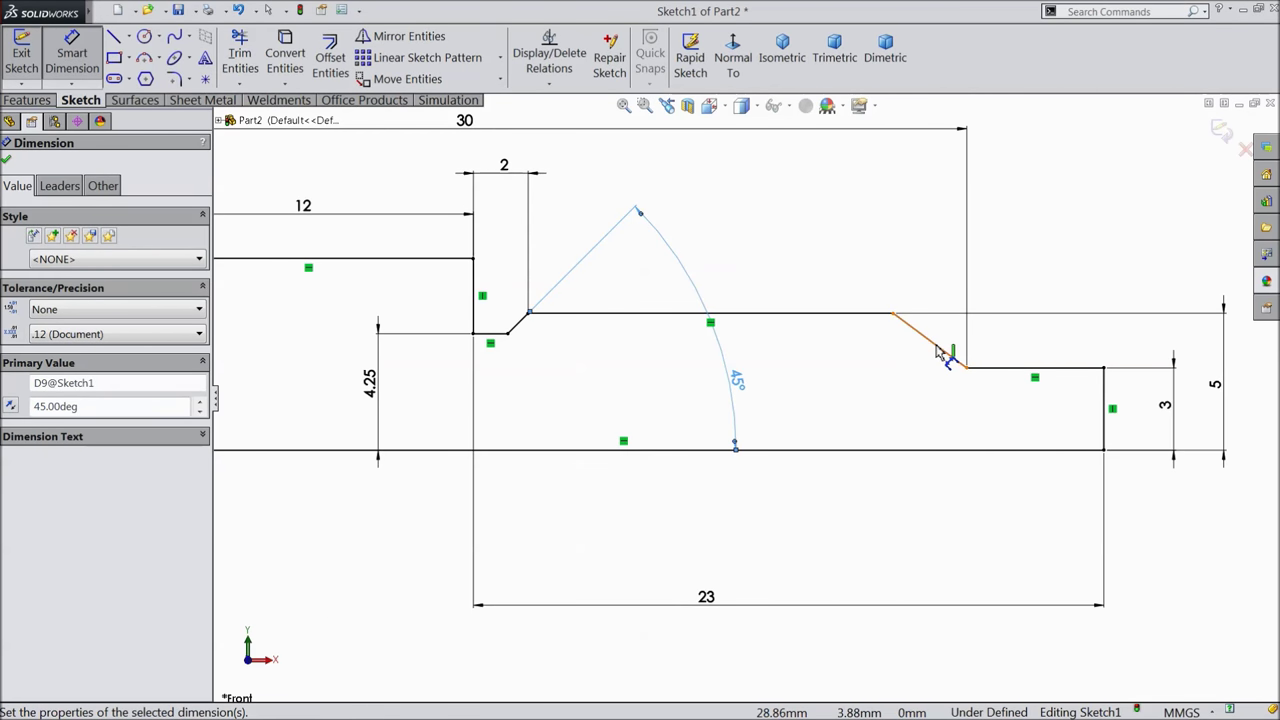
# - Set the tip chamfer angle to 45°, fully defining the sketch
pyautogui.click(940, 352)
pyautogui.click(908, 450)
pyautogui.click(870, 392)
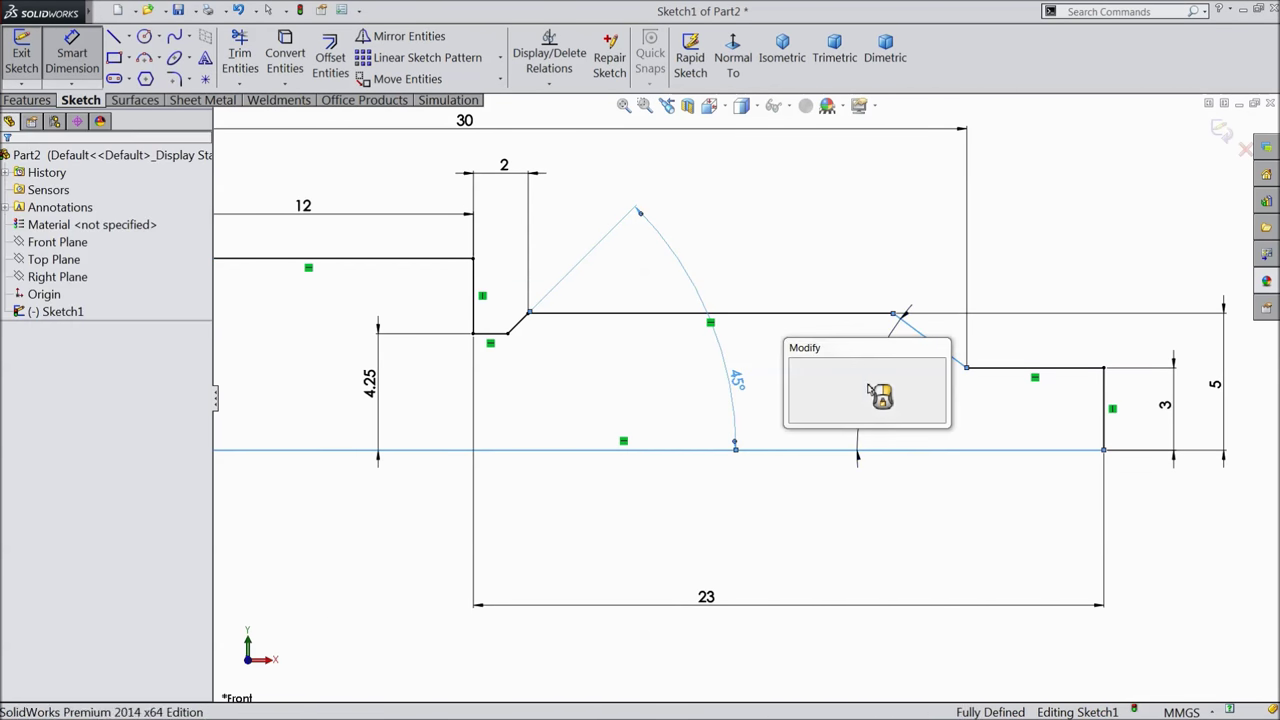
pyautogui.write('45')
pyautogui.click(797, 367)
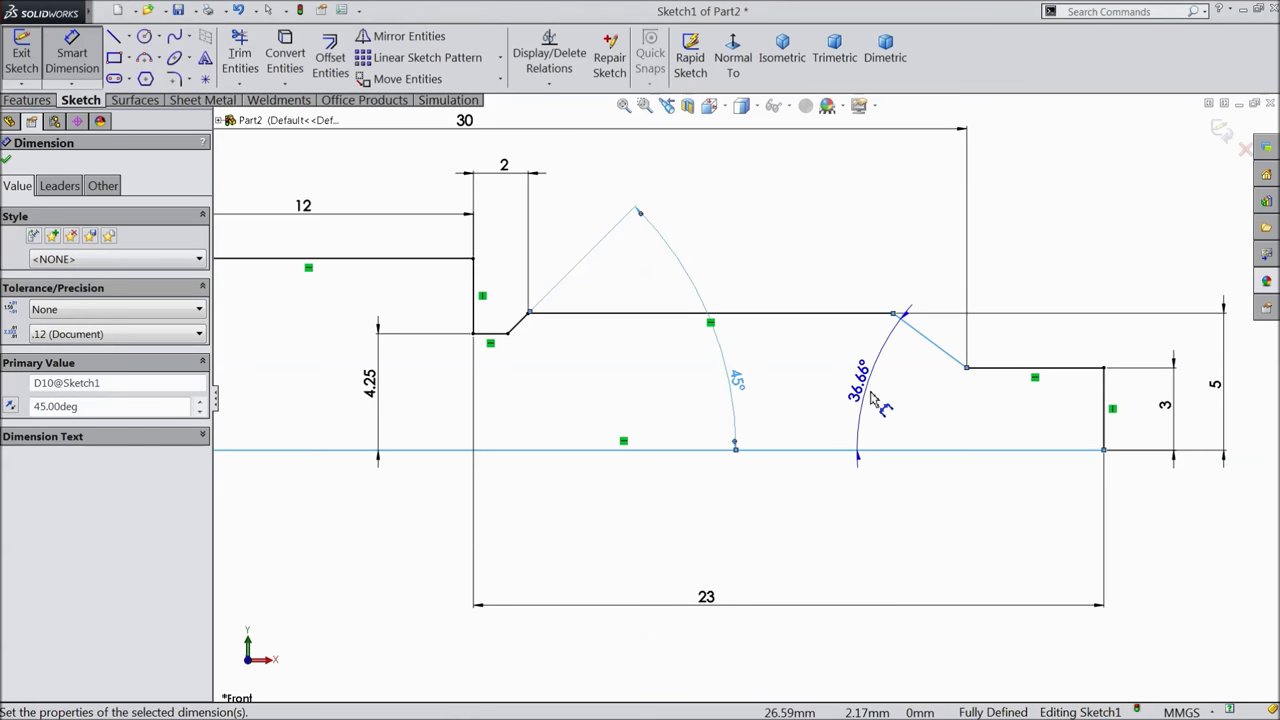
pyautogui.press('f')
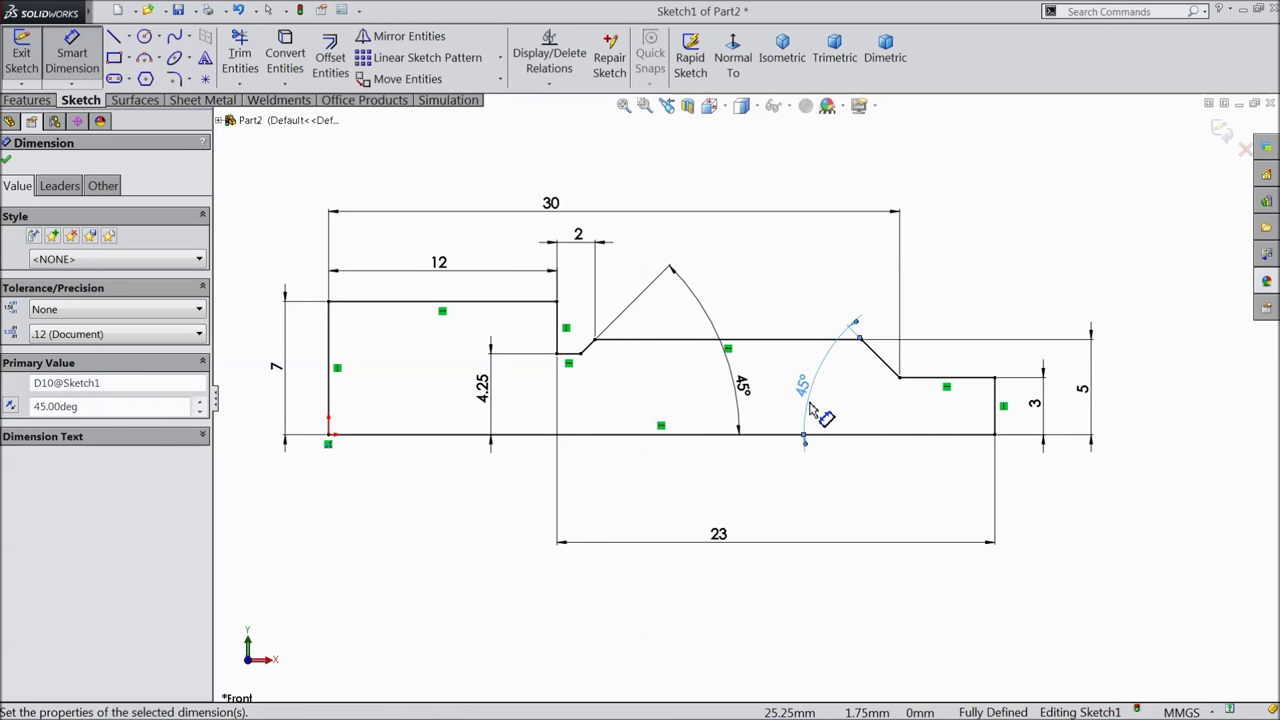
pyautogui.click(76, 50)
pyautogui.click(24, 101)
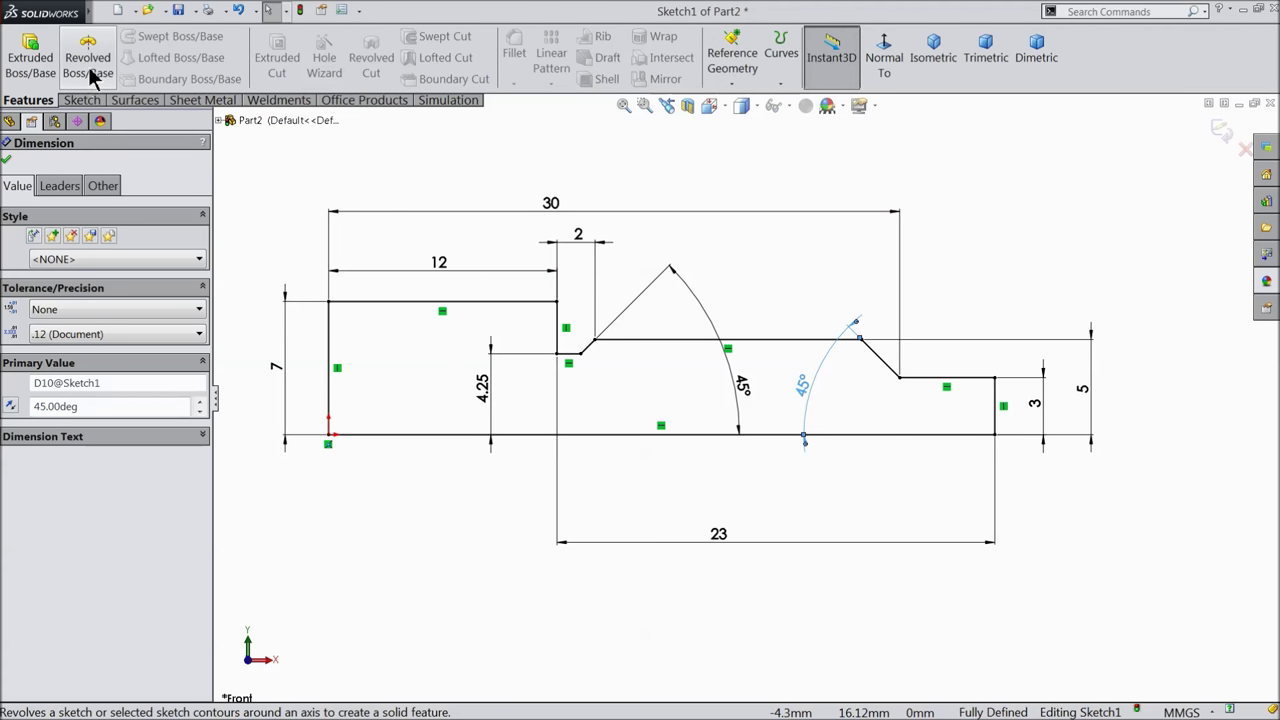
# - Revolve the profile 360° about the bottom line into the solid Revolve1
pyautogui.click(89, 68)
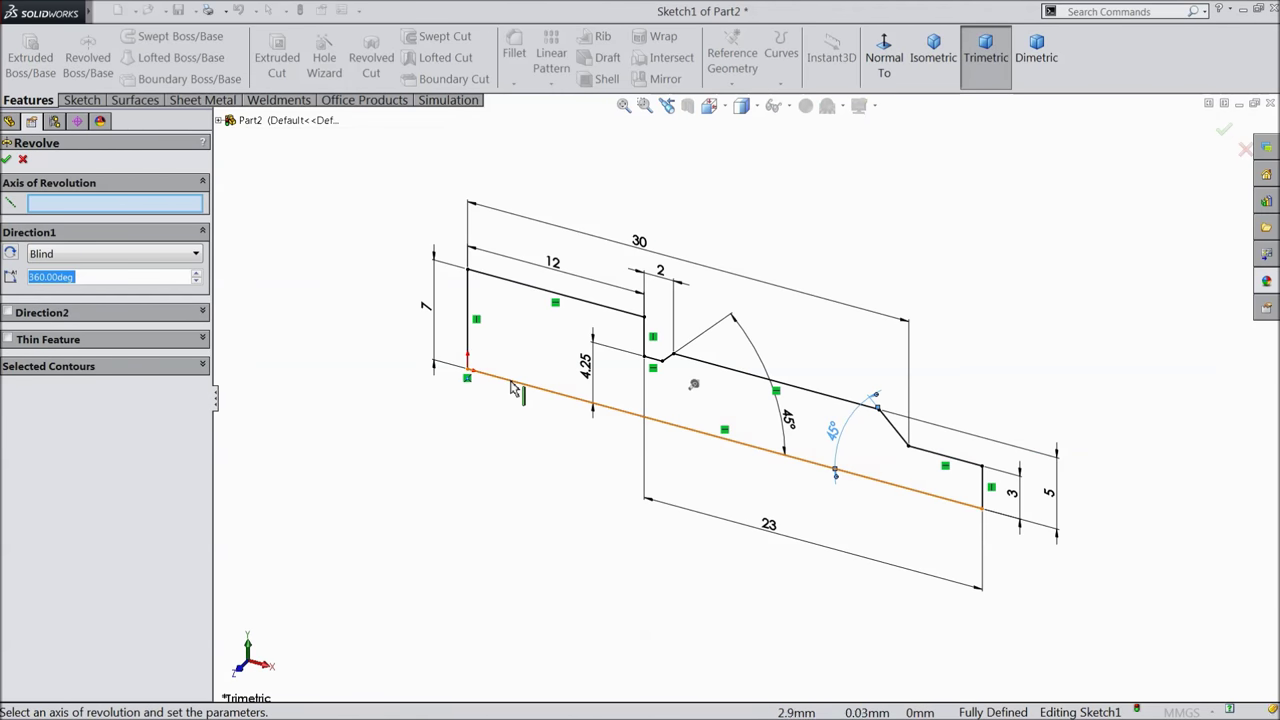
pyautogui.click(577, 401)
pyautogui.scroll(-2, 790, 445)
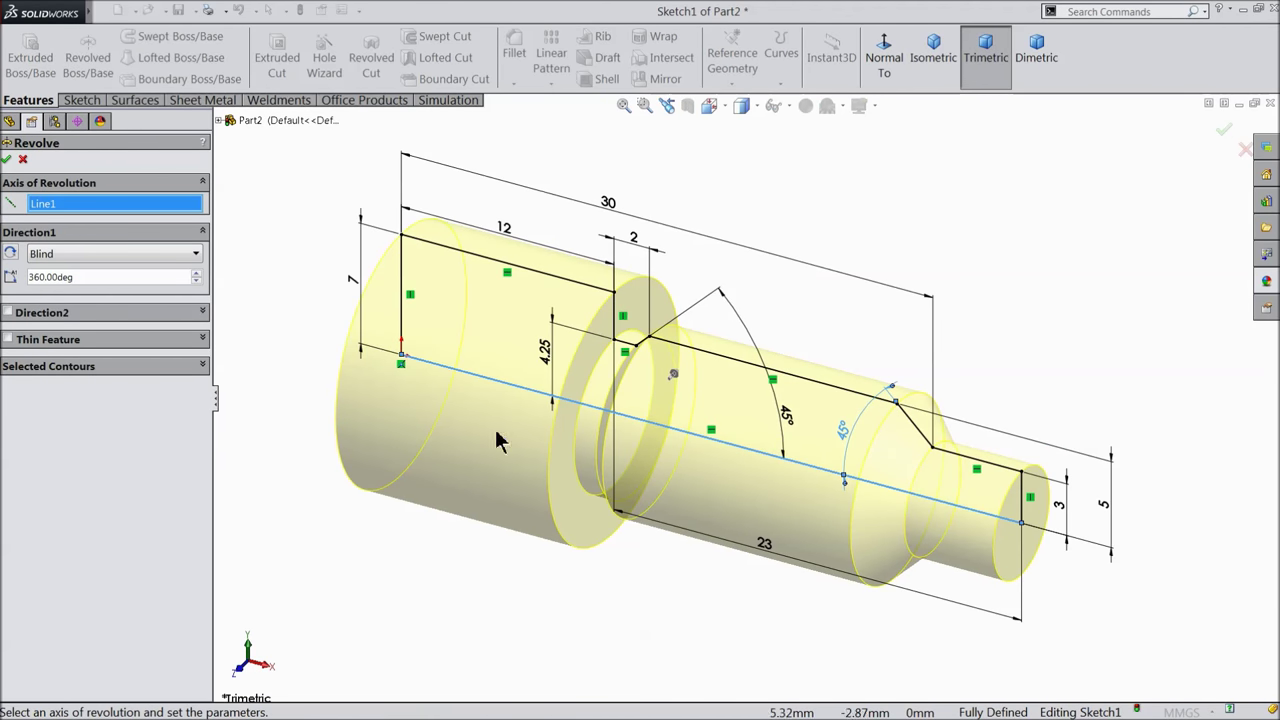
pyautogui.click(8, 160)
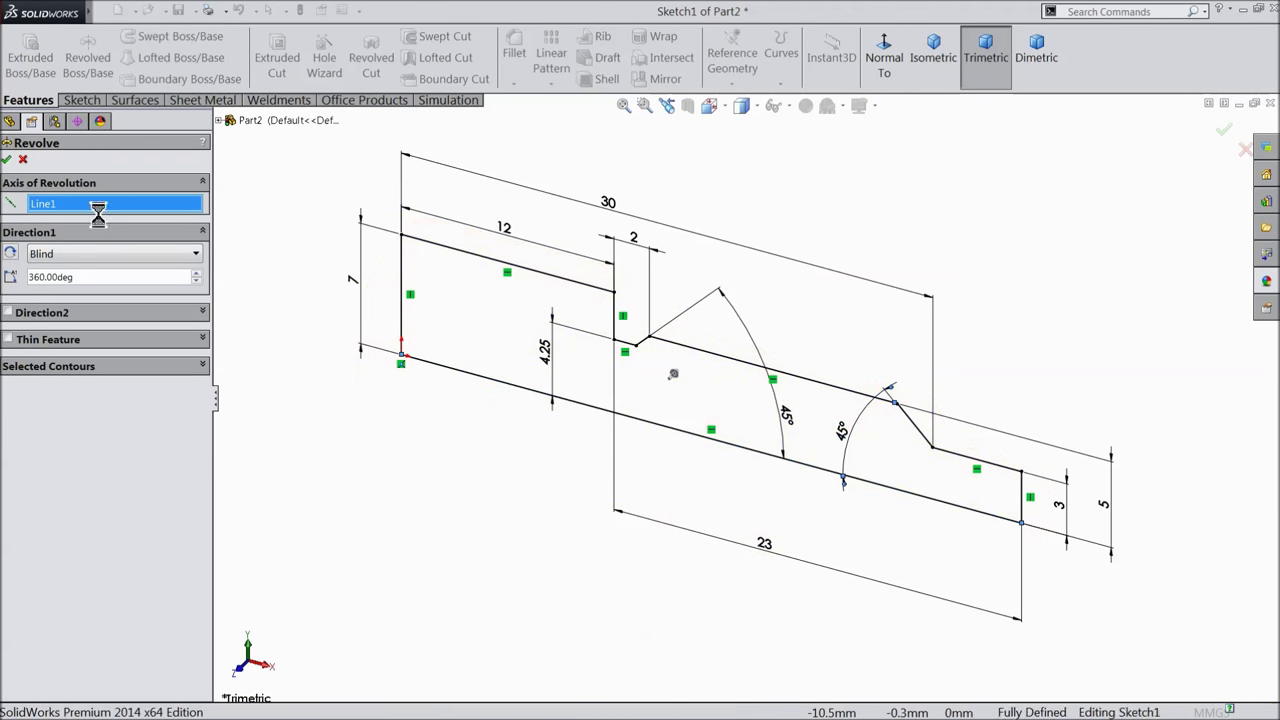
pyautogui.click(294, 277)
pyautogui.moveTo(294, 277); pyautogui.dragTo(349, 270, button='middle')
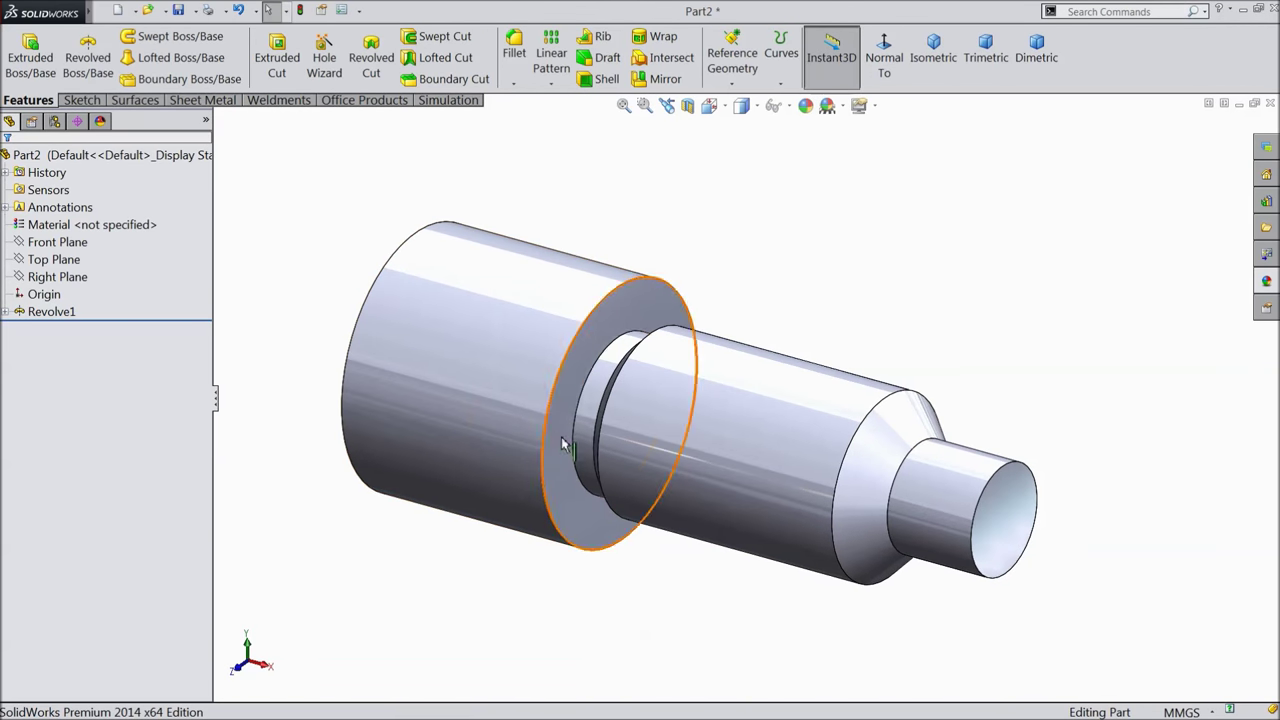
pyautogui.scroll(-2, 645, 443)
pyautogui.moveTo(631, 440)
pyautogui.mouseDown(button='middle')
pyautogui.moveTo(686, 449)
pyautogui.moveTo(654, 429)
pyautogui.mouseUp(button='middle')
pyautogui.click(481, 308)
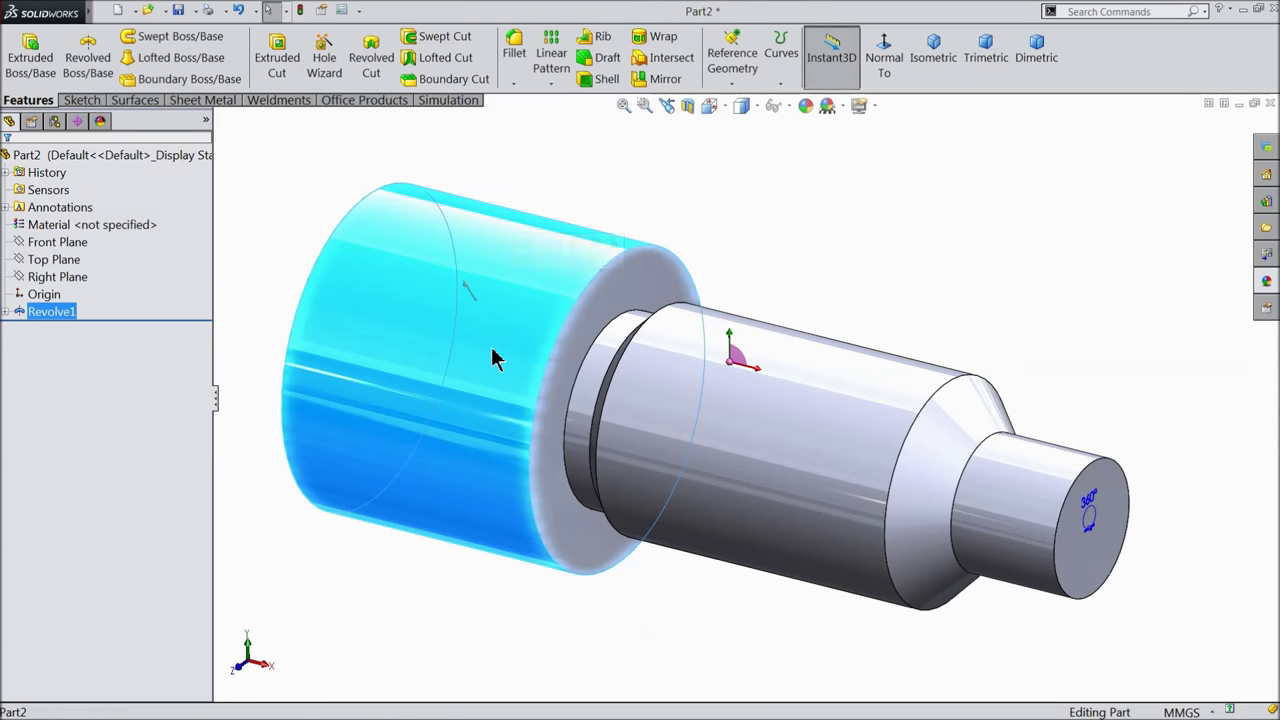
pyautogui.click(737, 415)
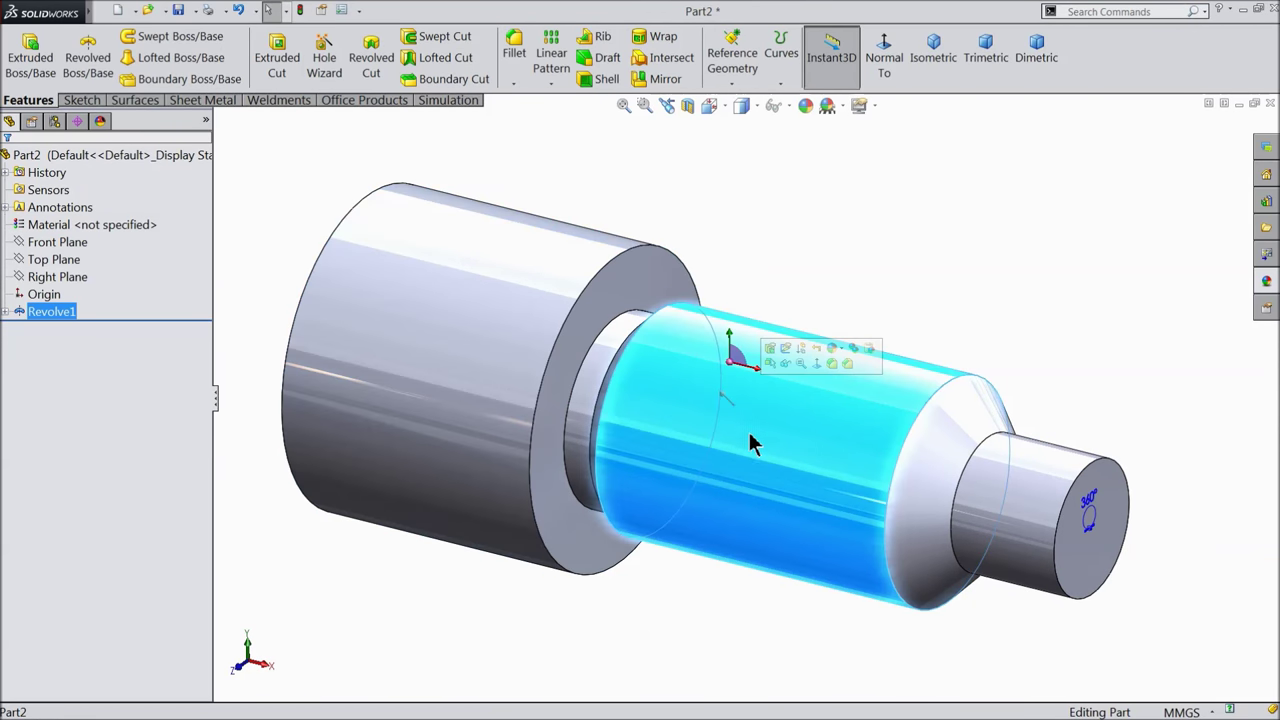
# - Apply the polished steel appearance from the Metal library to the whole part
pyautogui.click(112, 166)
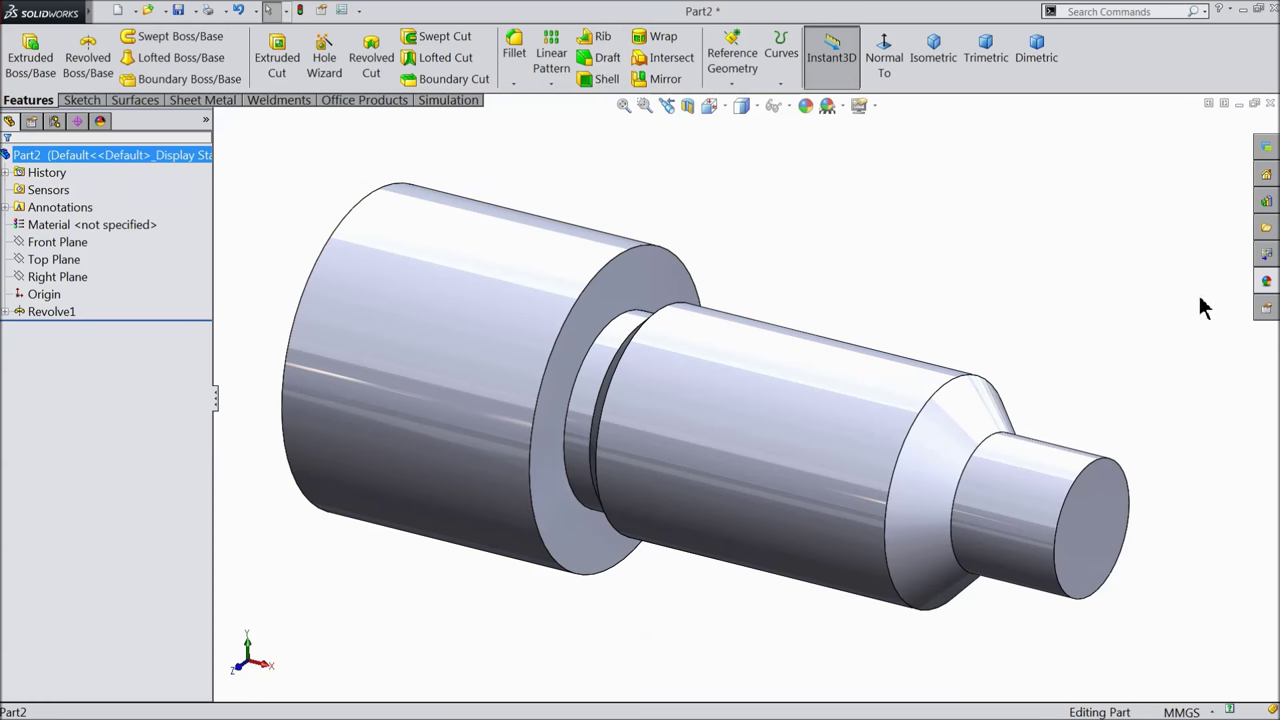
pyautogui.click(1266, 284)
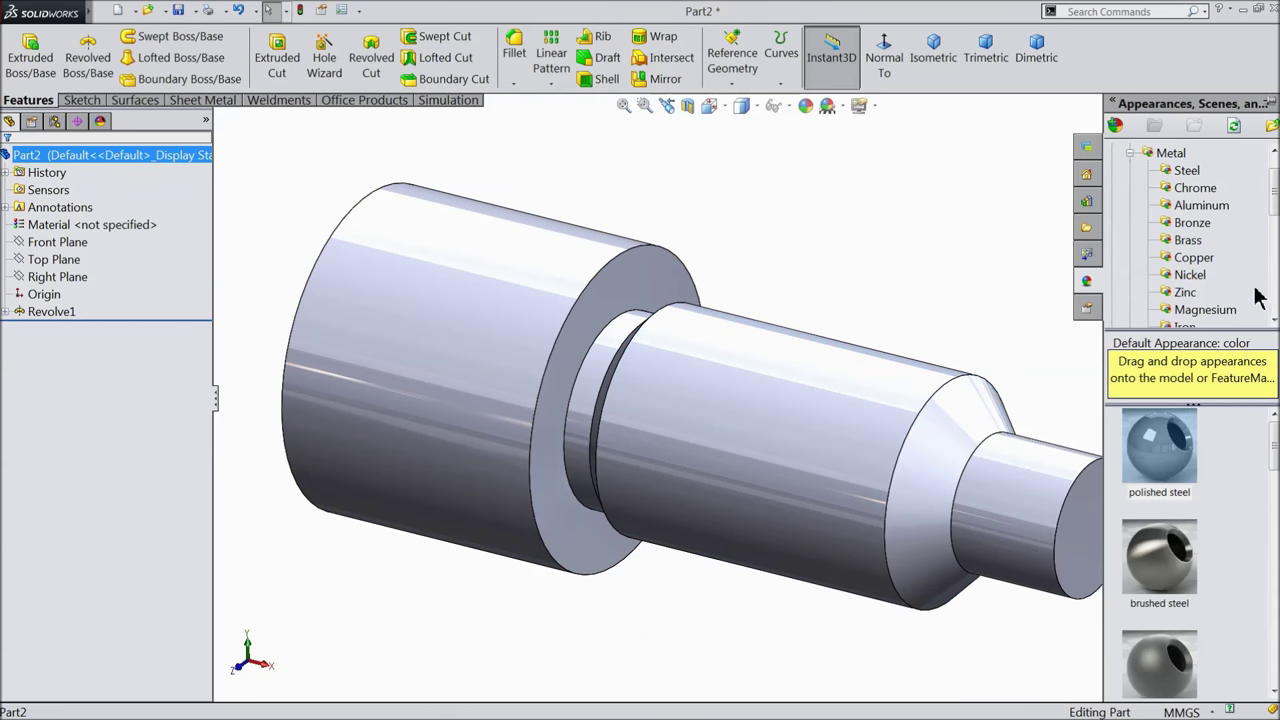
pyautogui.scroll(2, 1170, 170)
pyautogui.click(1168, 153)
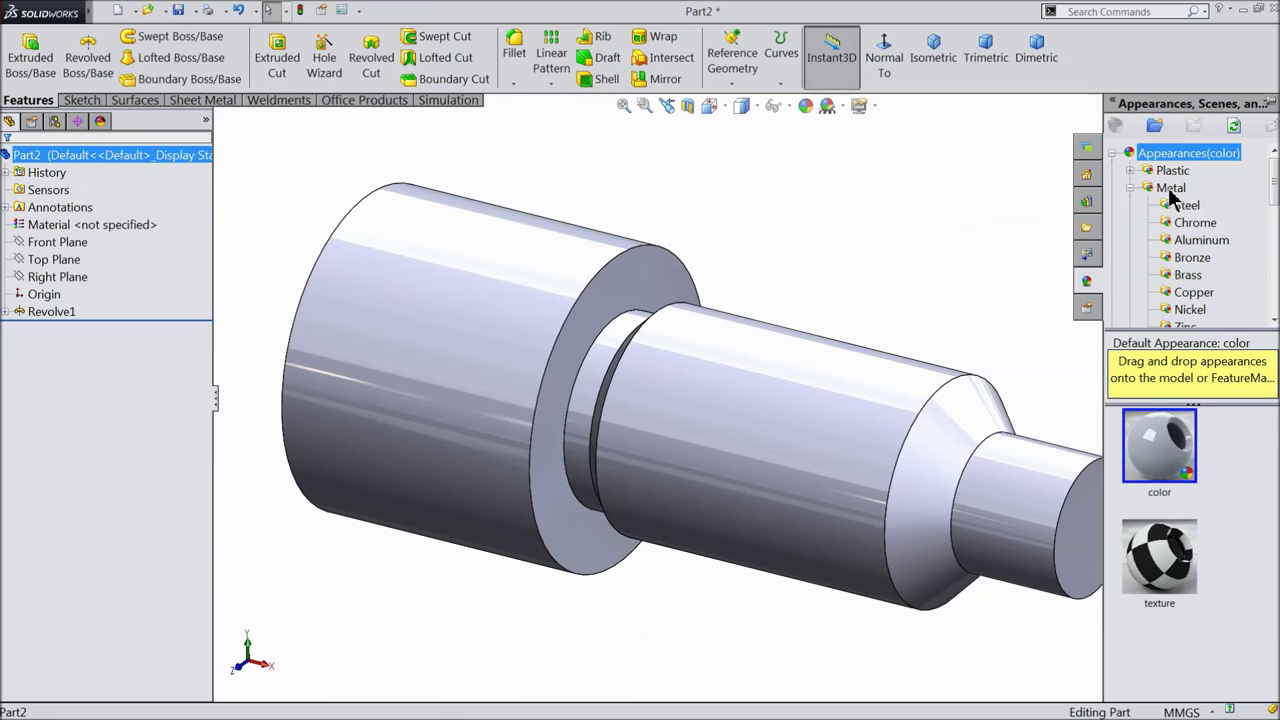
pyautogui.click(1172, 189)
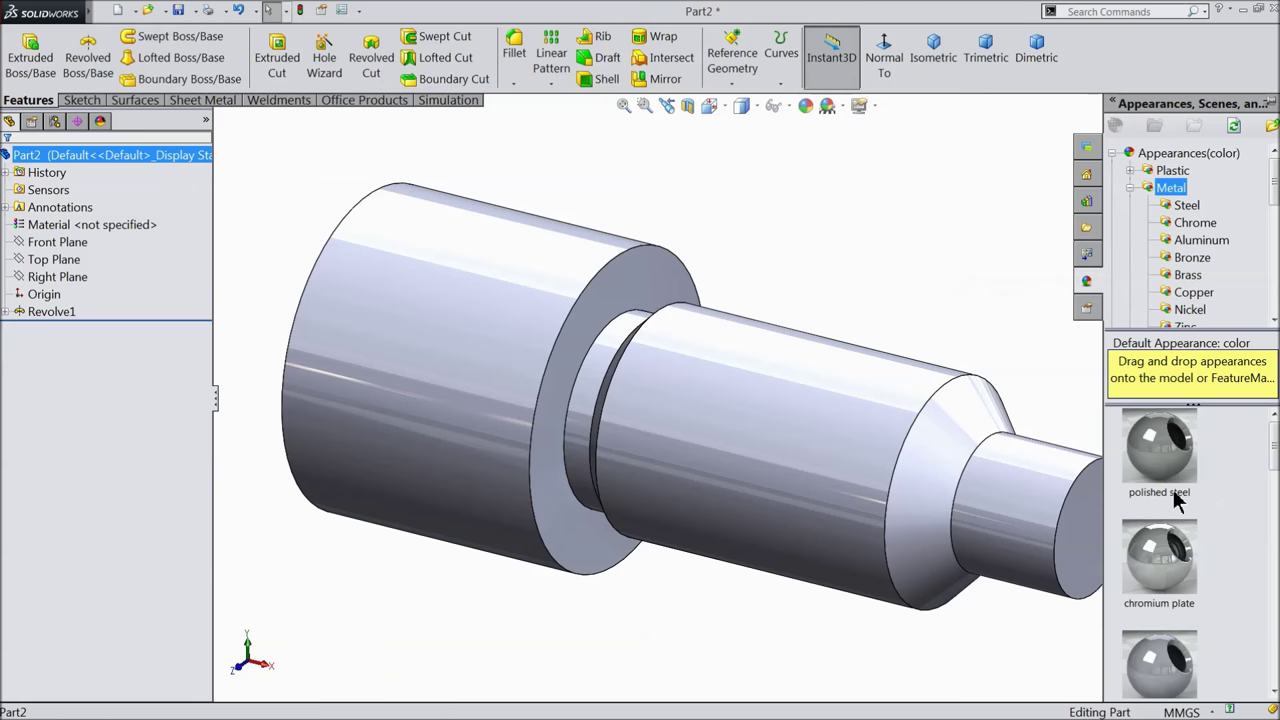
pyautogui.doubleClick(1165, 460)
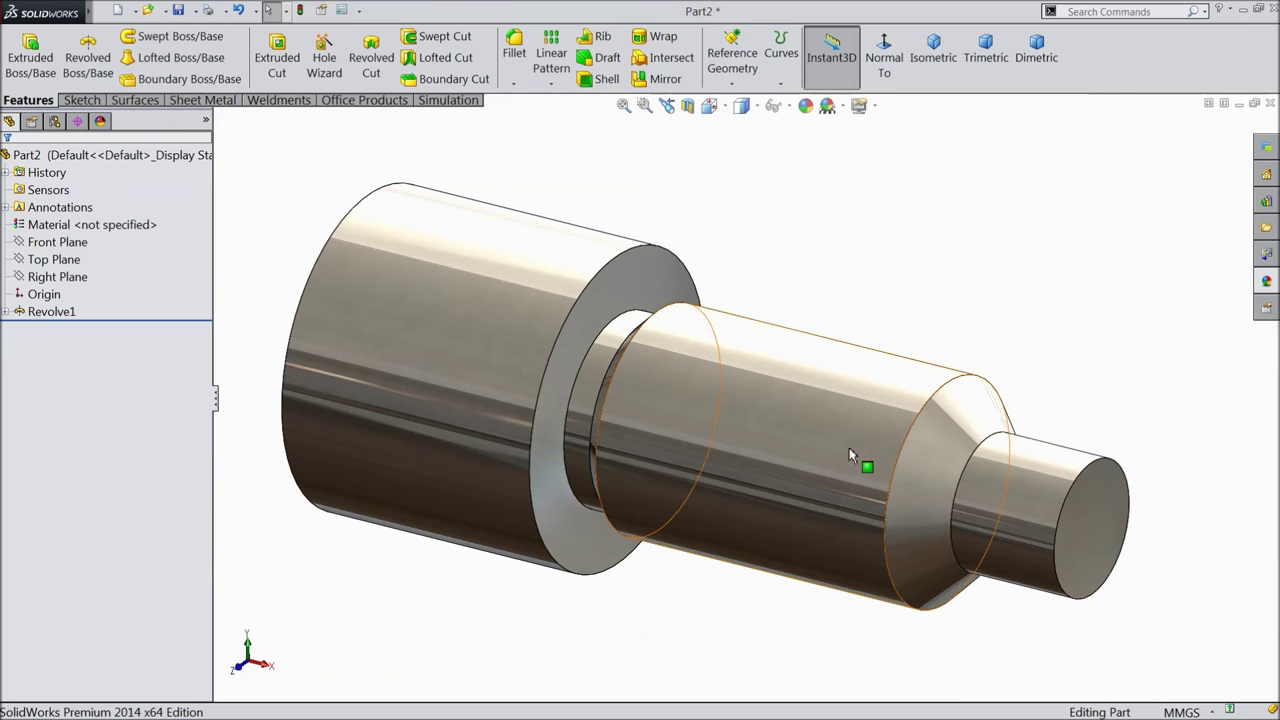
pyautogui.moveTo(857, 457)
pyautogui.mouseDown(button='middle')
pyautogui.moveTo(909, 323)
pyautogui.moveTo(886, 391)
pyautogui.moveTo(828, 395)
pyautogui.moveTo(880, 400)
pyautogui.moveTo(923, 440)
pyautogui.moveTo(851, 426)
pyautogui.moveTo(941, 445)
pyautogui.moveTo(849, 420)
pyautogui.moveTo(869, 423)
pyautogui.moveTo(894, 369)
pyautogui.moveTo(848, 430)
pyautogui.moveTo(874, 451)
pyautogui.moveTo(864, 441)
pyautogui.mouseUp(button='middle')
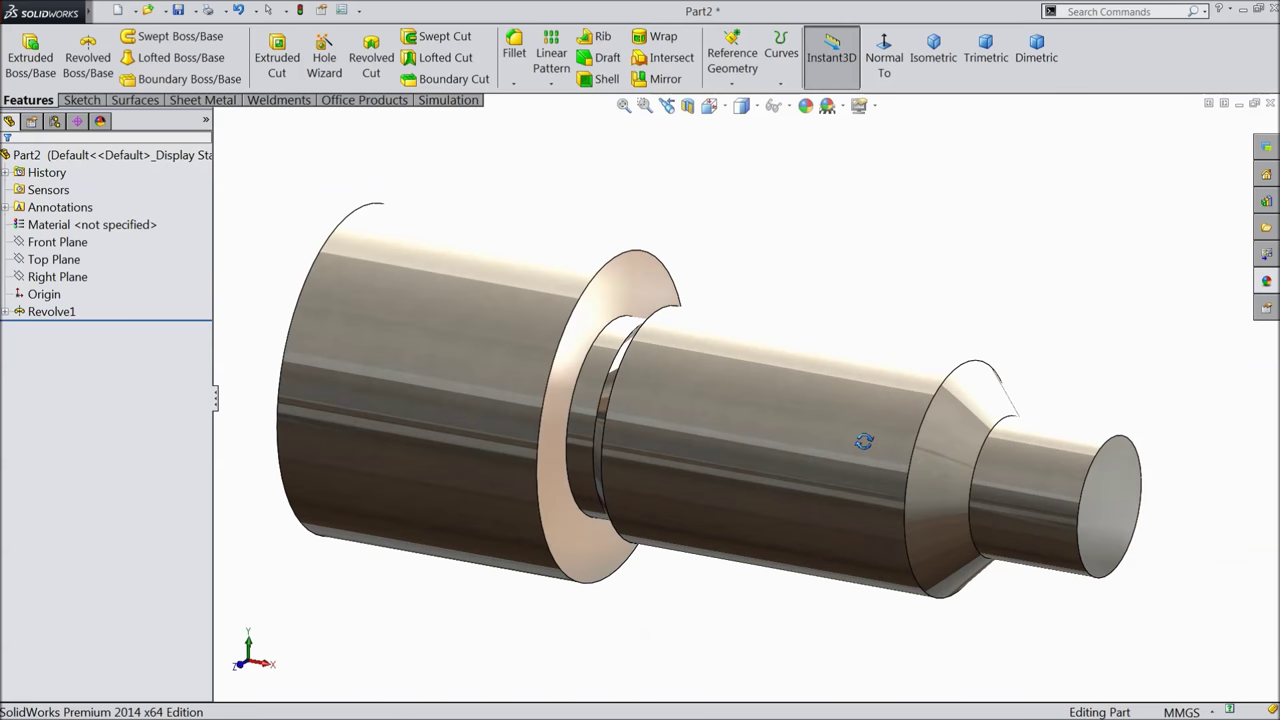
pyautogui.click(513, 83)
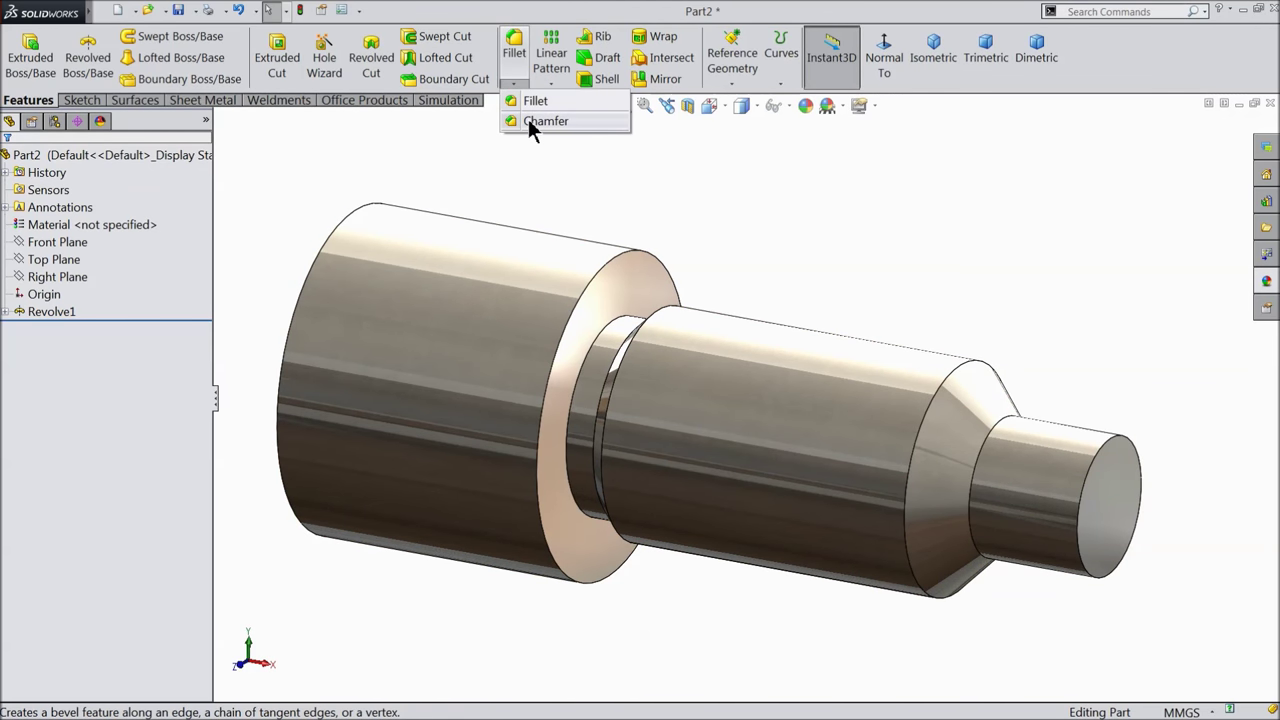
# - Chamfer the large head cylinder's edges by 0.5 mm
pyautogui.click(540, 121)
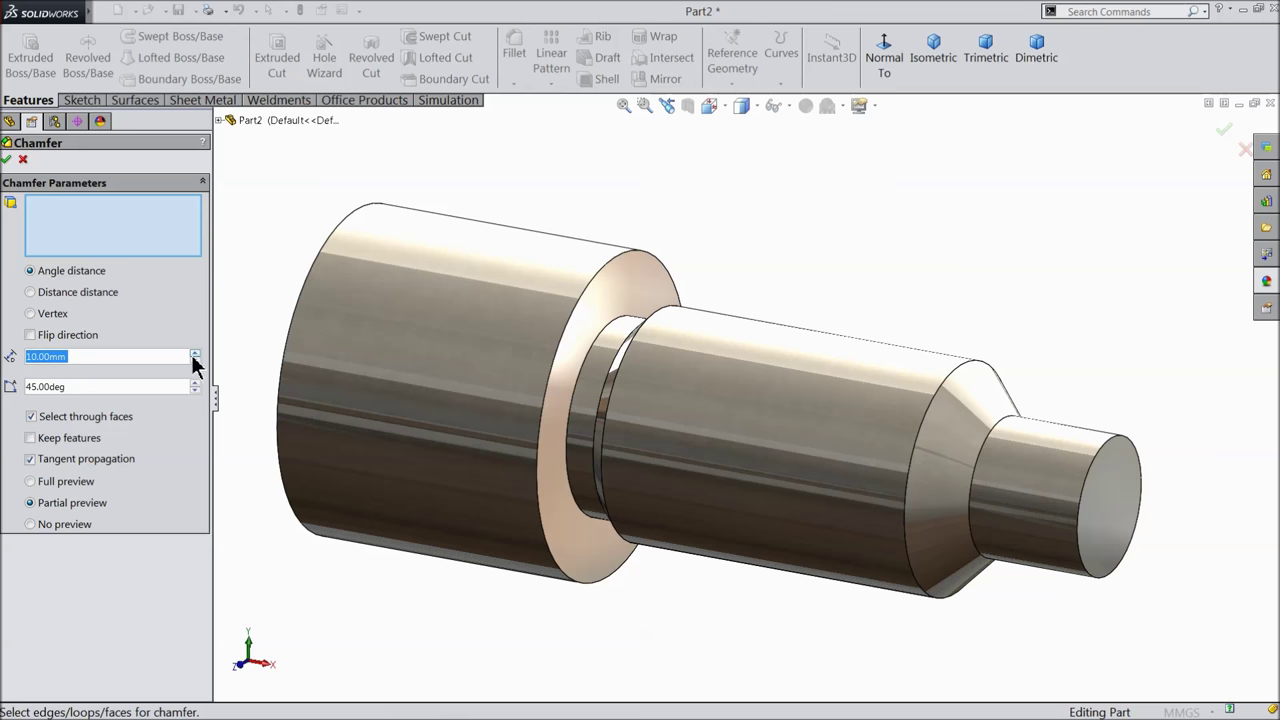
pyautogui.write('0.5')
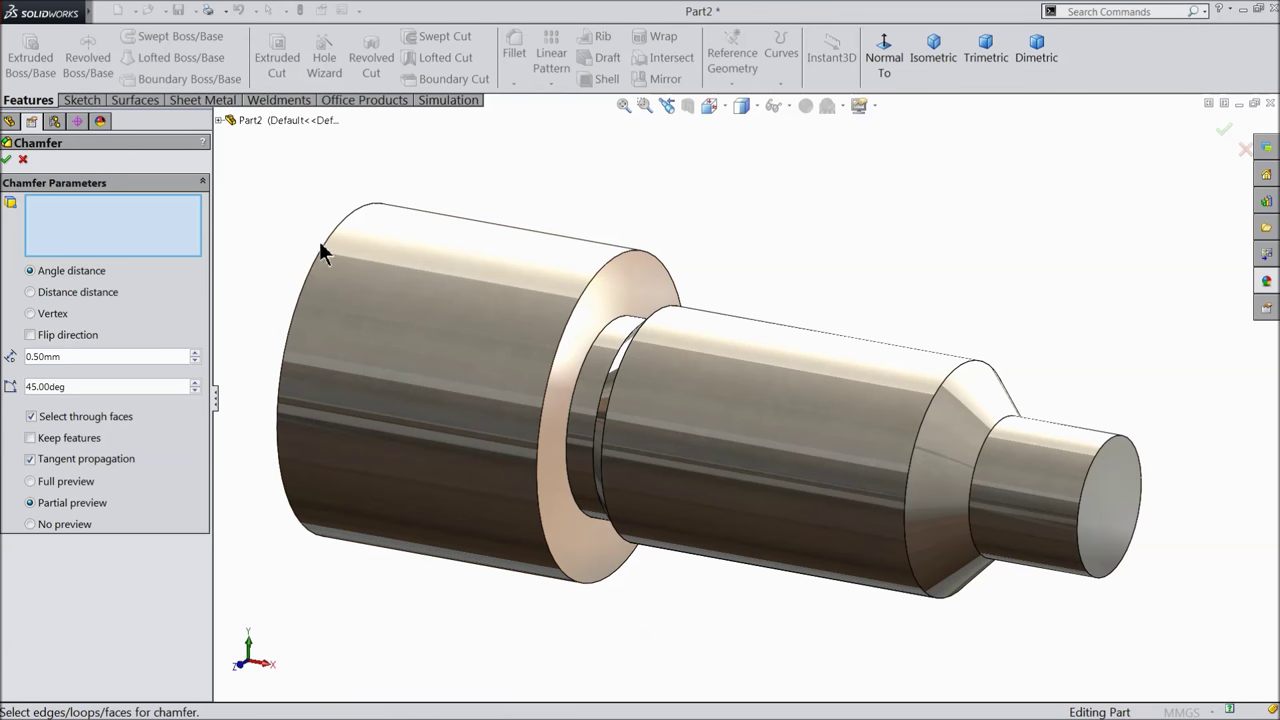
pyautogui.click(466, 356)
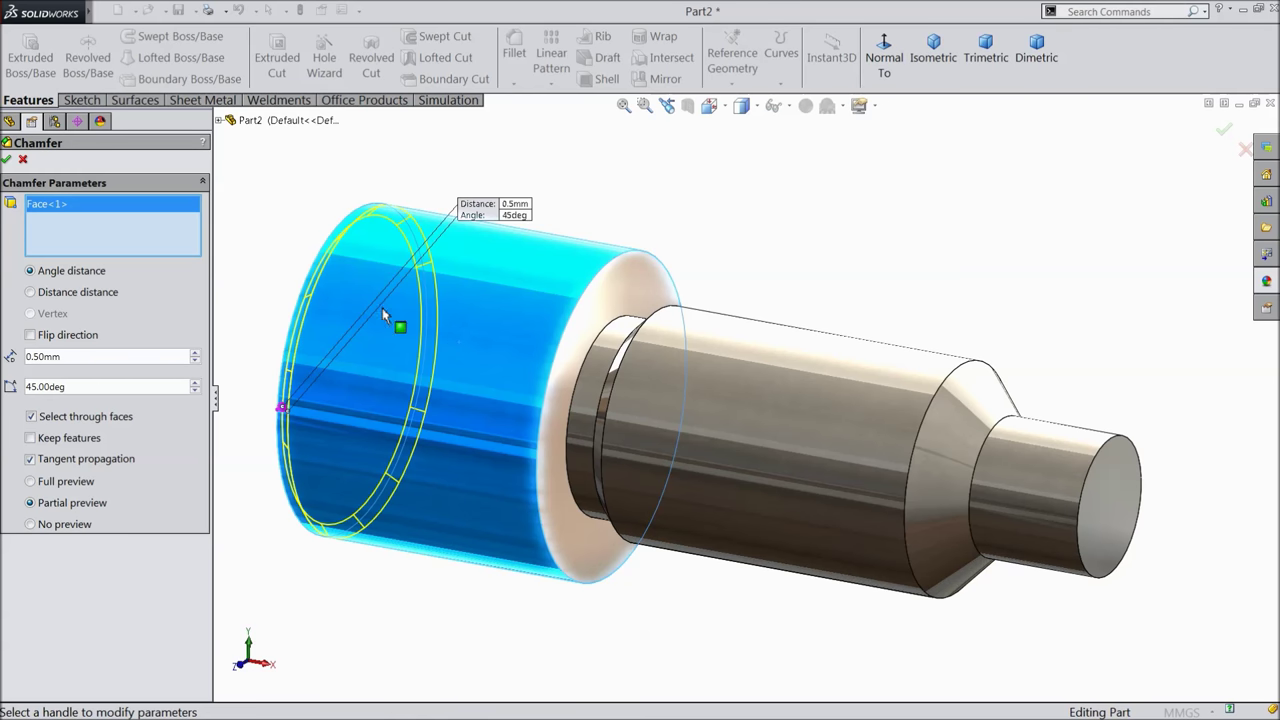
pyautogui.click(7, 161)
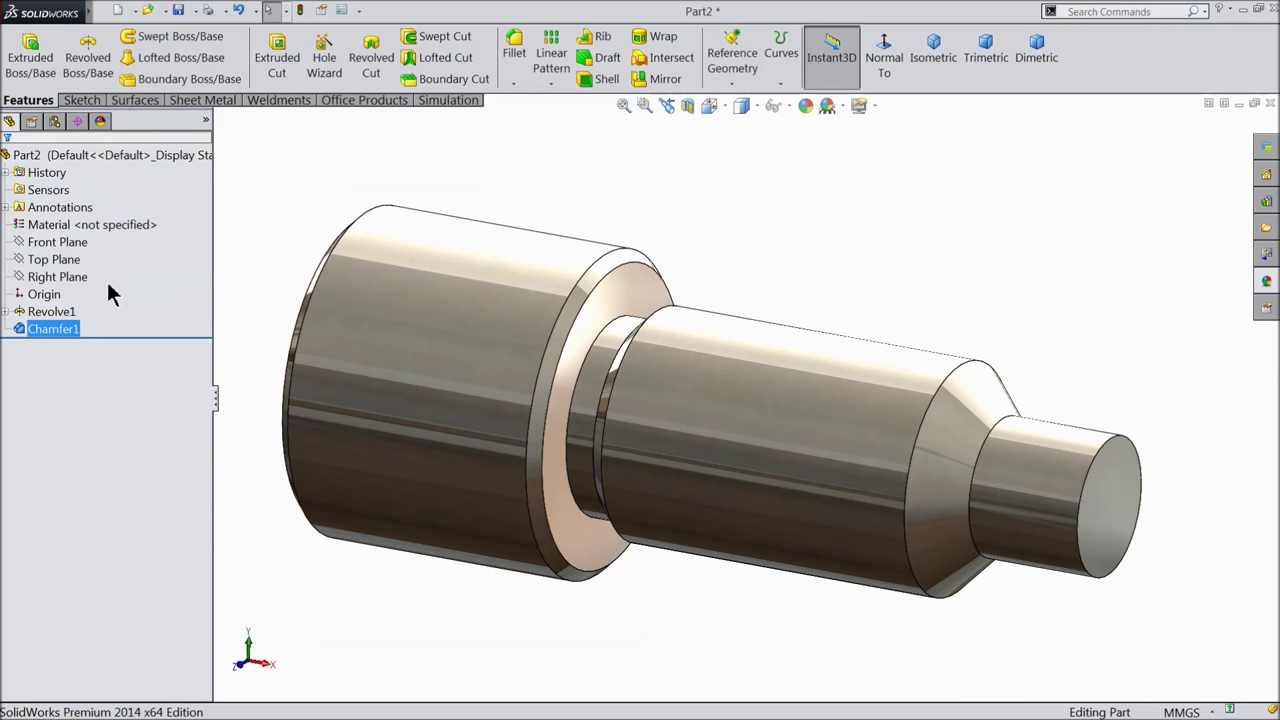
# - Fillet the inner shoulder edge with a 0.5 mm radius
pyautogui.click(513, 63)
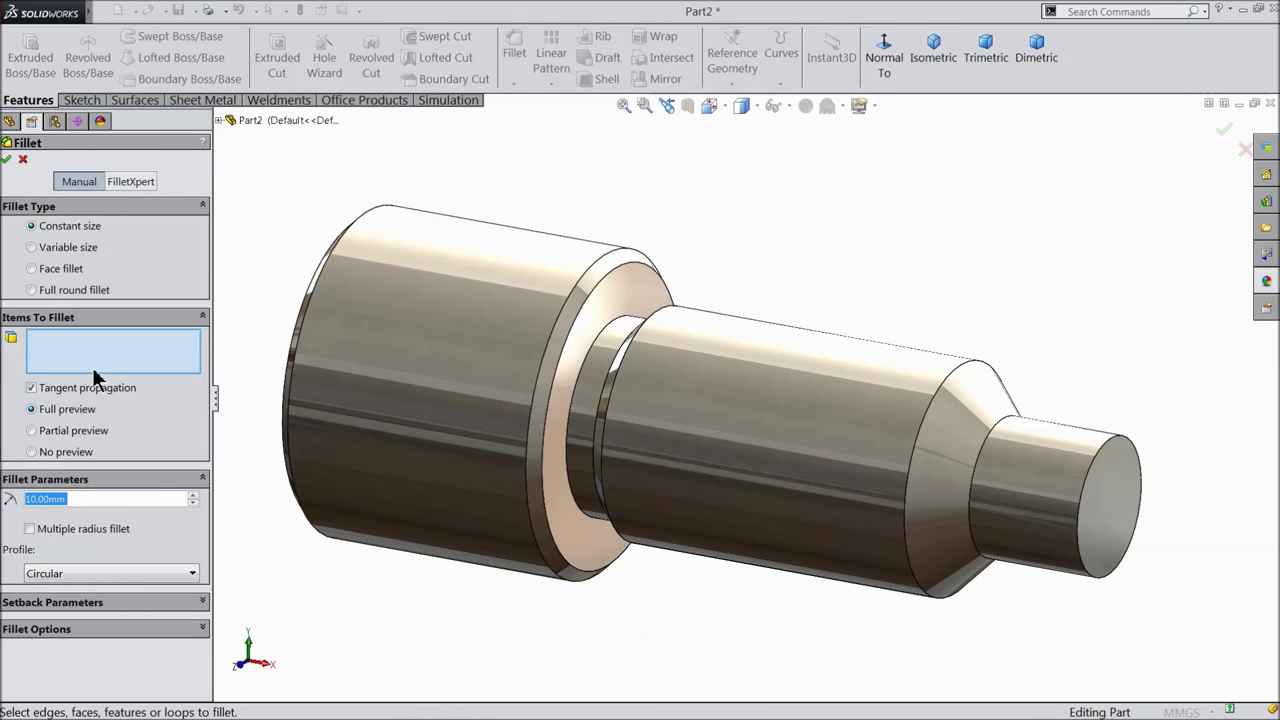
pyautogui.write('0.5')
pyautogui.press('Return')
pyautogui.click(577, 383)
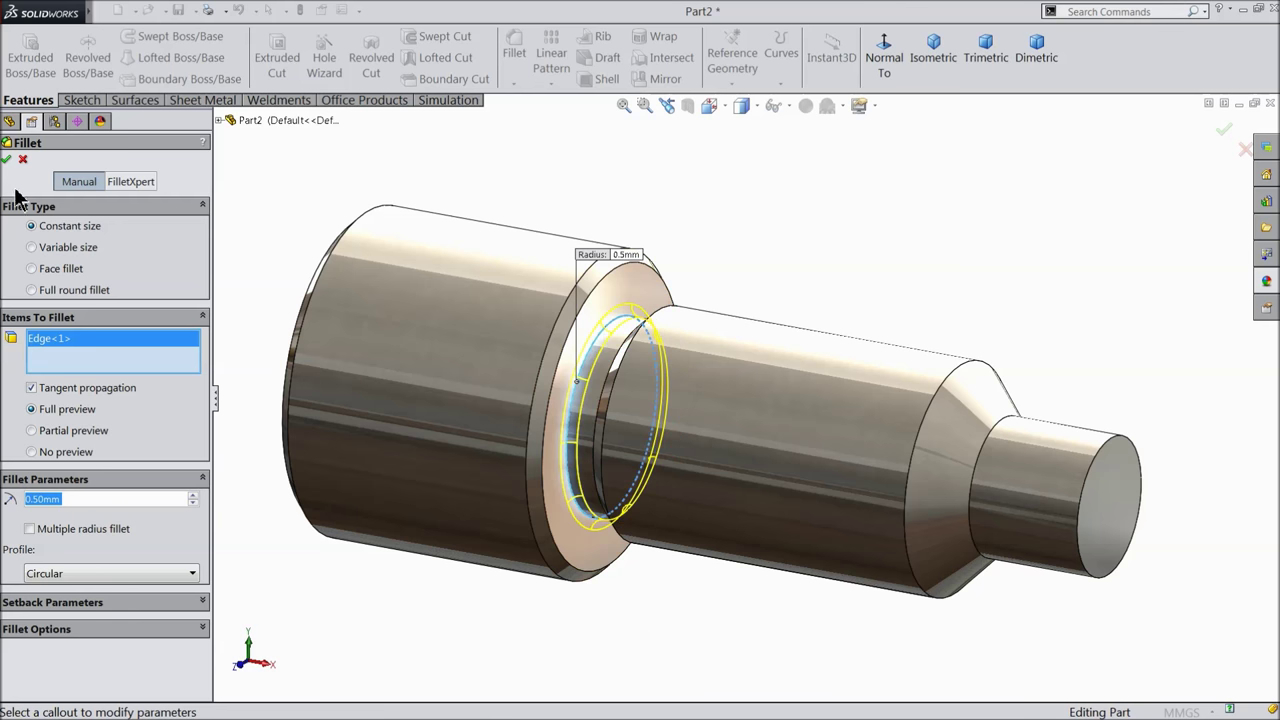
pyautogui.click(6, 160)
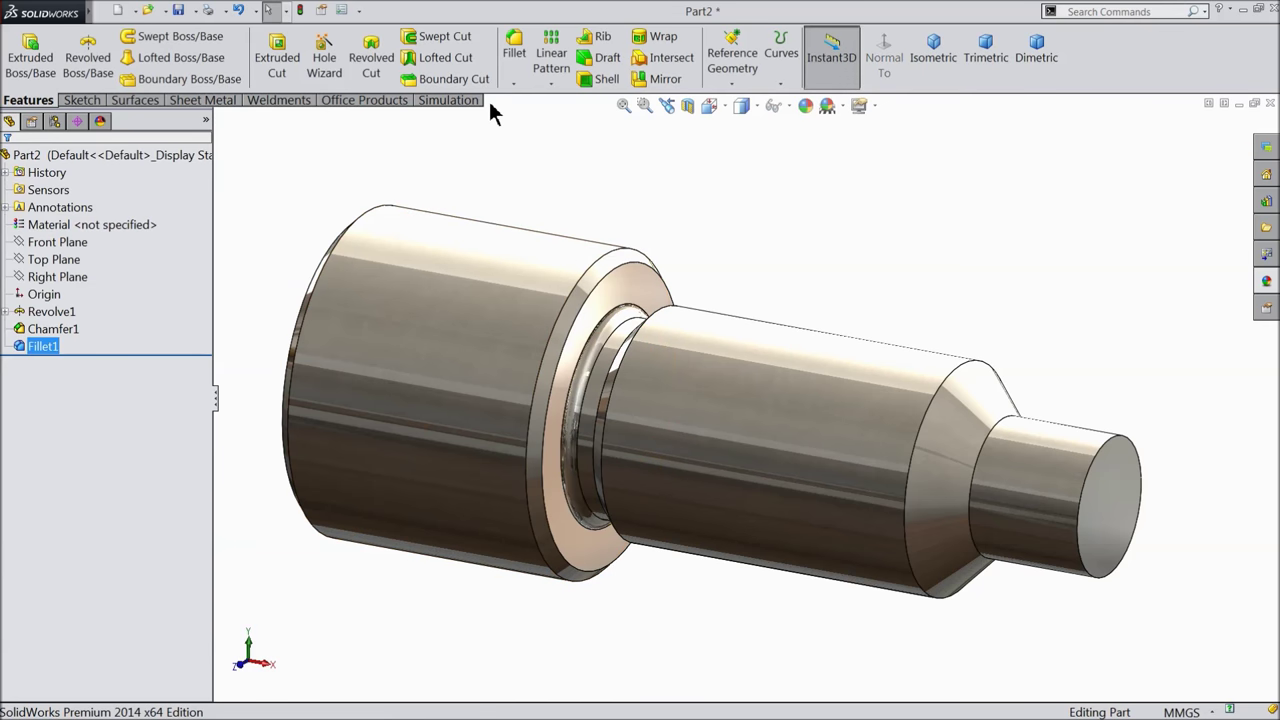
# - Fillet the groove edge next to the neck with a 0.3 mm radius
pyautogui.click(514, 55)
pyautogui.moveTo(586, 177); pyautogui.dragTo(611, 197, button='middle')
pyautogui.scroll(-5, 631, 409)
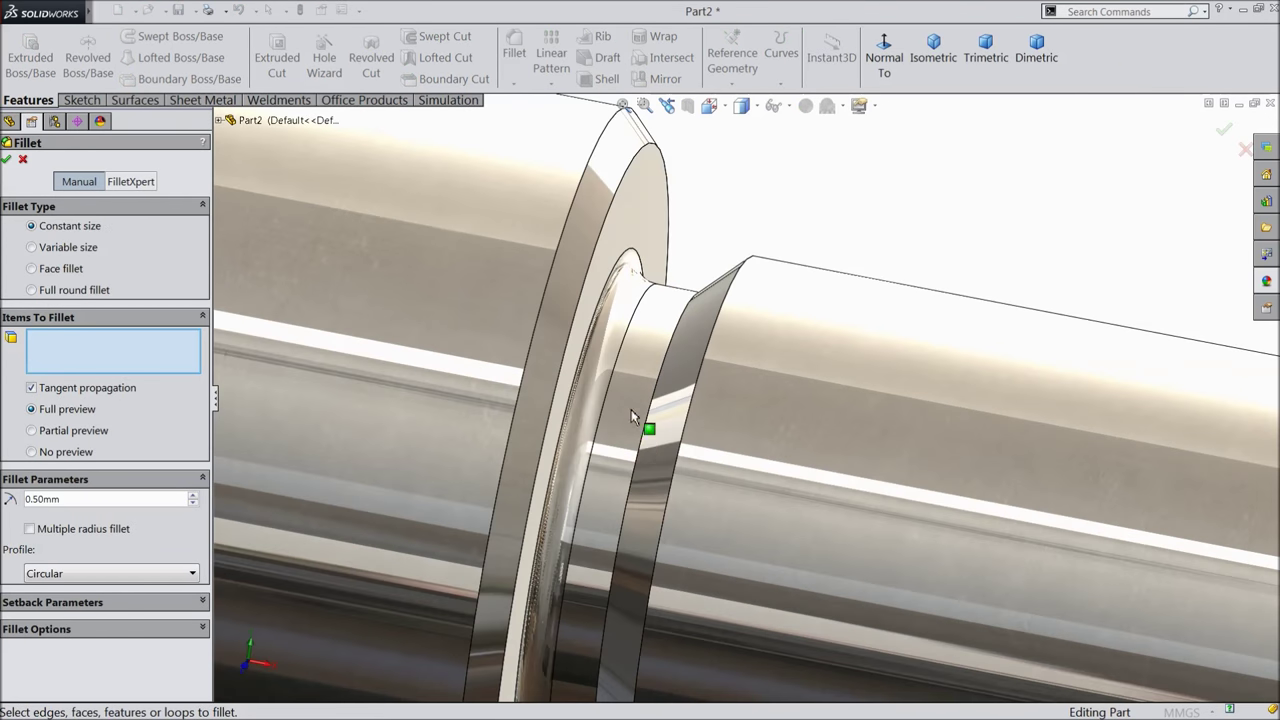
pyautogui.click(655, 419)
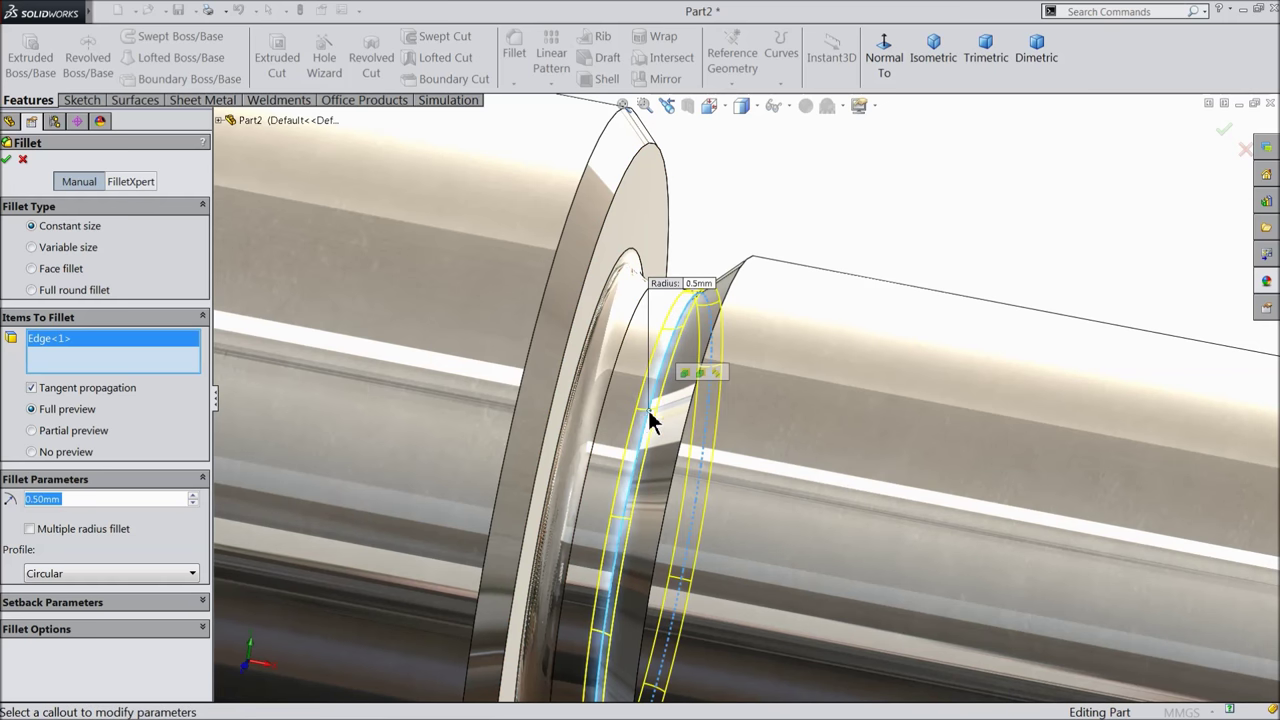
pyautogui.write('0.3')
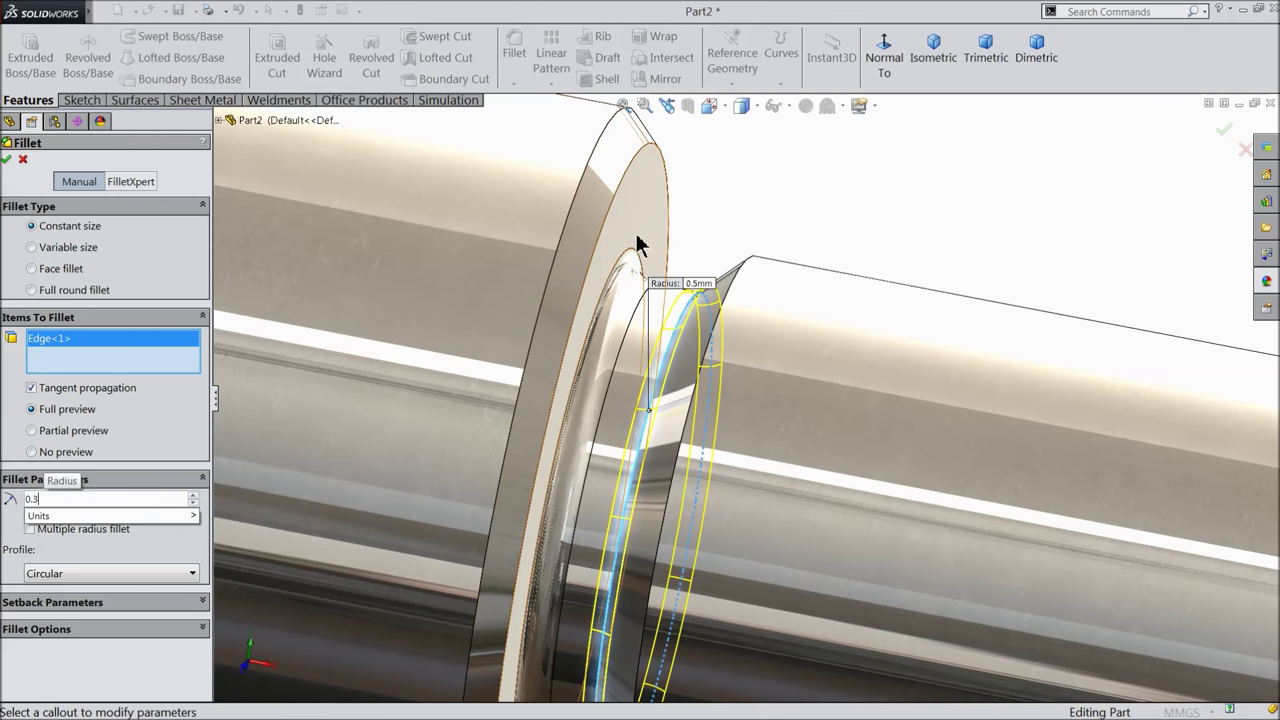
pyautogui.press('Return')
pyautogui.click(6, 159)
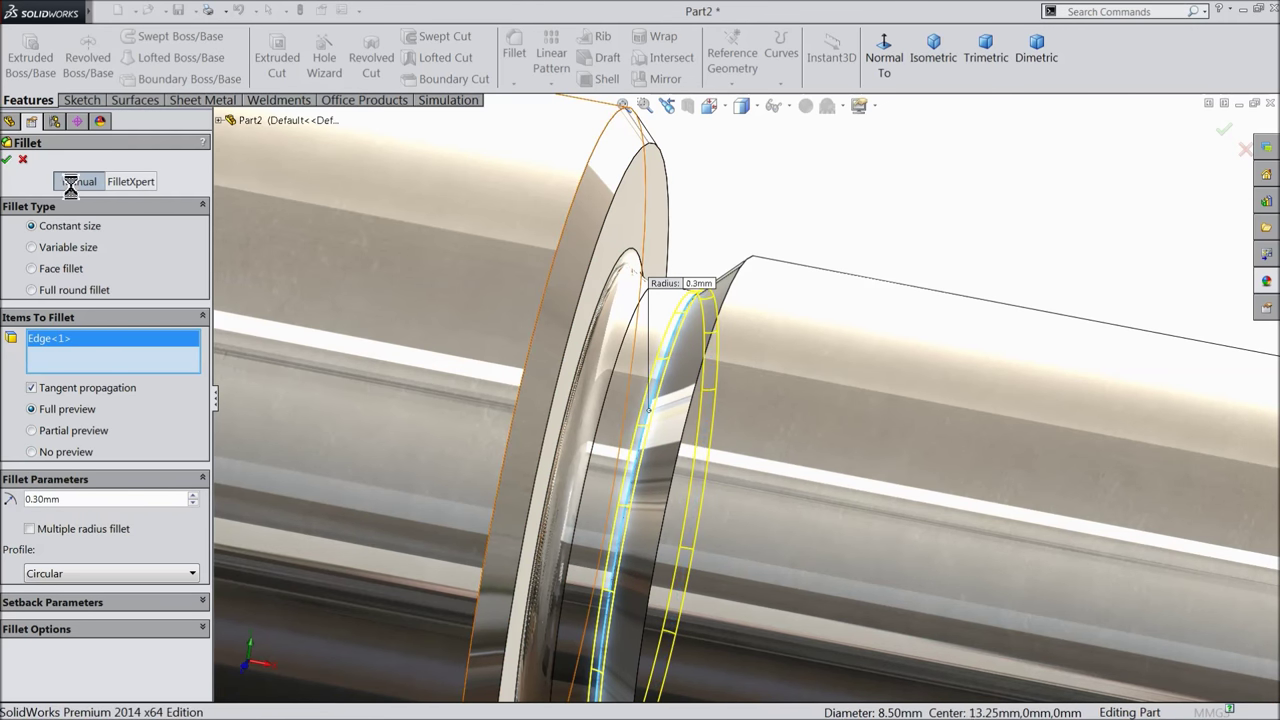
pyautogui.scroll(3, 755, 340)
pyautogui.scroll(3, 760, 360)
pyautogui.moveTo(765, 381); pyautogui.dragTo(749, 377, button='middle')
pyautogui.scroll(-5, 725, 435)
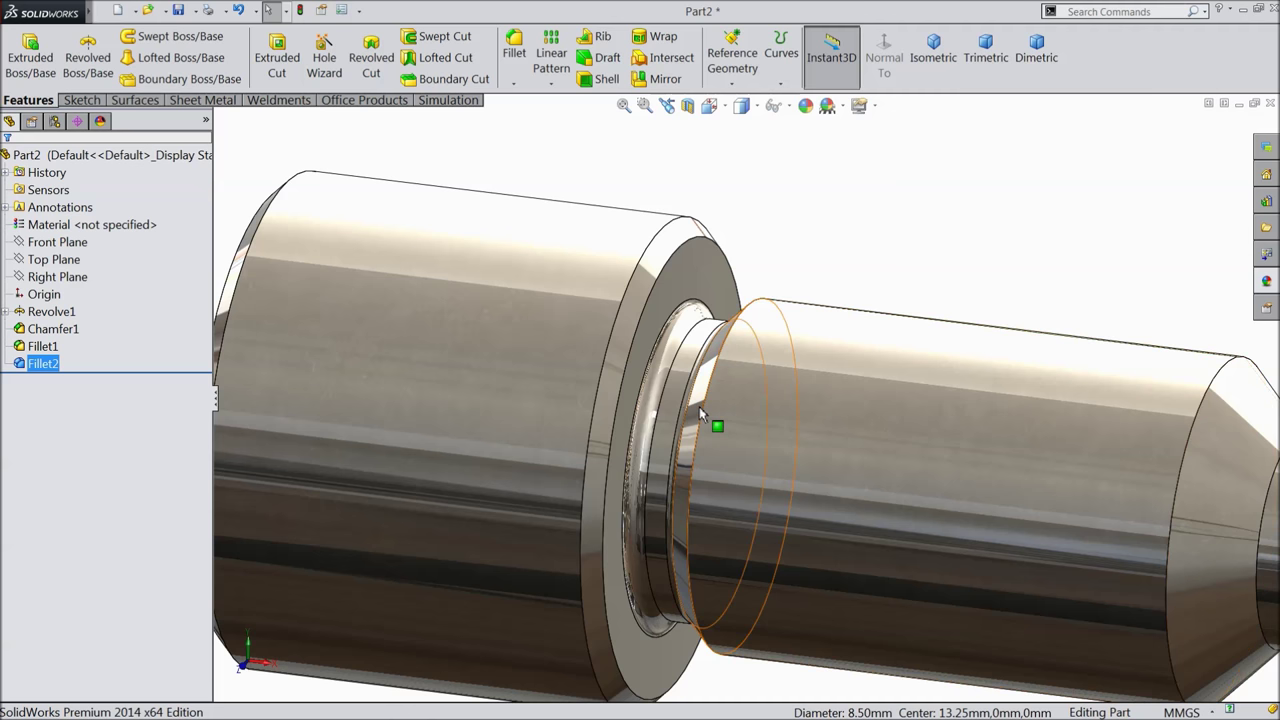
# - Create reference plane Plane1 offset 2 mm from the head's shoulder ring face
pyautogui.click(697, 283)
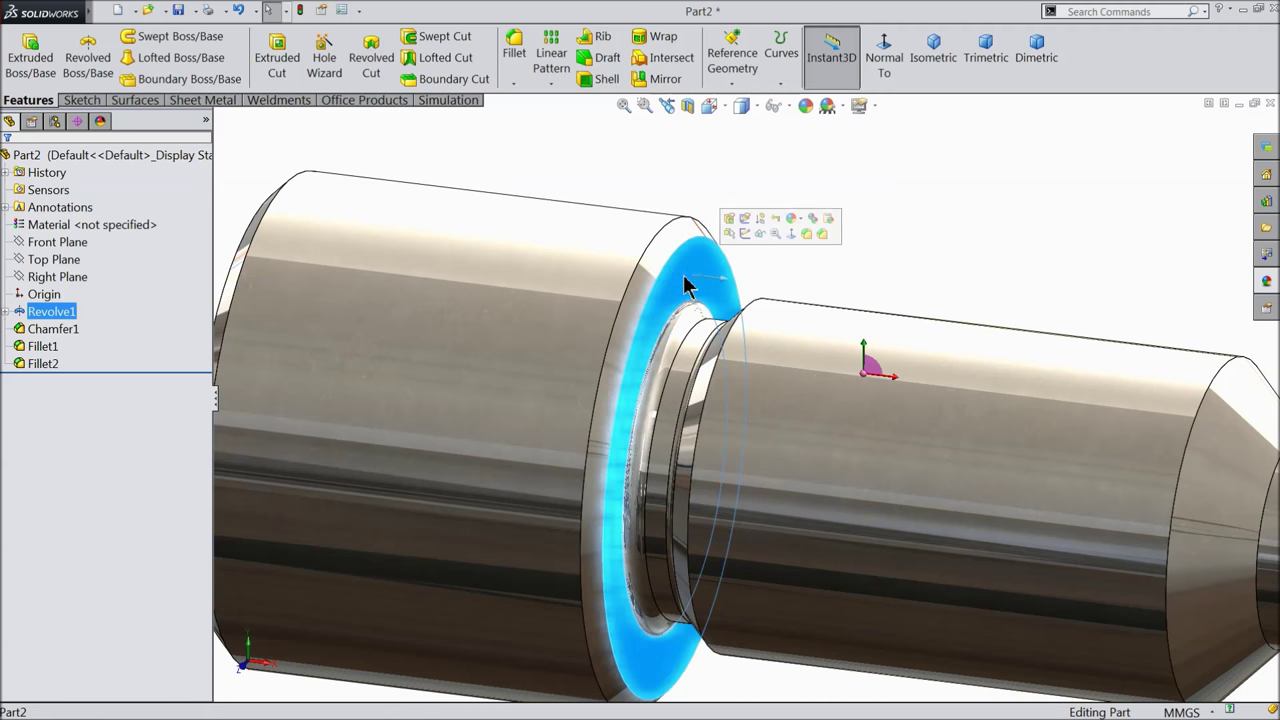
pyautogui.click(732, 84)
pyautogui.click(755, 104)
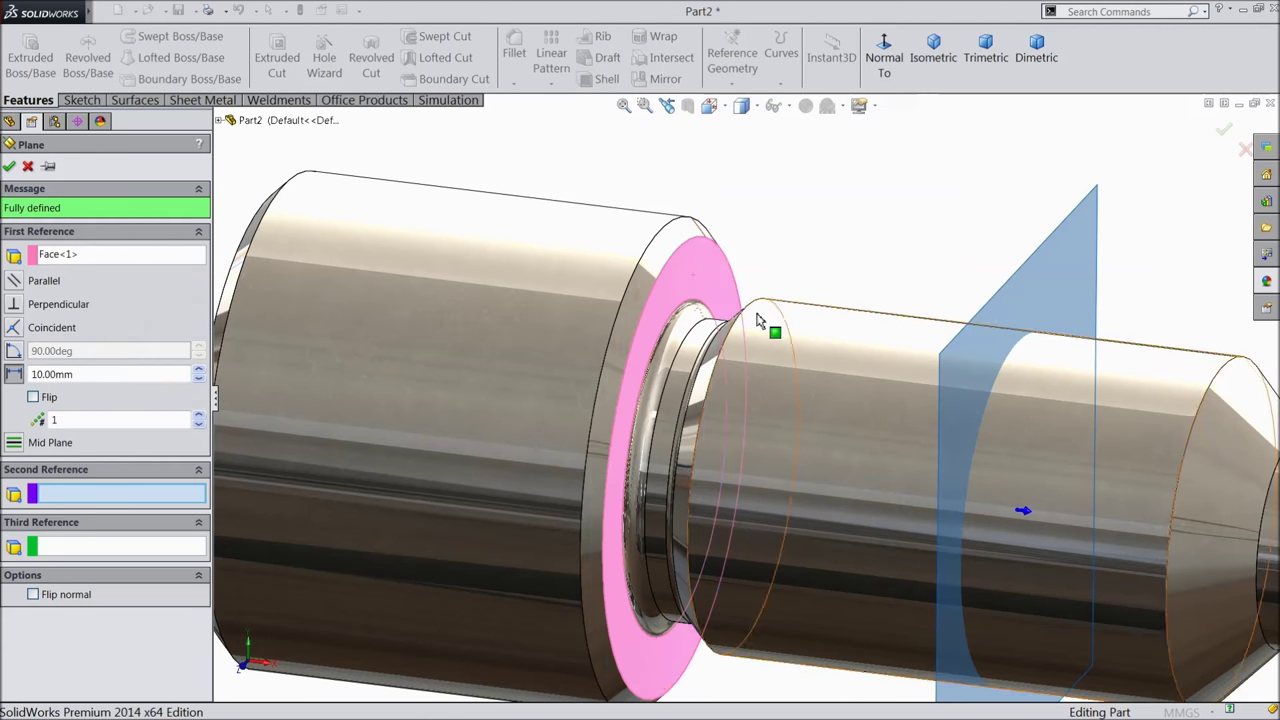
pyautogui.scroll(2, 804, 393)
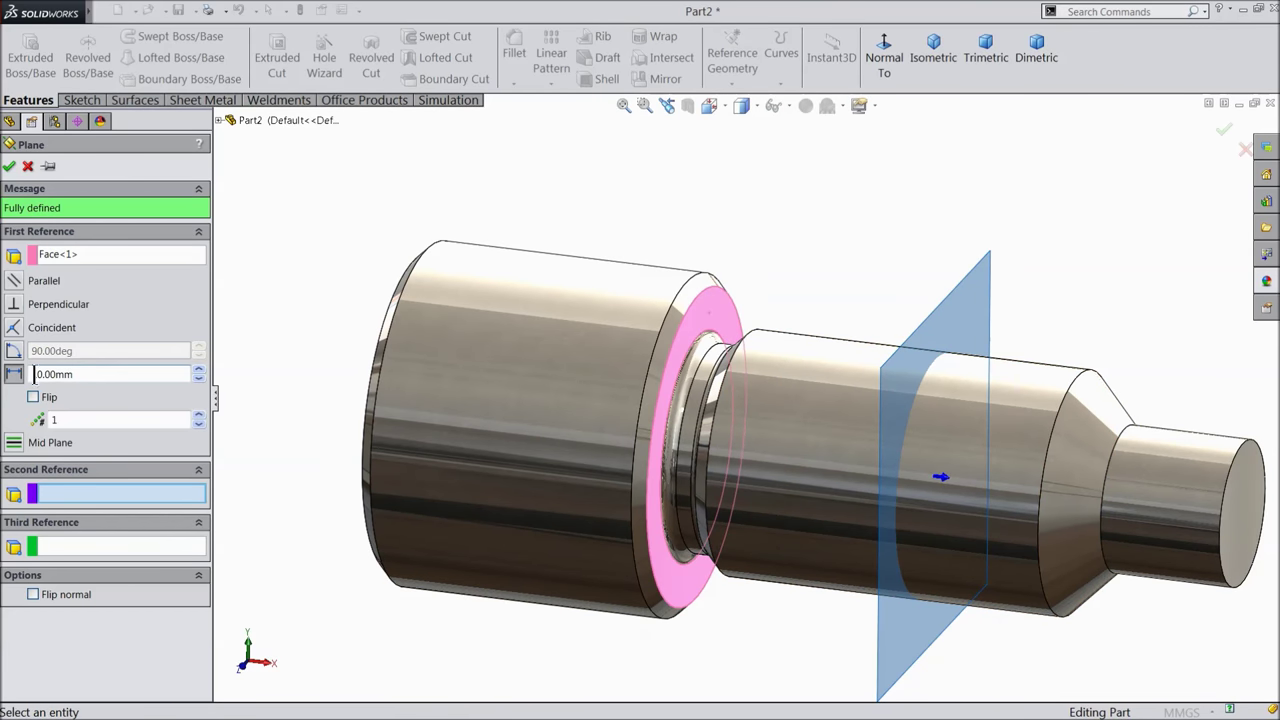
pyautogui.moveTo(95, 374); pyautogui.dragTo(27, 378)
pyautogui.write('2')
pyautogui.press('Return')
pyautogui.moveTo(742, 421); pyautogui.dragTo(829, 432, button='middle')
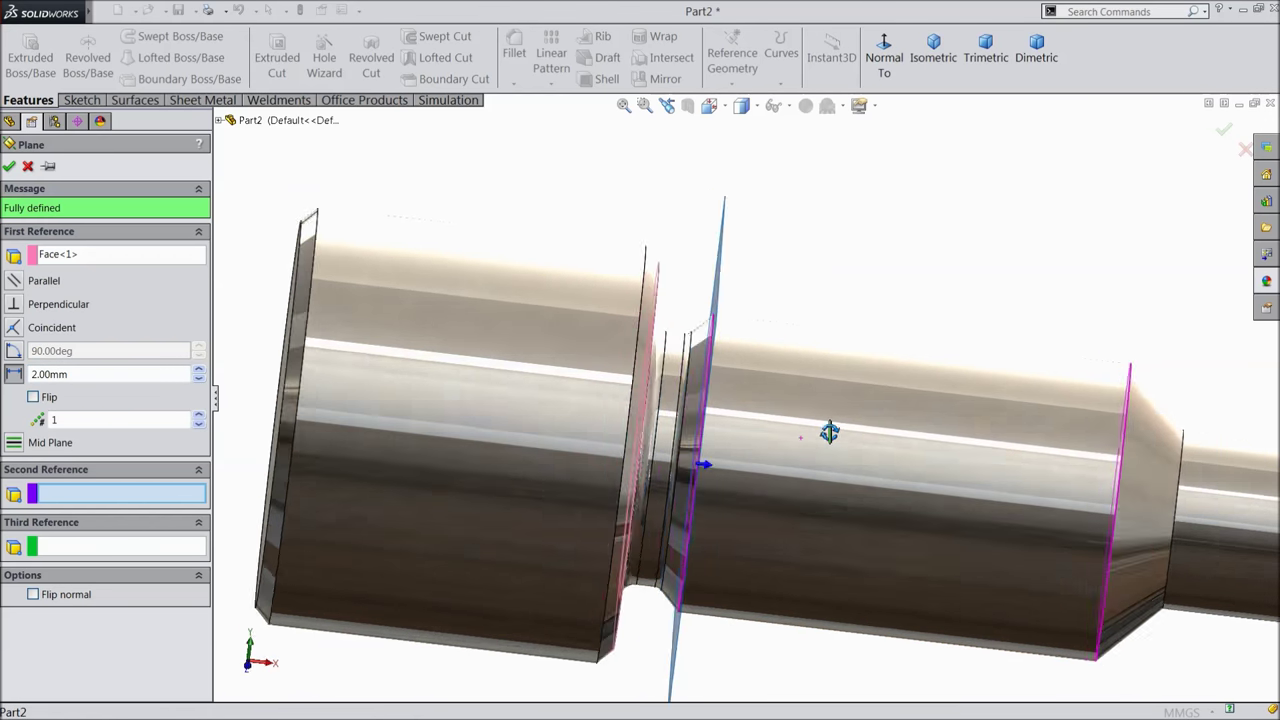
pyautogui.scroll(5, 829, 432)
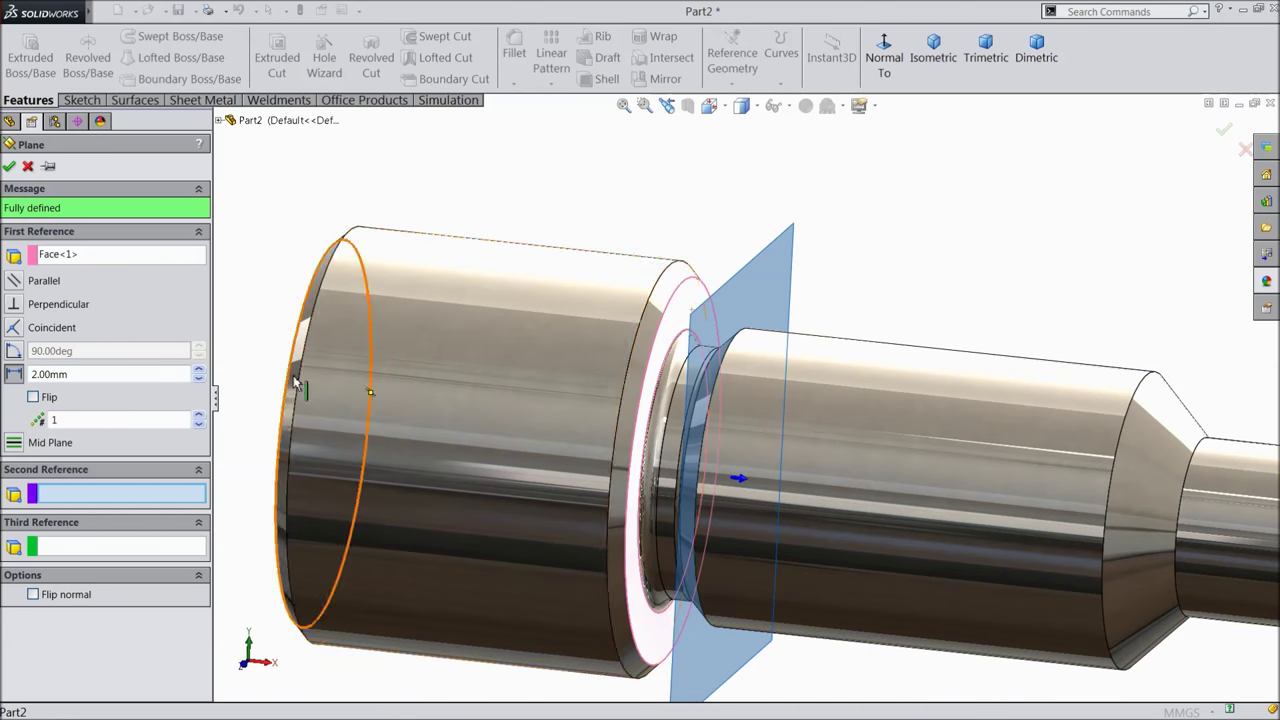
pyautogui.scroll(-3, 648, 387)
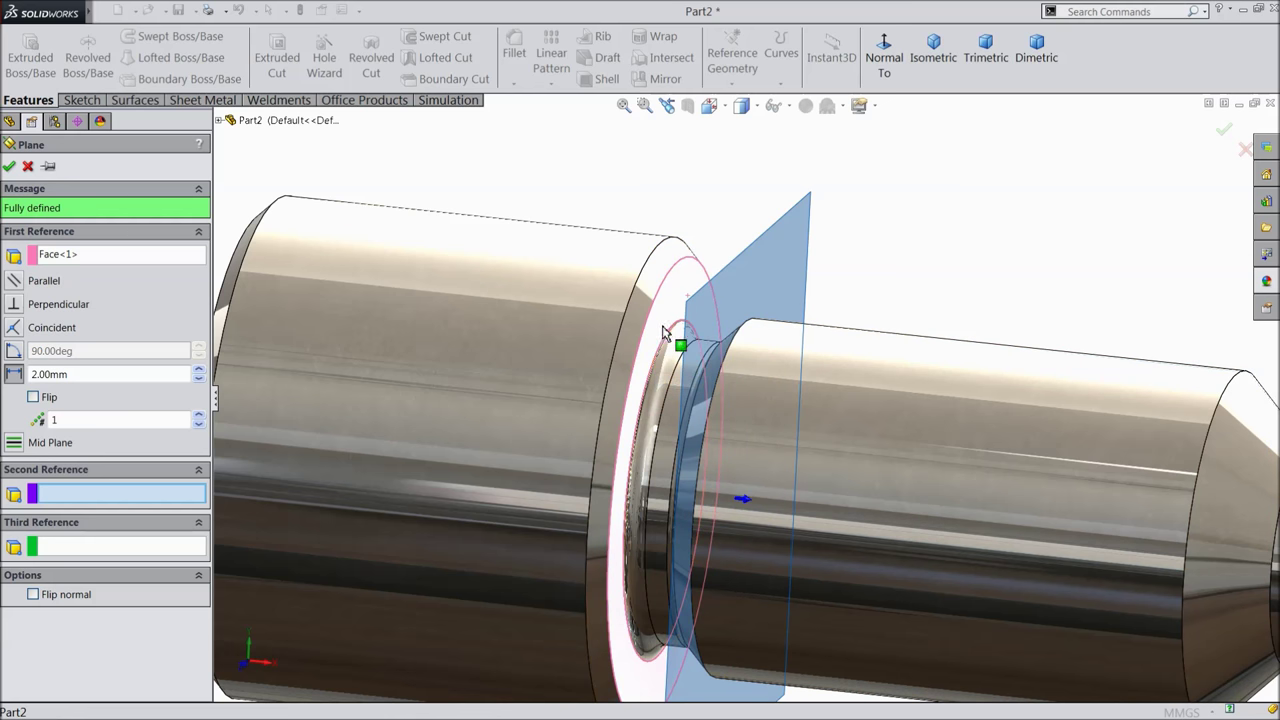
pyautogui.click(9, 167)
pyautogui.scroll(3, 586, 335)
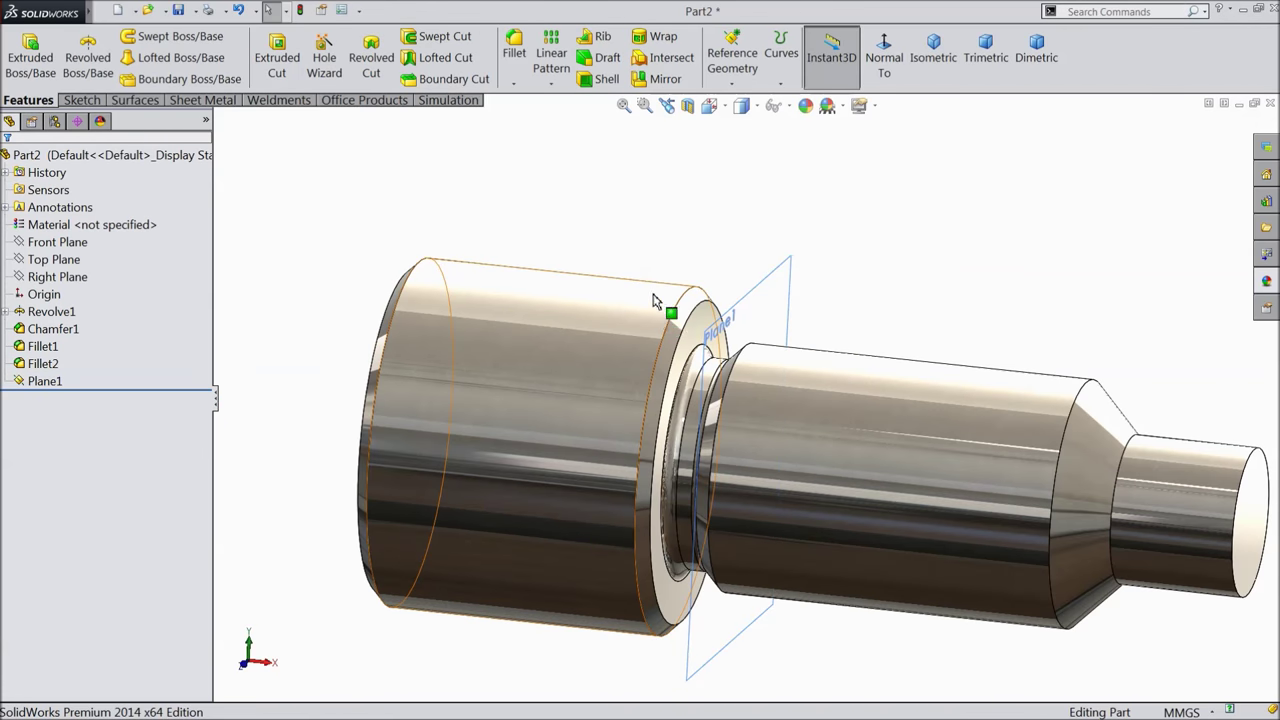
pyautogui.moveTo(655, 302); pyautogui.dragTo(640, 286, button='middle')
# - Start a sketch on Plane1, view it face-on, and draw a circle centred on the origin
pyautogui.click(771, 320)
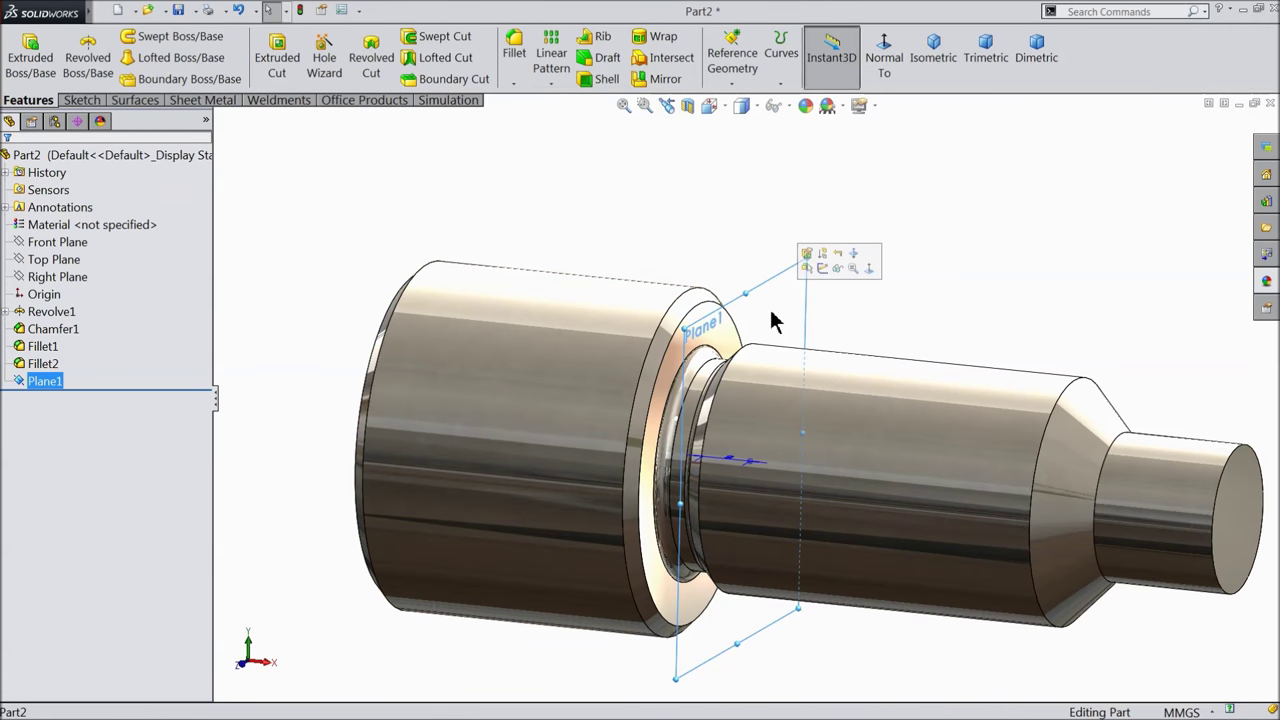
pyautogui.click(823, 269)
pyautogui.click(888, 68)
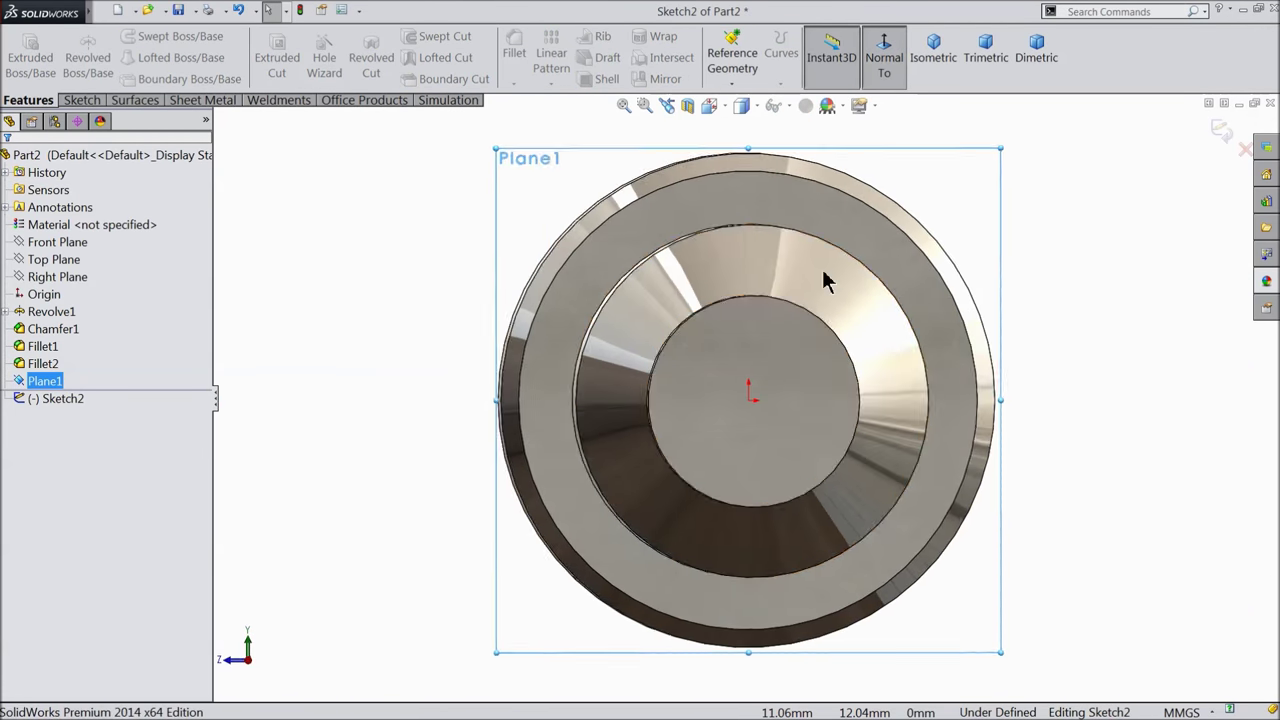
pyautogui.click(83, 101)
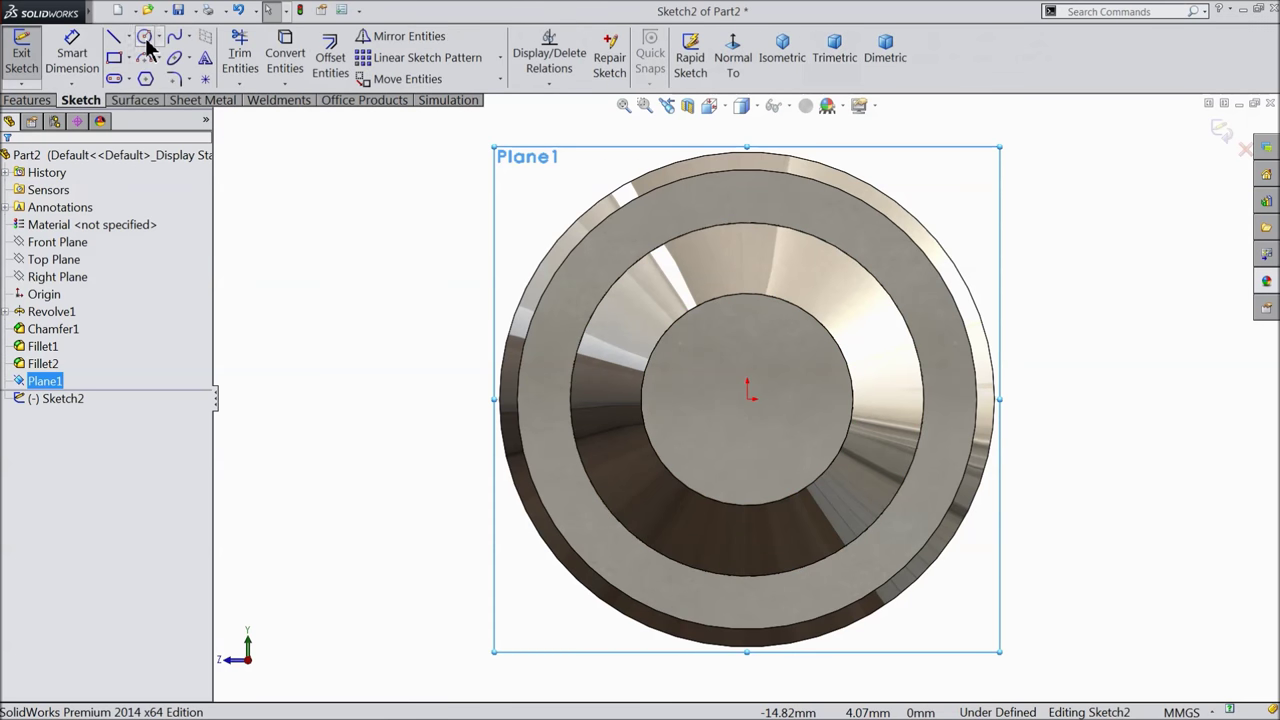
pyautogui.click(145, 38)
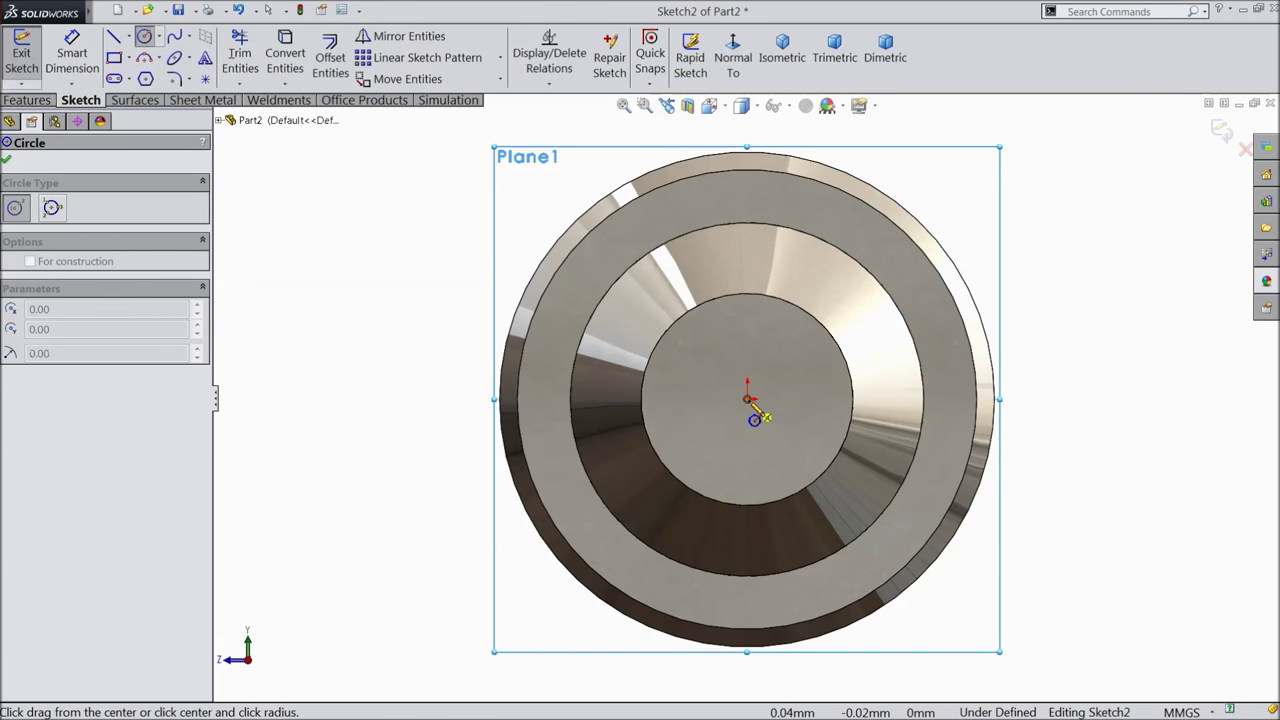
pyautogui.click(747, 400)
pyautogui.click(668, 261)
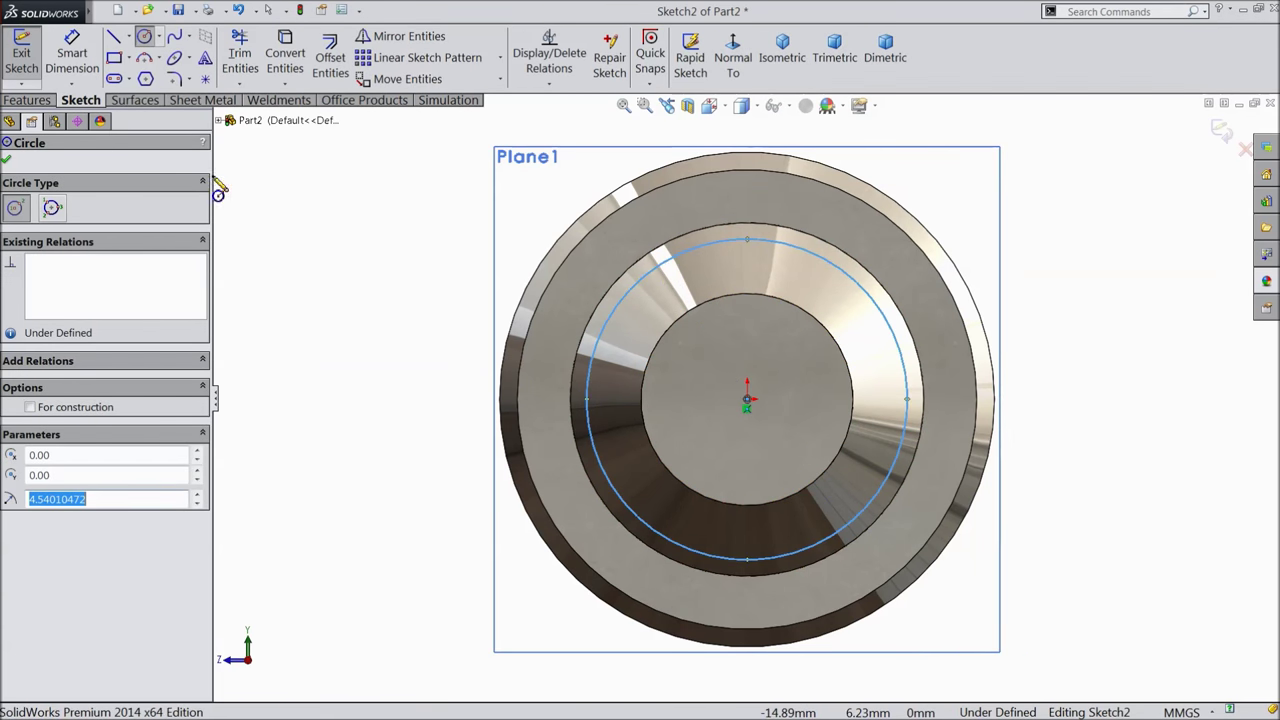
# - Dimension the circle's diameter to 8.918 mm
pyautogui.click(84, 62)
pyautogui.click(594, 354)
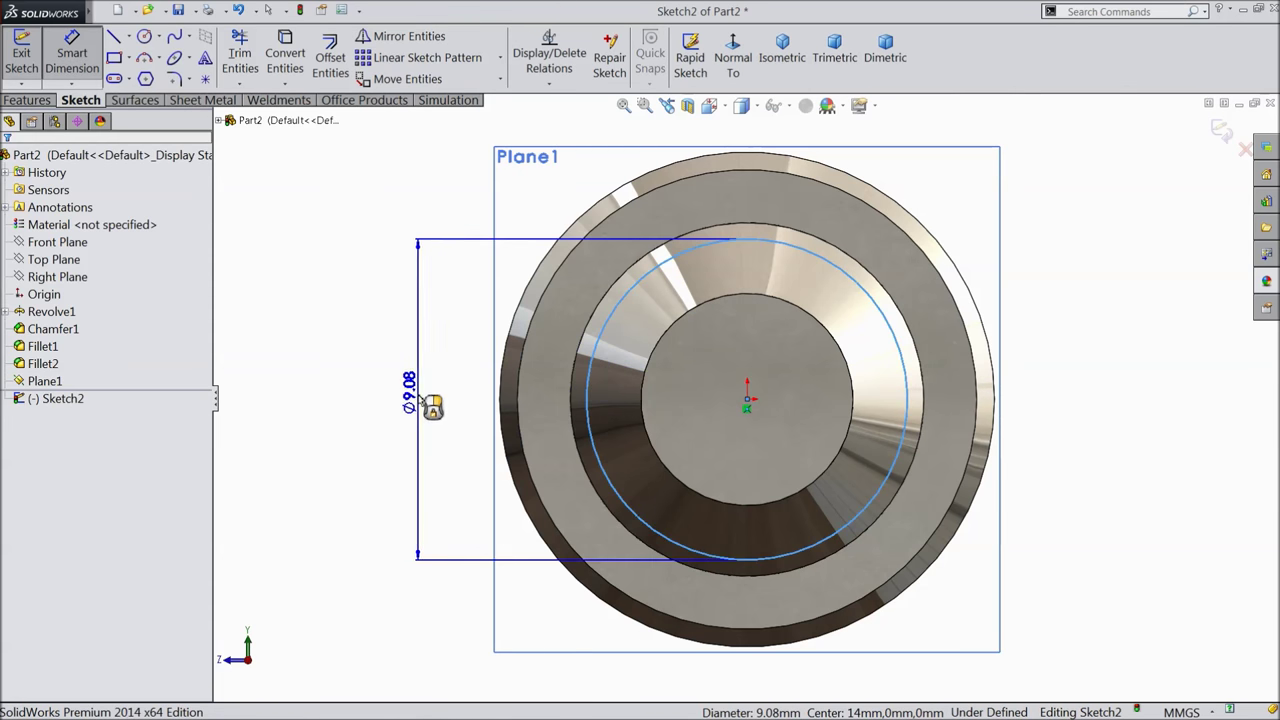
pyautogui.click(424, 400)
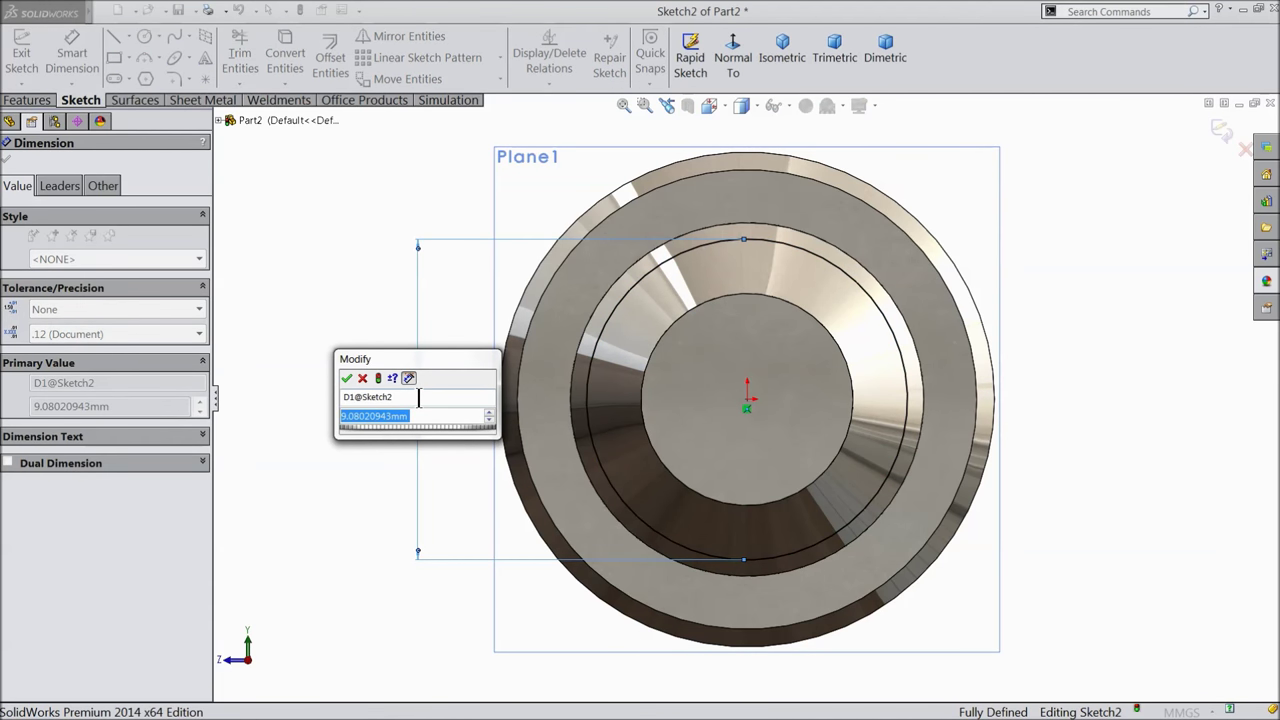
pyautogui.write('8')
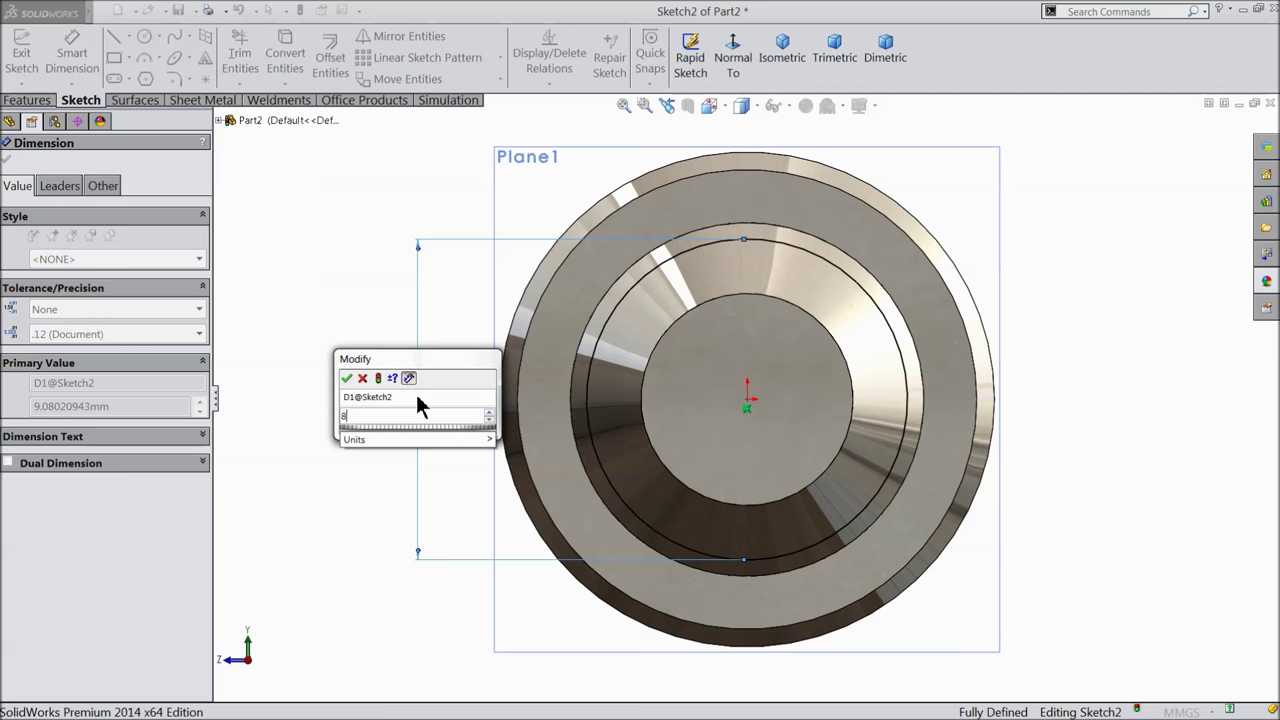
pyautogui.write('.918')
pyautogui.click(347, 380)
# - Start a Helix/Spiral feature on the sketched circle from the Curves flyout
pyautogui.press('f')
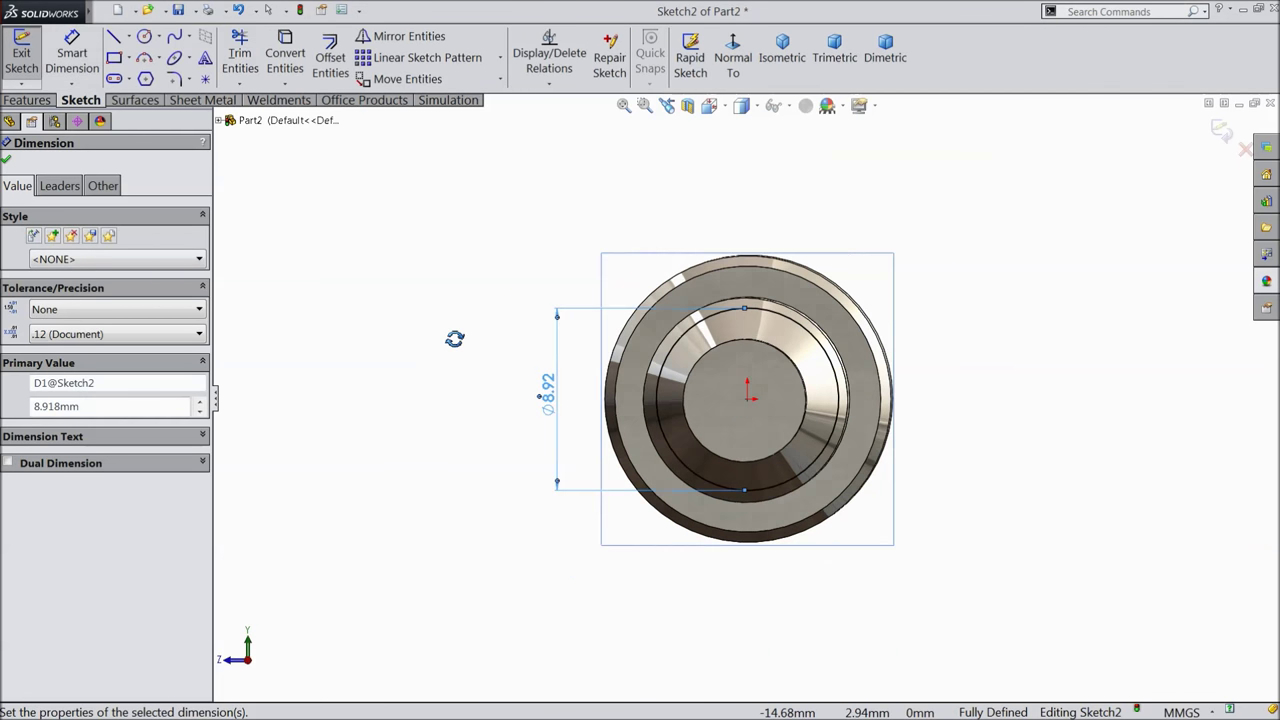
pyautogui.moveTo(455, 339); pyautogui.dragTo(551, 411, button='middle')
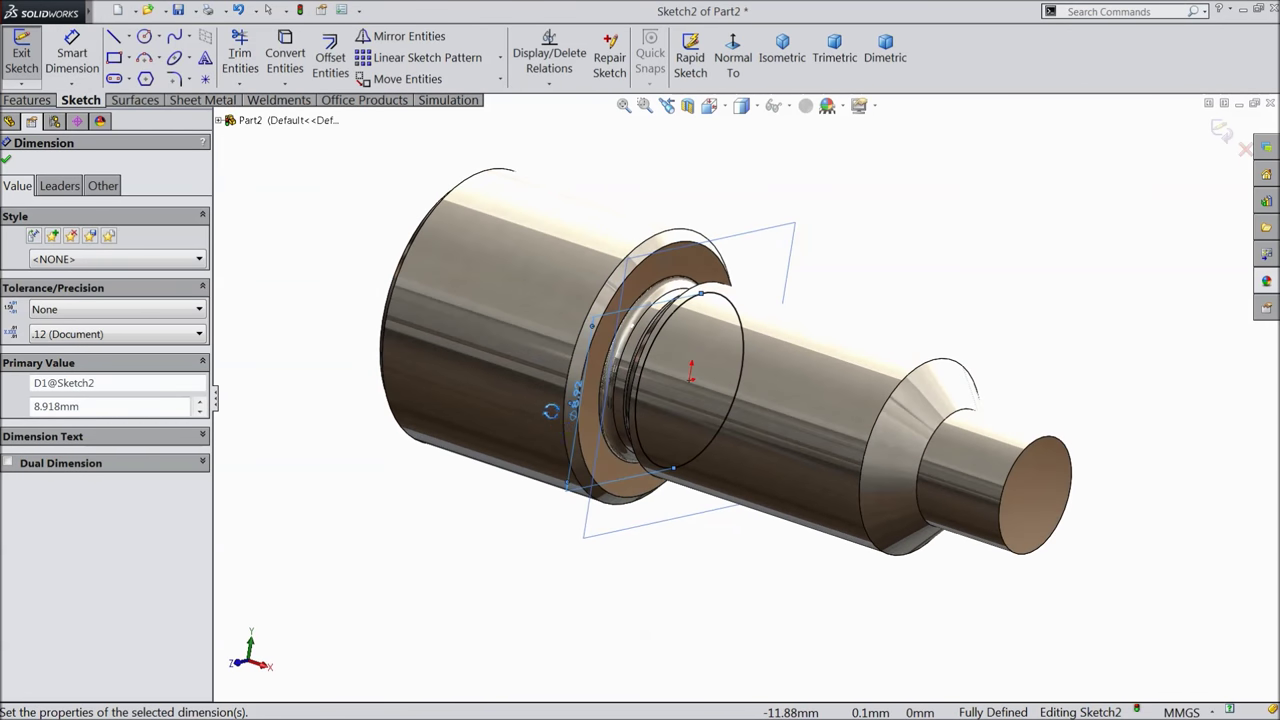
pyautogui.scroll(3, 846, 403)
pyautogui.click(26, 100)
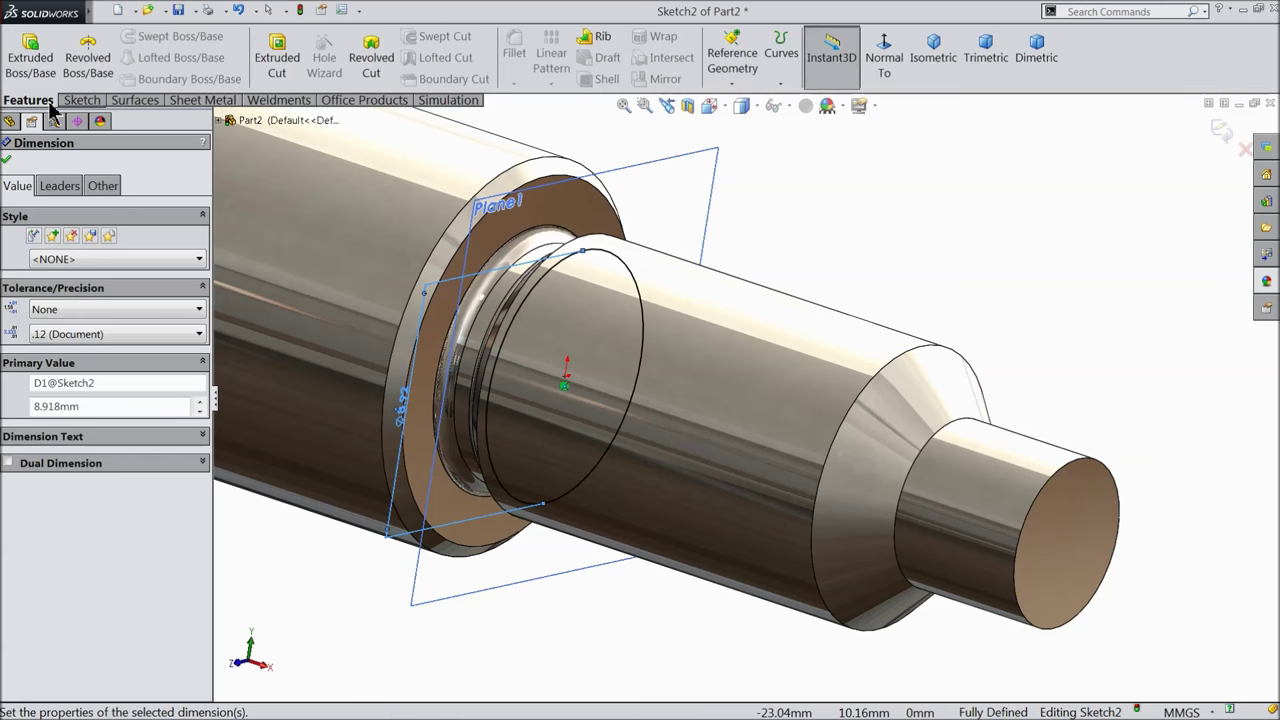
pyautogui.click(781, 83)
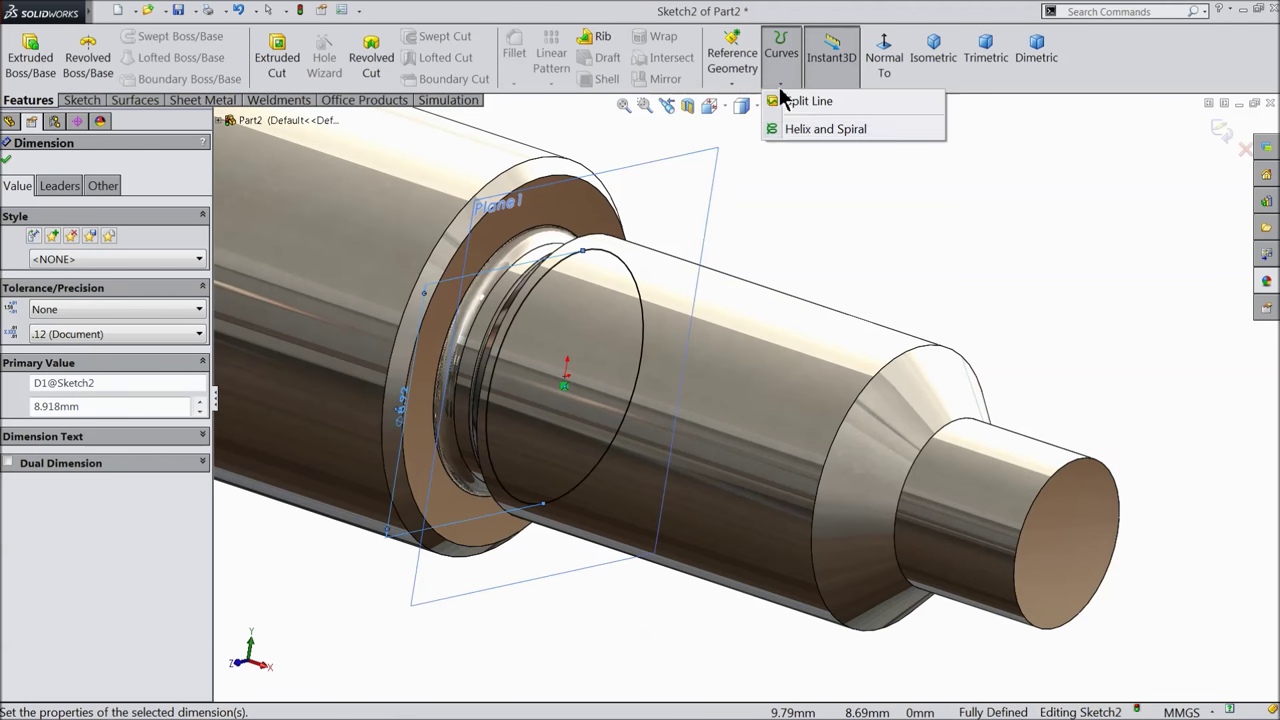
pyautogui.click(812, 128)
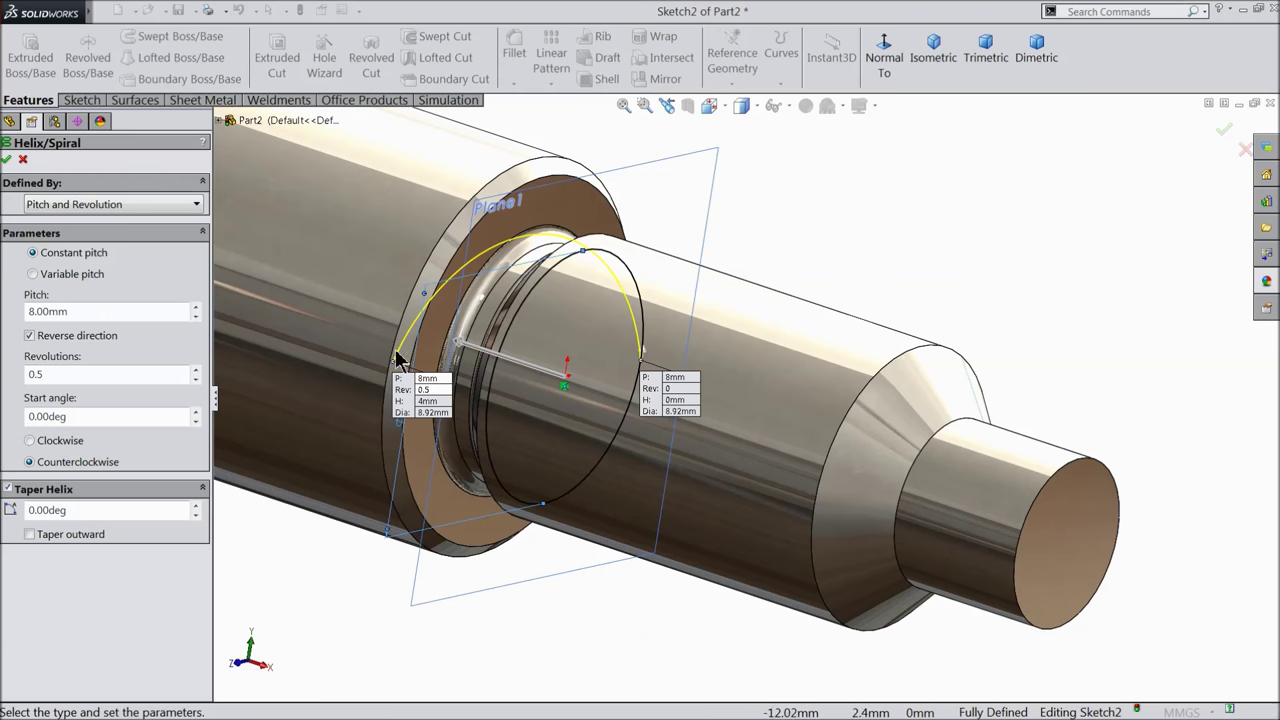
# - Create a Pitch and Revolution helix with 1 mm pitch and 20 revolutions toward the tip, untapered
pyautogui.click(89, 206)
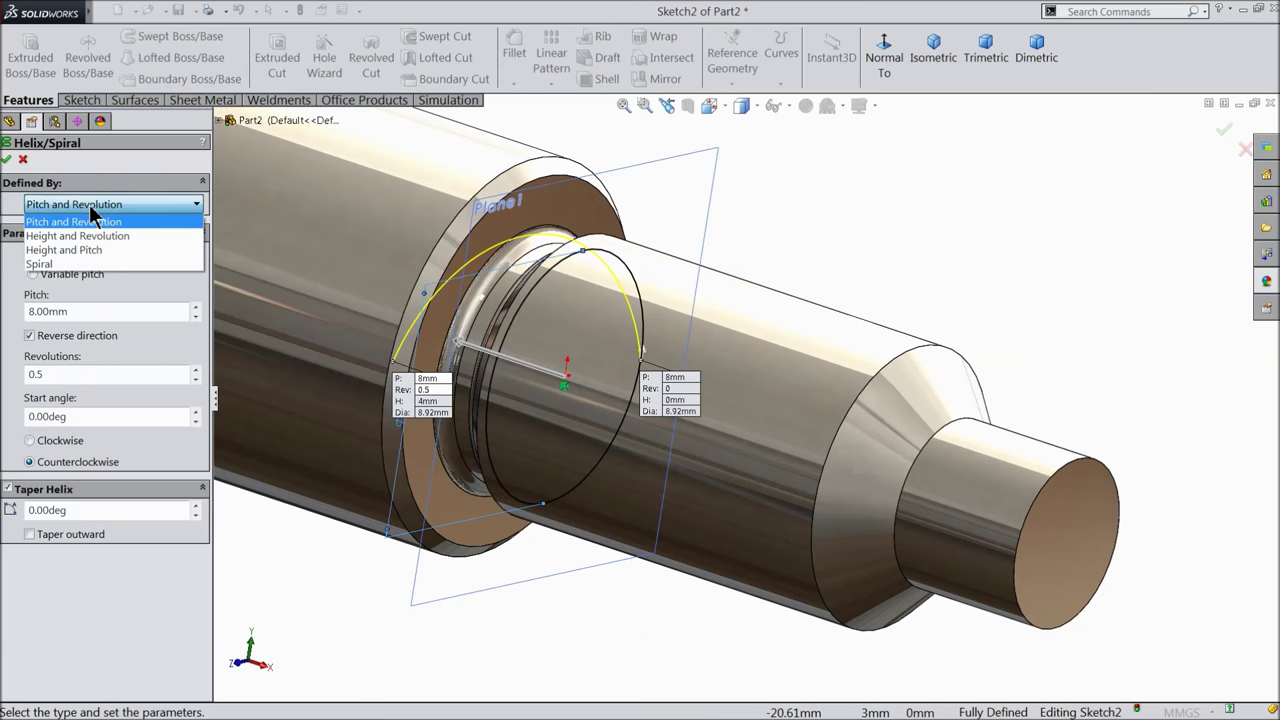
pyautogui.click(87, 210)
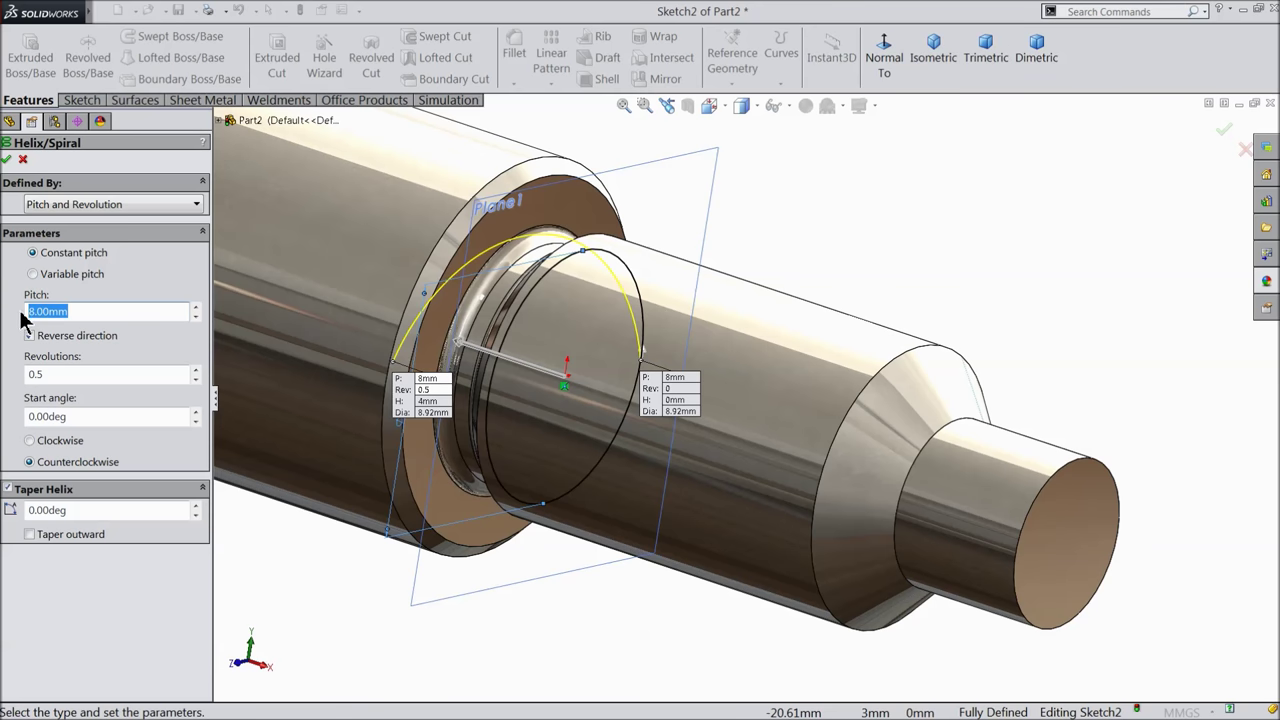
pyautogui.write('1')
pyautogui.press('Return')
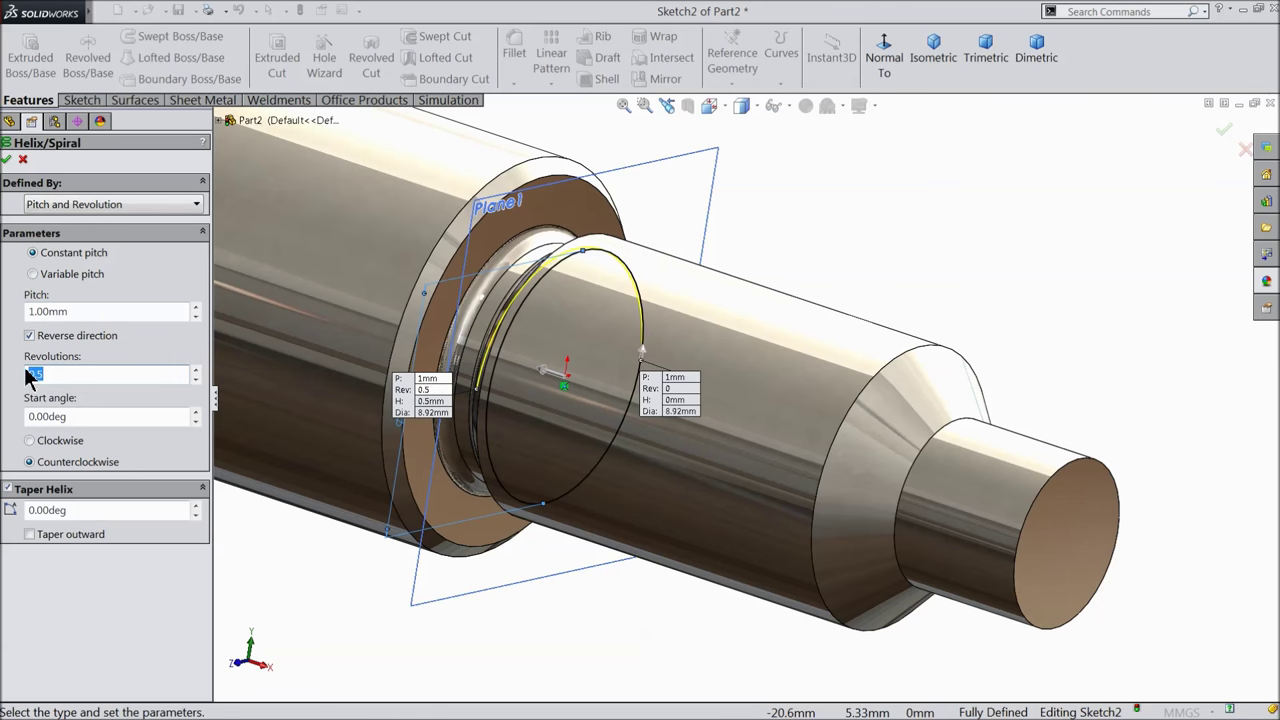
pyautogui.write('20')
pyautogui.press('Return')
pyautogui.press('f')
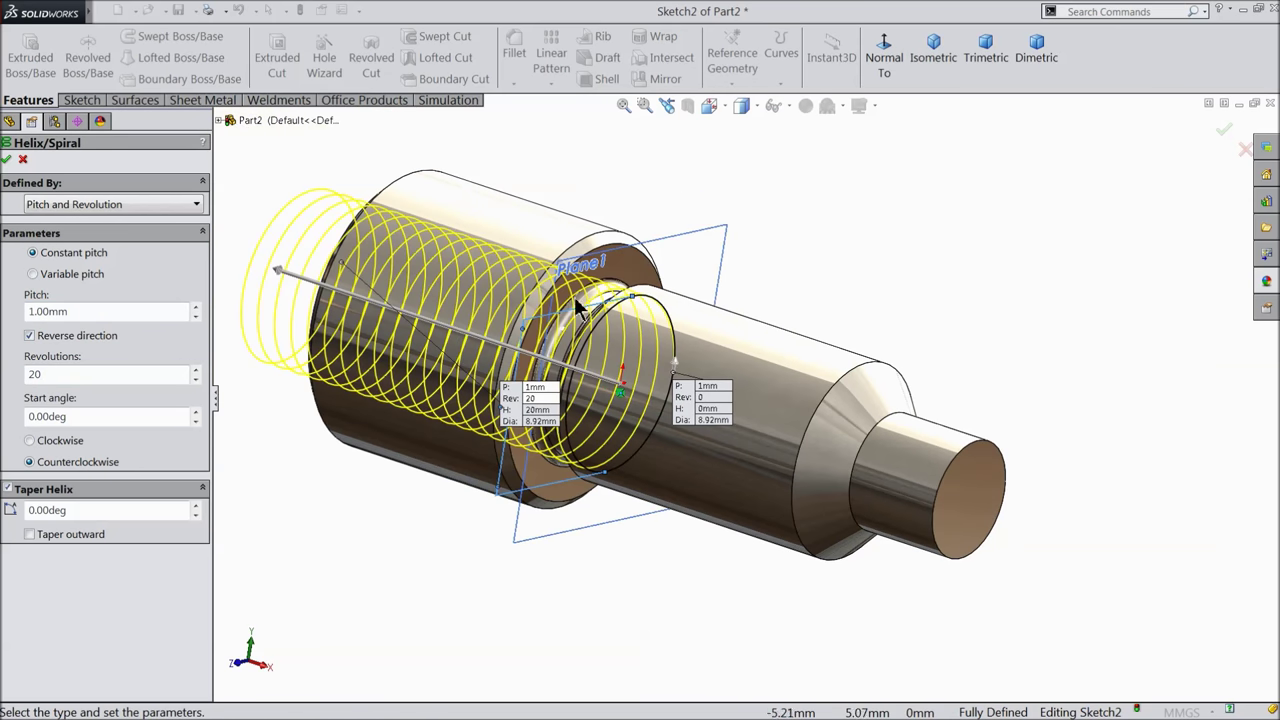
pyautogui.scroll(-2, 540, 300)
pyautogui.click(30, 336)
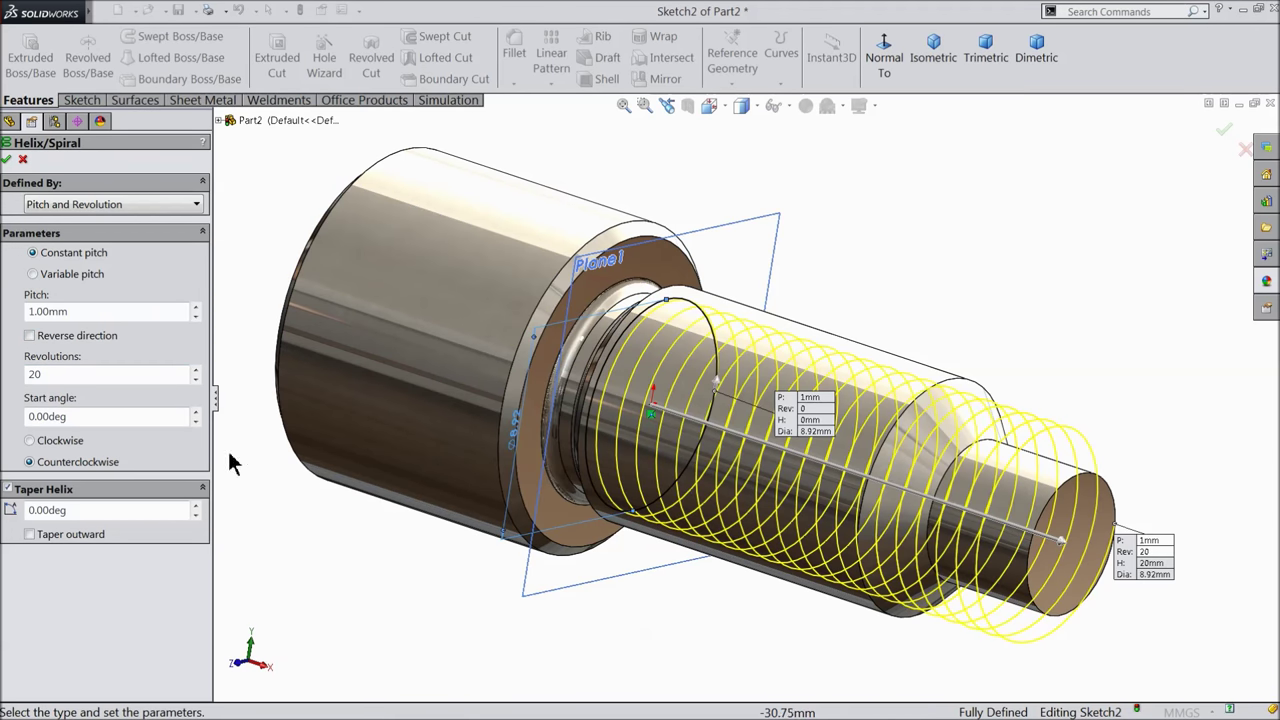
pyautogui.click(7, 489)
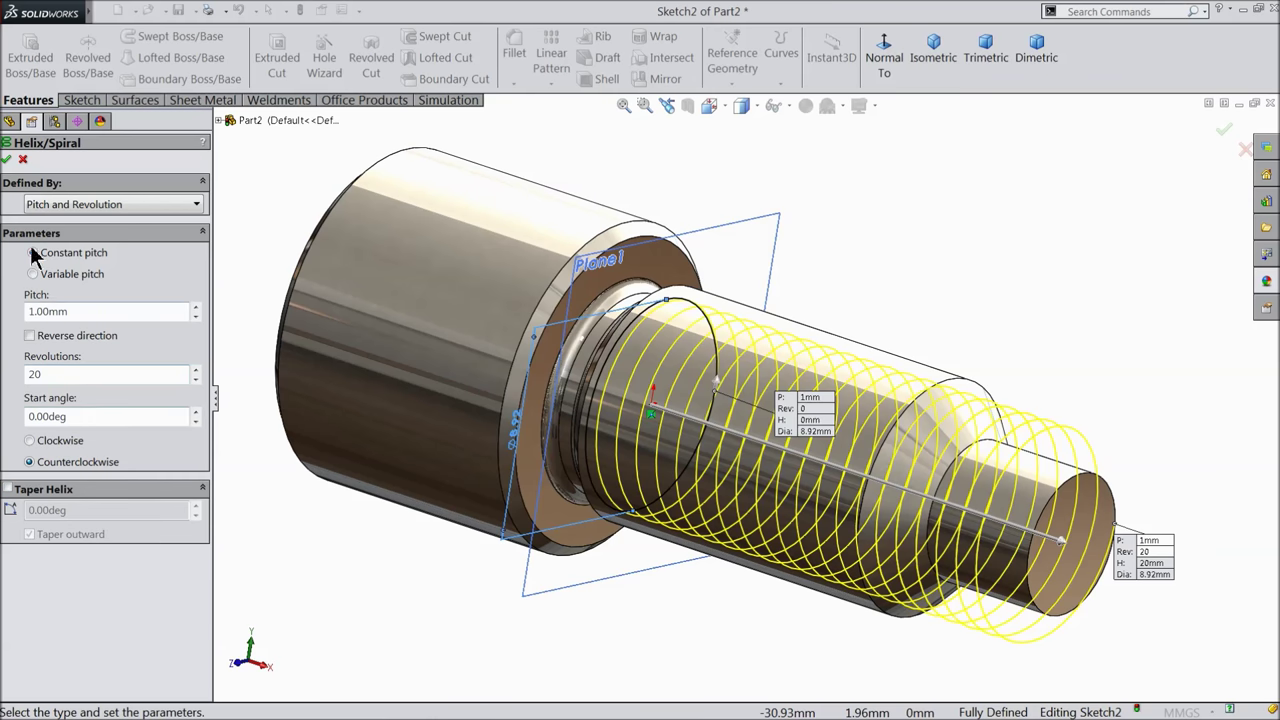
pyautogui.click(8, 160)
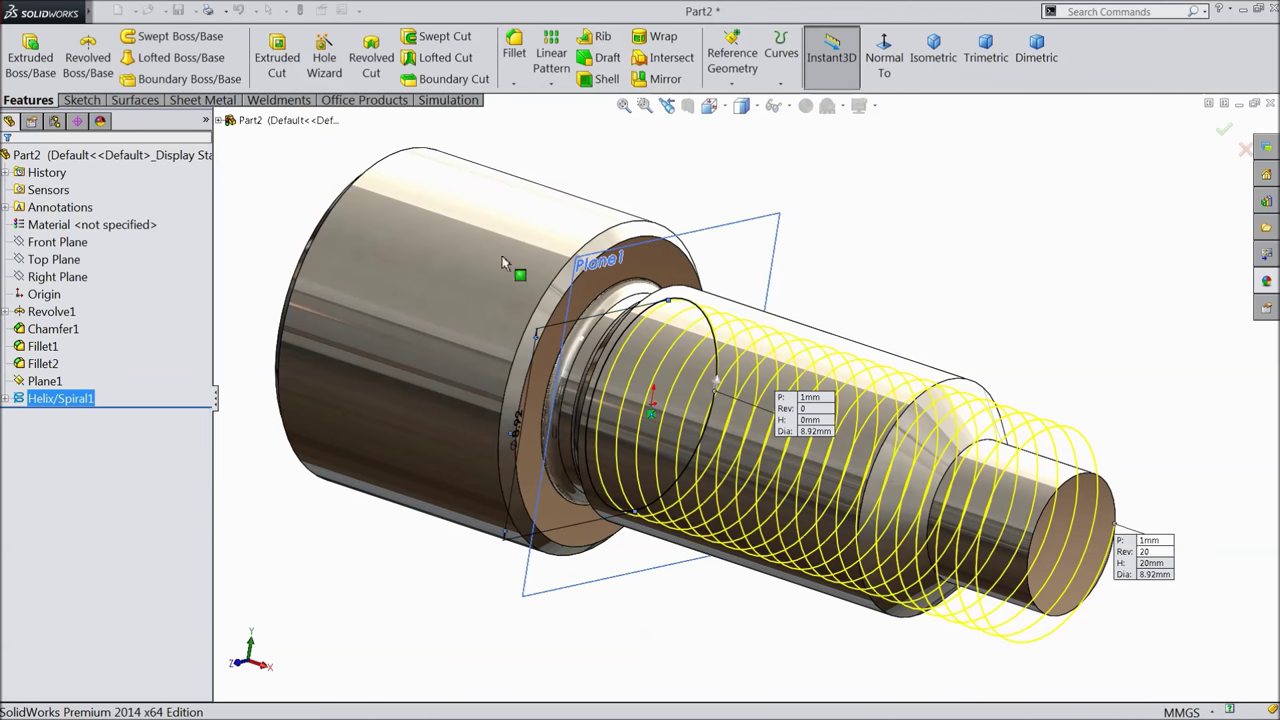
# - Orbit to inspect the new helix, then hide Plane1 from the feature tree
pyautogui.click(940, 265)
pyautogui.moveTo(940, 269); pyautogui.dragTo(954, 234, button='middle')
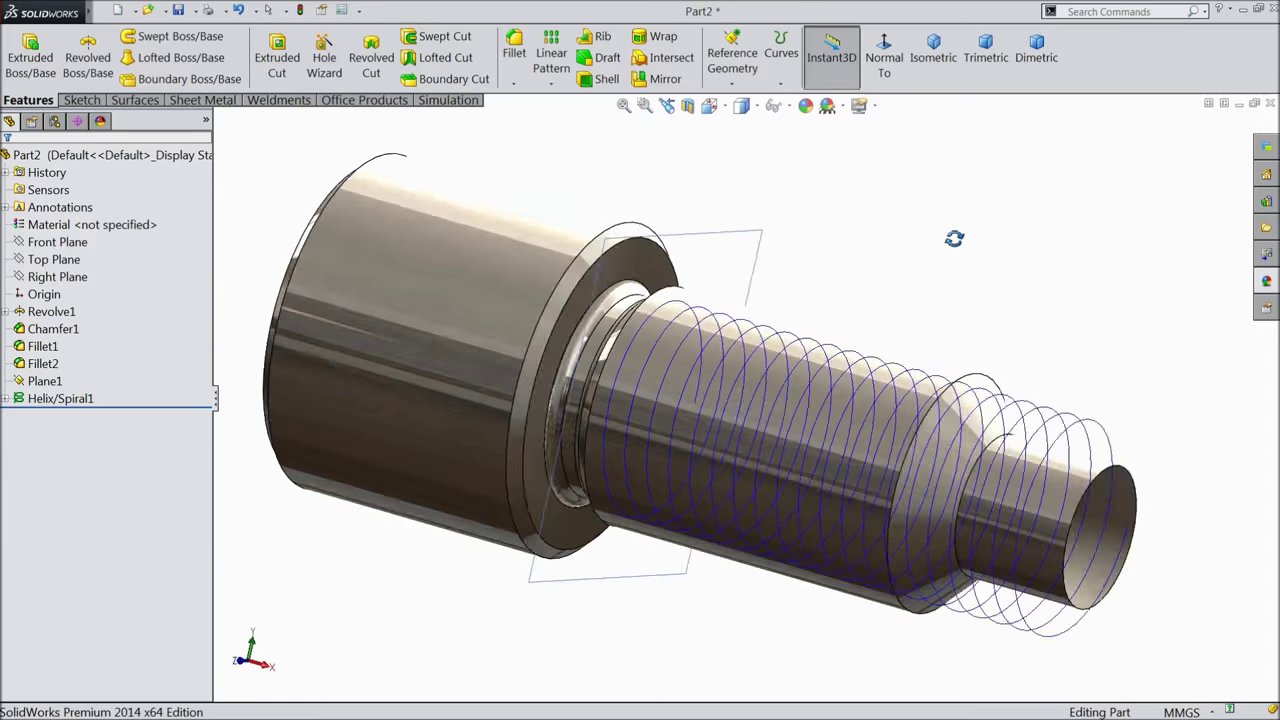
pyautogui.scroll(-4, 866, 449)
pyautogui.scroll(3, 850, 437)
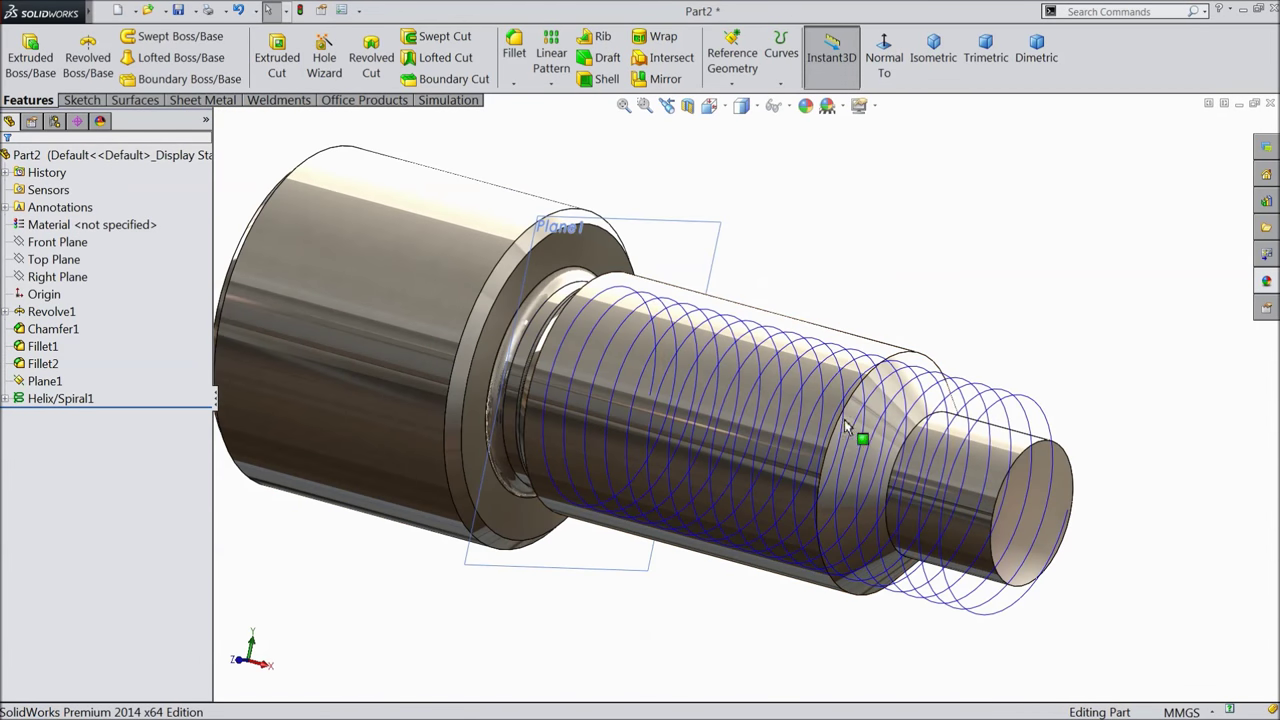
pyautogui.scroll(2, 708, 304)
pyautogui.click(700, 276)
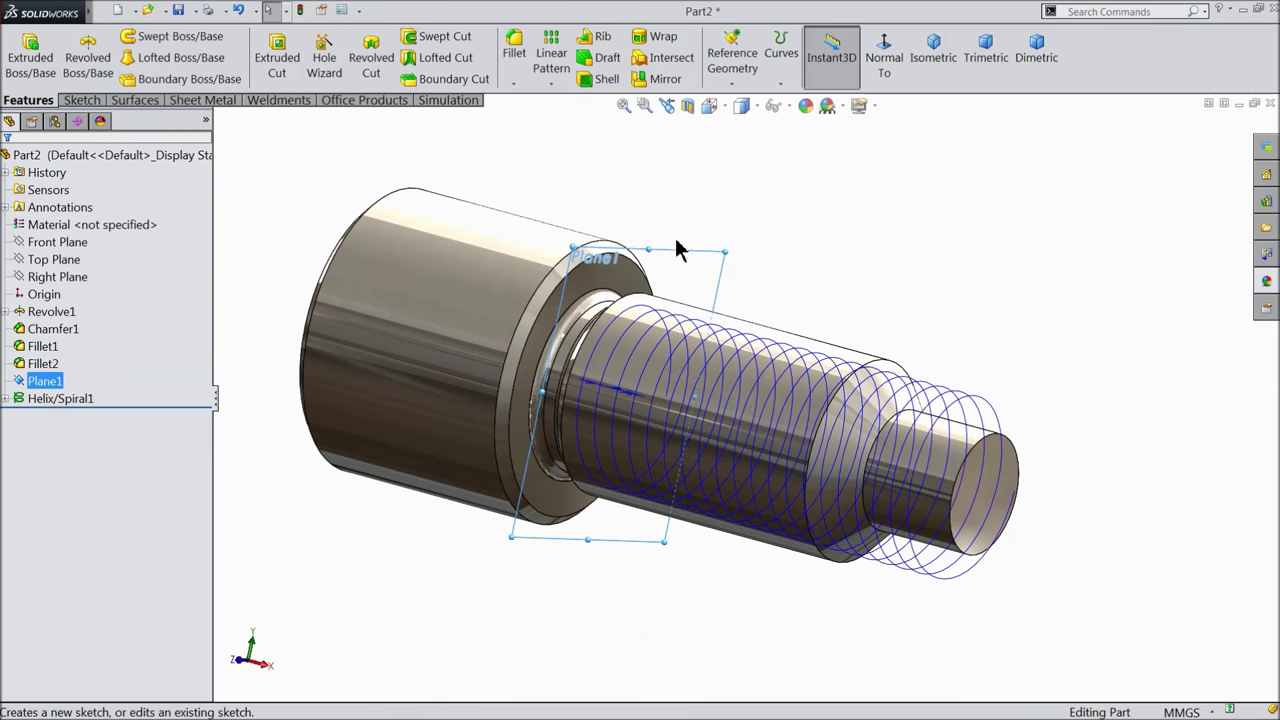
pyautogui.click(753, 217)
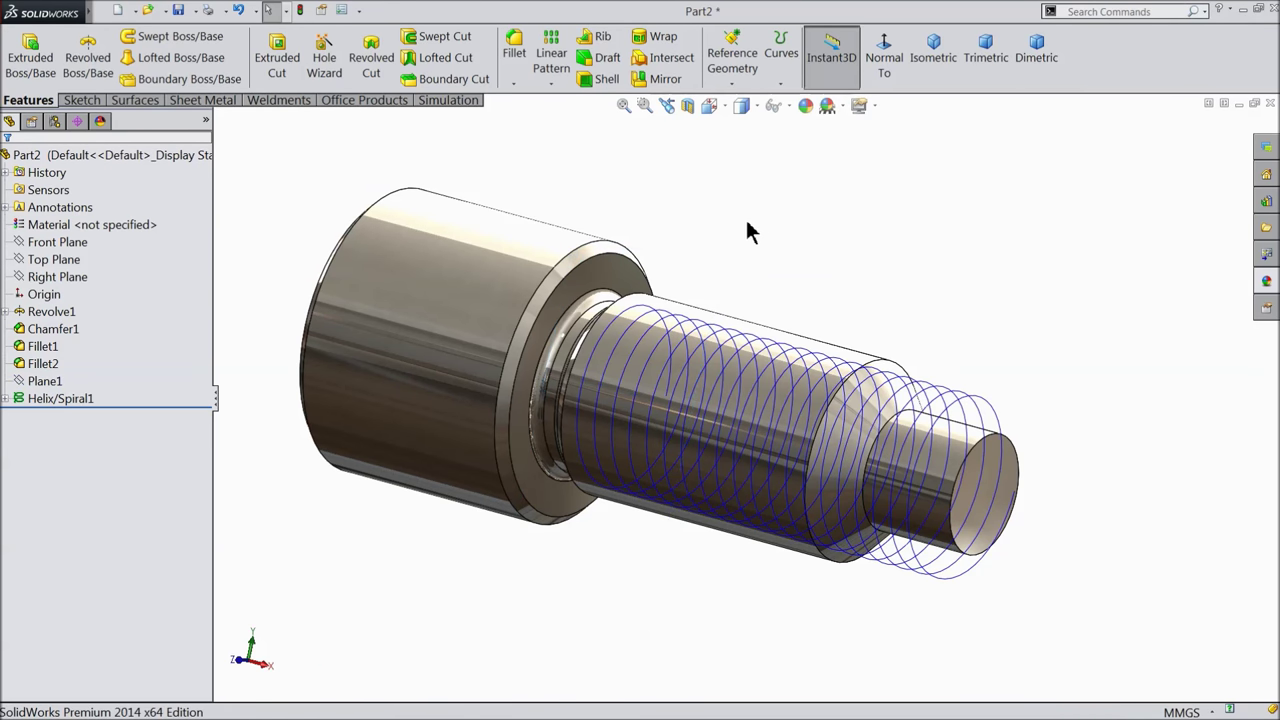
pyautogui.click(55, 259)
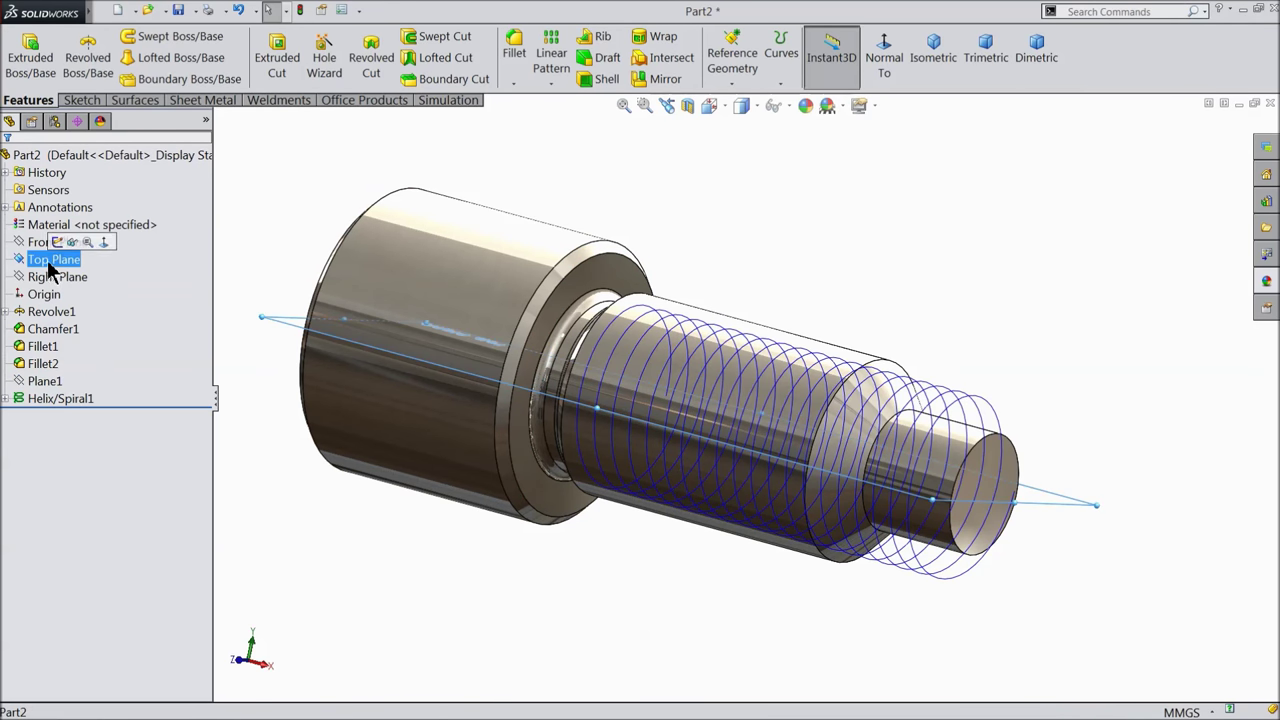
pyautogui.click(62, 243)
pyautogui.click(884, 57)
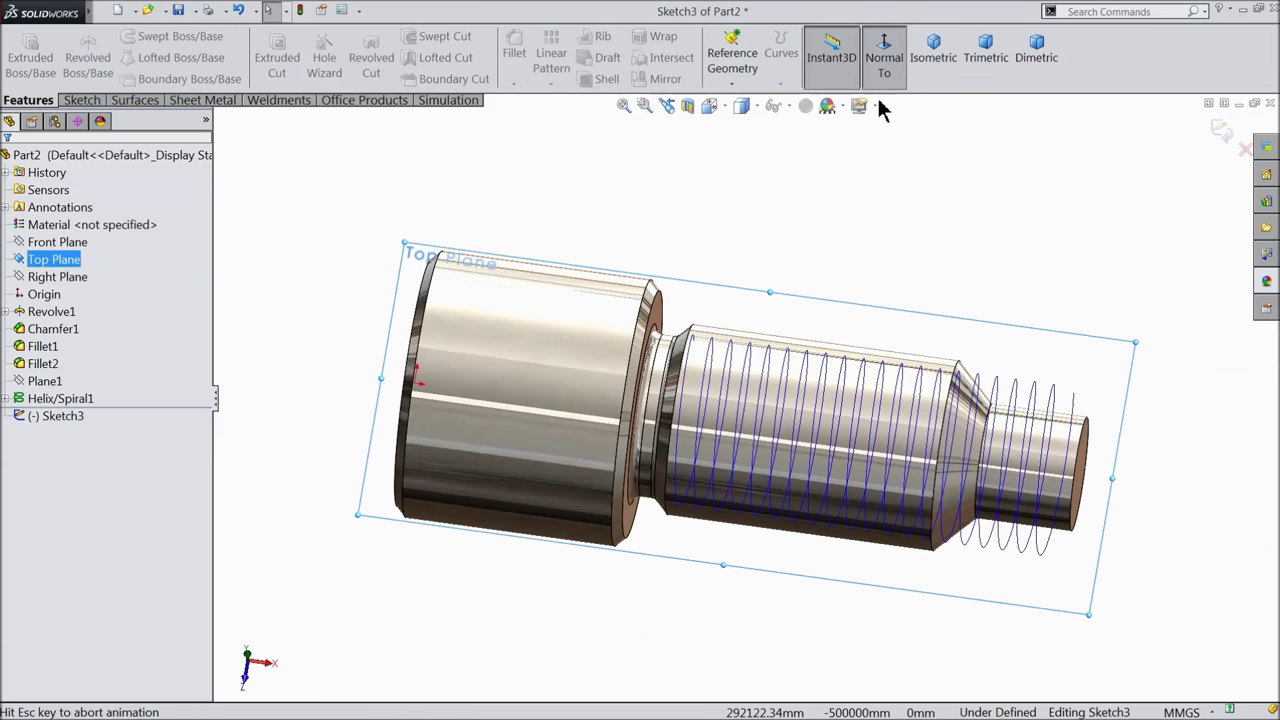
pyautogui.scroll(-2, 700, 360)
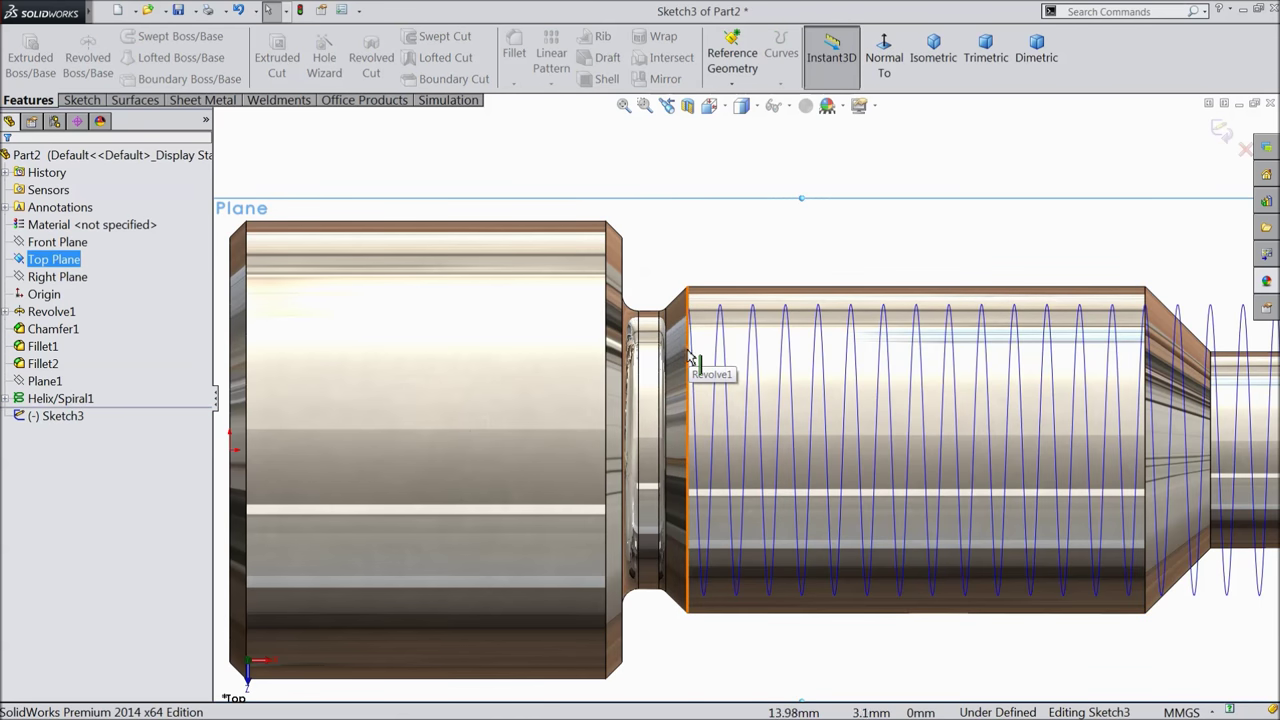
pyautogui.scroll(-3, 693, 357)
pyautogui.scroll(-4, 700, 345)
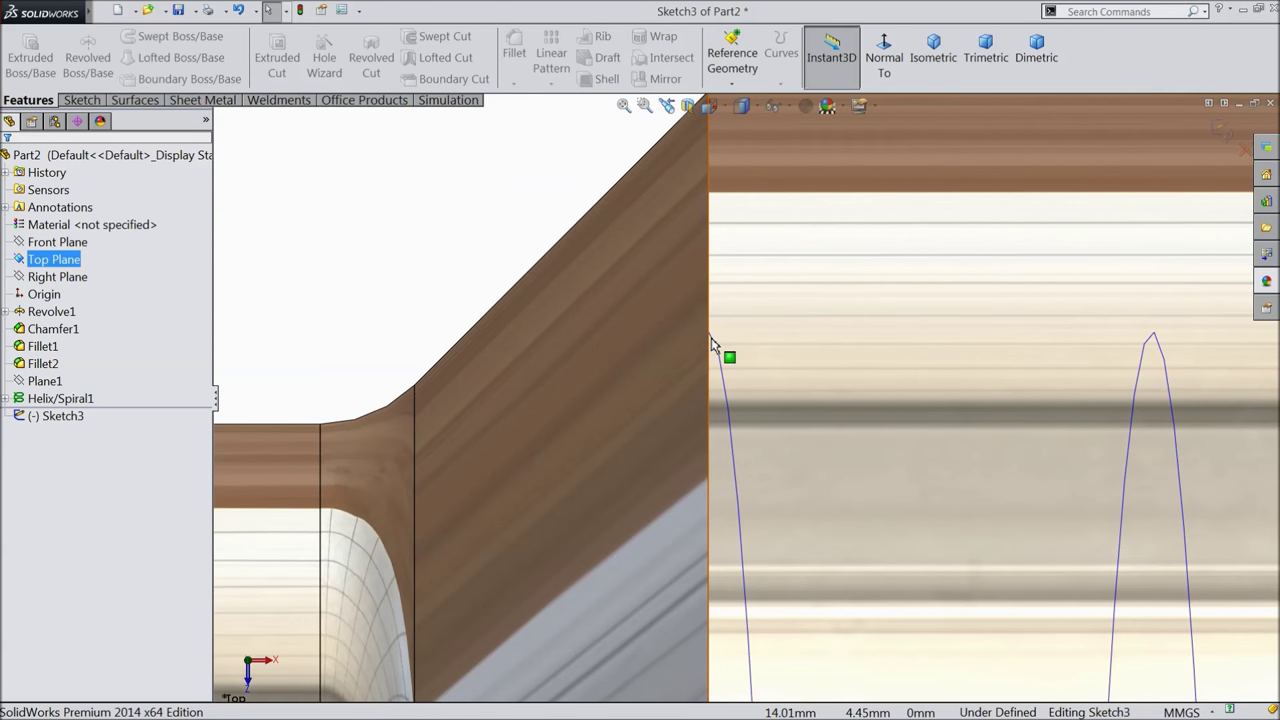
pyautogui.scroll(2, 714, 350)
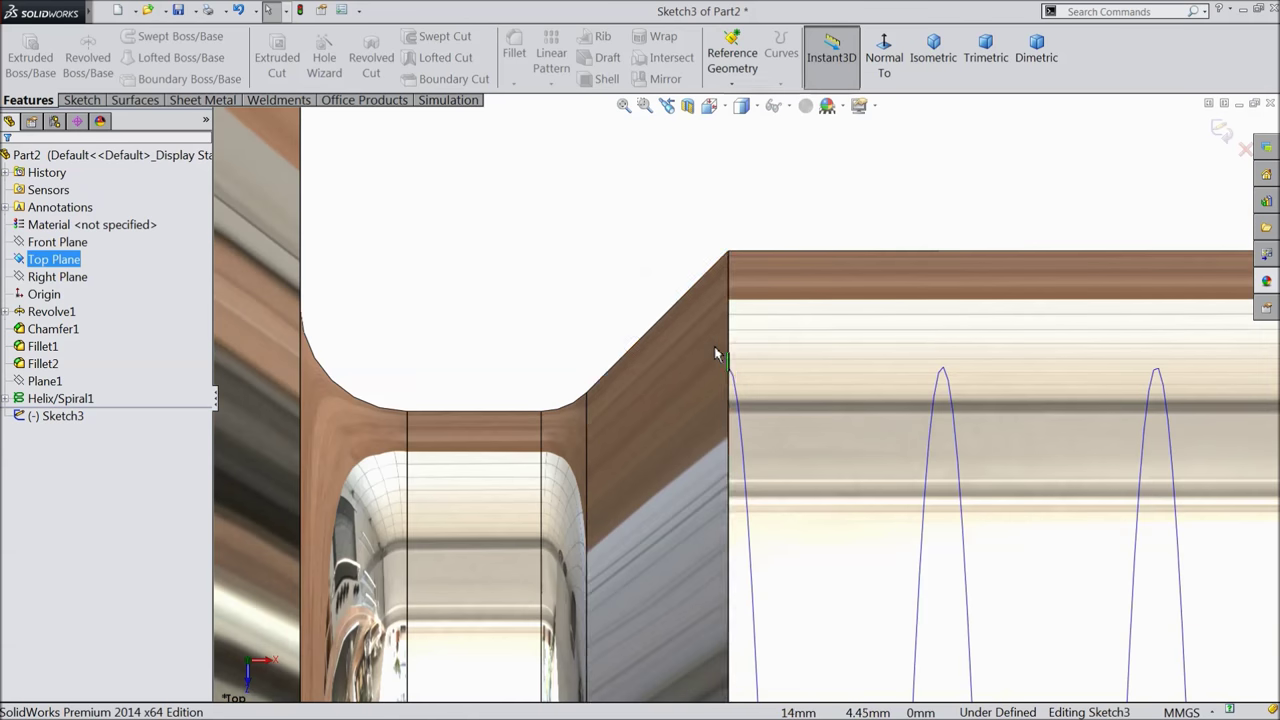
pyautogui.scroll(2, 716, 355)
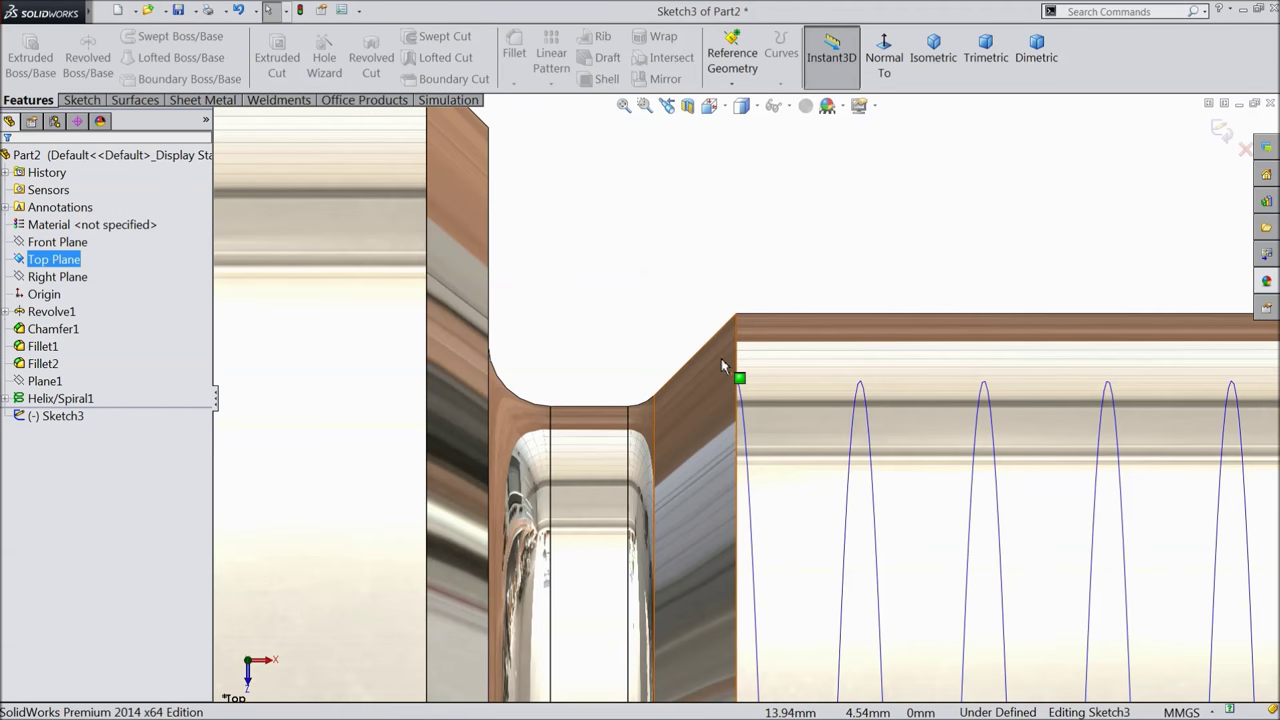
pyautogui.click(742, 407)
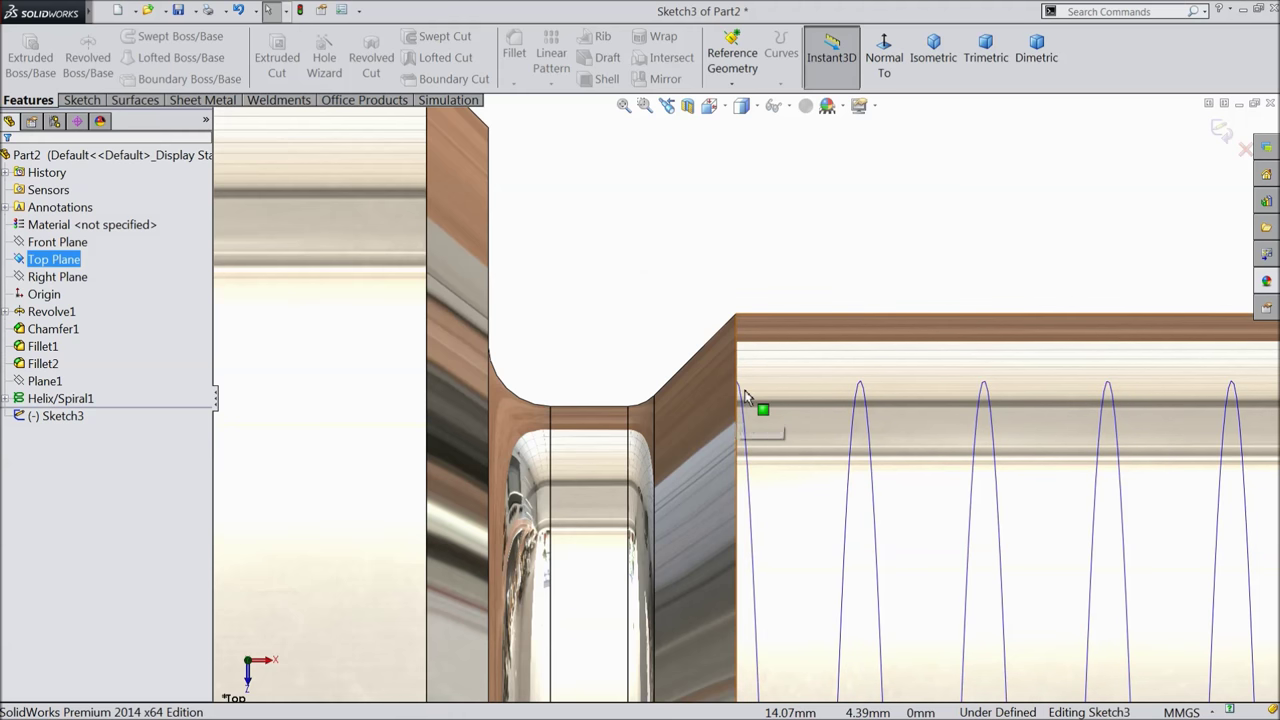
pyautogui.click(1222, 135)
pyautogui.press('f')
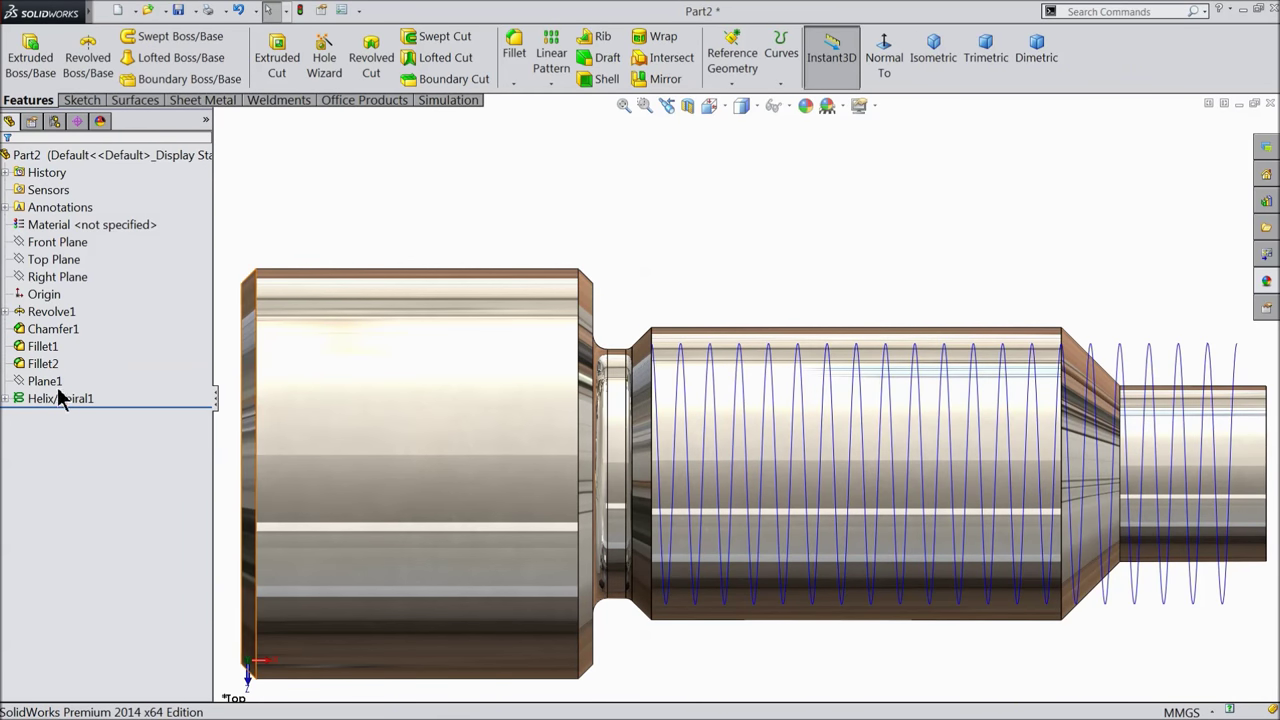
# - Edit Revolve1's Sketch1 face-on and delete its existing 2 mm dimension
pyautogui.click(5, 312)
pyautogui.click(33, 332)
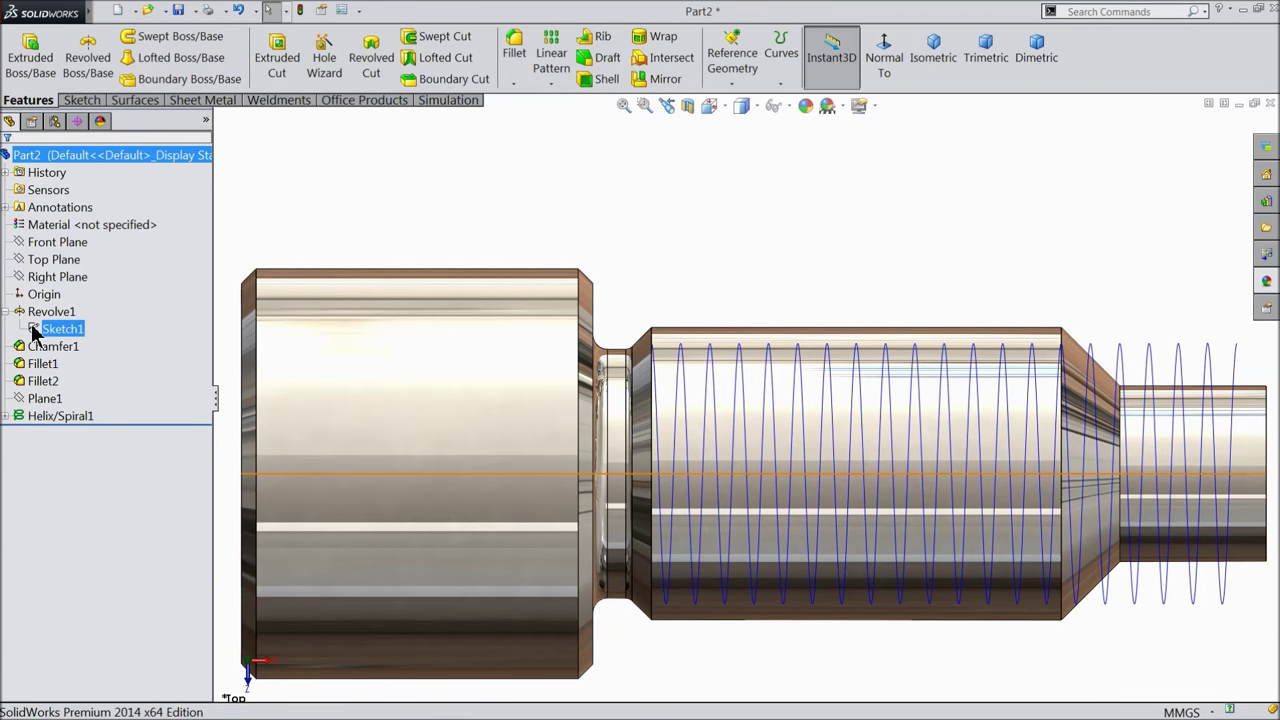
pyautogui.click(33, 330)
pyautogui.click(41, 289)
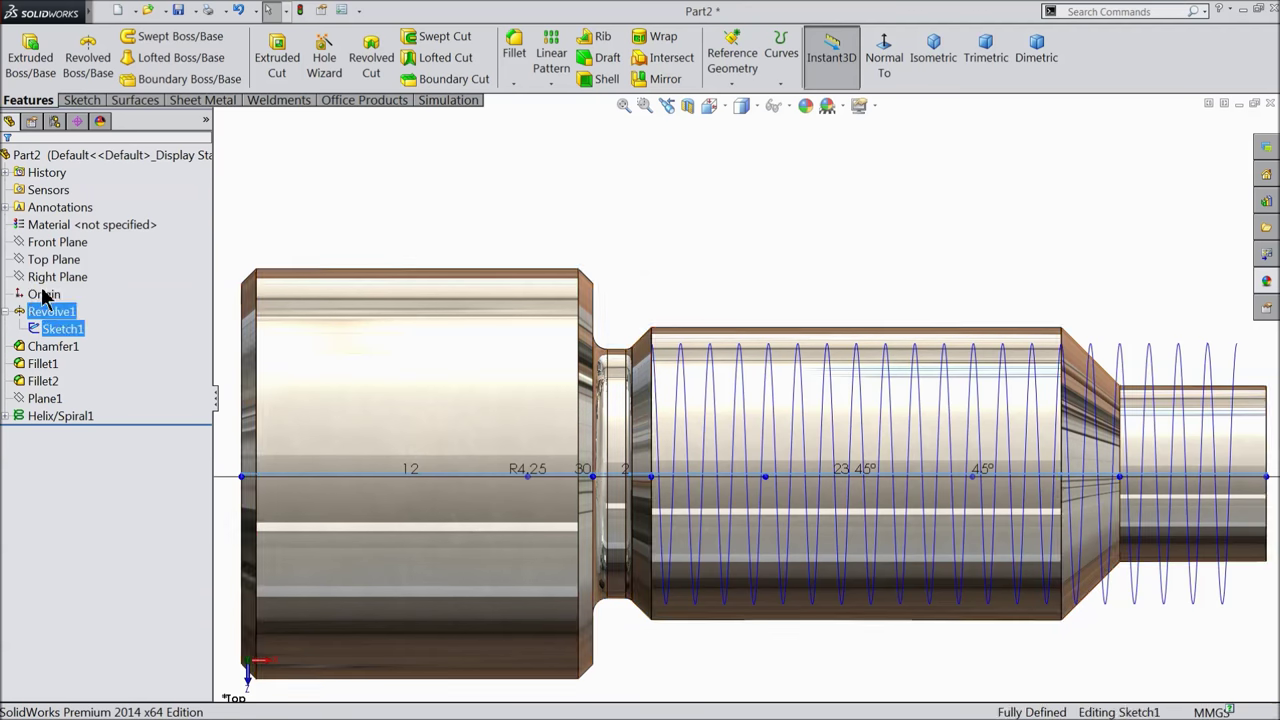
pyautogui.click(885, 68)
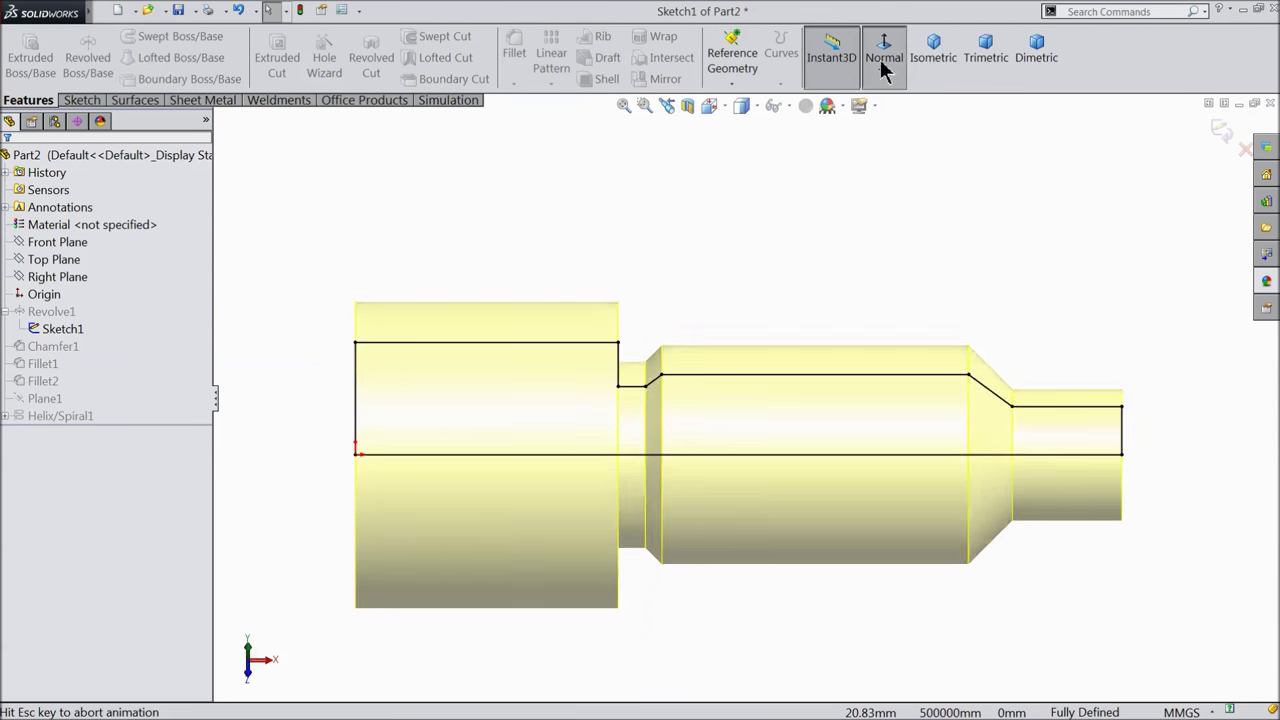
pyautogui.scroll(-2, 668, 363)
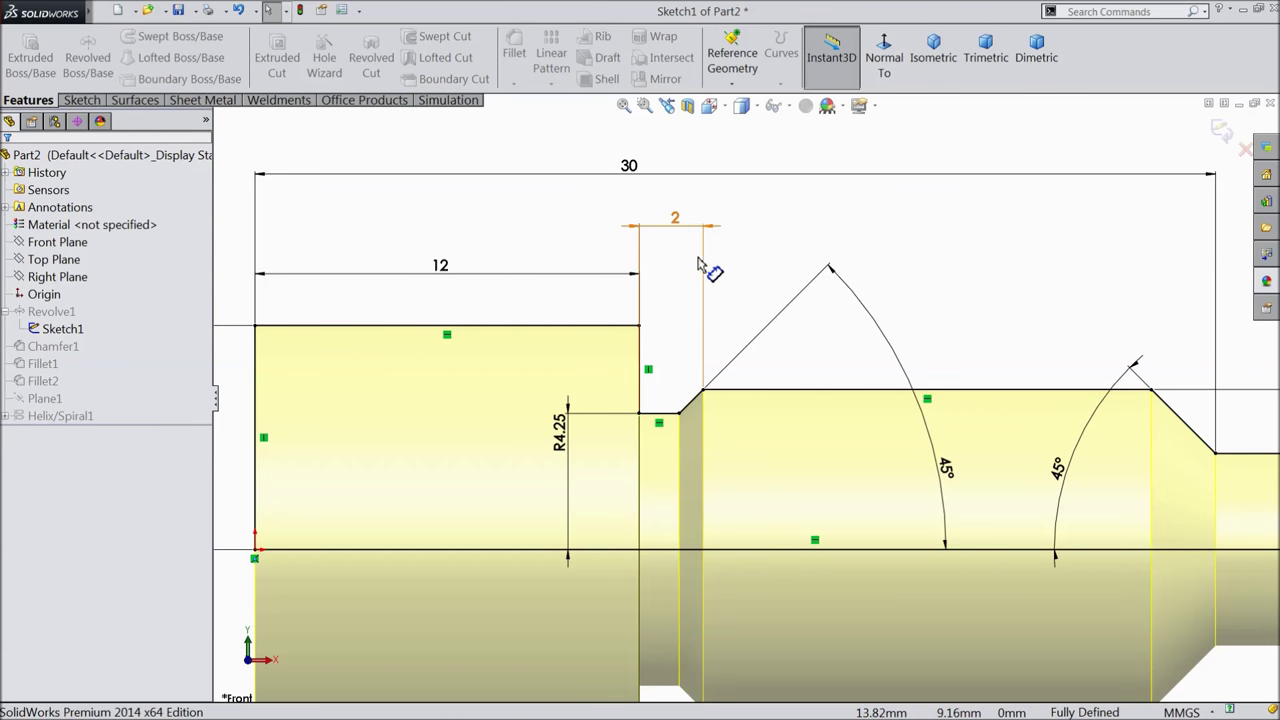
pyautogui.click(673, 227)
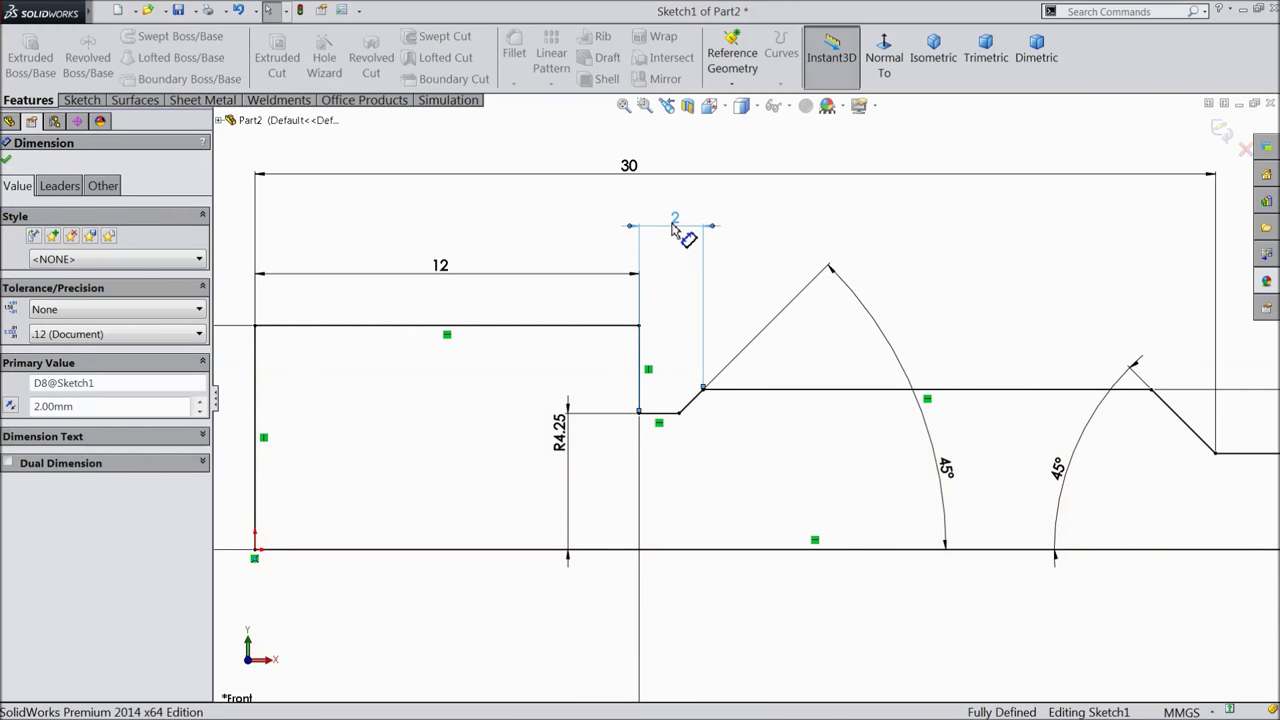
pyautogui.press('Delete')
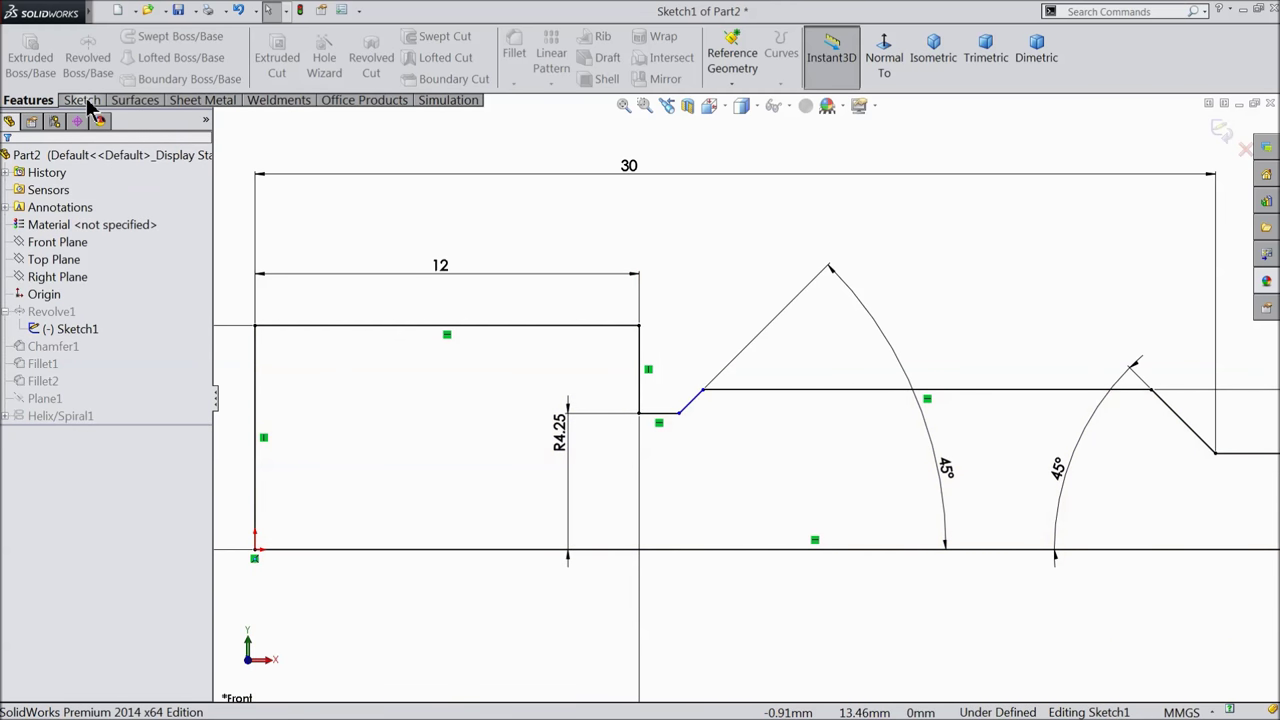
# - Dimension the neck width from the chamfer endpoint to the vertical line at 2 mm
pyautogui.click(82, 100)
pyautogui.click(72, 55)
pyautogui.scroll(-3, 746, 423)
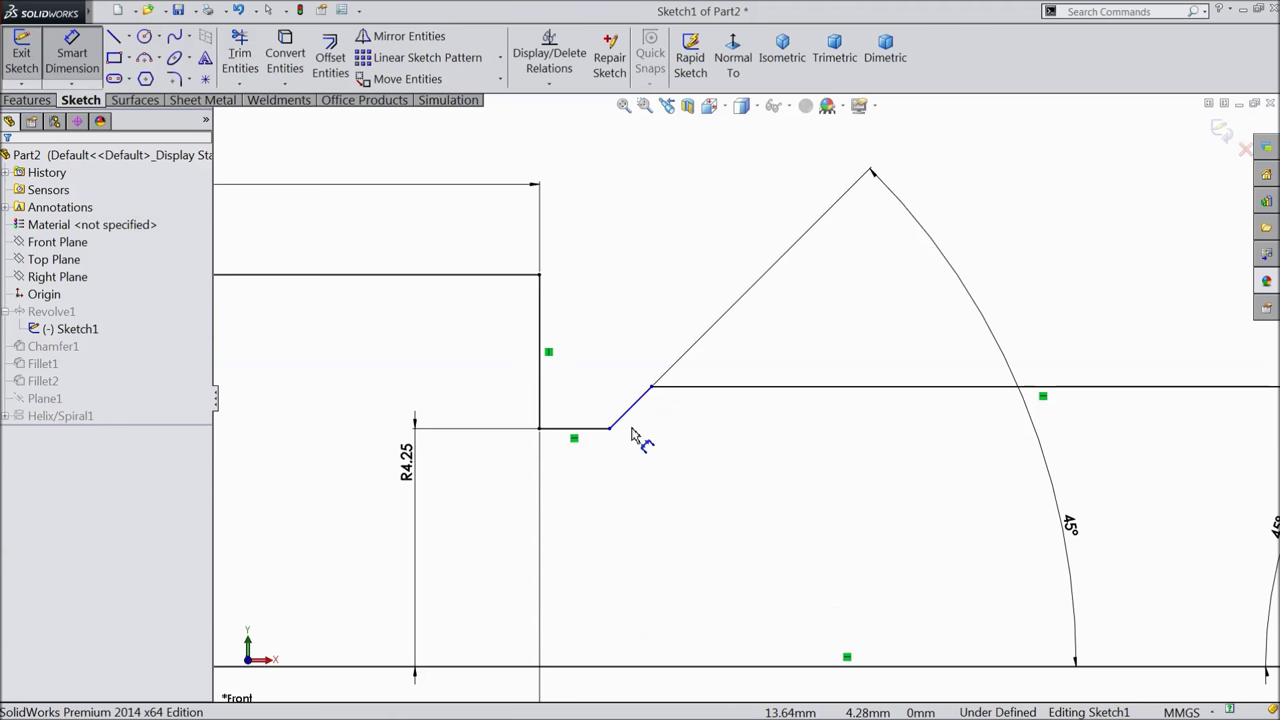
pyautogui.click(609, 430)
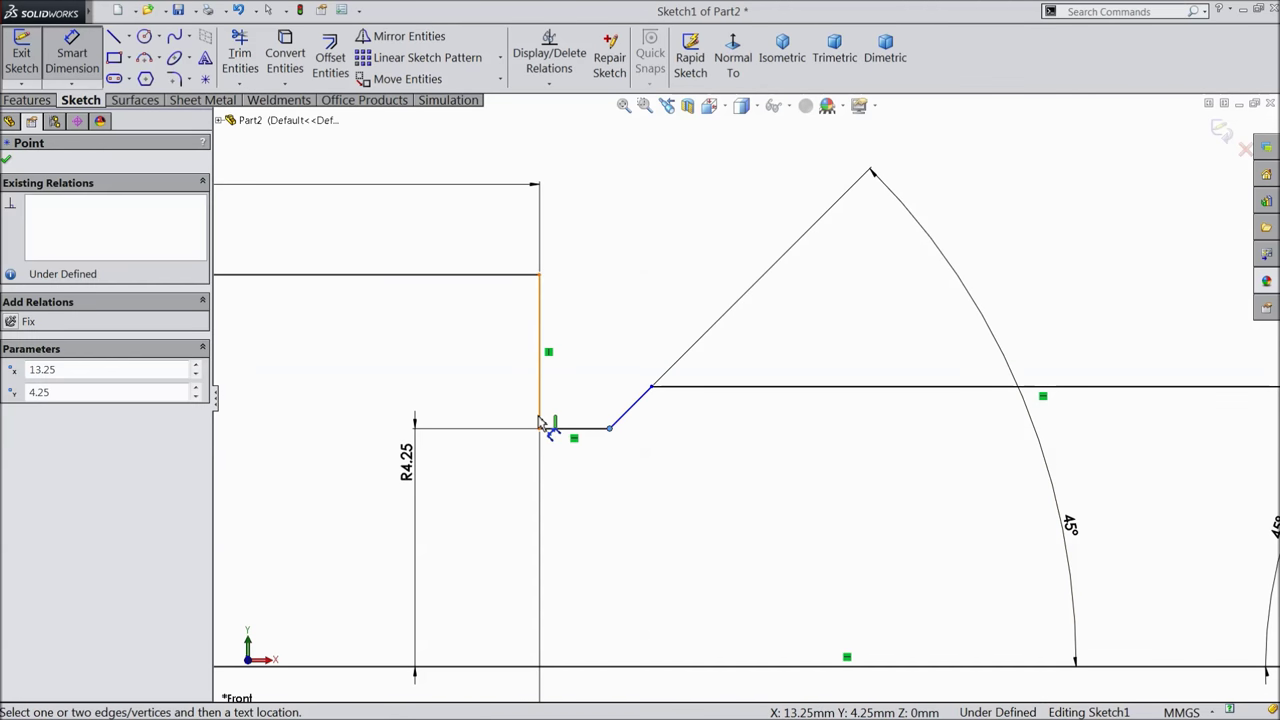
pyautogui.click(540, 422)
pyautogui.click(580, 175)
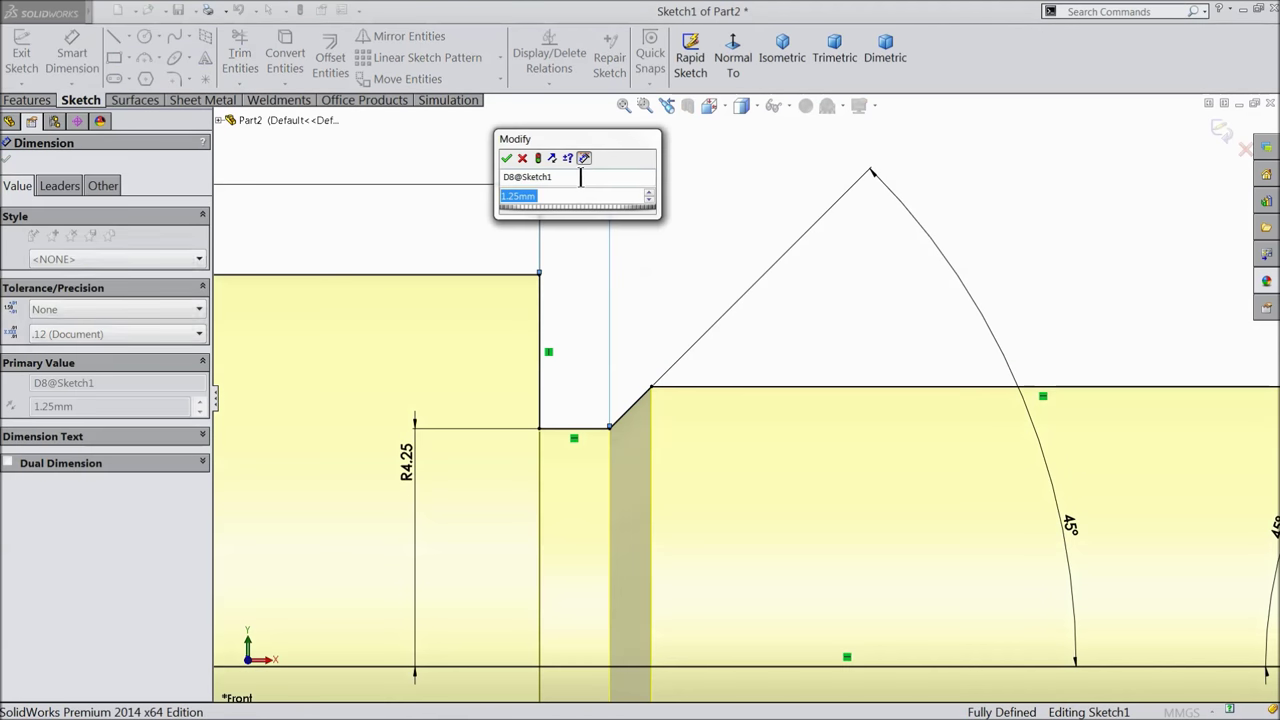
pyautogui.write('2')
pyautogui.click(506, 158)
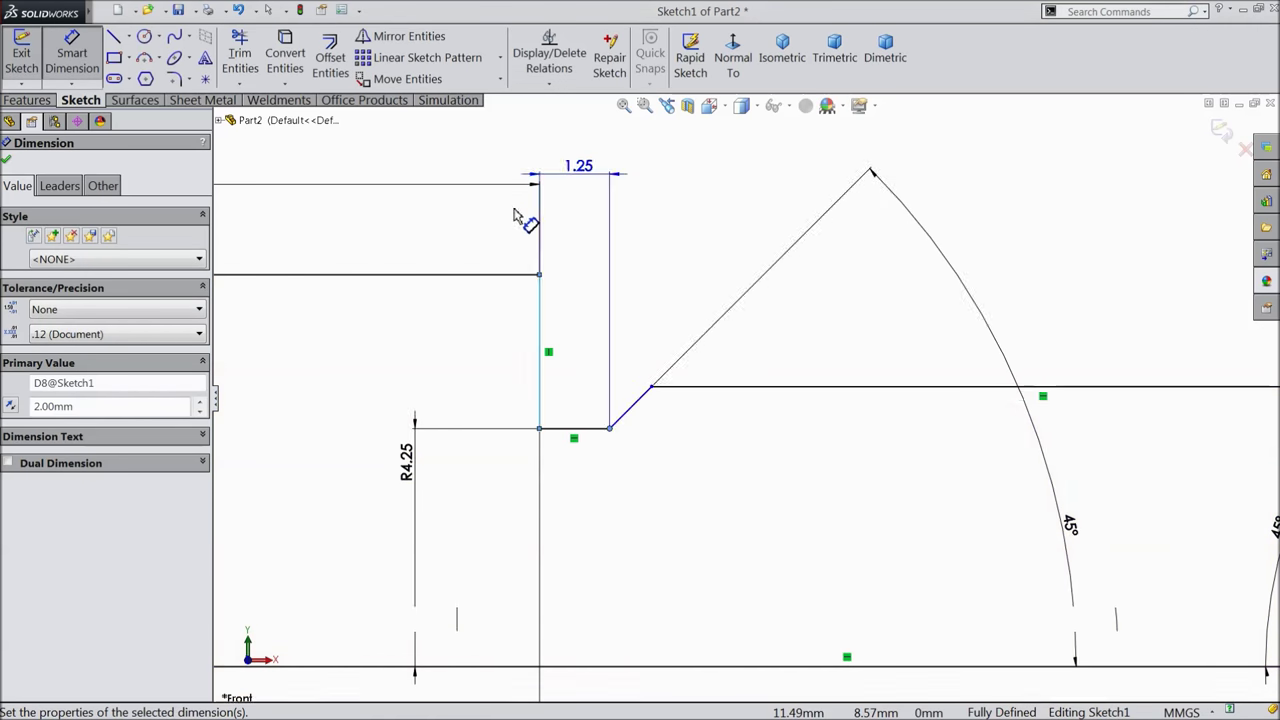
# - Exit the profile sketch so the part rebuilds as a threaded shaft
pyautogui.scroll(-6, 640, 300)
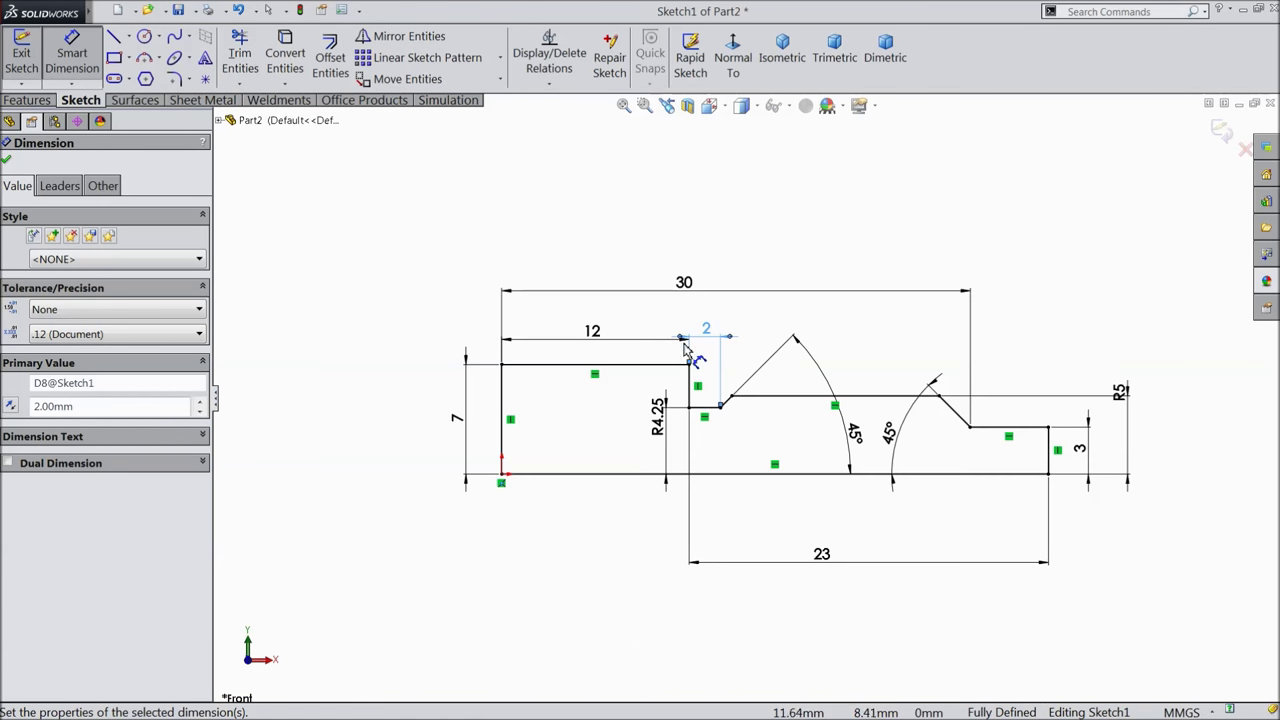
pyautogui.scroll(1, 762, 405)
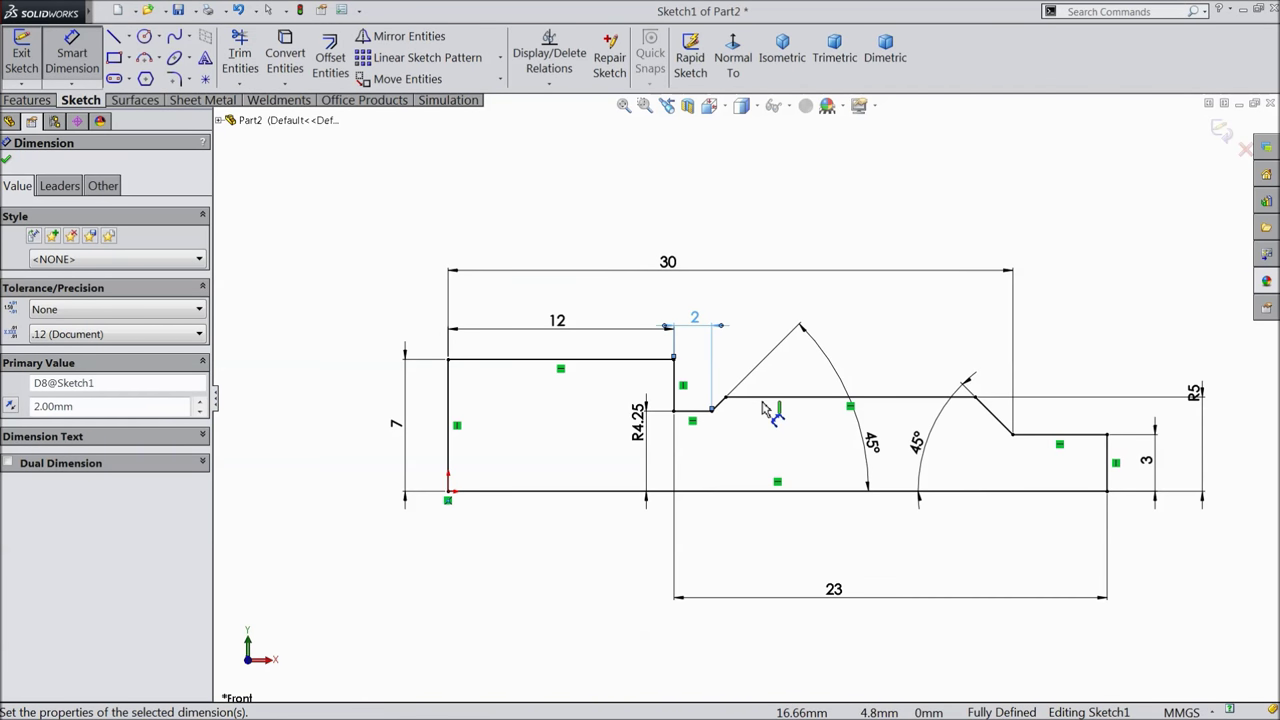
pyautogui.click(1220, 132)
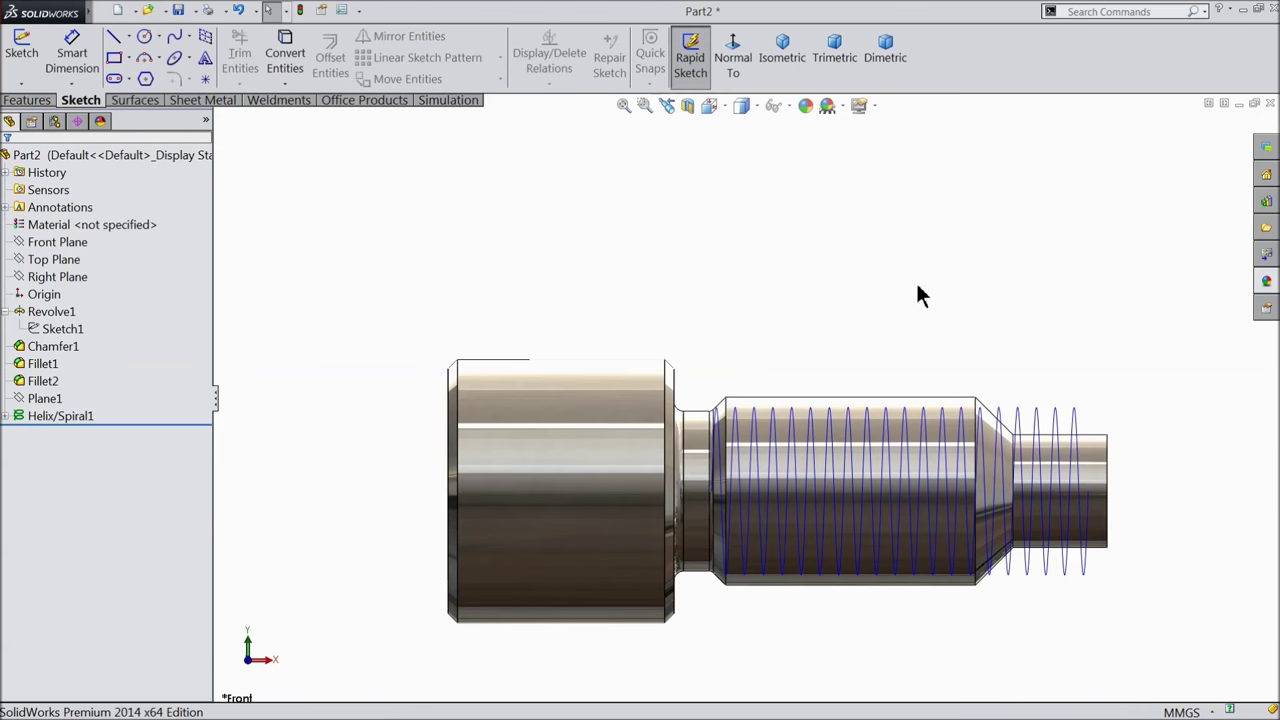
pyautogui.scroll(-8, 720, 420)
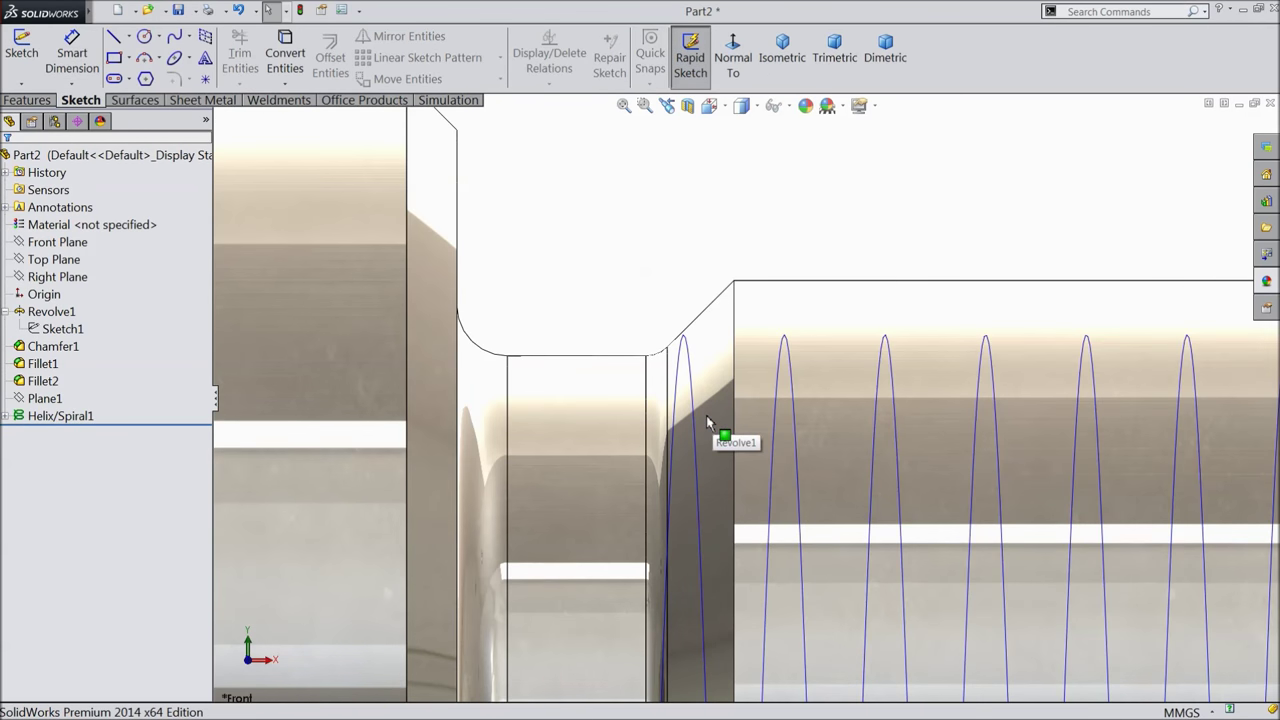
# - Open a new sketch on Top Plane viewed normal and begin a line above the neck
pyautogui.scroll(3, 720, 440)
pyautogui.scroll(-2, 720, 440)
pyautogui.click(60, 329)
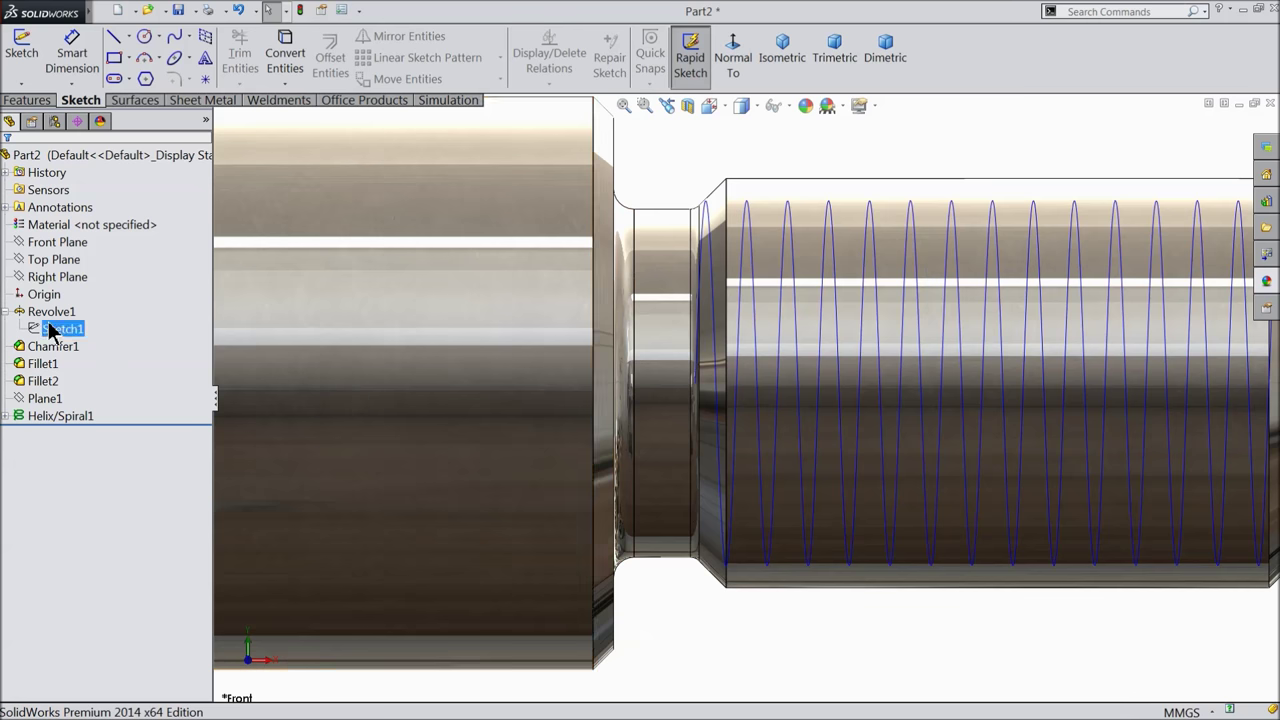
pyautogui.click(54, 259)
pyautogui.click(44, 238)
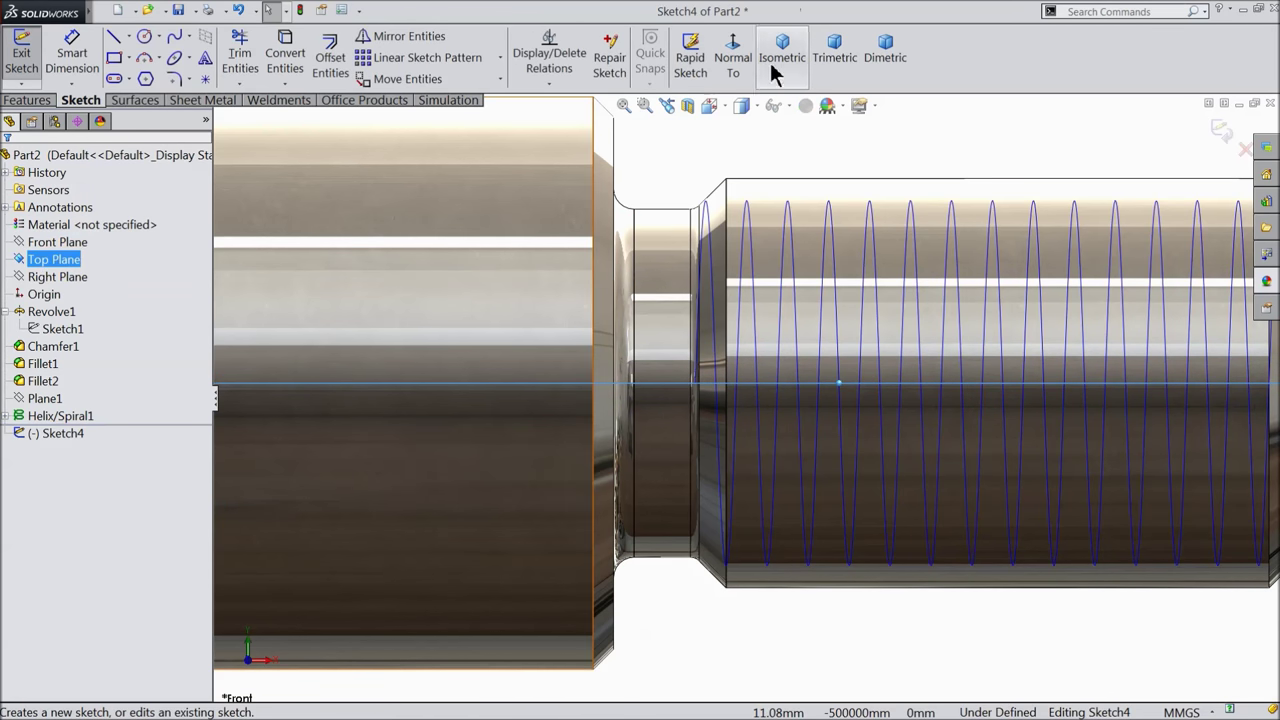
pyautogui.click(731, 56)
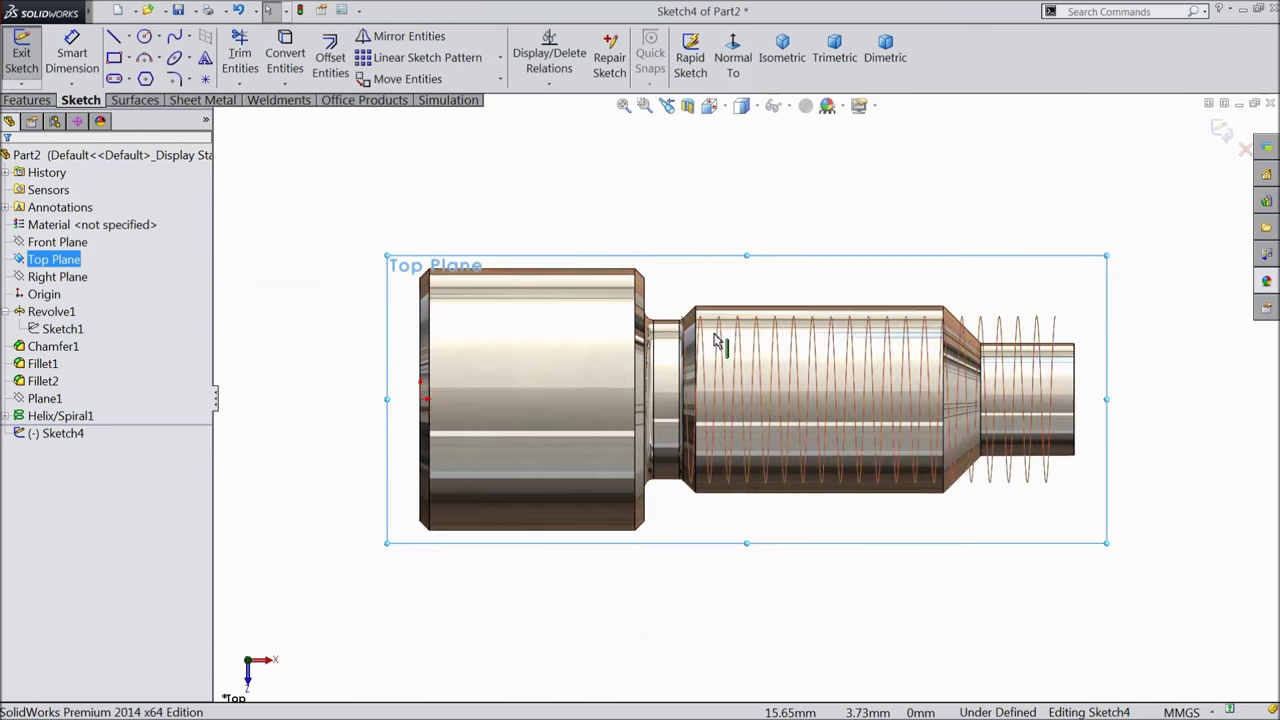
pyautogui.scroll(-5, 715, 340)
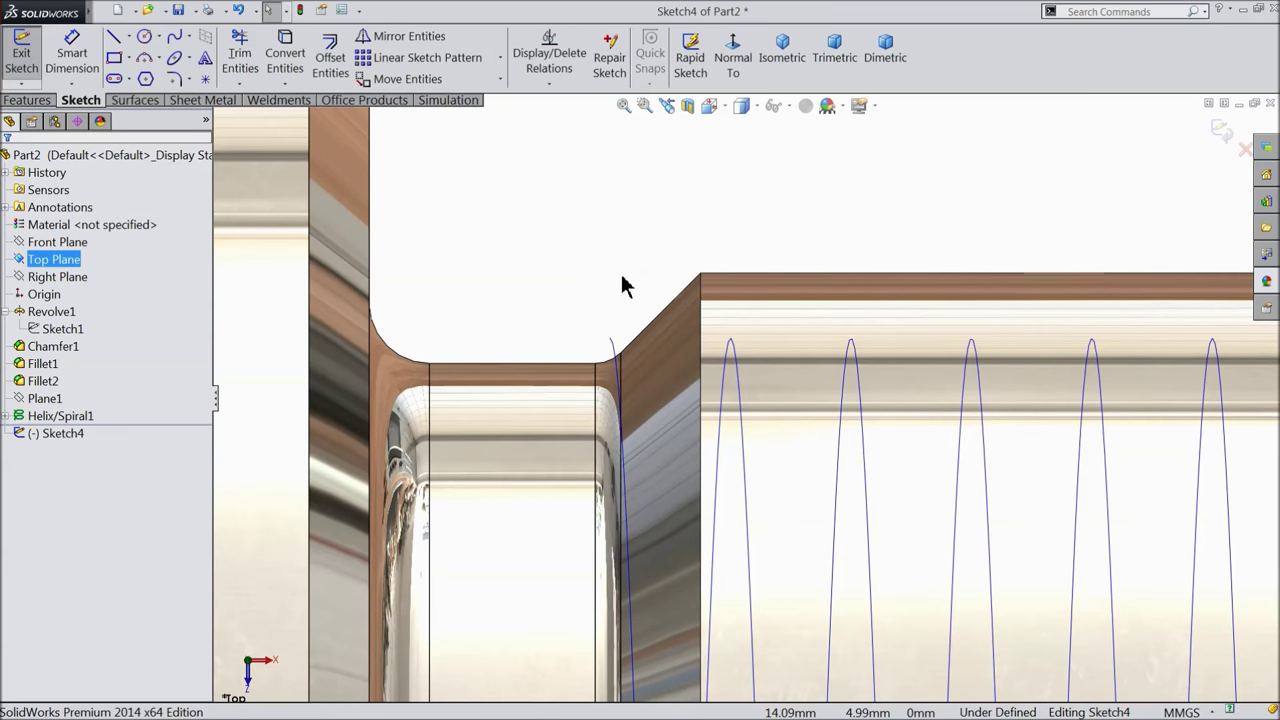
pyautogui.click(117, 40)
pyautogui.click(537, 192)
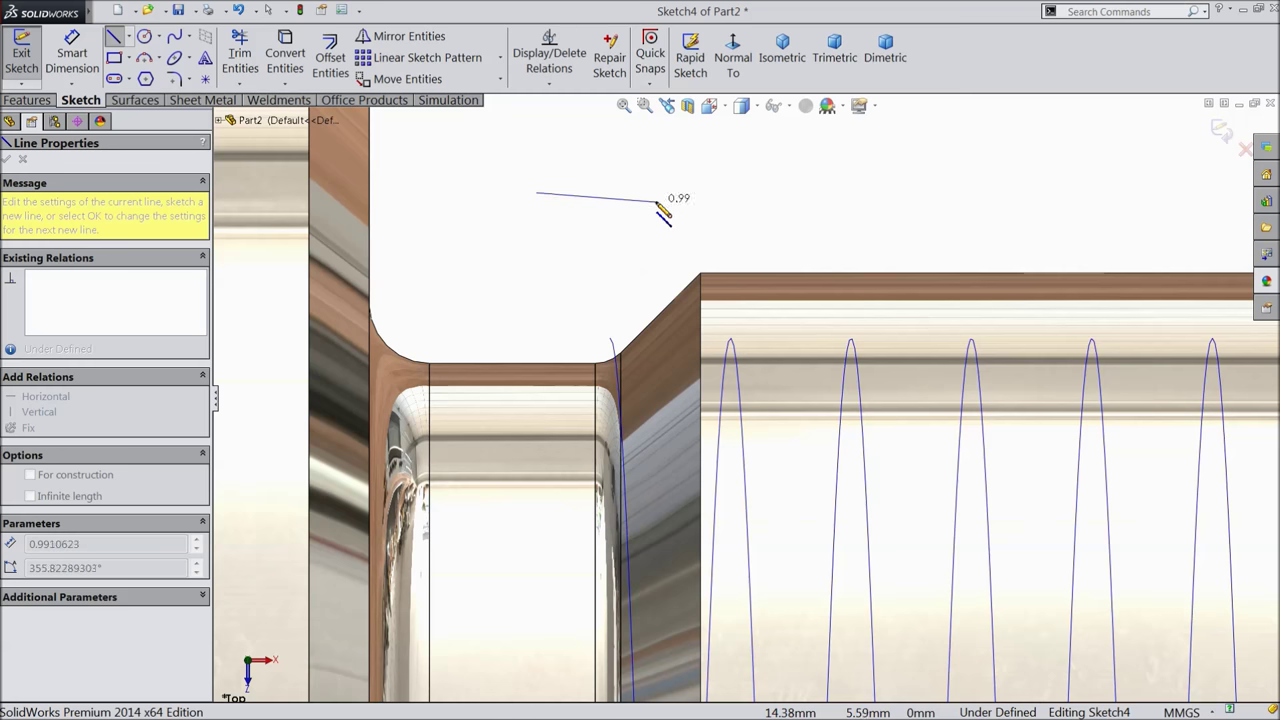
# - Draw an inverted triangle with a vertical construction line from its bottom vertex to the top edge
pyautogui.click(658, 192)
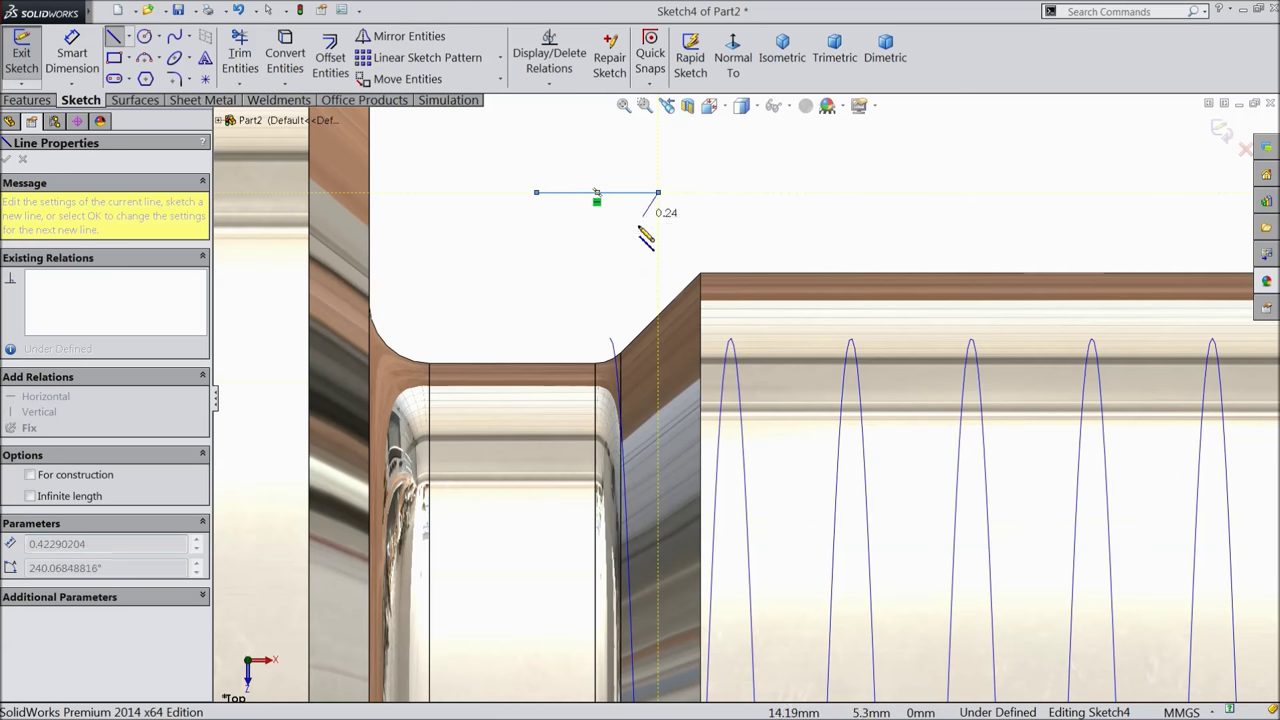
pyautogui.click(597, 297)
pyautogui.click(537, 192)
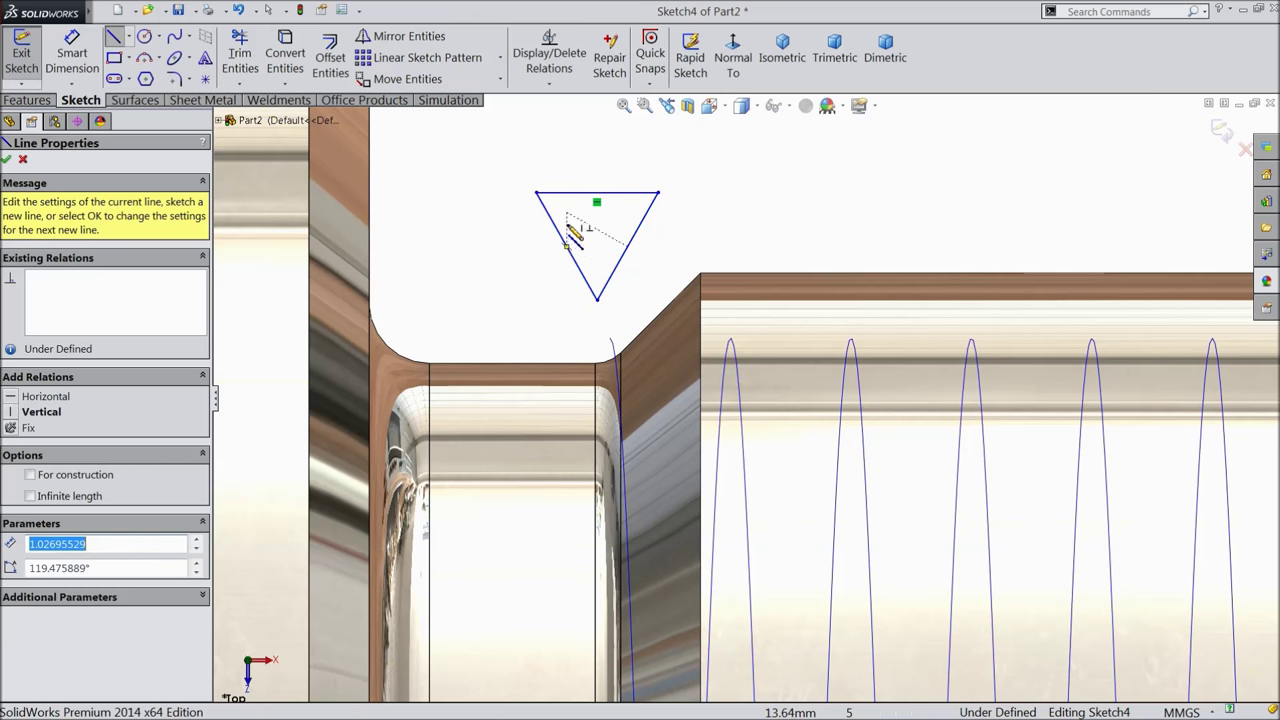
pyautogui.click(597, 298)
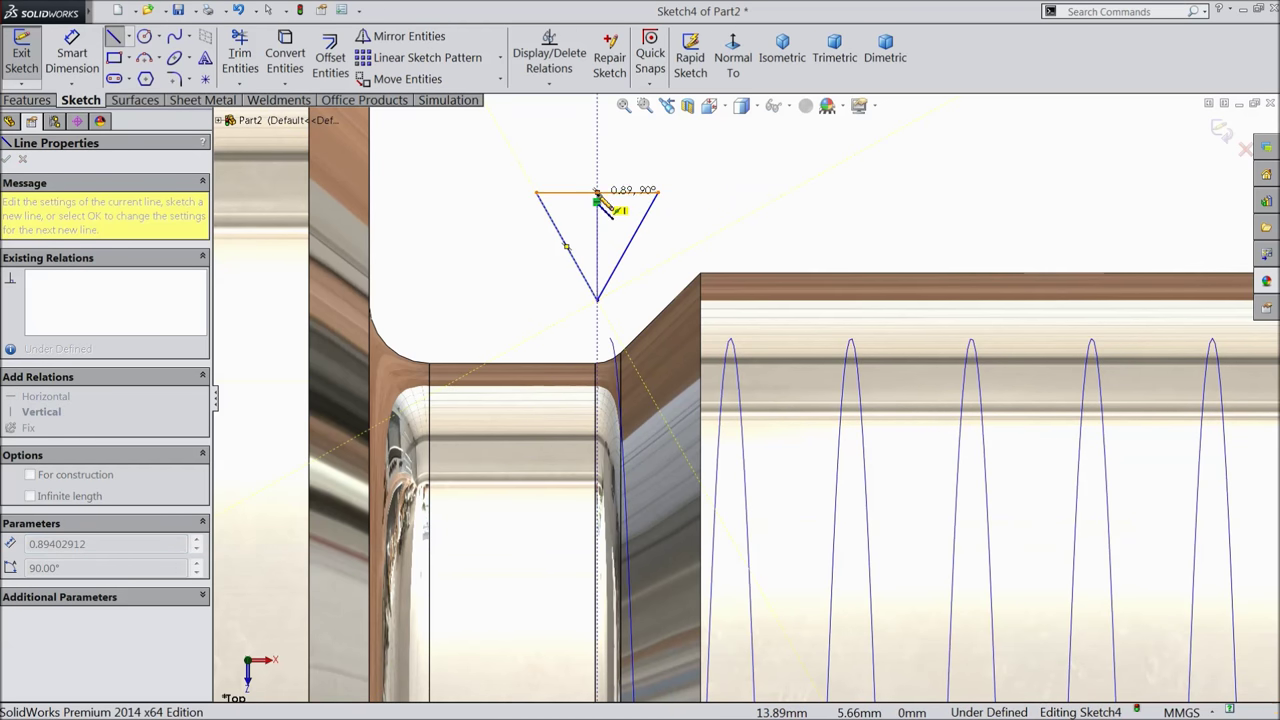
pyautogui.click(597, 192)
pyautogui.rightClick(606, 127)
pyautogui.click(630, 134)
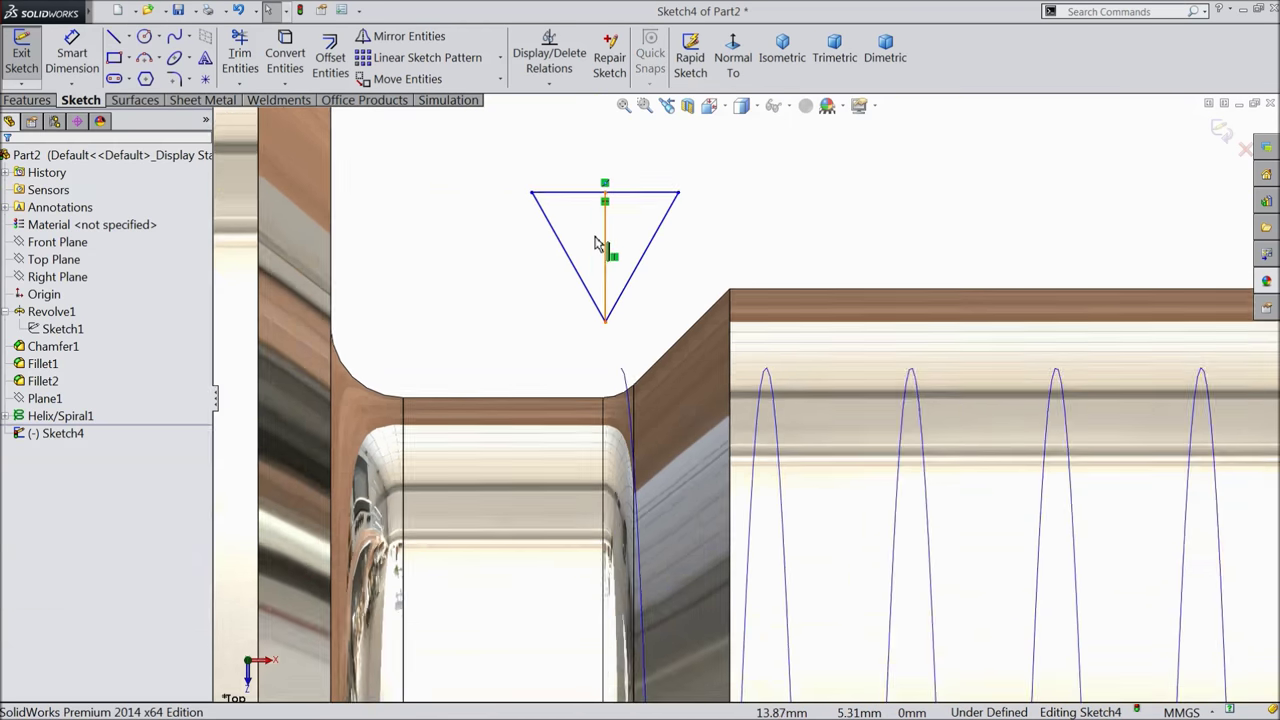
pyautogui.scroll(-5, 600, 245)
pyautogui.click(657, 279)
pyautogui.click(706, 240)
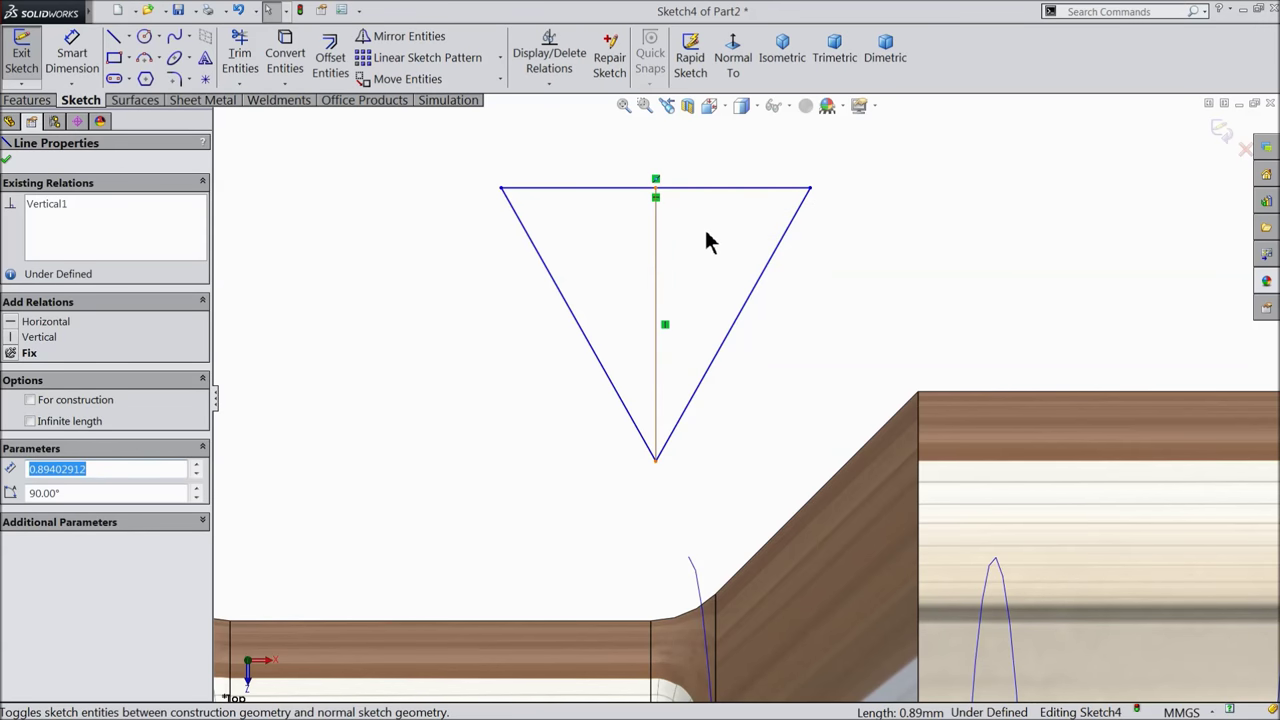
pyautogui.press('Escape')
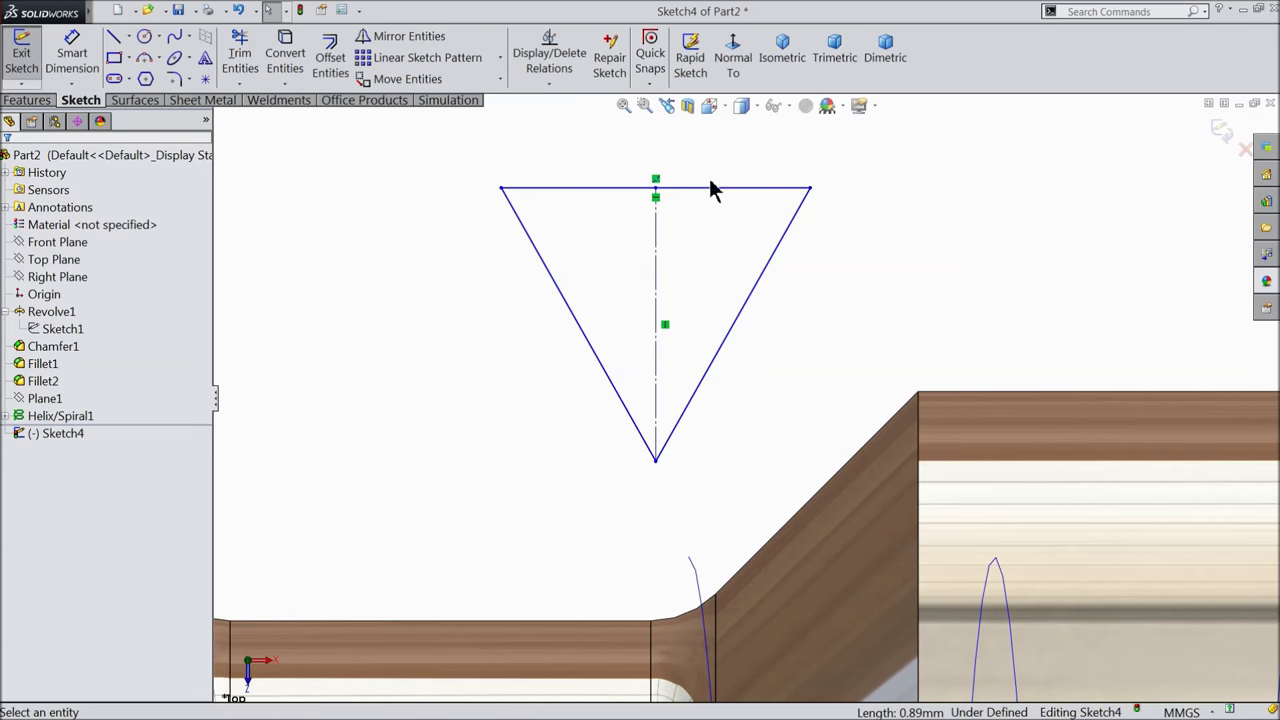
# - Make the triangle's two slanted sides symmetric about the vertical centerline
pyautogui.click(746, 300)
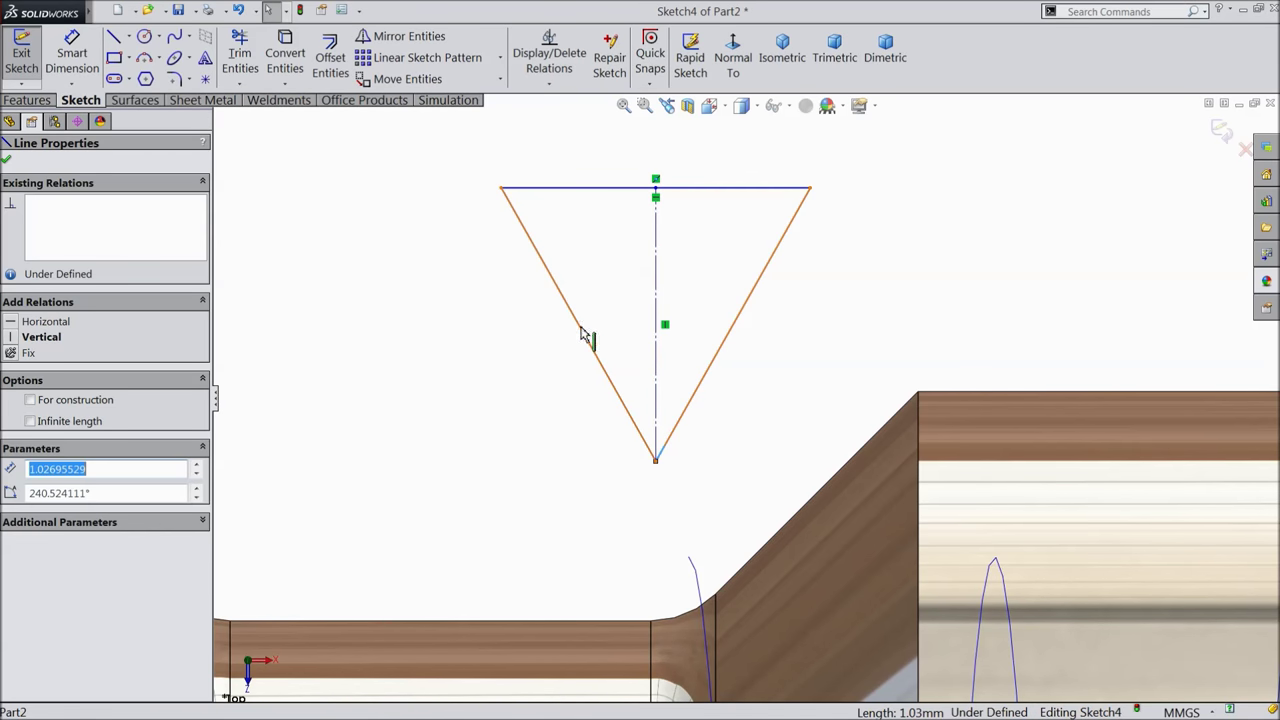
pyautogui.keyDown('ctrl'); pyautogui.click(585, 335); pyautogui.keyUp('ctrl')
pyautogui.keyDown('ctrl'); pyautogui.click(658, 316); pyautogui.keyUp('ctrl')
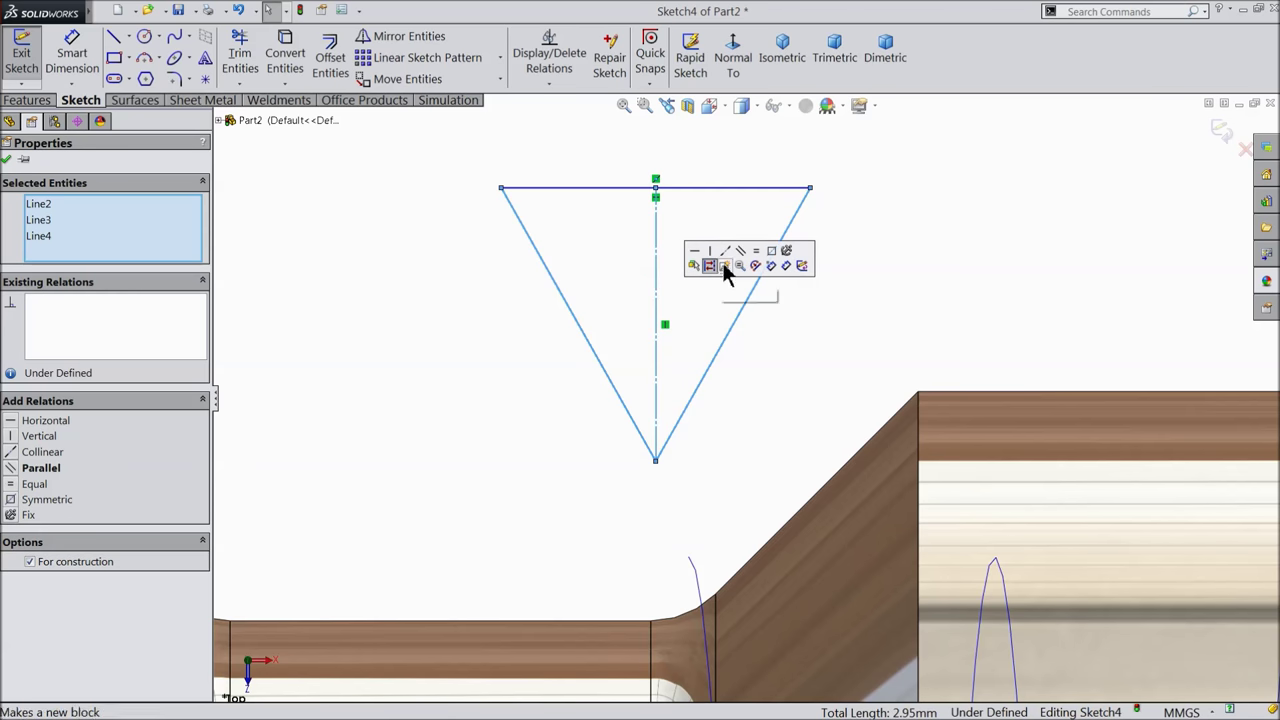
pyautogui.click(777, 261)
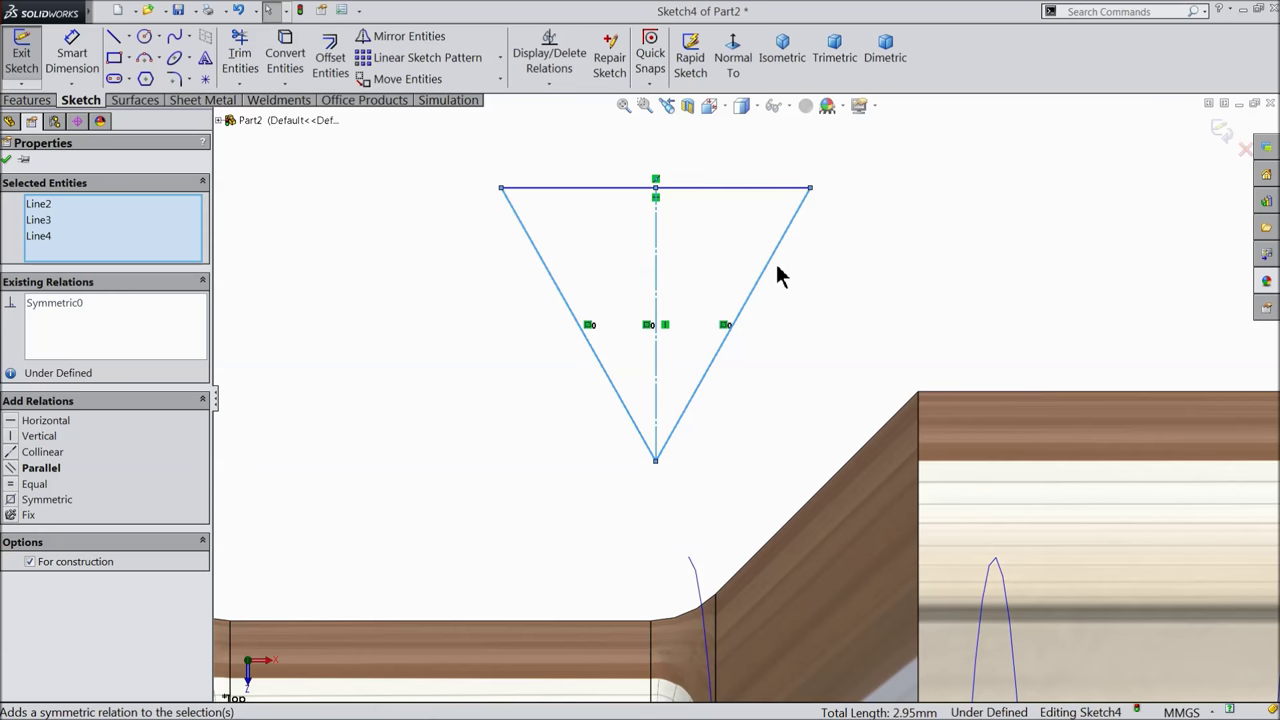
pyautogui.click(9, 161)
pyautogui.click(72, 58)
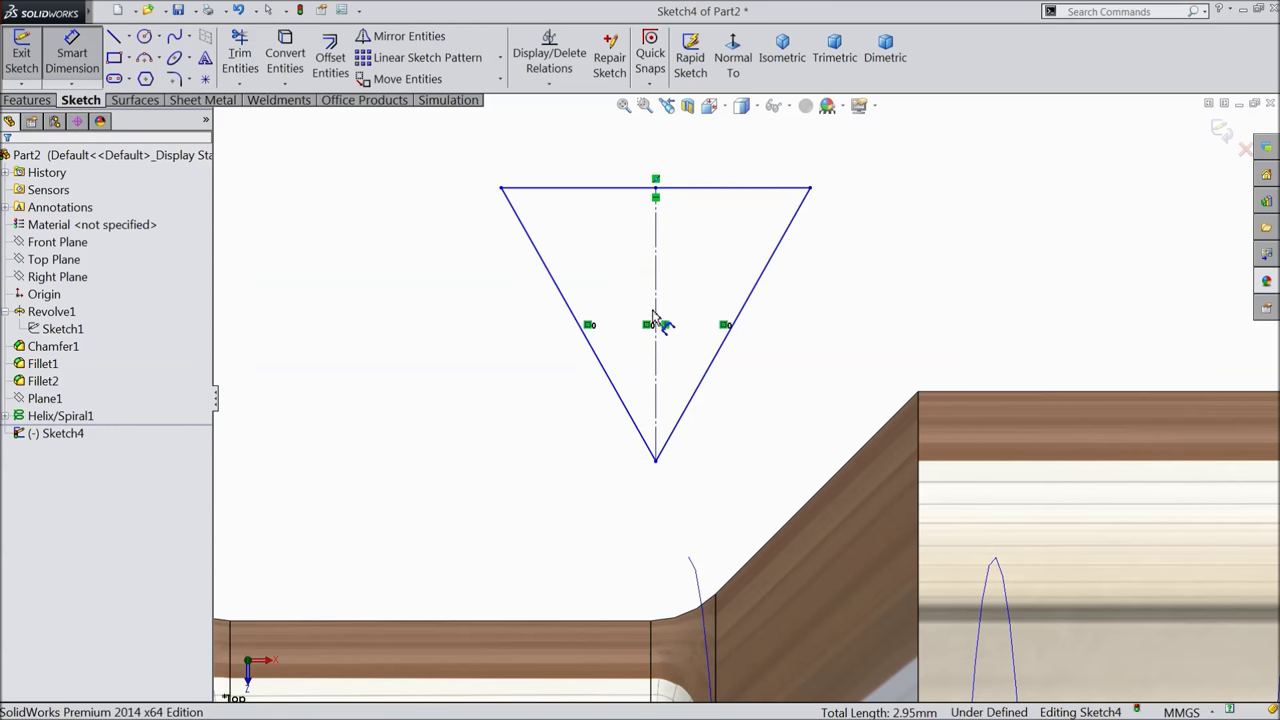
# - Dimension the triangle's right side and set its length to 0.83 mm
pyautogui.click(748, 314)
pyautogui.click(565, 292)
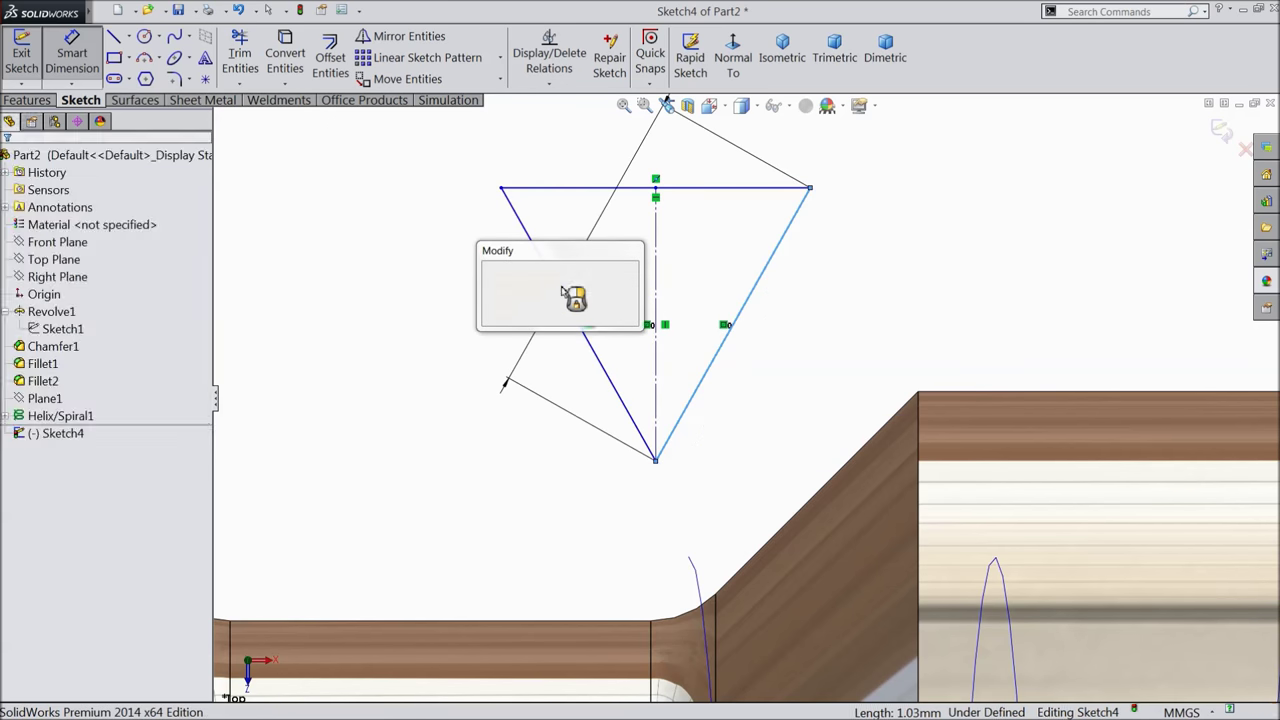
pyautogui.click(505, 271)
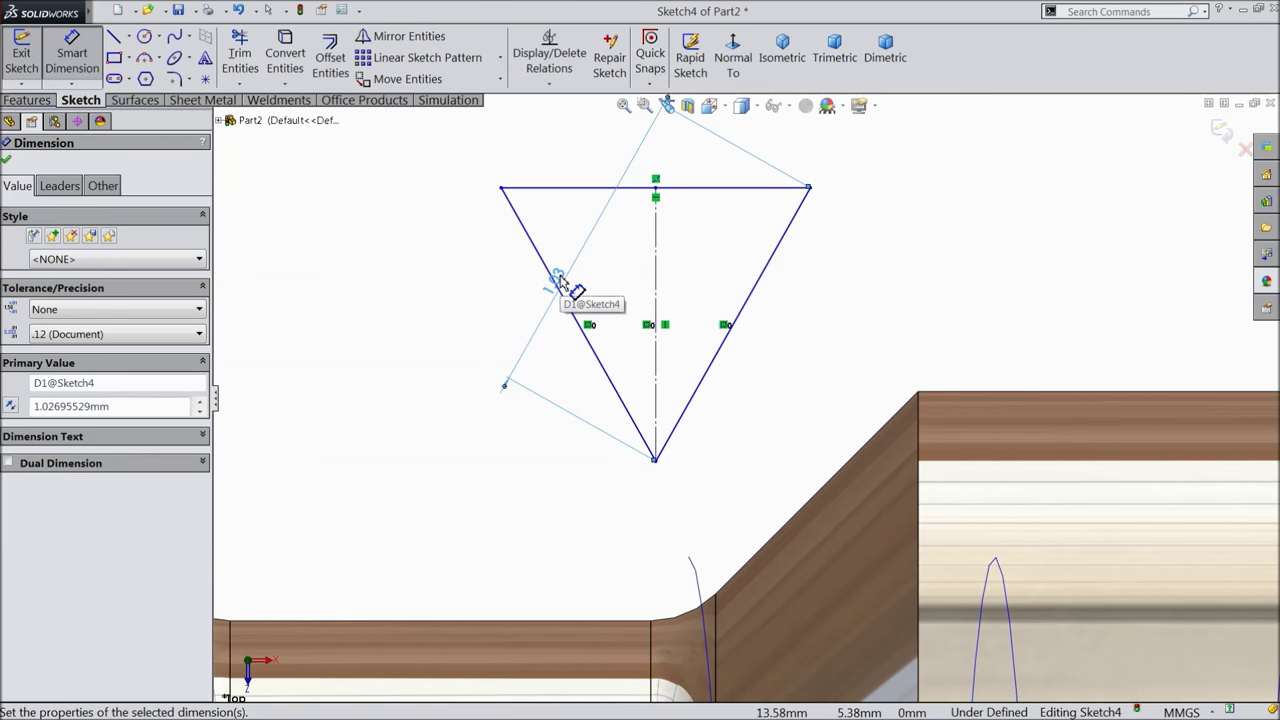
pyautogui.moveTo(560, 280); pyautogui.dragTo(775, 355)
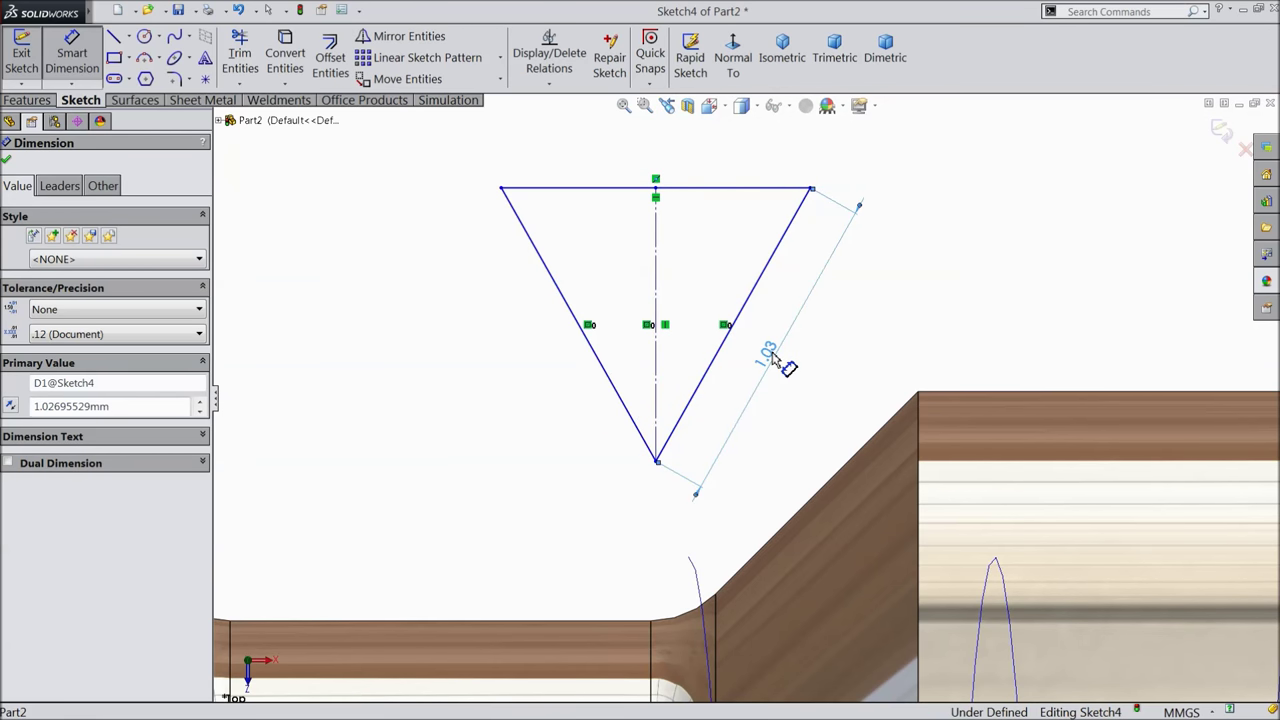
pyautogui.click(772, 358)
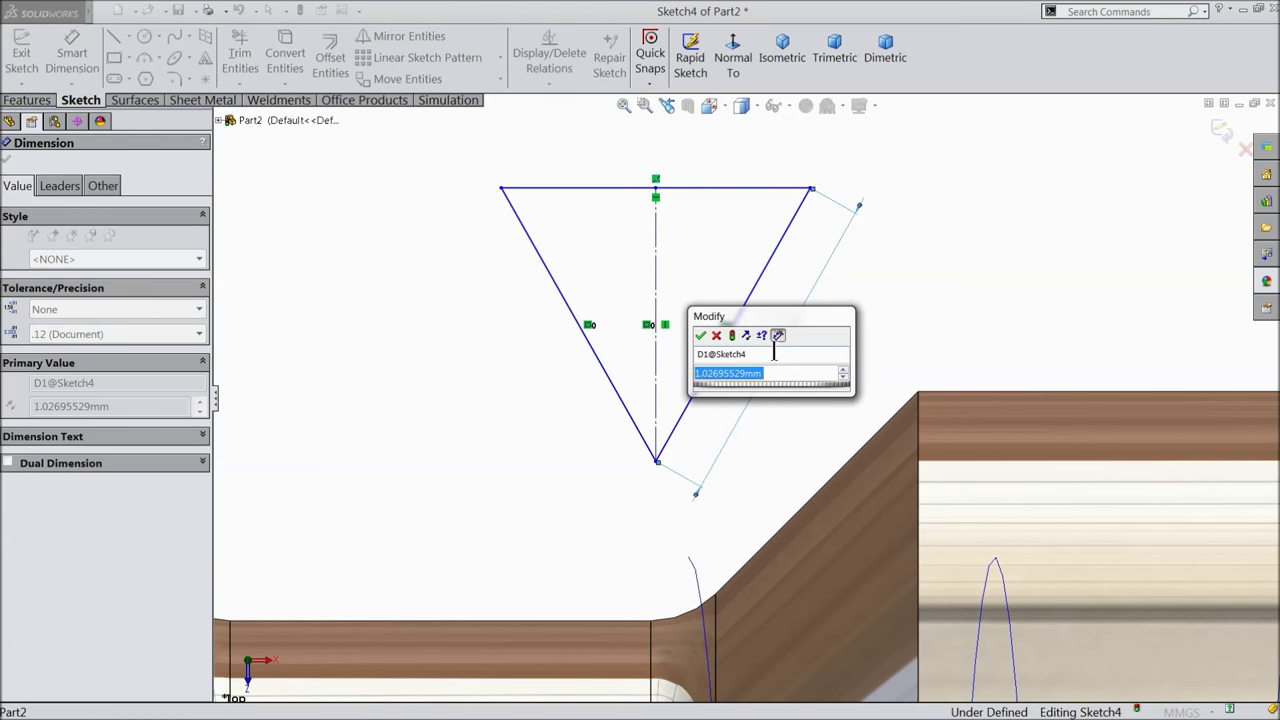
pyautogui.write('0.')
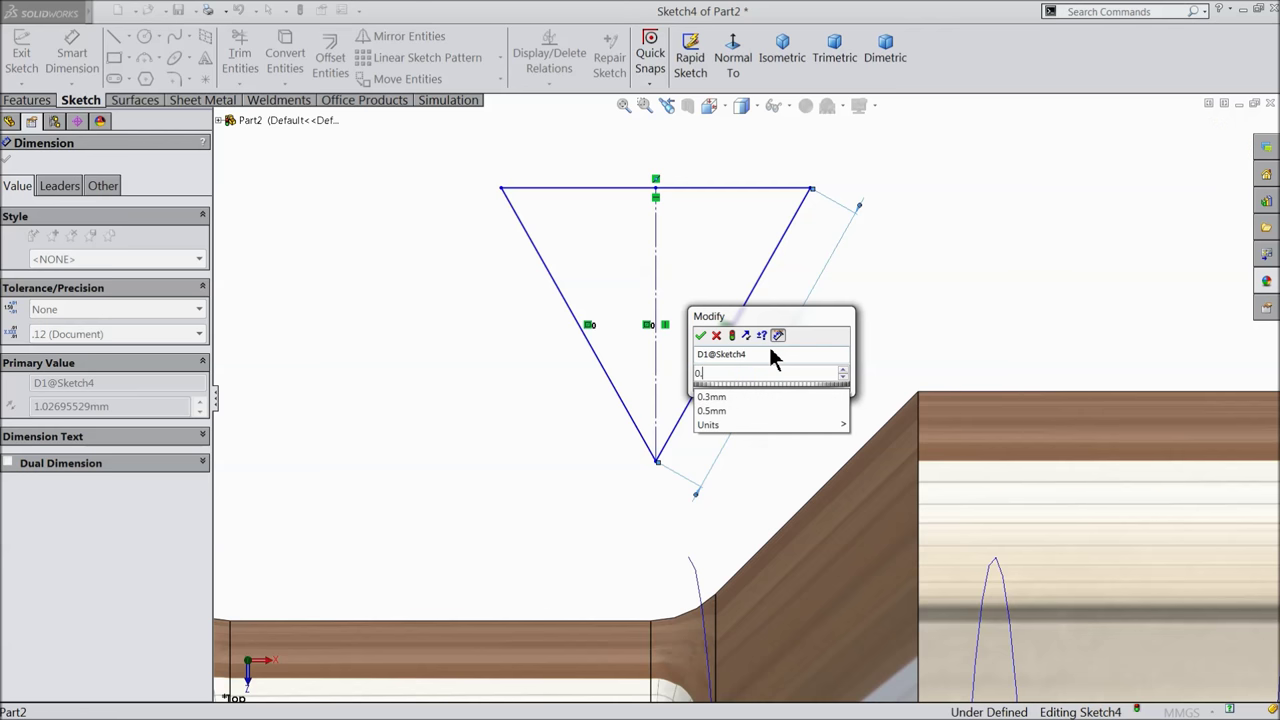
pyautogui.write('03')
pyautogui.click(701, 336)
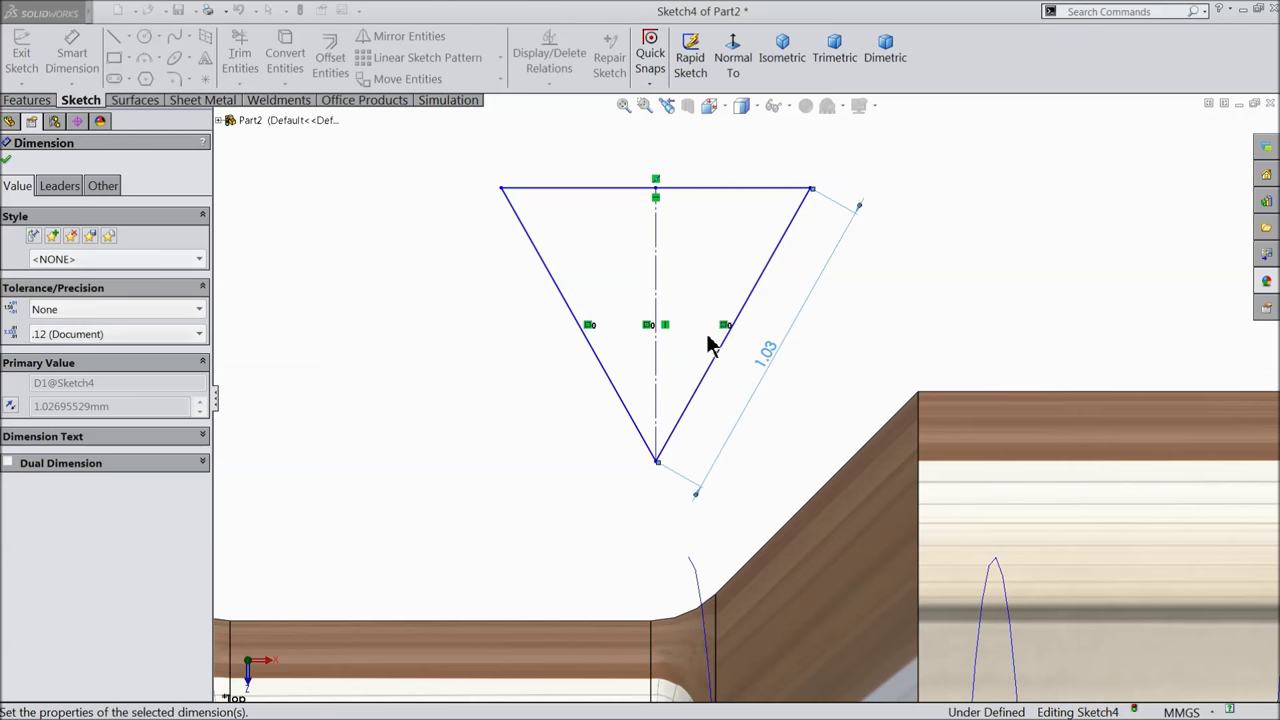
# - Set the angle between the two slanted sides to 60°
pyautogui.click(755, 292)
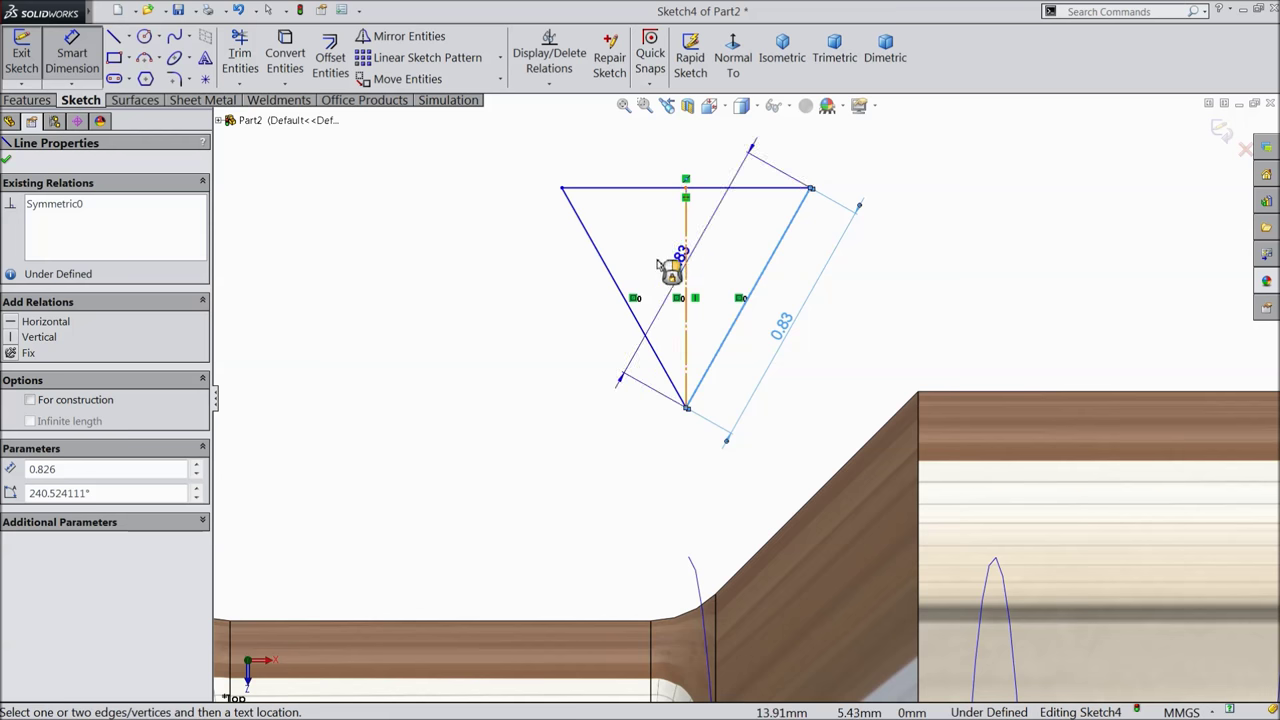
pyautogui.click(608, 263)
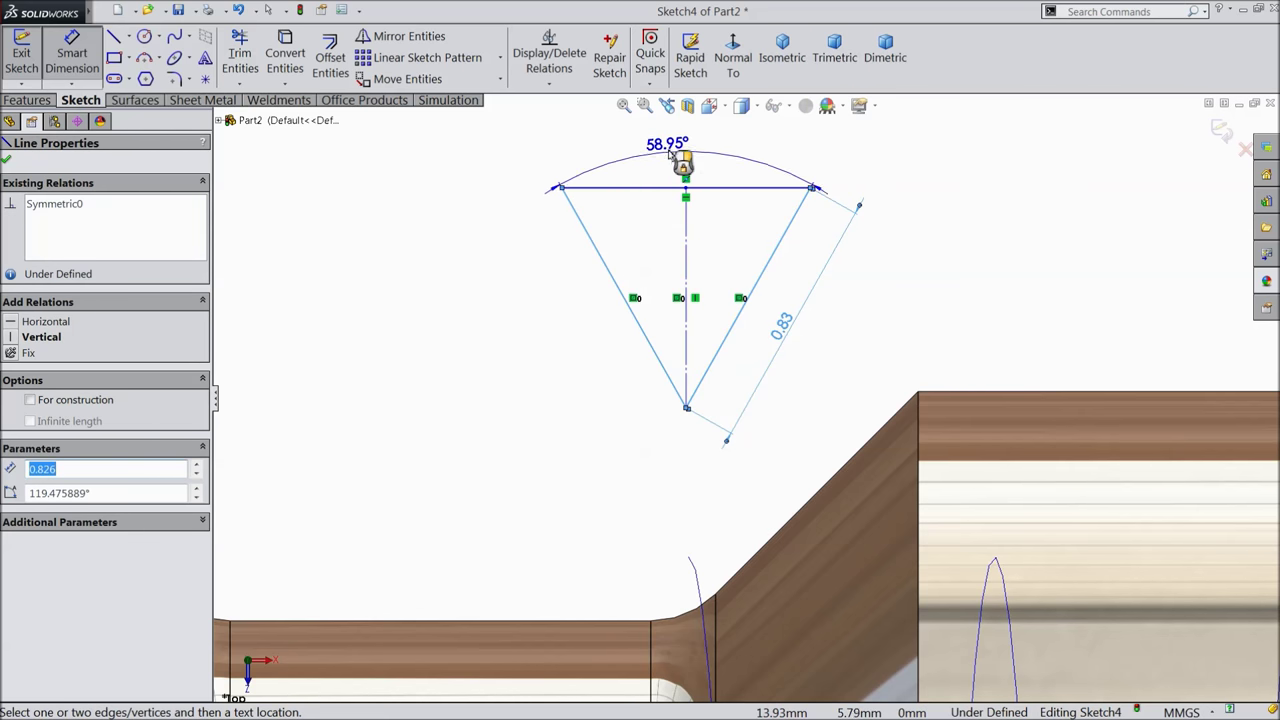
pyautogui.click(670, 150)
pyautogui.write('60')
pyautogui.click(599, 131)
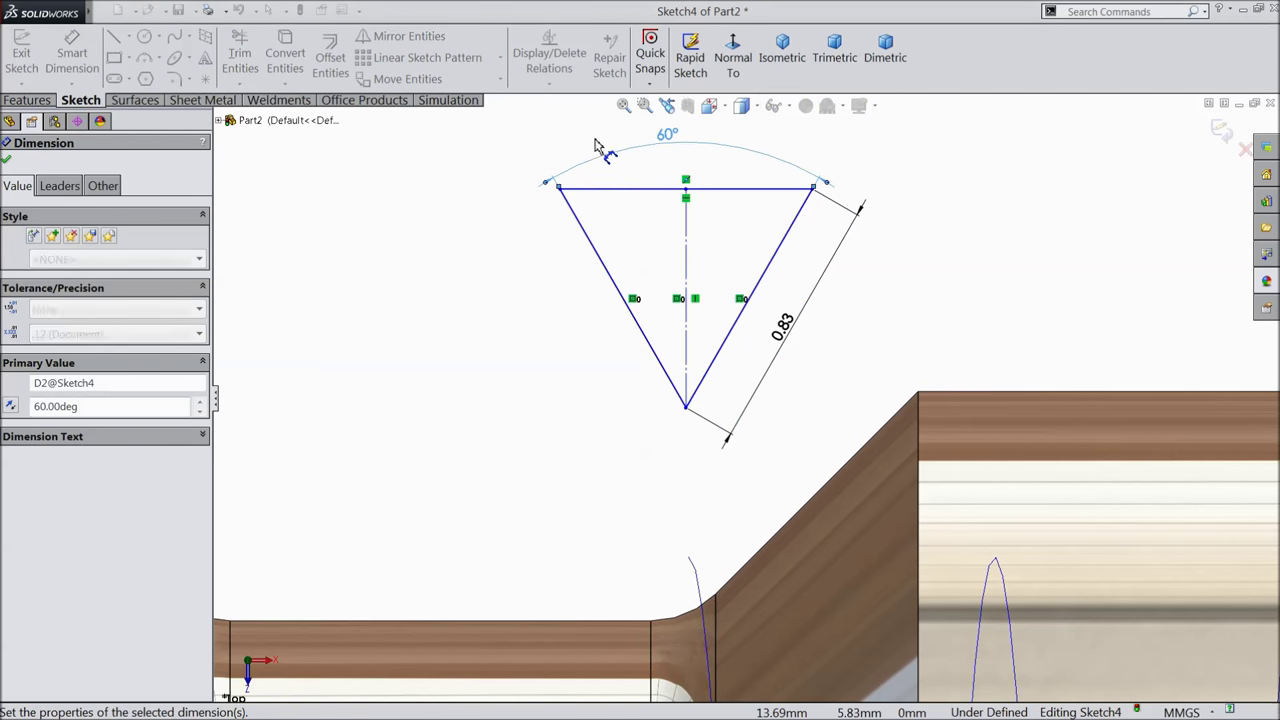
pyautogui.rightClick(400, 283)
pyautogui.press('Escape')
pyautogui.scroll(2, 690, 420)
# - Pierce the triangle's bottom vertex onto the helix and exit the fully defined Sketch4
pyautogui.scroll(-3, 700, 437)
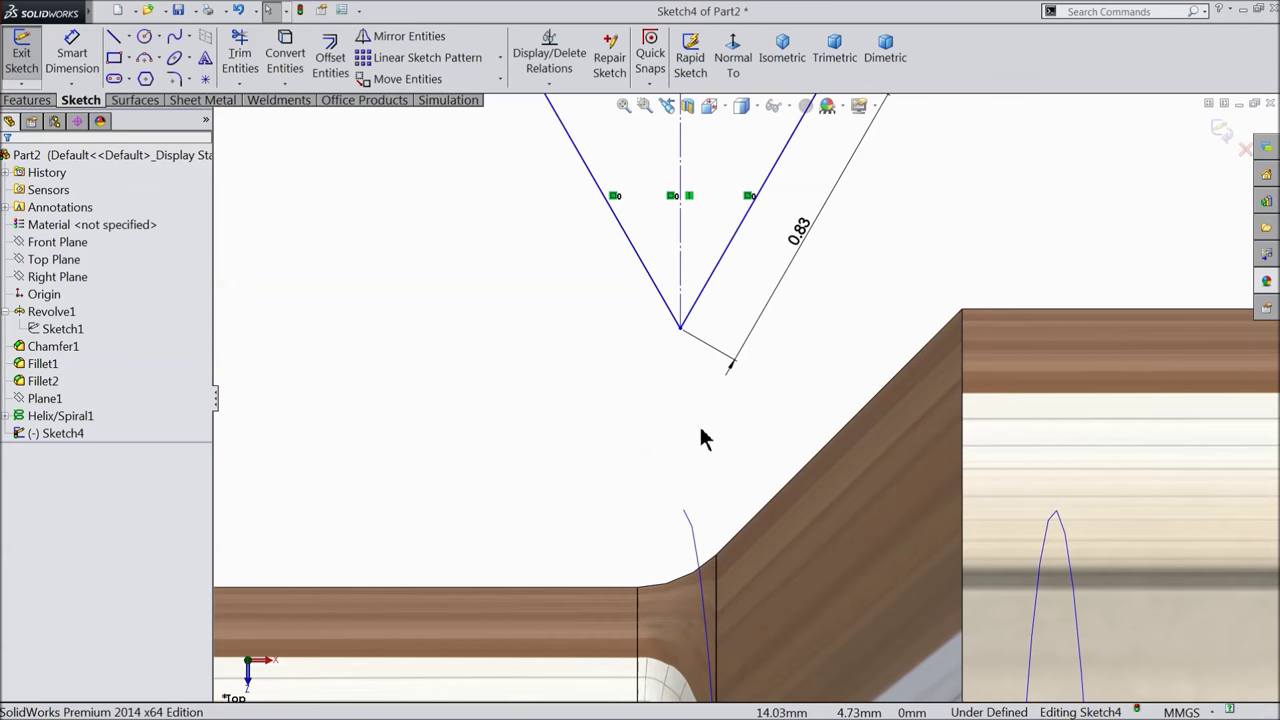
pyautogui.click(681, 330)
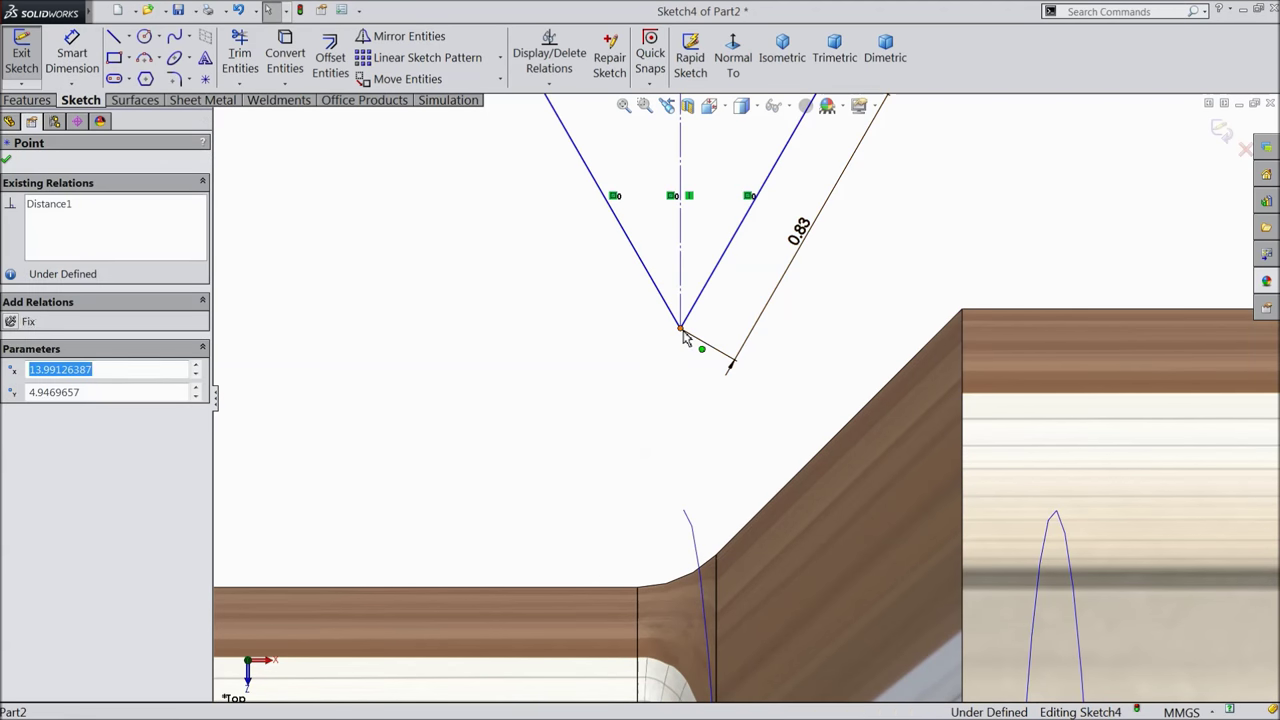
pyautogui.keyDown('ctrl'); pyautogui.click(690, 527); pyautogui.keyUp('ctrl')
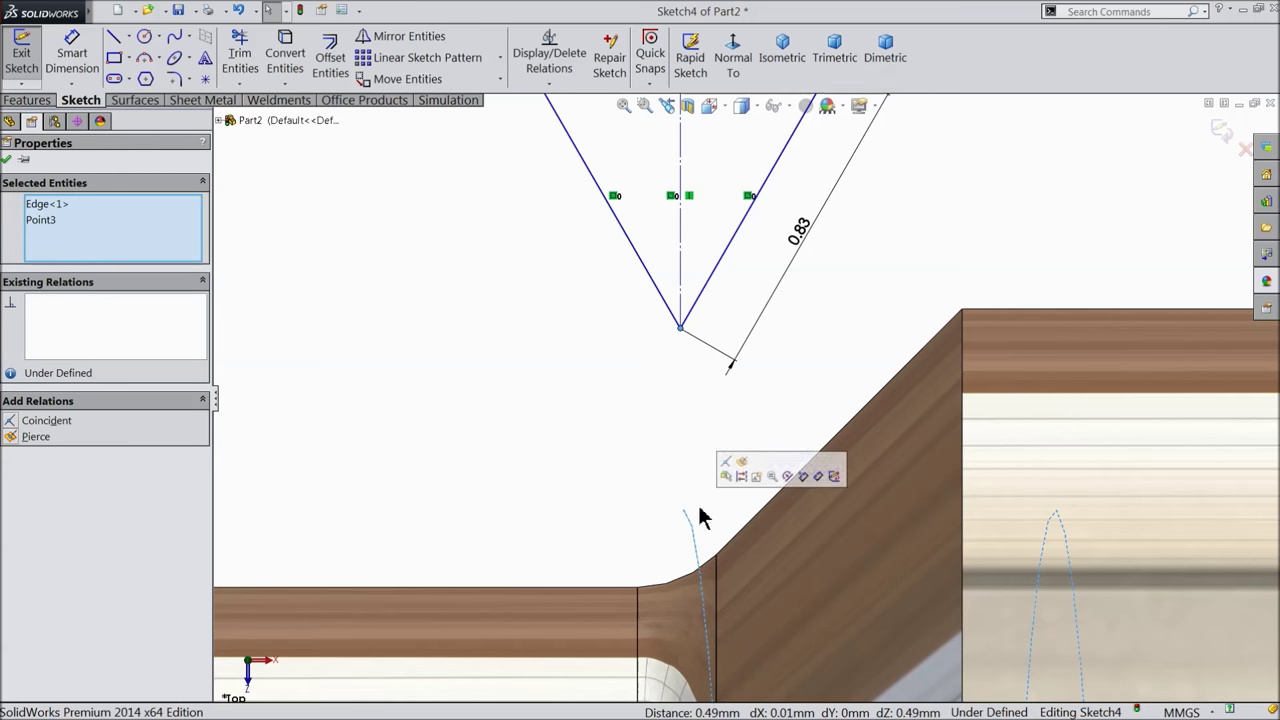
pyautogui.click(741, 465)
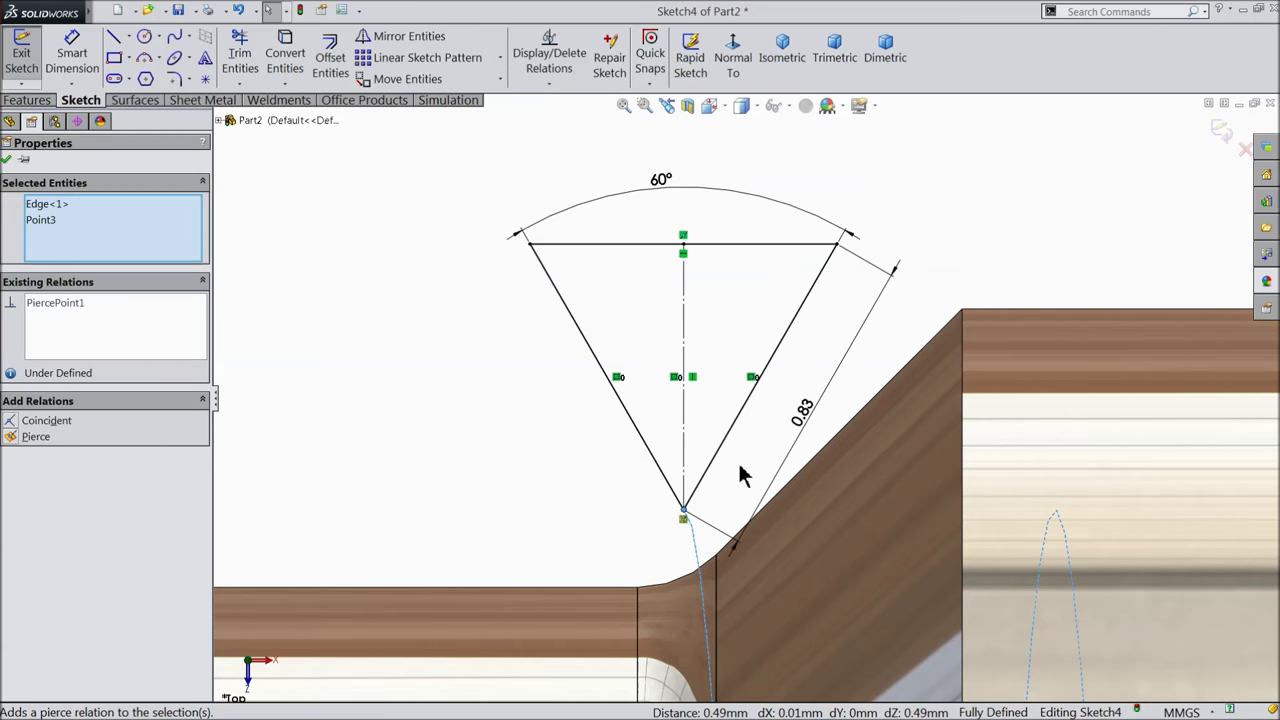
pyautogui.click(6, 159)
pyautogui.scroll(1, 729, 429)
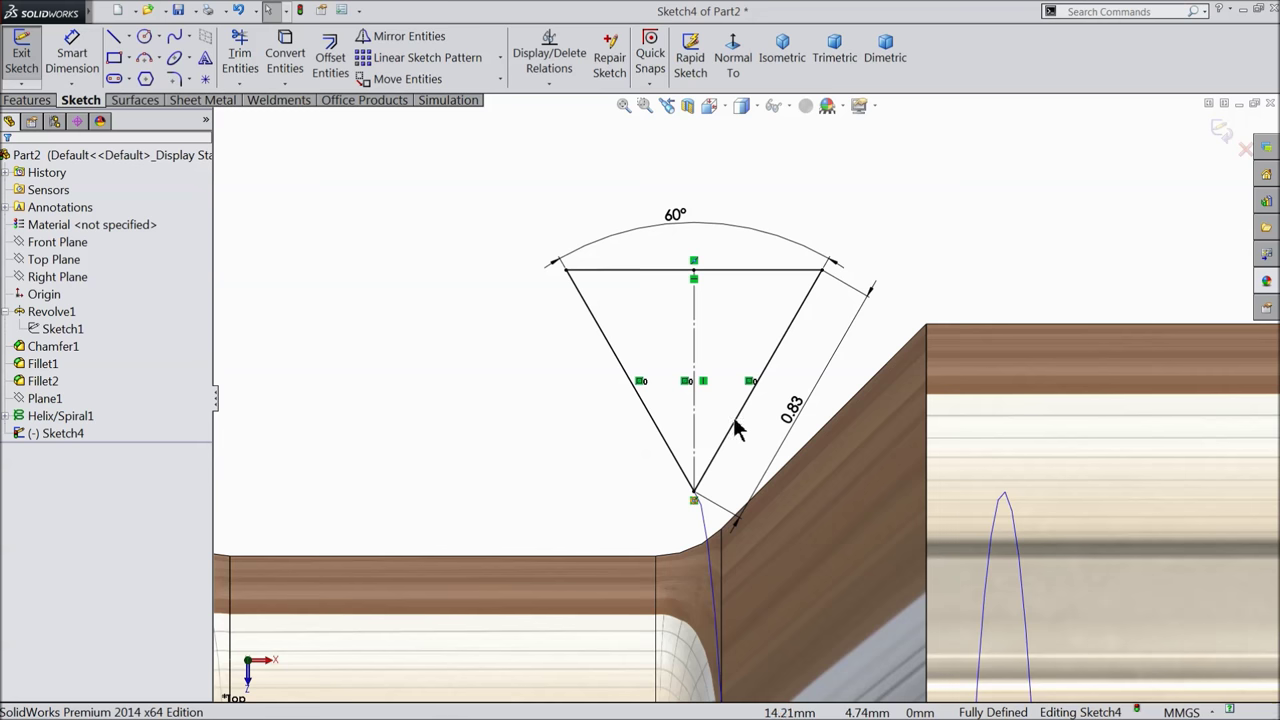
pyautogui.click(1220, 130)
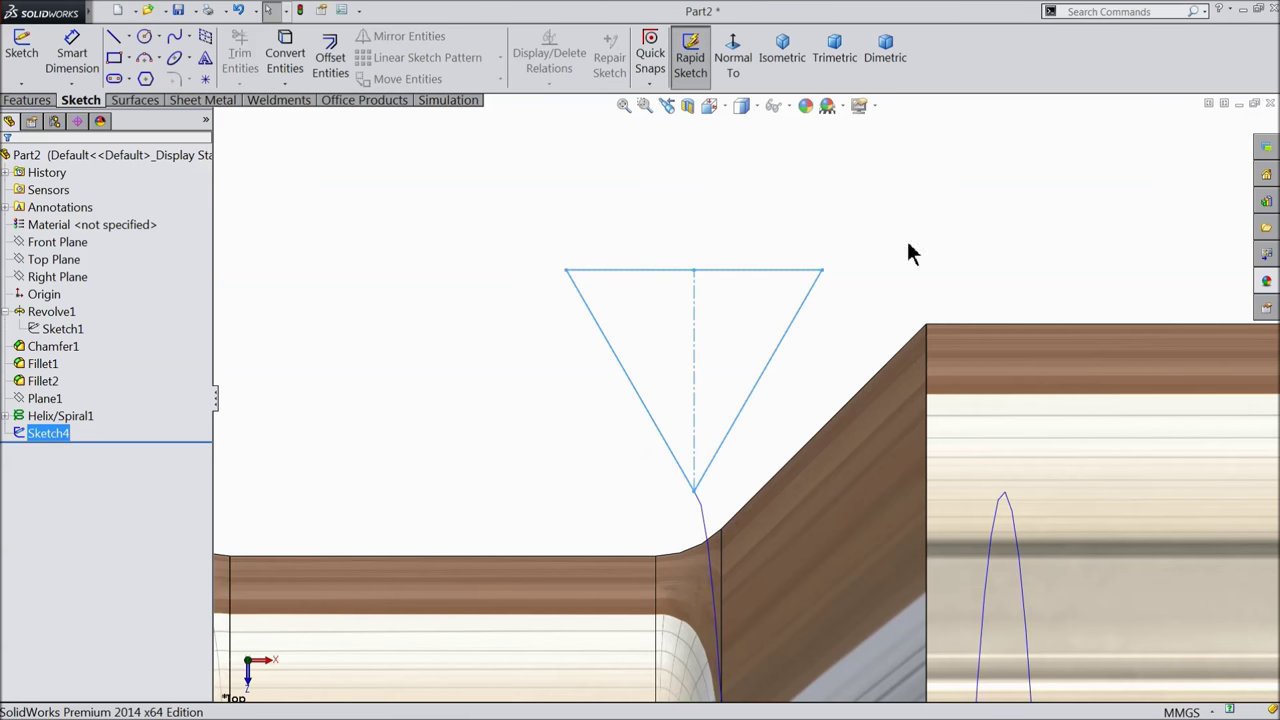
pyautogui.click(38, 101)
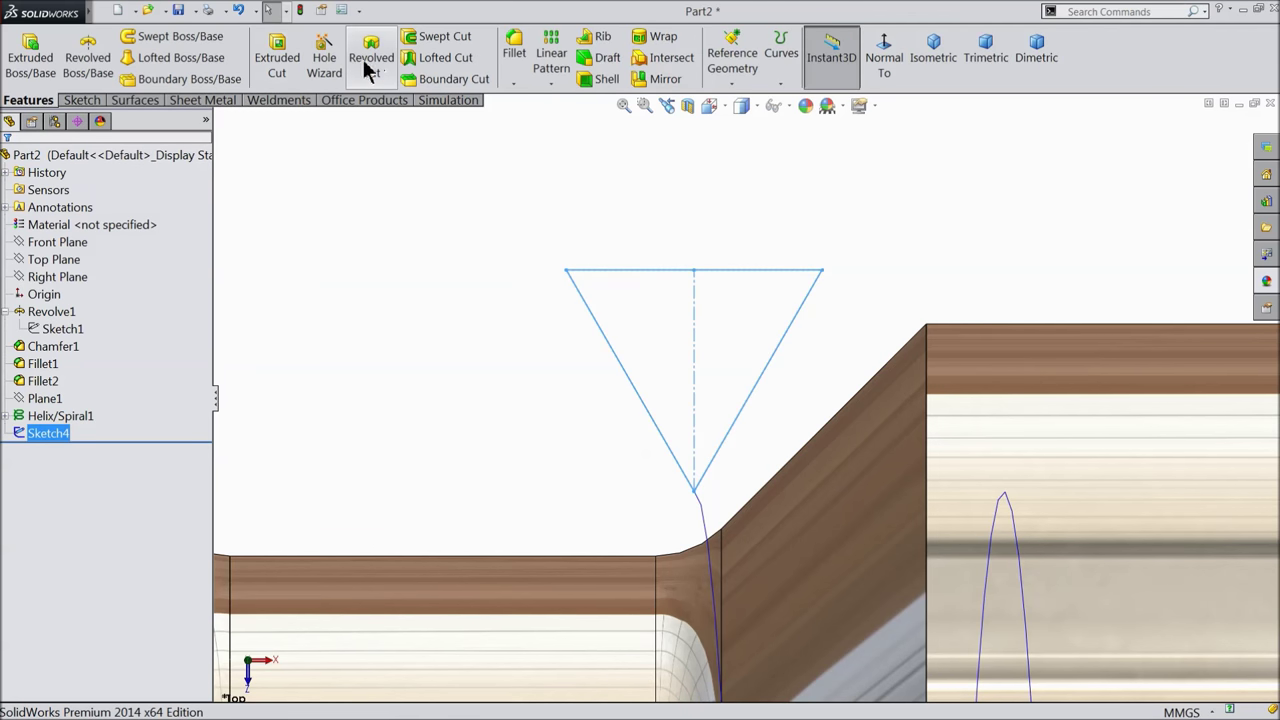
# - Create a swept cut of Sketch4 along Helix/Spiral1 to form the threads
pyautogui.click(443, 38)
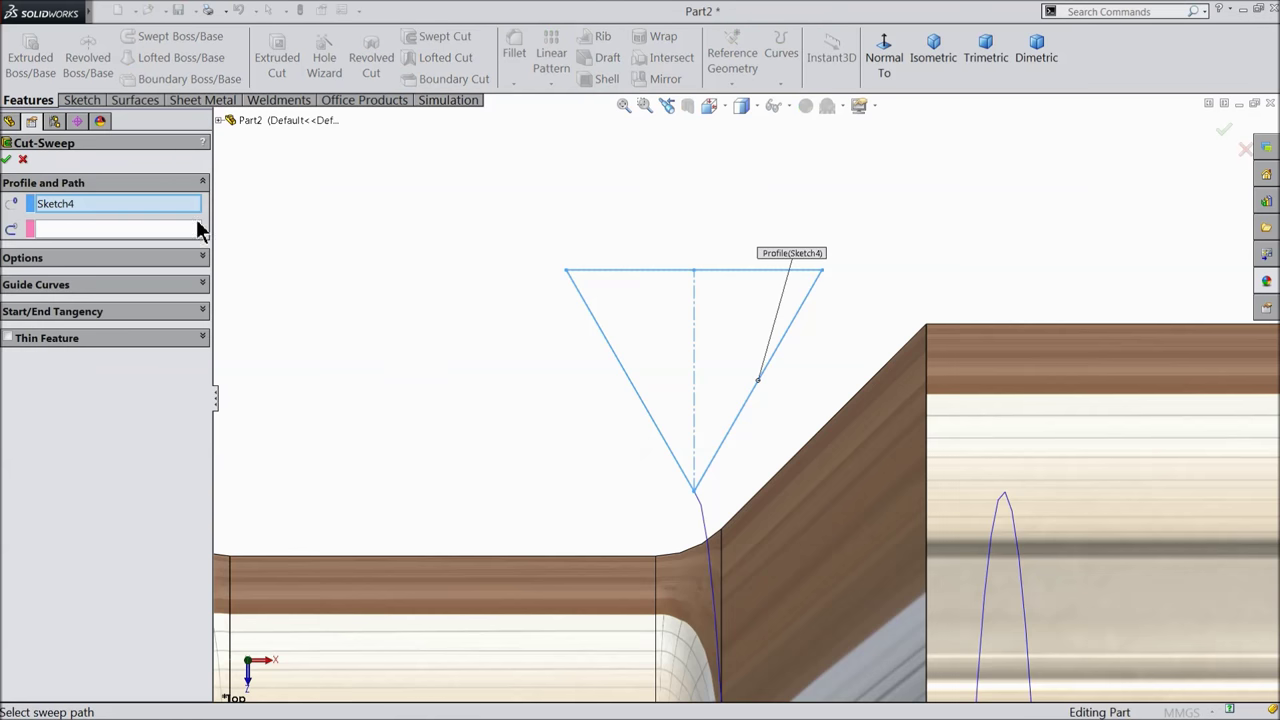
pyautogui.click(117, 231)
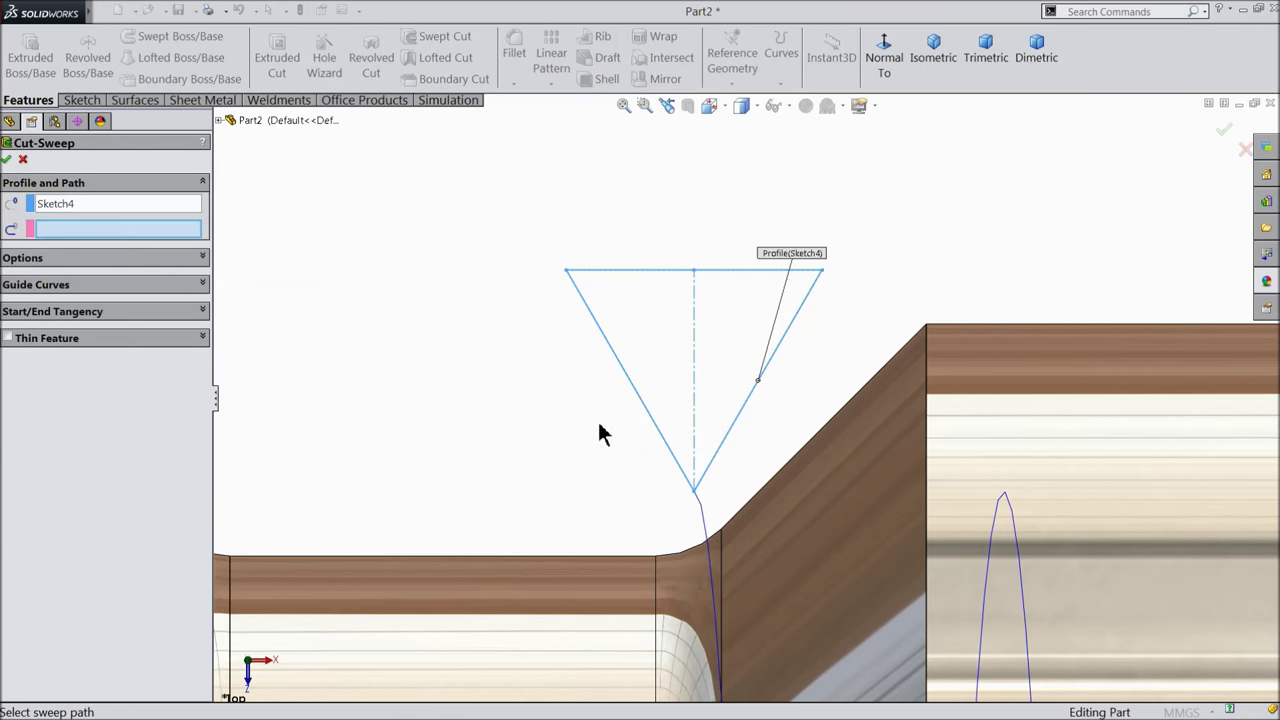
pyautogui.click(706, 512)
pyautogui.scroll(5, 548, 410)
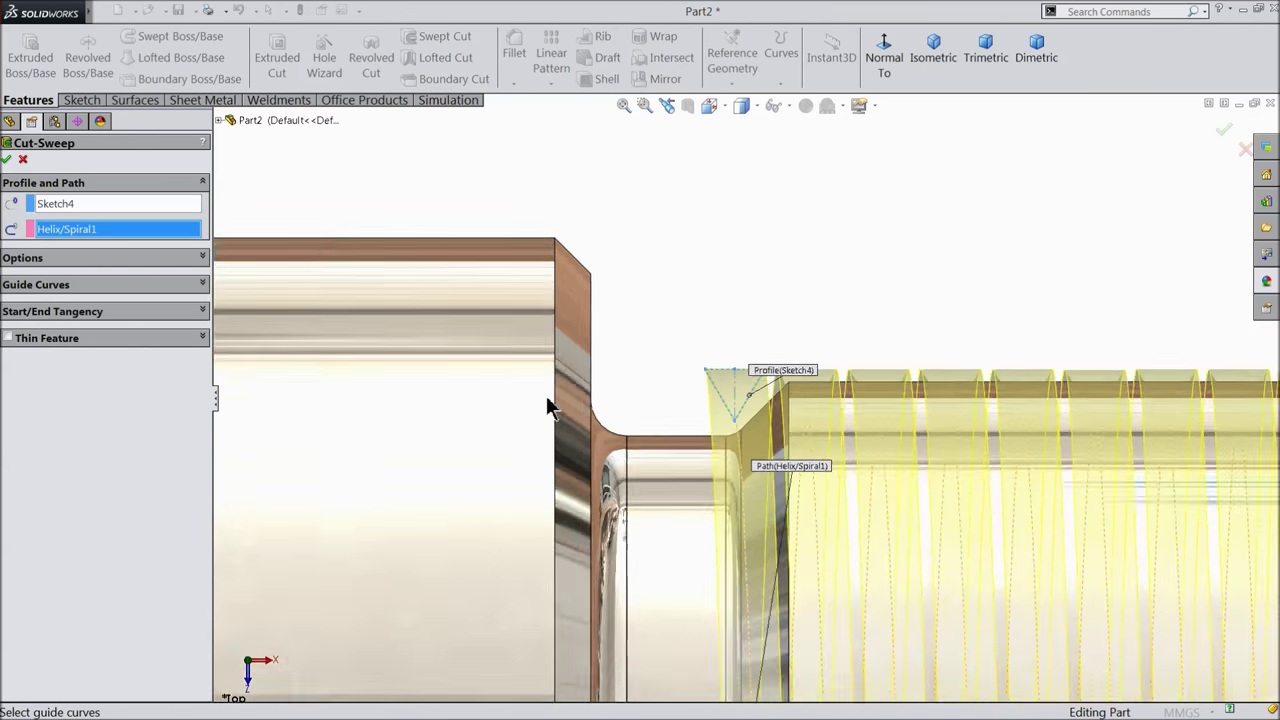
pyautogui.scroll(-2, 600, 390)
pyautogui.scroll(-2, 520, 382)
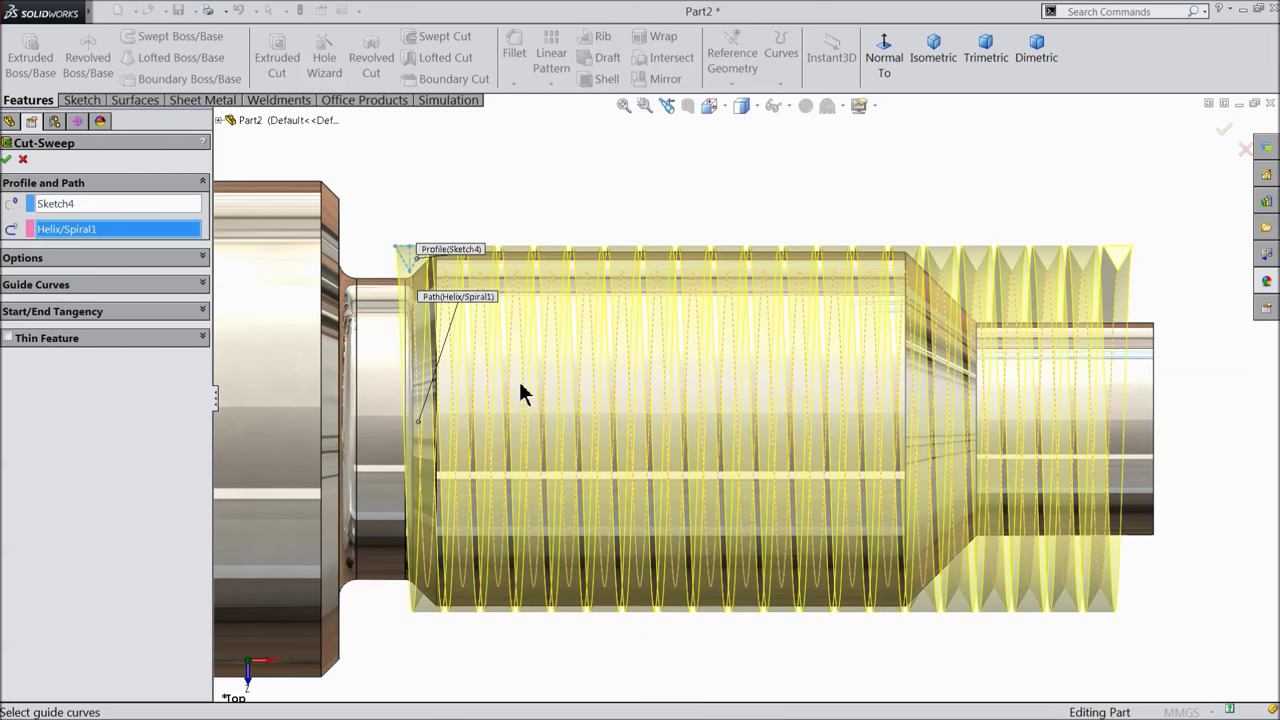
pyautogui.click(7, 159)
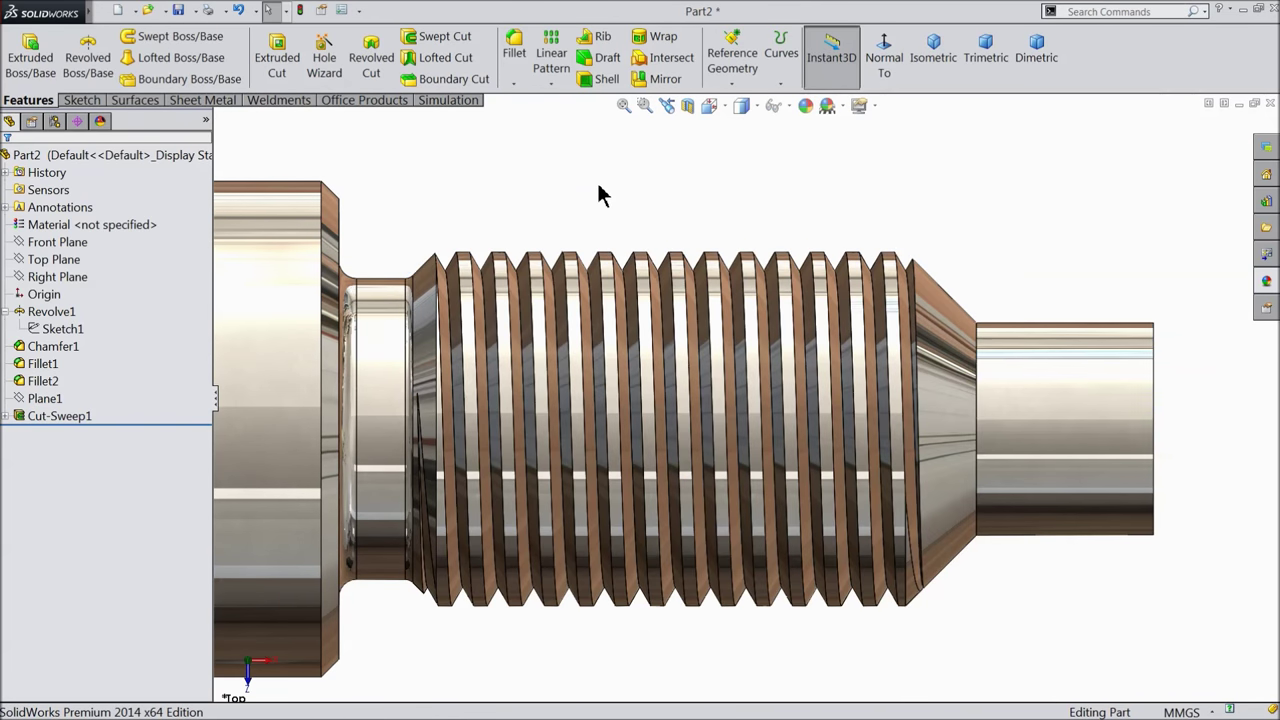
# - Orbit and zoom around the part to inspect the threads and the small end
pyautogui.moveTo(598, 195)
pyautogui.mouseDown(button='middle')
pyautogui.moveTo(640, 191)
pyautogui.moveTo(591, 177)
pyautogui.moveTo(577, 143)
pyautogui.moveTo(611, 189)
pyautogui.moveTo(594, 180)
pyautogui.mouseUp(button='middle')
pyautogui.scroll(-3, 590, 387)
pyautogui.scroll(3, 590, 387)
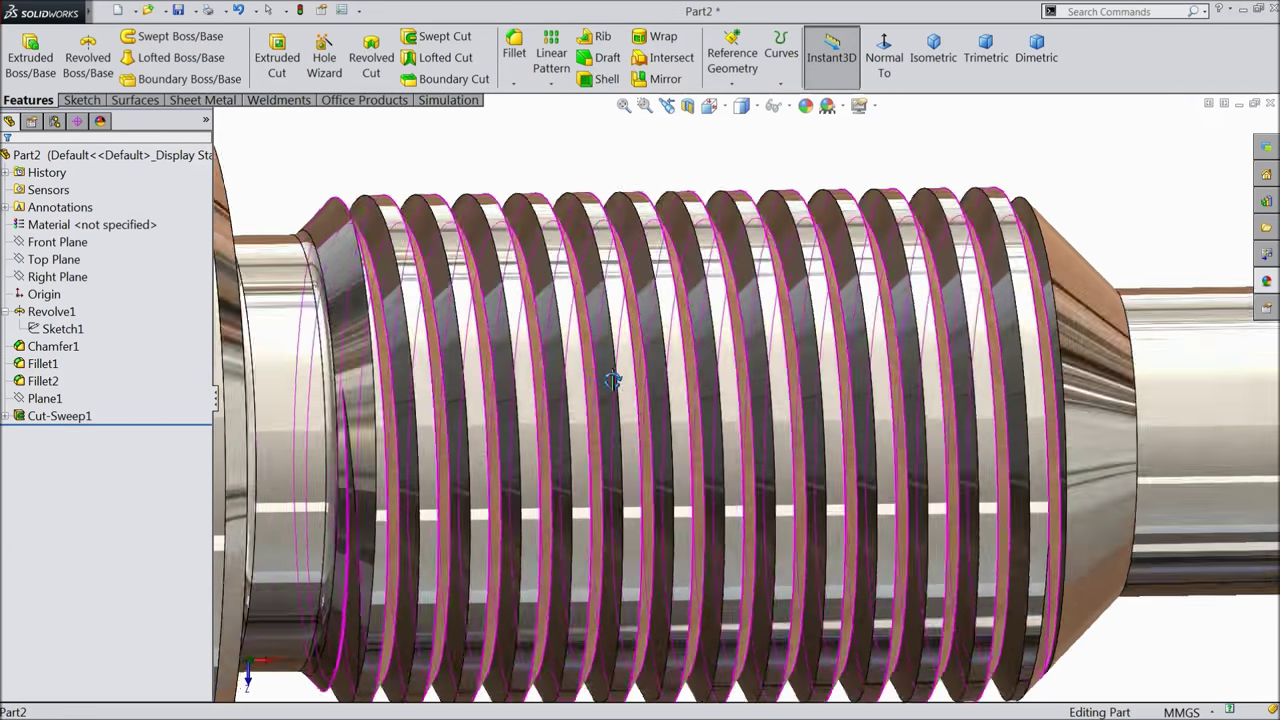
pyautogui.moveTo(590, 387); pyautogui.dragTo(580, 363, button='middle')
pyautogui.scroll(-3, 620, 173)
pyautogui.moveTo(634, 175); pyautogui.dragTo(609, 169, button='middle')
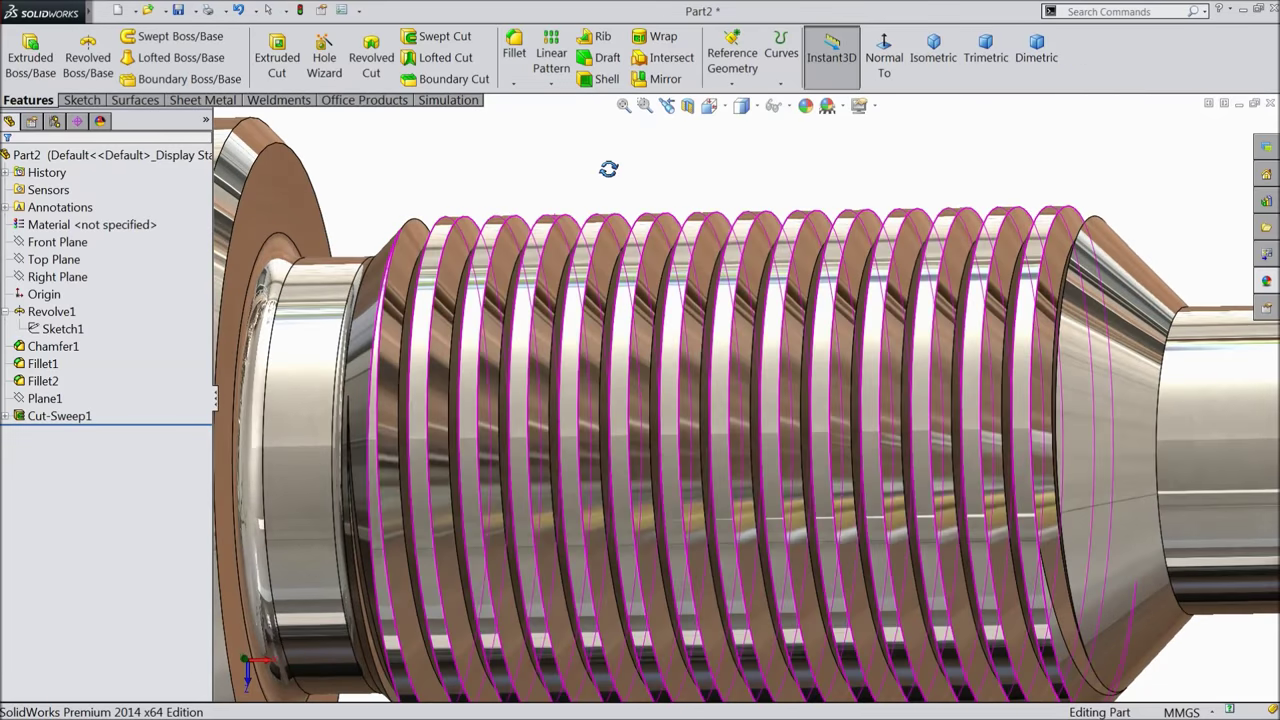
pyautogui.scroll(5, 646, 214)
pyautogui.moveTo(646, 217); pyautogui.dragTo(675, 204, button='middle')
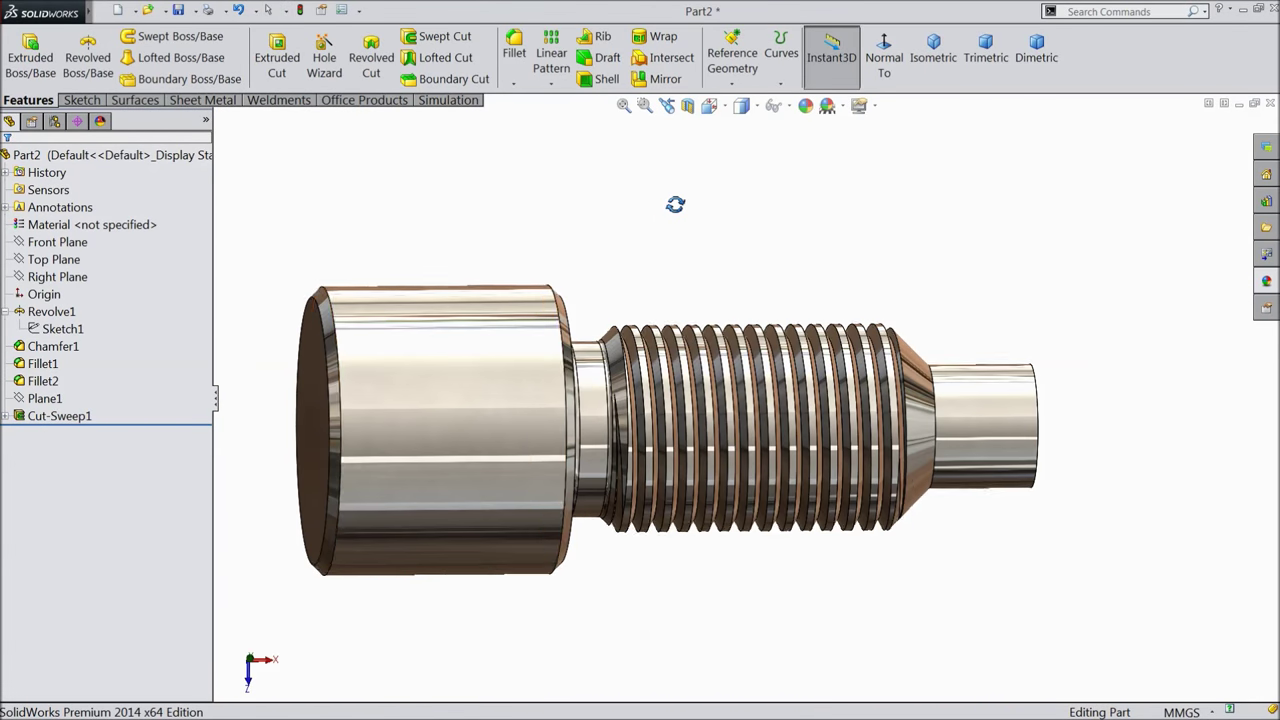
pyautogui.click(490, 365)
pyautogui.scroll(-2, 571, 429)
pyautogui.click(651, 200)
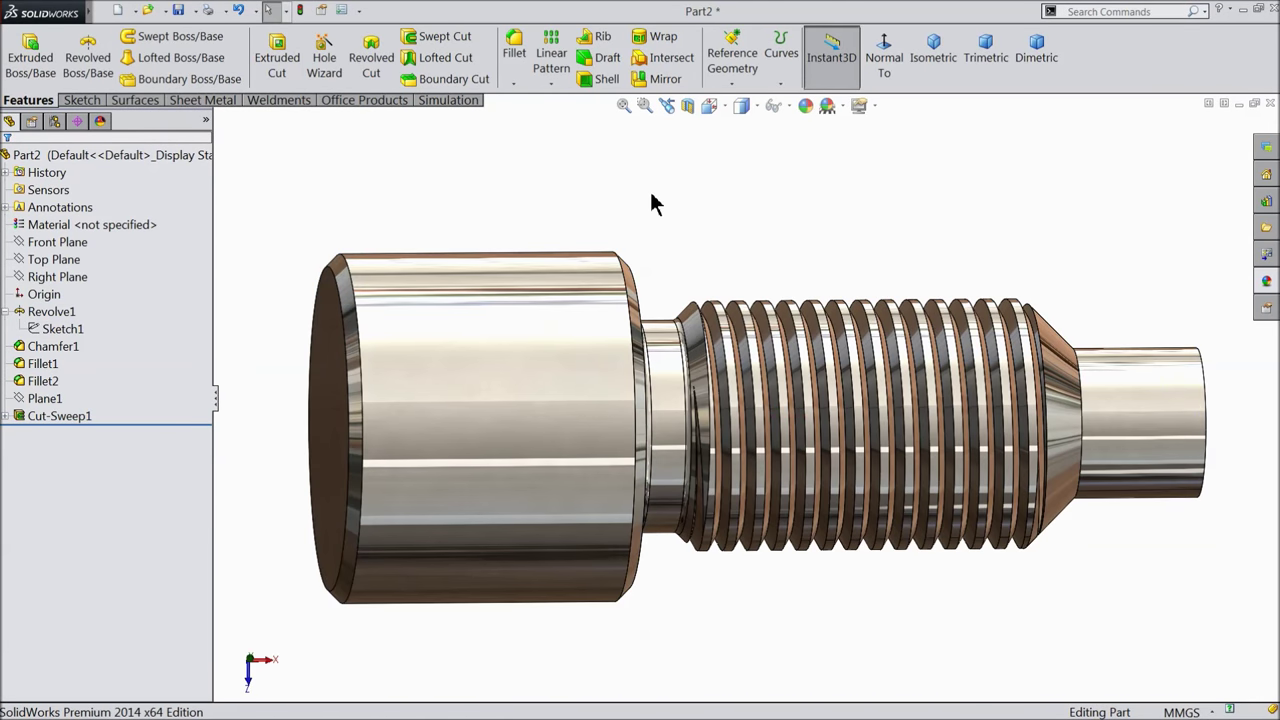
pyautogui.moveTo(651, 200); pyautogui.dragTo(614, 218, button='middle')
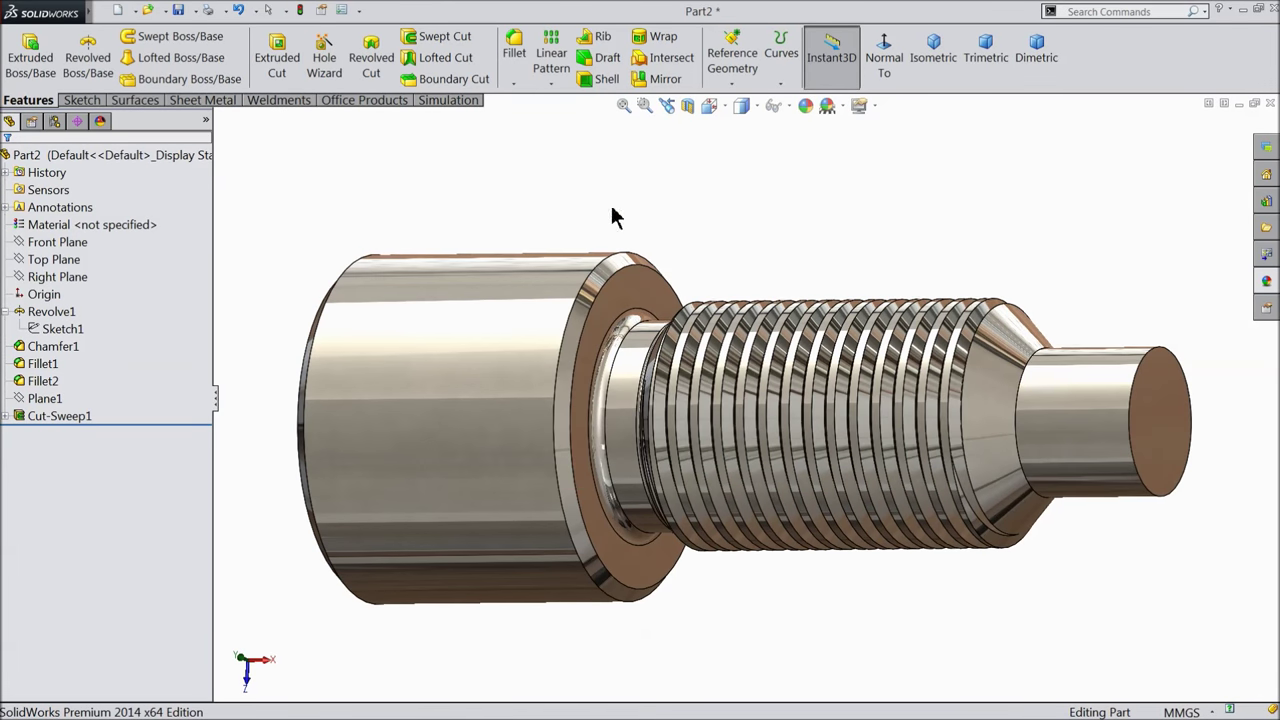
# - Chamfer the small tip's end edge 3 mm at 45° into a pointed cone
pyautogui.click(514, 84)
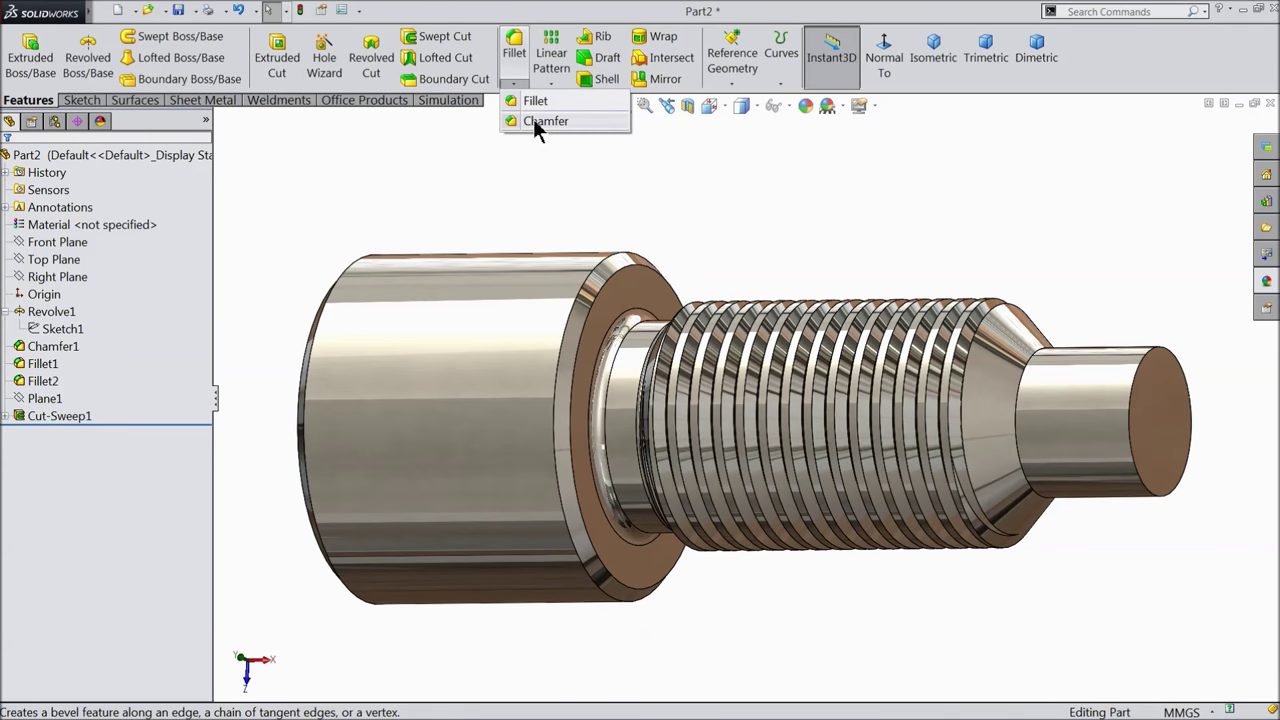
pyautogui.click(540, 121)
pyautogui.write('3')
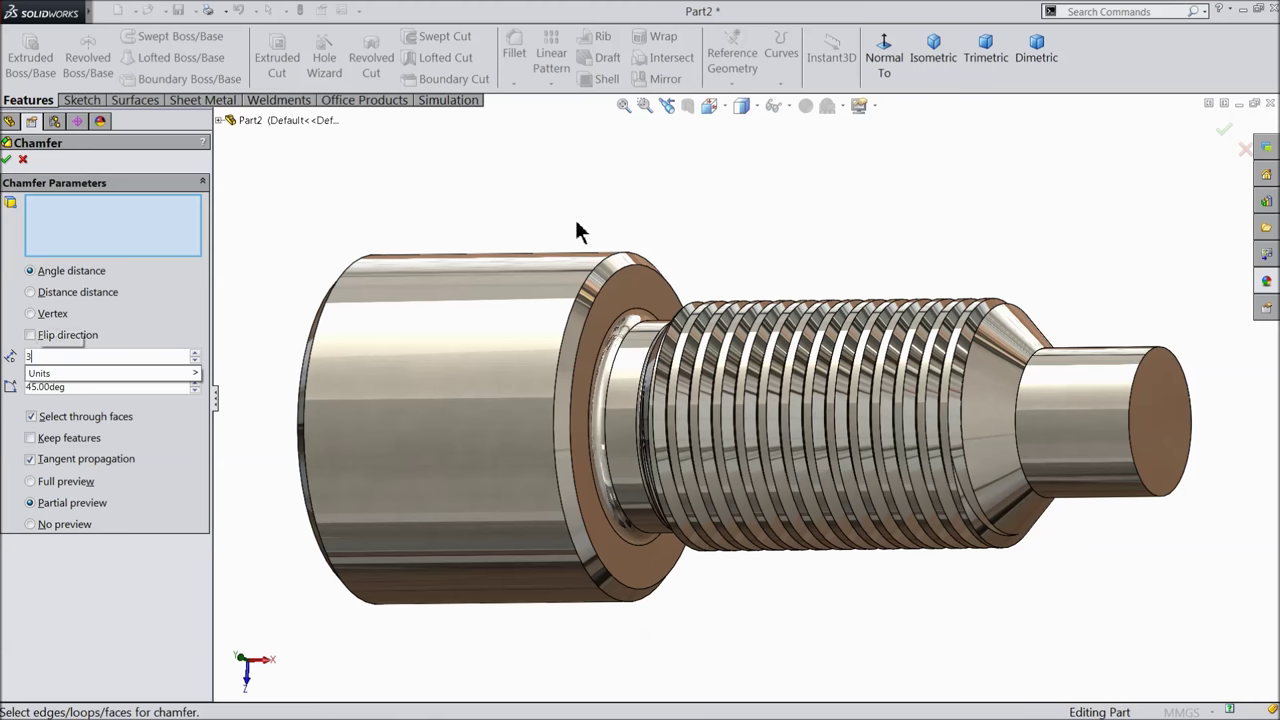
pyautogui.press('Return')
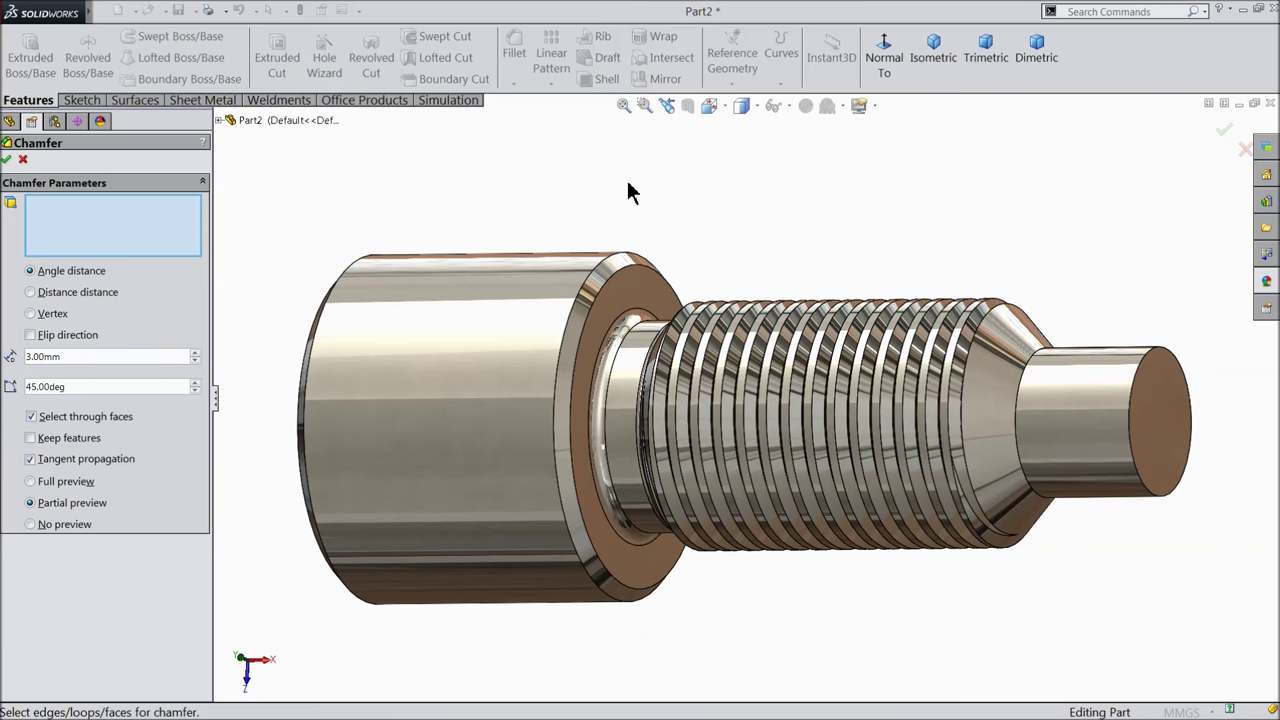
pyautogui.click(1135, 402)
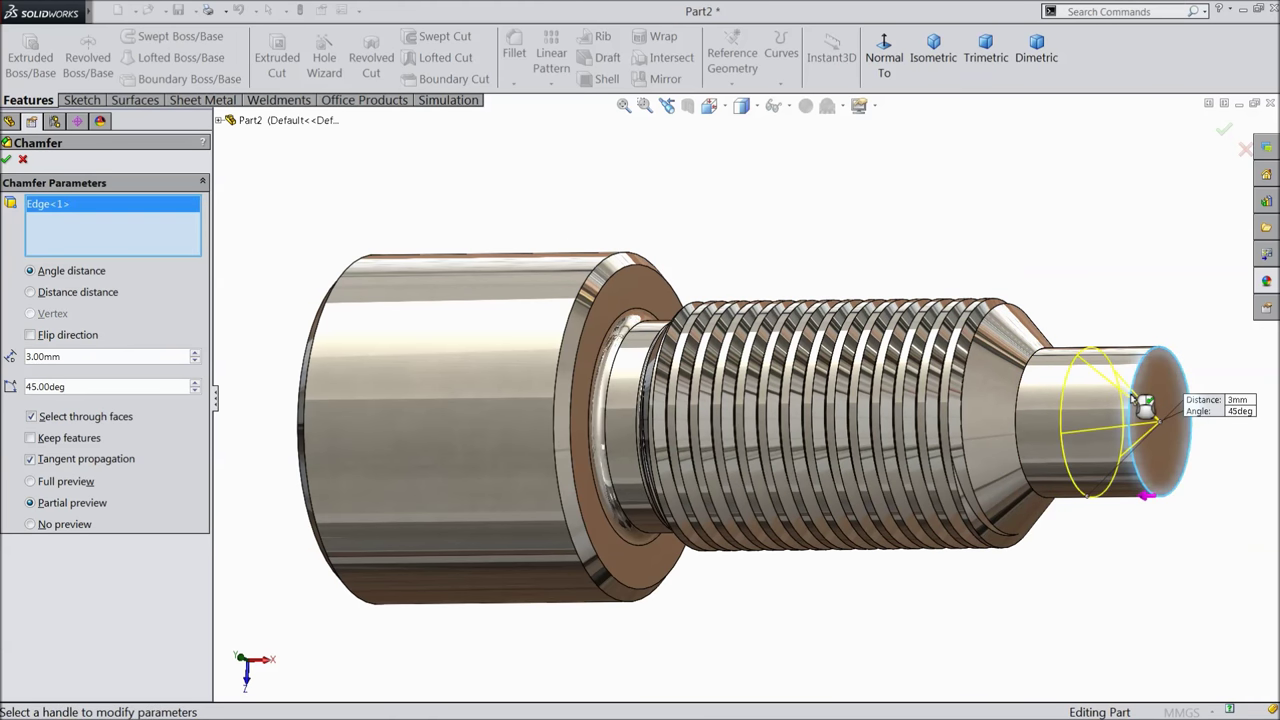
pyautogui.click(8, 161)
pyautogui.moveTo(640, 209)
pyautogui.mouseDown(button='middle')
pyautogui.moveTo(637, 234)
pyautogui.moveTo(614, 226)
pyautogui.moveTo(680, 249)
pyautogui.moveTo(660, 229)
pyautogui.moveTo(721, 222)
pyautogui.moveTo(766, 251)
pyautogui.mouseUp(button='middle')
pyautogui.click(453, 427)
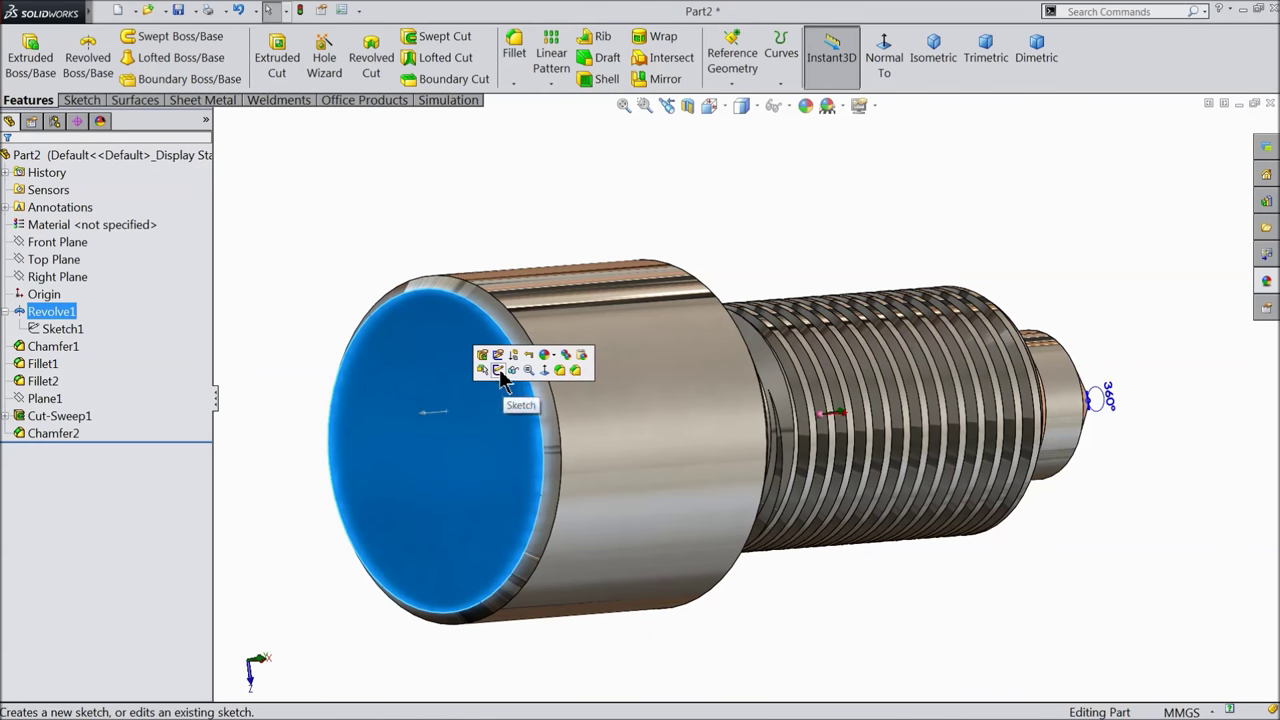
# - Start a sketch on the head's end face, view it normal, and draw a circle at the origin
pyautogui.click(500, 372)
pyautogui.click(884, 55)
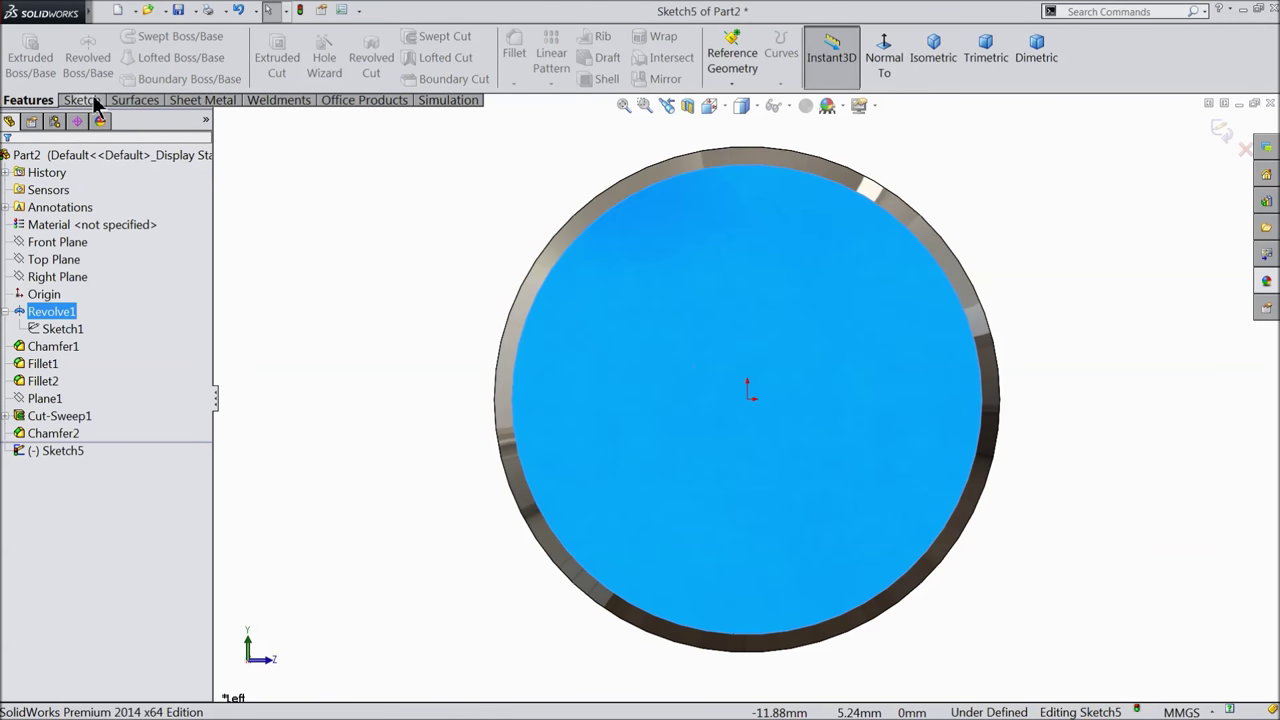
pyautogui.click(82, 100)
pyautogui.click(145, 38)
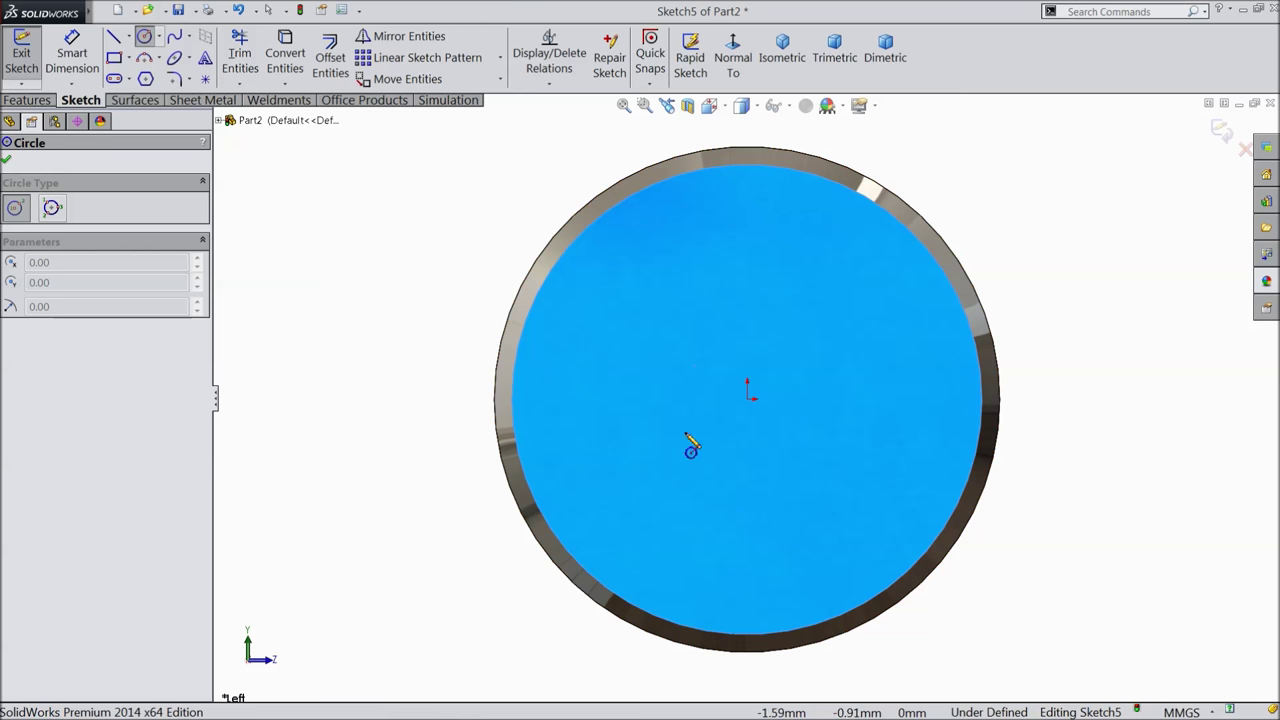
pyautogui.click(748, 399)
pyautogui.click(488, 285)
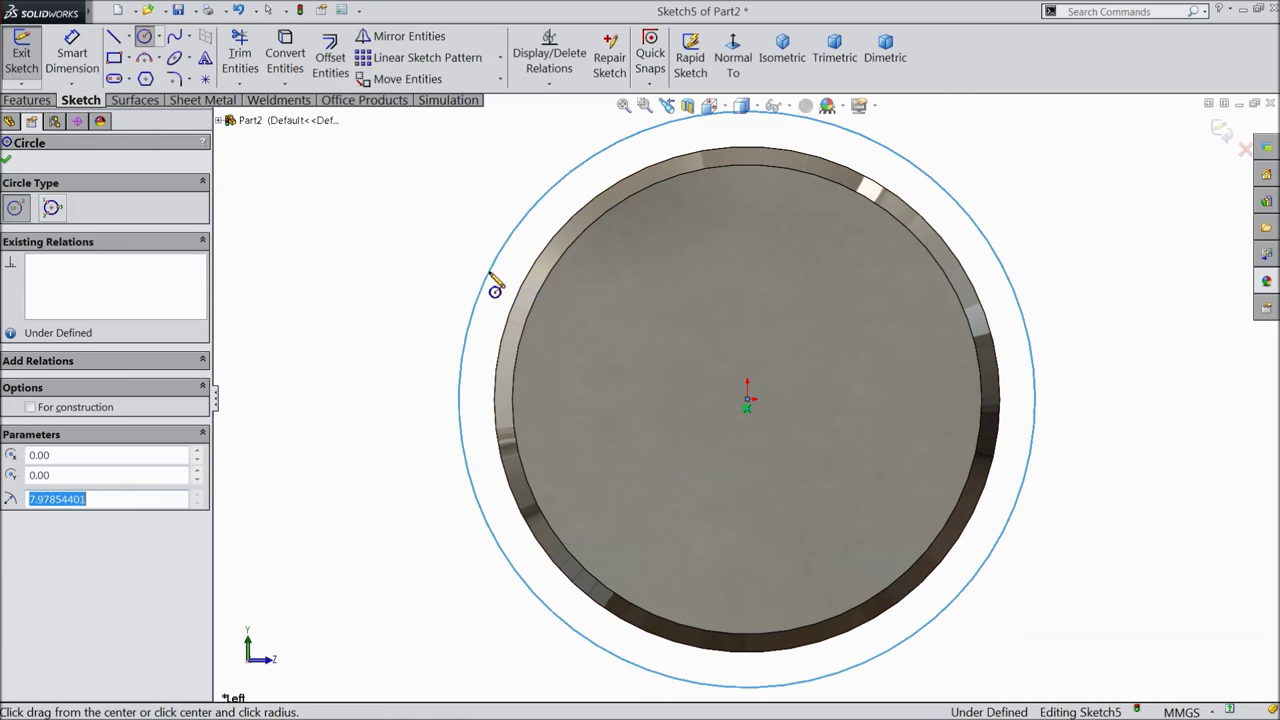
# - Dimension the circle to a 13.5 mm diameter
pyautogui.click(100, 62)
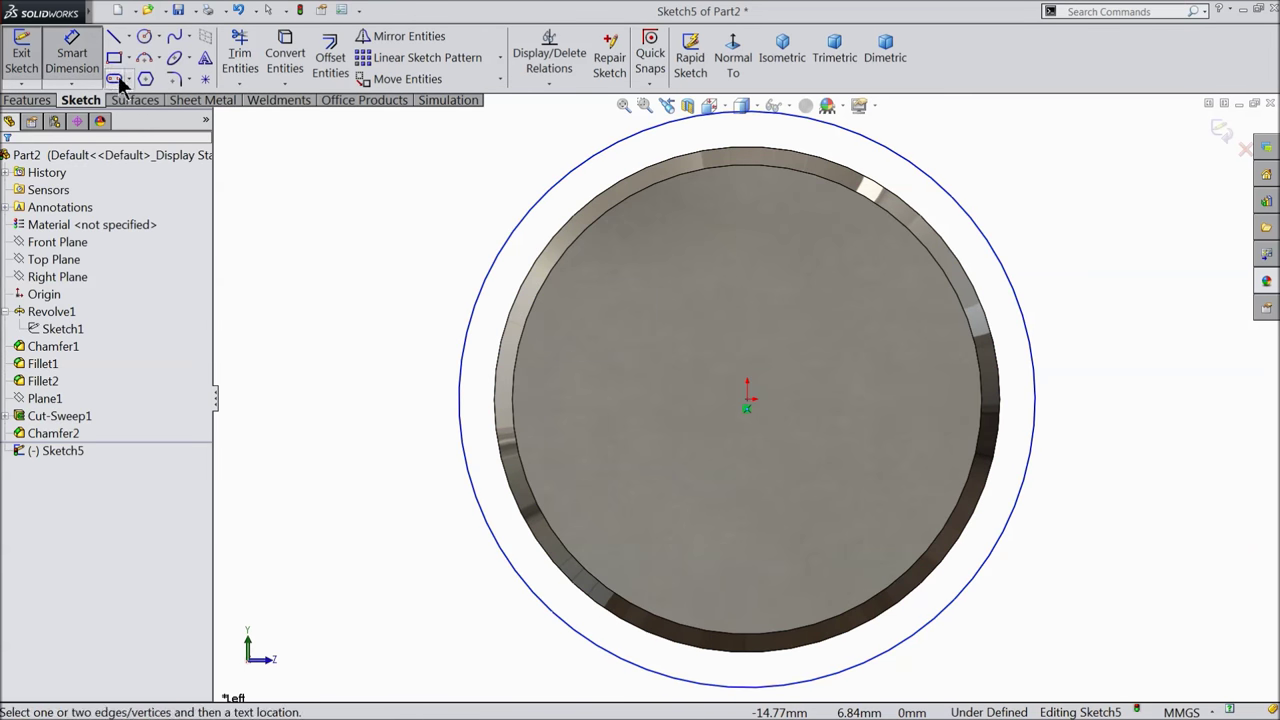
pyautogui.click(468, 354)
pyautogui.click(418, 378)
pyautogui.write('13.5')
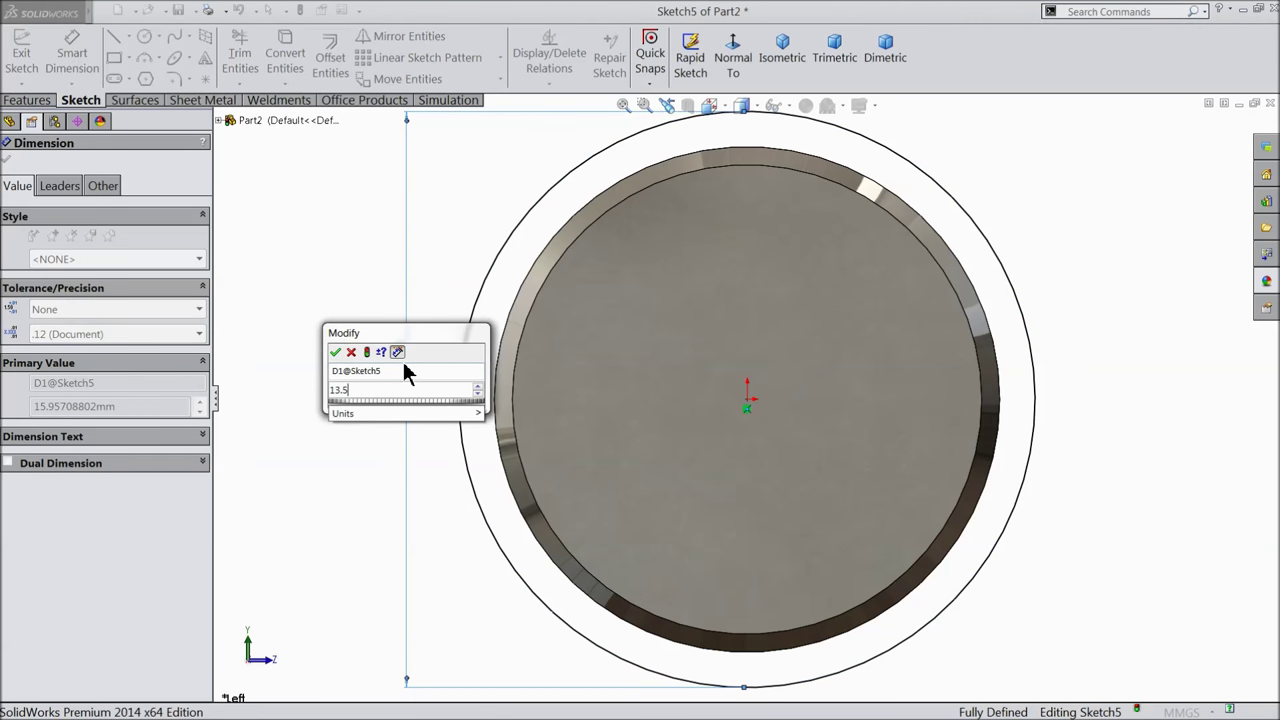
pyautogui.click(340, 352)
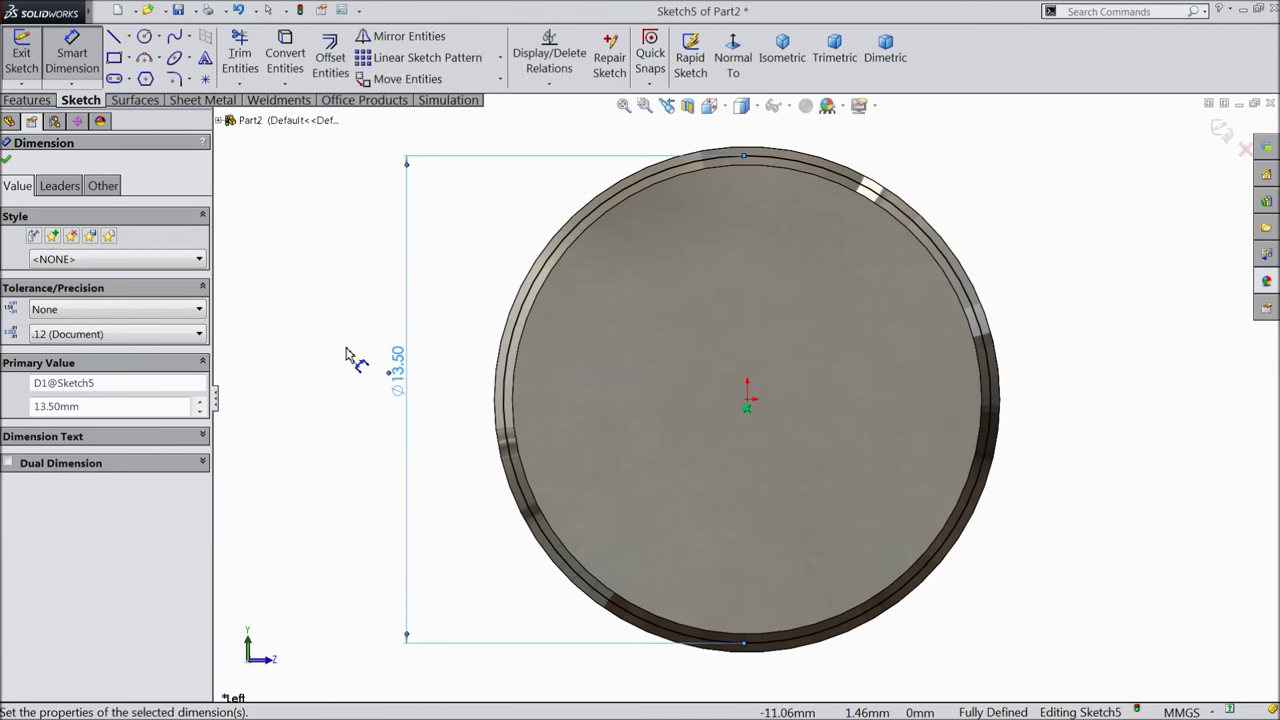
pyautogui.click(26, 100)
# - Create a reversed helix on the Ø13.5 circle with 25 mm pitch and 0.5 revolutions
pyautogui.click(780, 82)
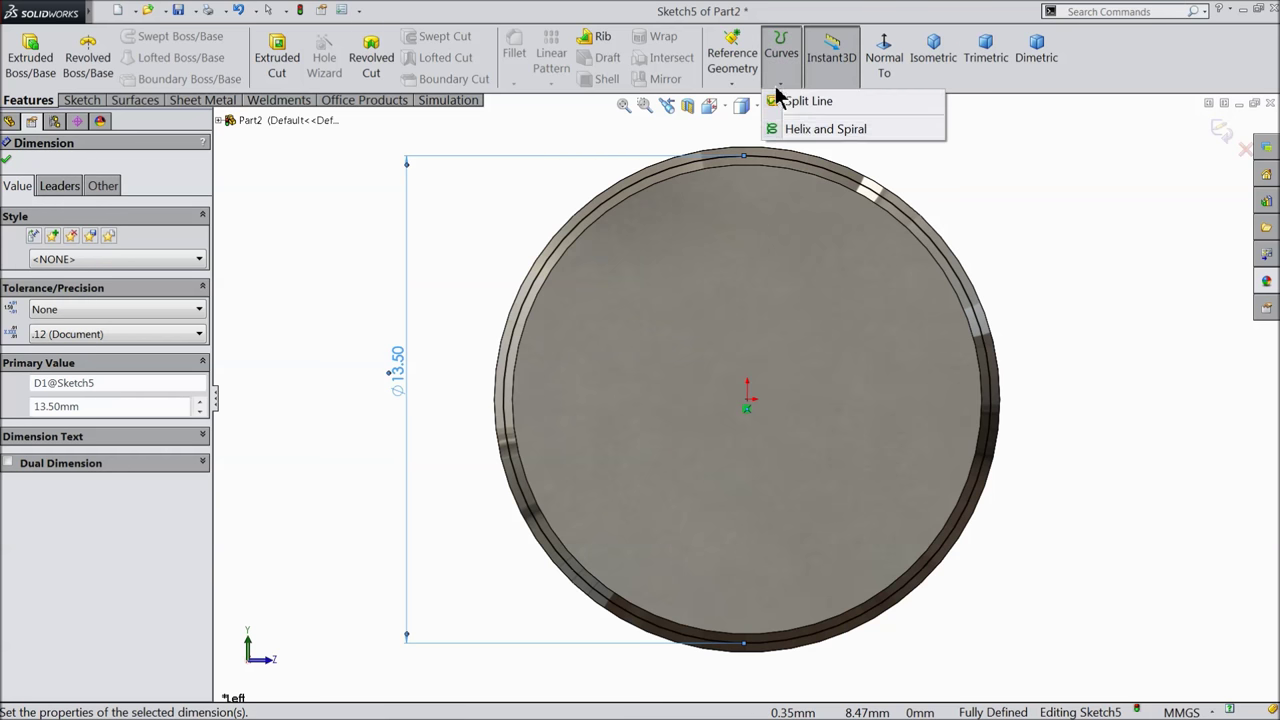
pyautogui.click(810, 130)
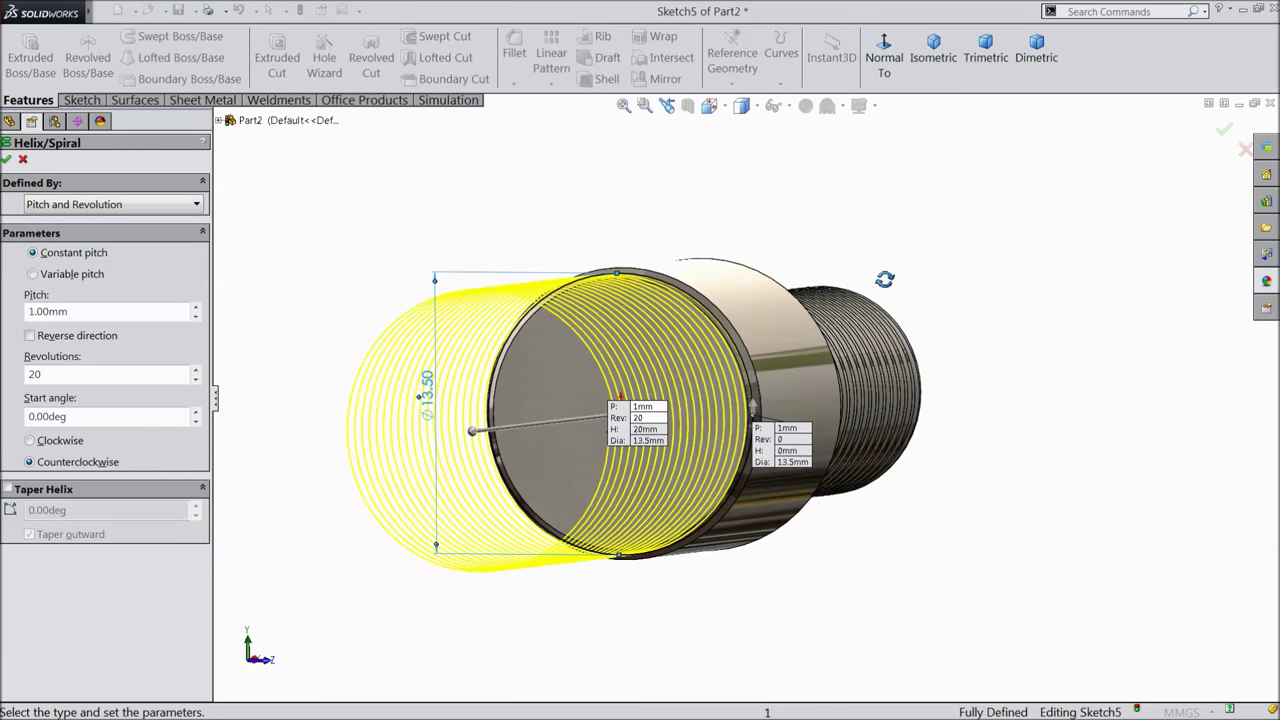
pyautogui.scroll(-4, 600, 486)
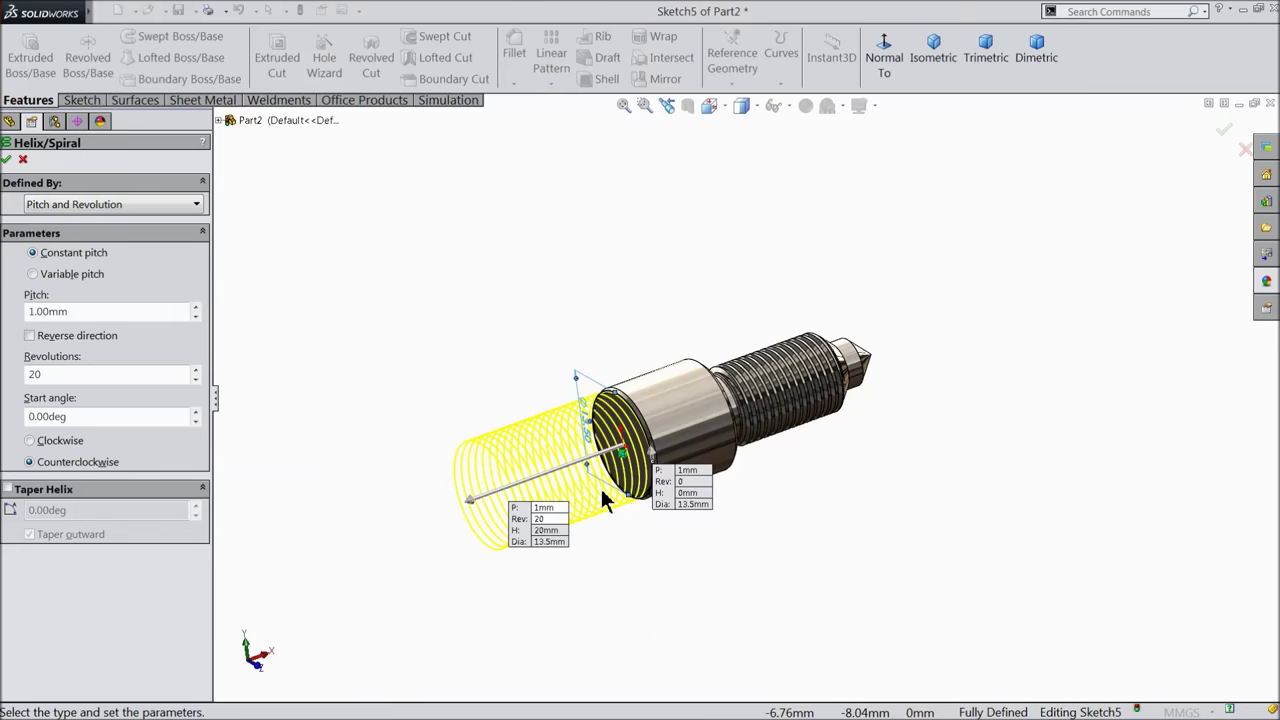
pyautogui.click(30, 336)
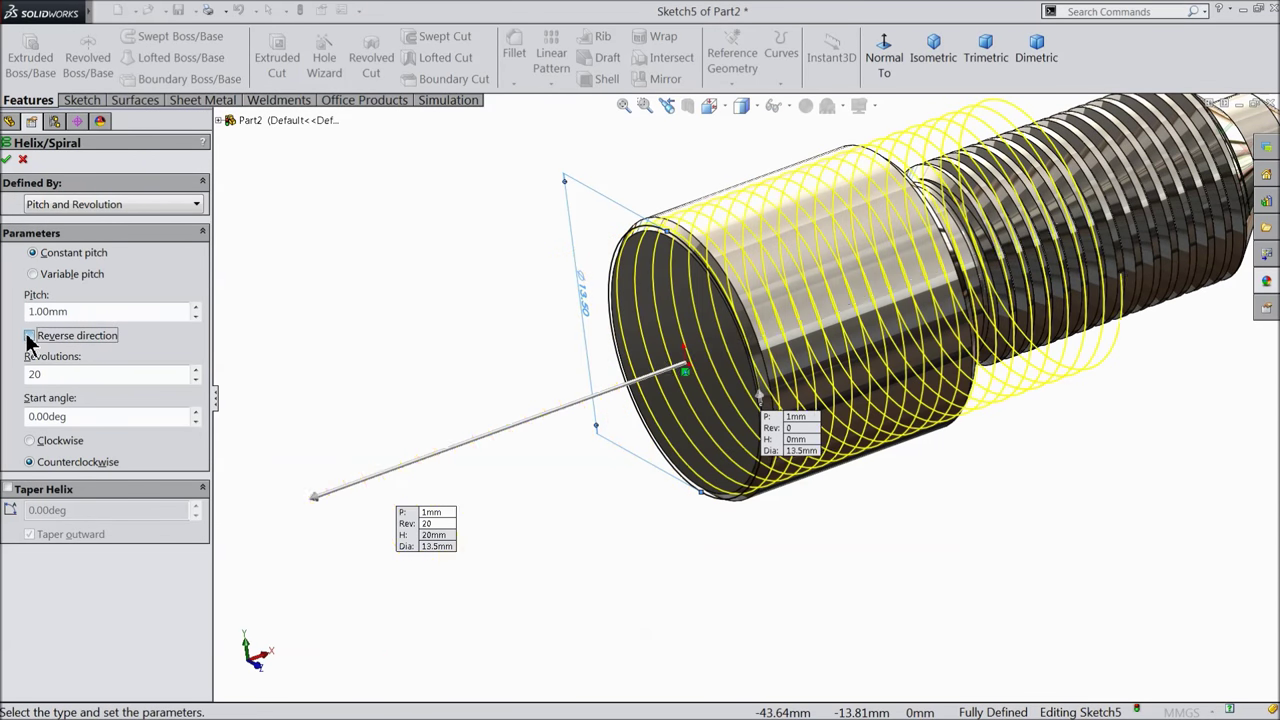
pyautogui.moveTo(78, 312); pyautogui.dragTo(14, 313)
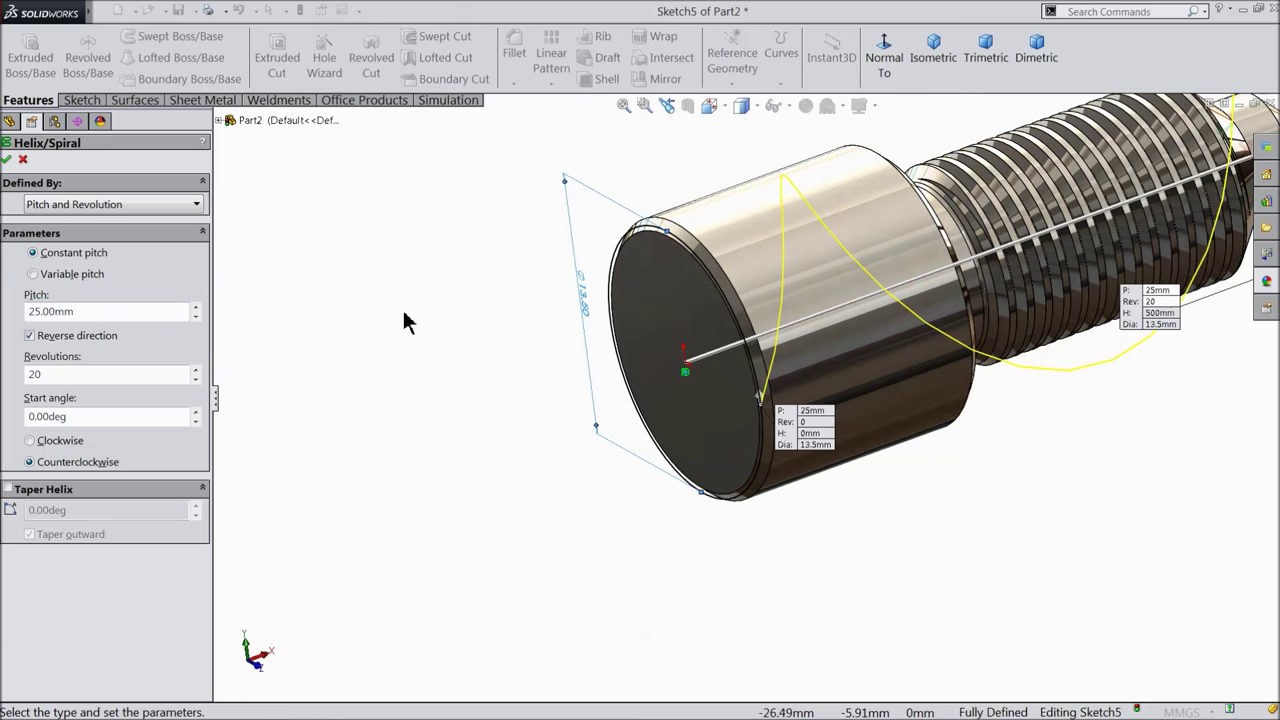
pyautogui.scroll(-3, 494, 277)
pyautogui.scroll(3, 1025, 293)
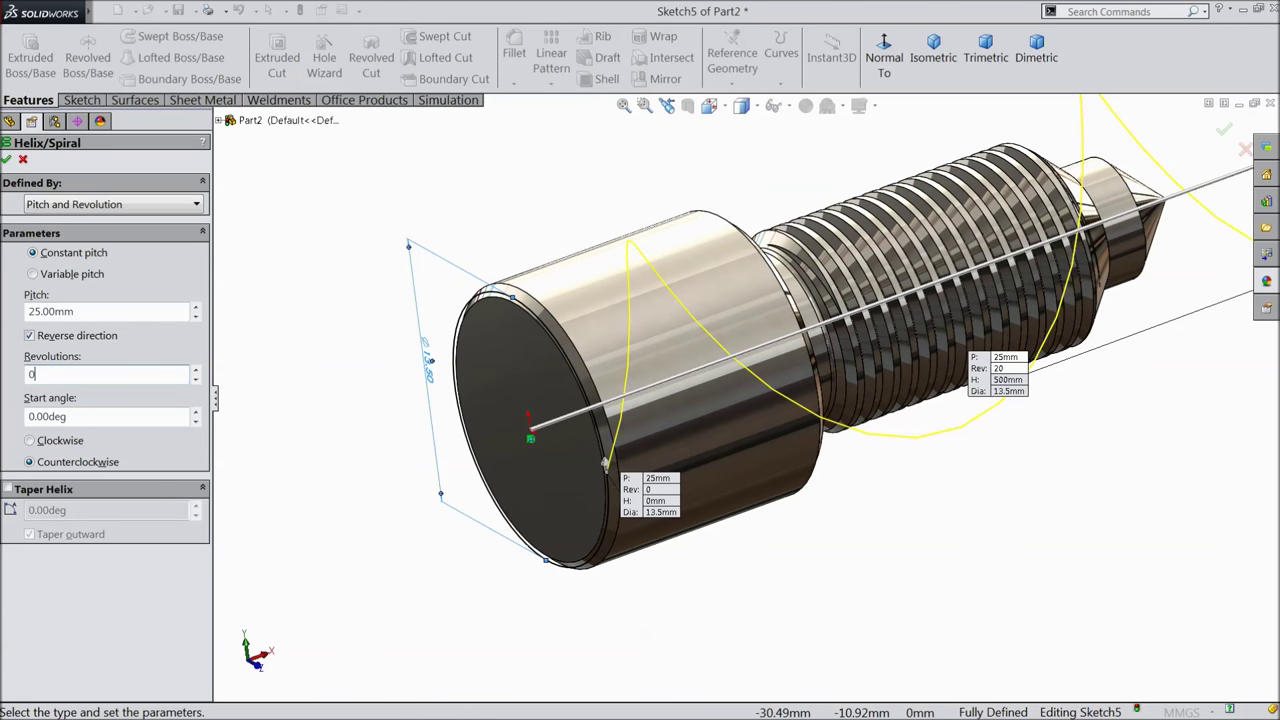
pyautogui.write('0.5')
pyautogui.press('Return')
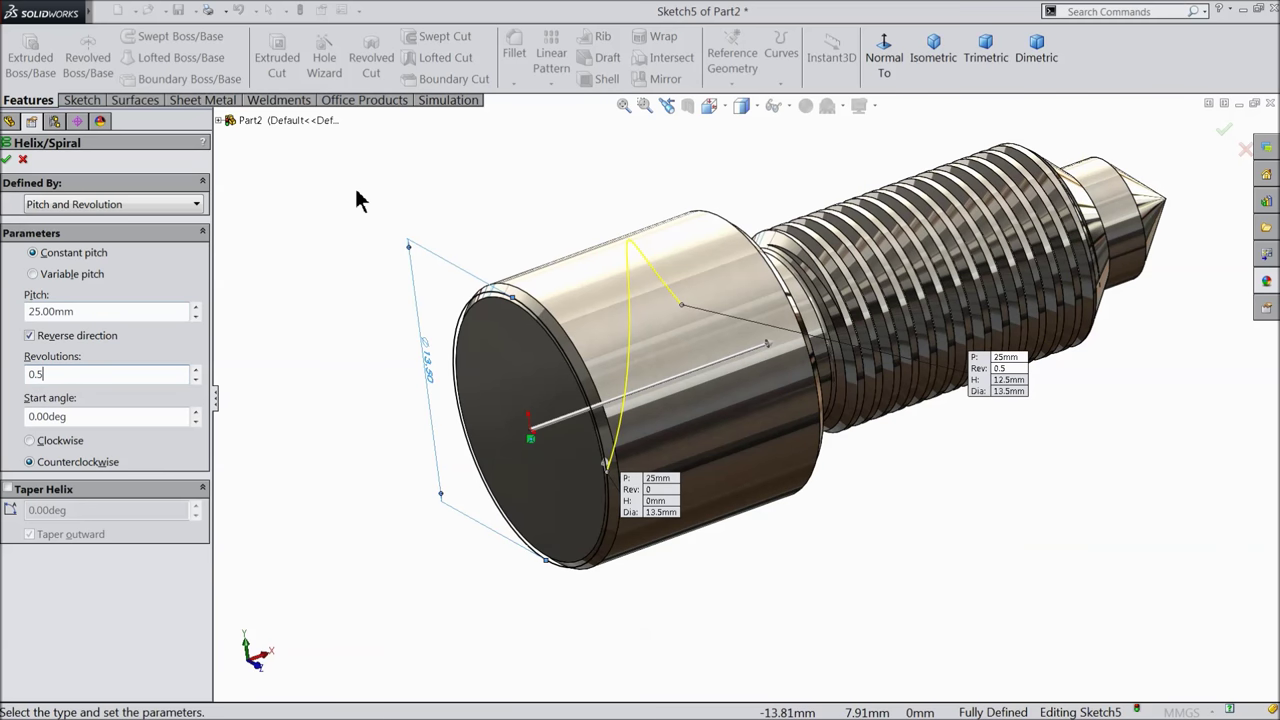
pyautogui.moveTo(360, 200); pyautogui.dragTo(506, 194, button='middle')
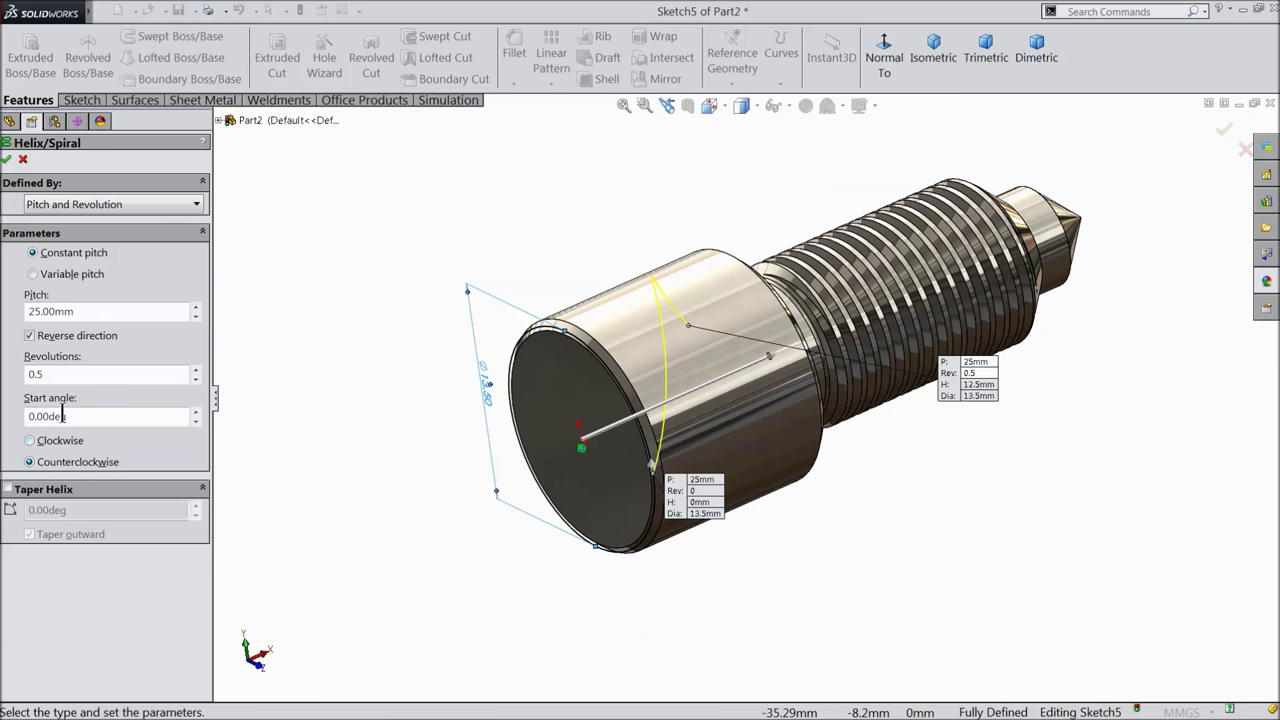
pyautogui.click(8, 160)
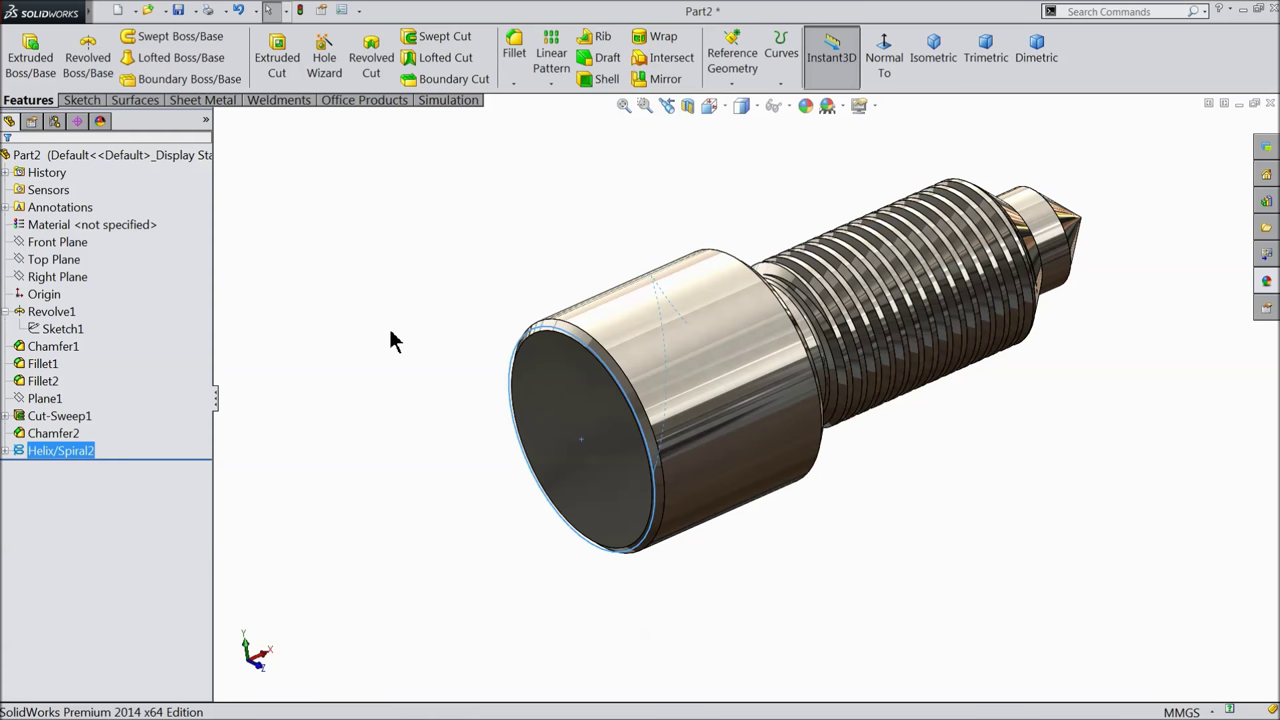
pyautogui.click(390, 340)
# - Start a new sketch on the Top Plane, viewed normal to it
pyautogui.moveTo(391, 340)
pyautogui.mouseDown(button='middle')
pyautogui.moveTo(383, 297)
pyautogui.moveTo(371, 339)
pyautogui.mouseUp(button='middle')
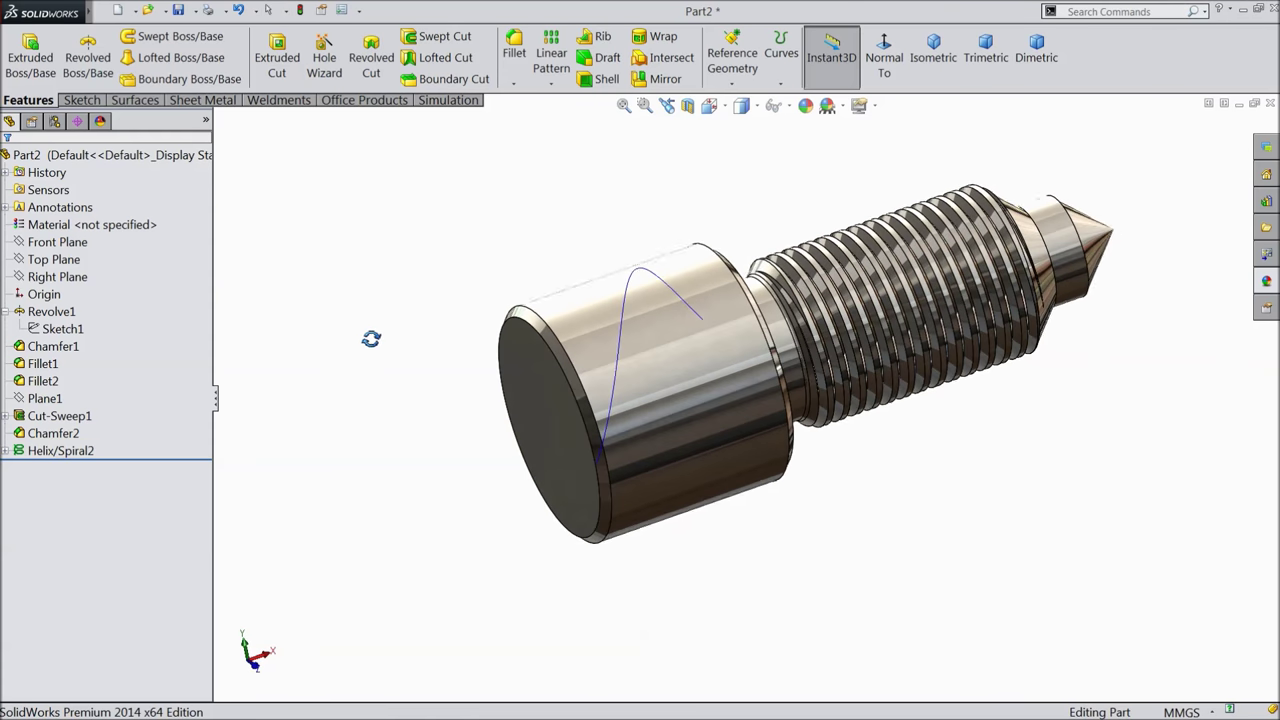
pyautogui.click(42, 262)
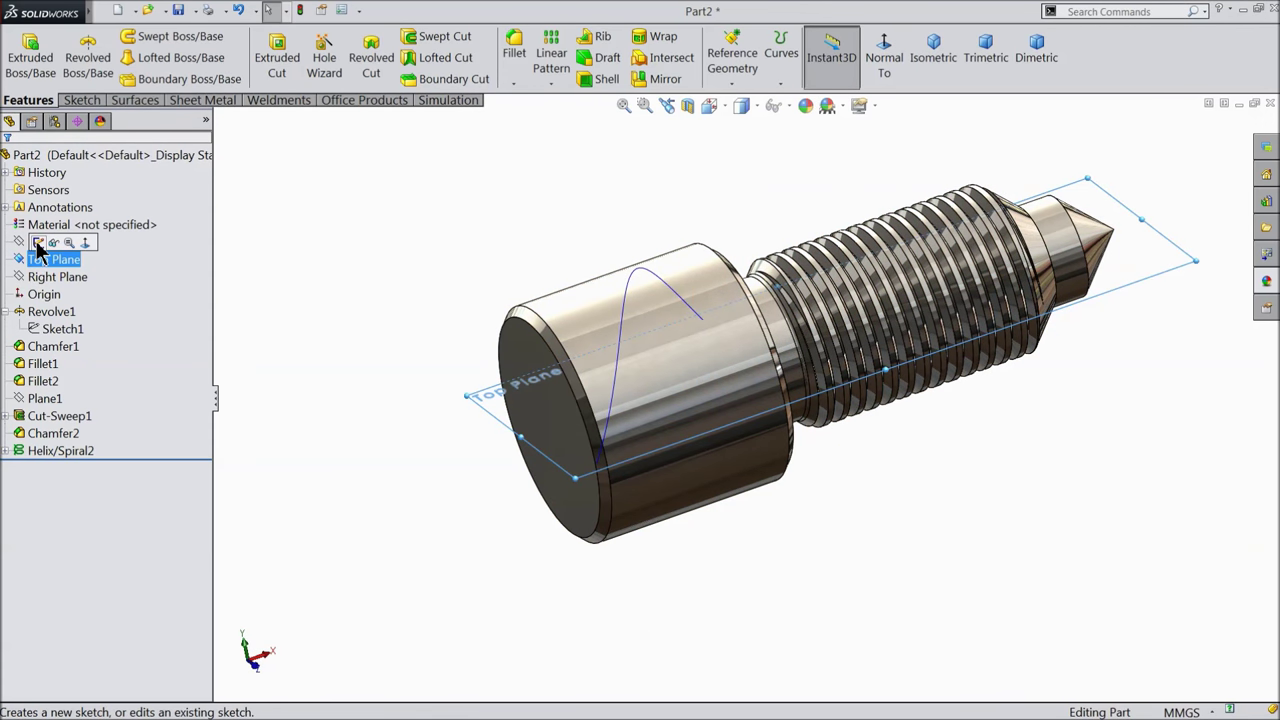
pyautogui.click(38, 243)
pyautogui.click(884, 50)
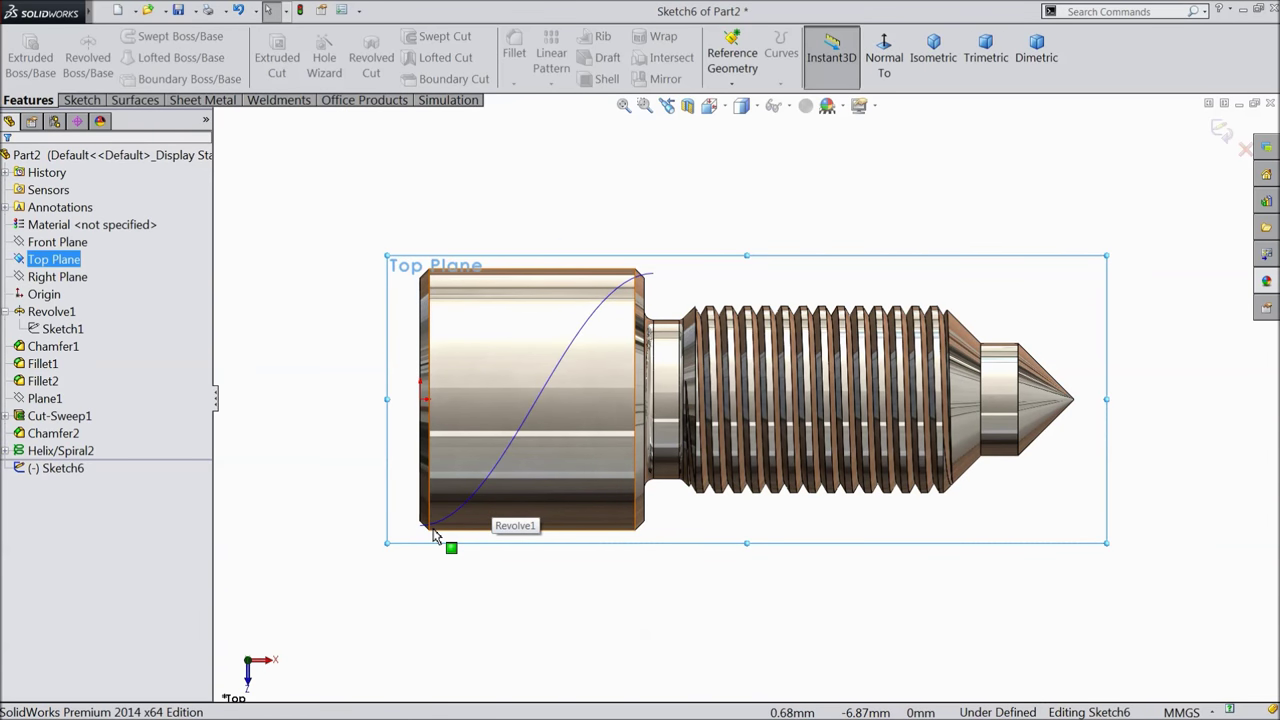
pyautogui.scroll(-5, 428, 550)
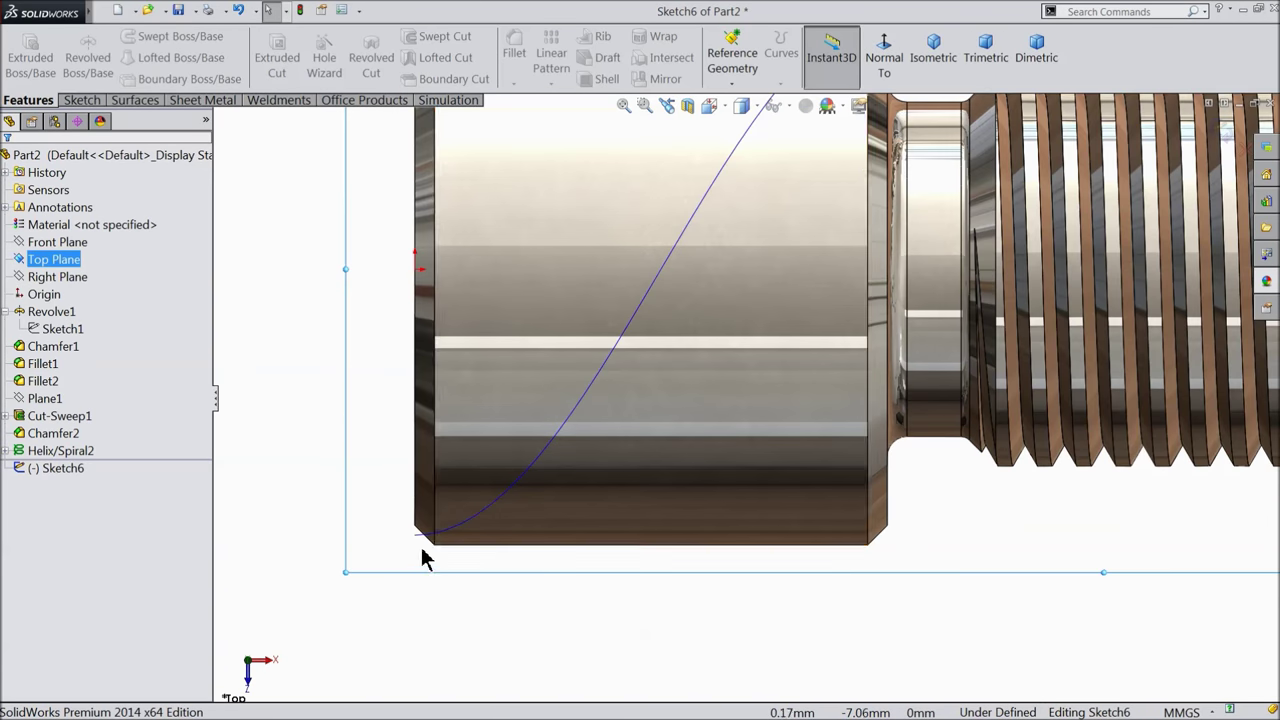
pyautogui.scroll(-2, 424, 556)
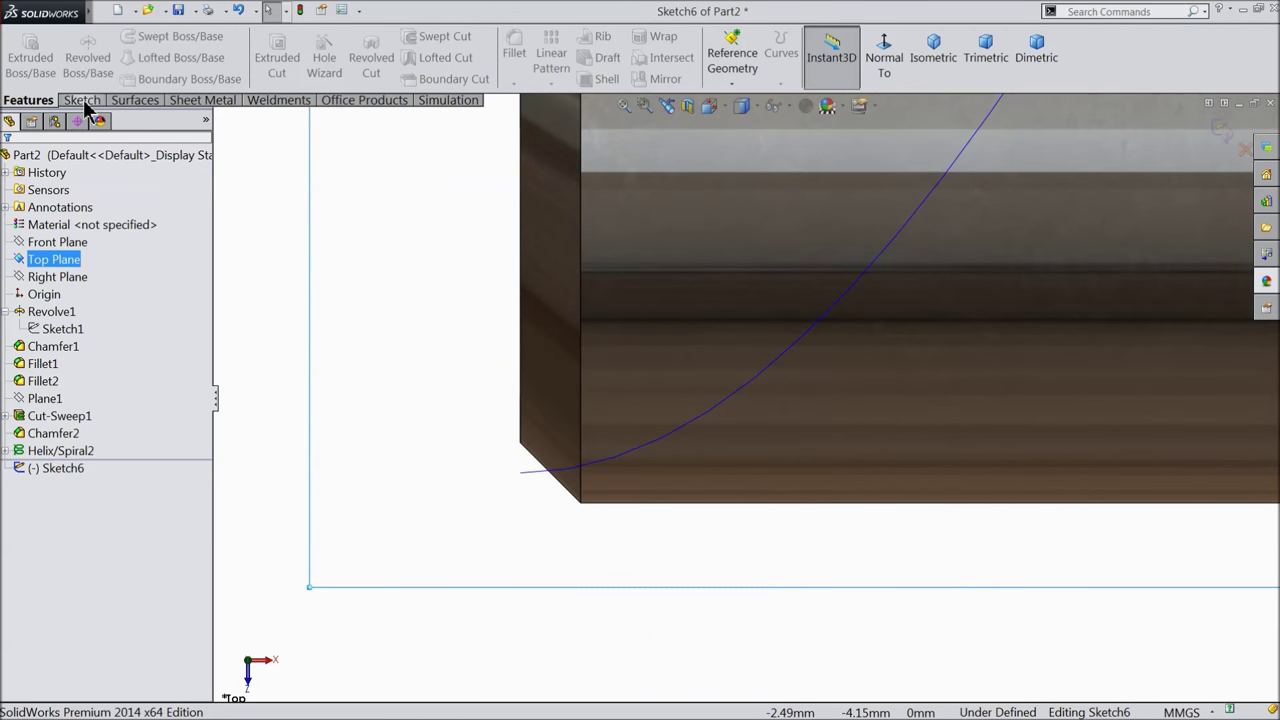
pyautogui.click(84, 101)
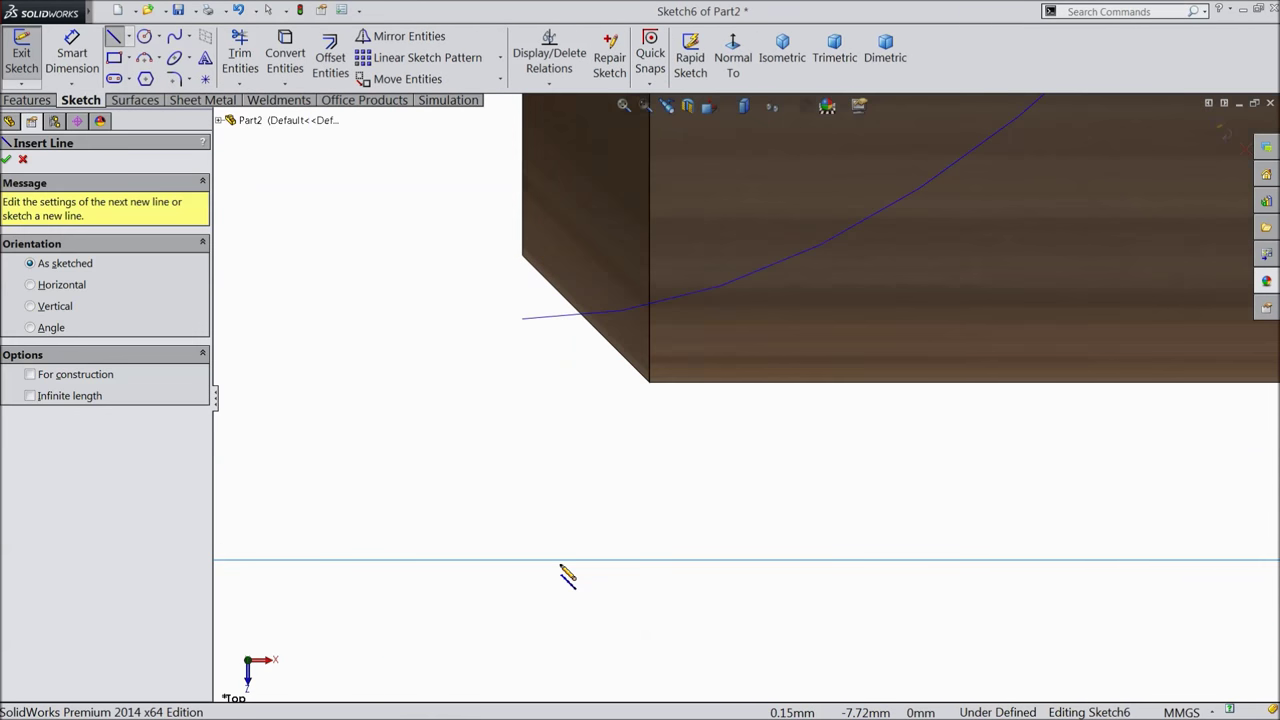
# - Draw a closed triangle and a line from its apex down to the base
pyautogui.click(492, 378)
pyautogui.click(377, 548)
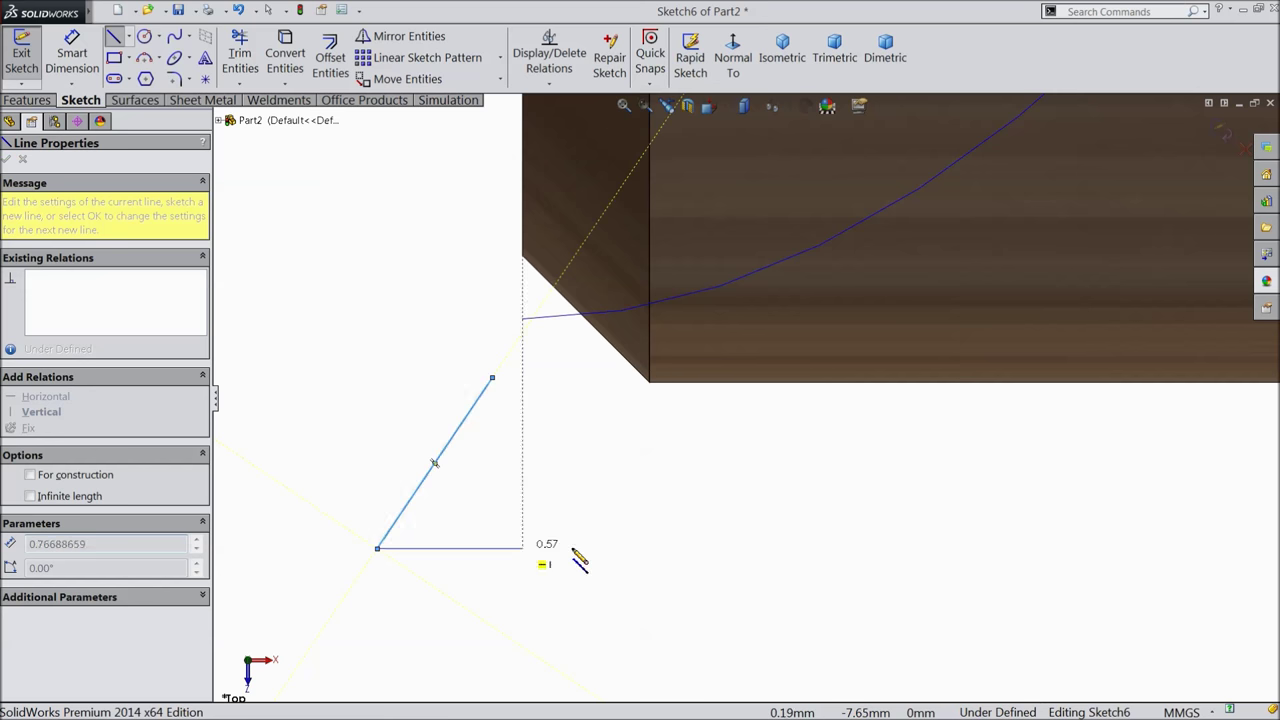
pyautogui.click(632, 548)
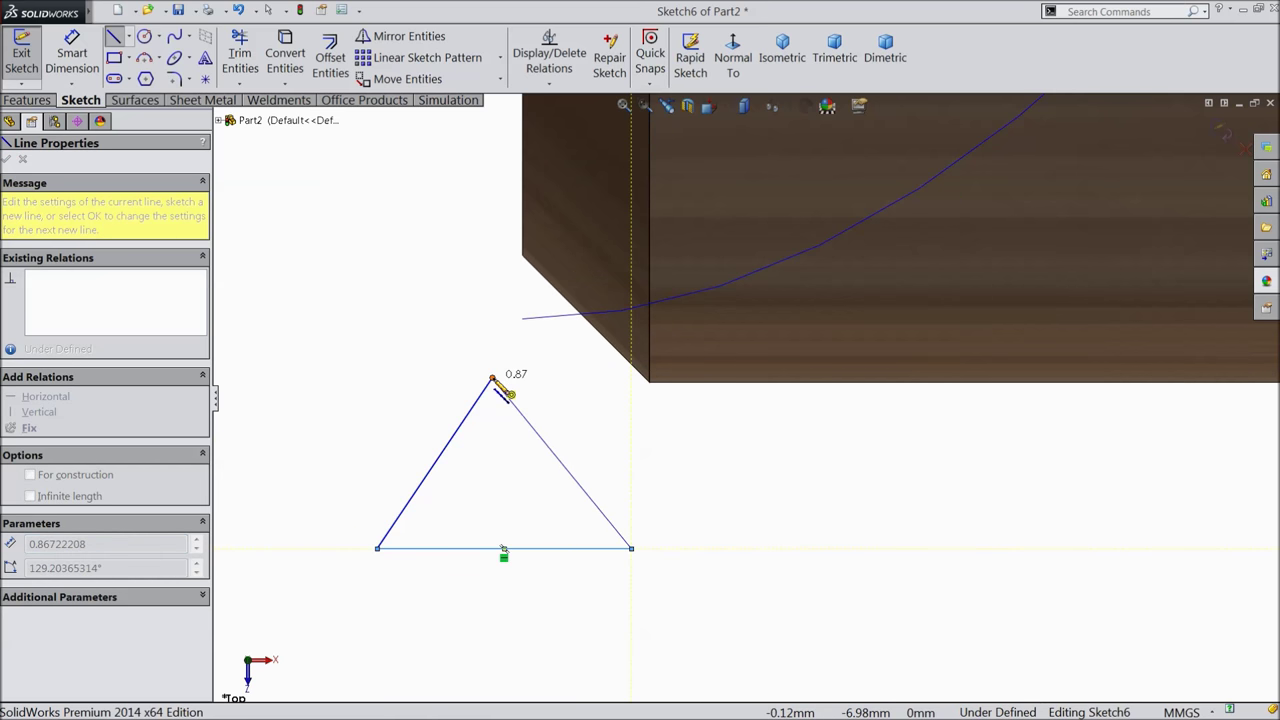
pyautogui.click(492, 378)
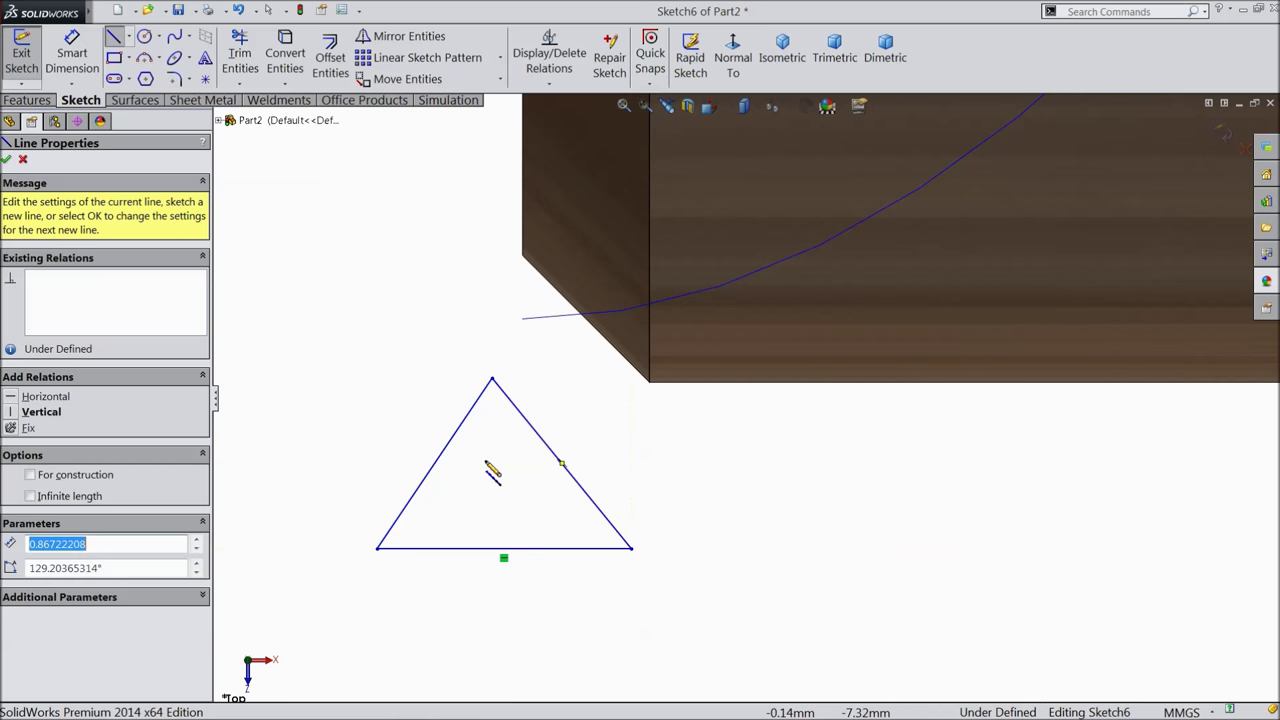
pyautogui.click(492, 379)
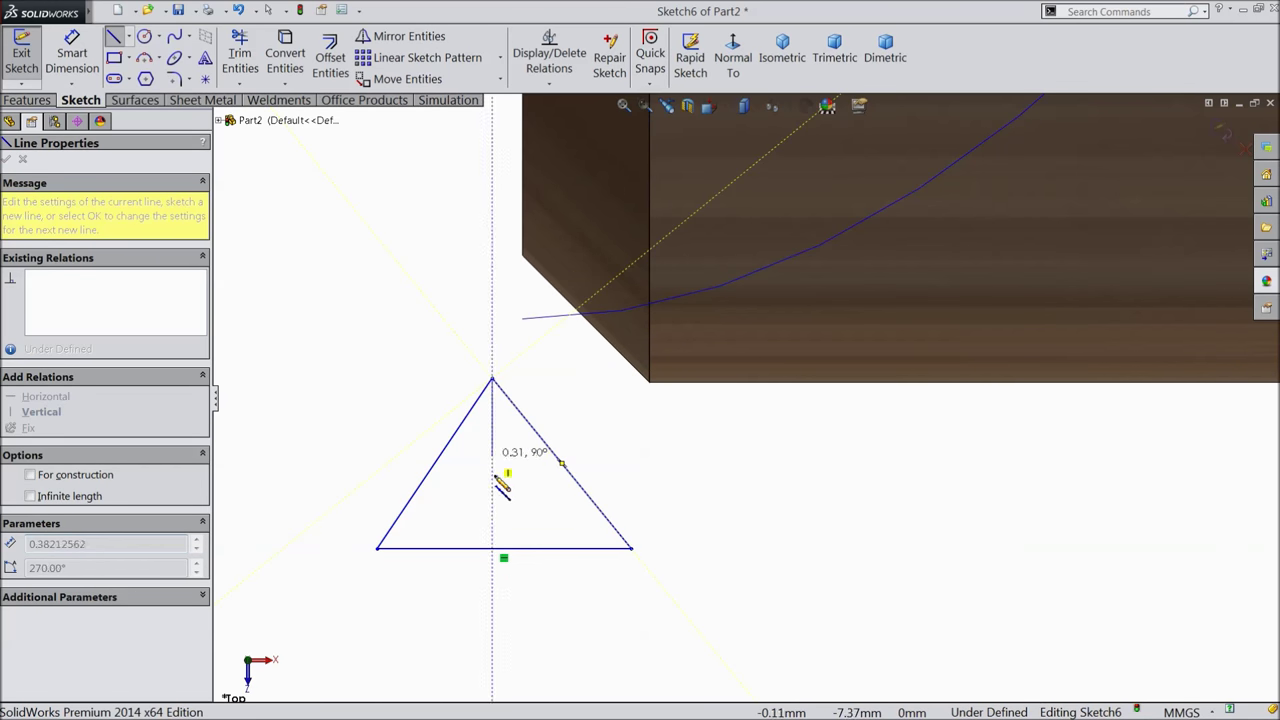
pyautogui.click(503, 548)
pyautogui.rightClick(588, 424)
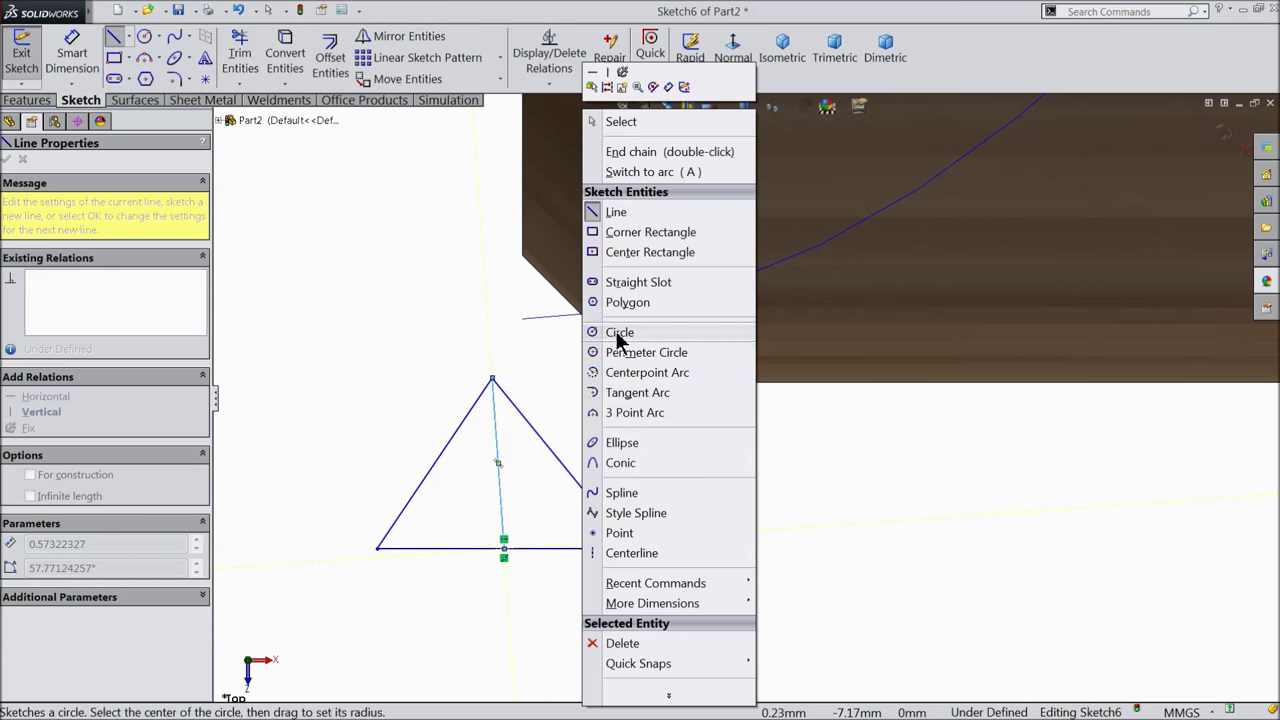
pyautogui.click(631, 124)
# - Make the apex-to-base line vertical and set it as construction geometry
pyautogui.scroll(-3, 553, 473)
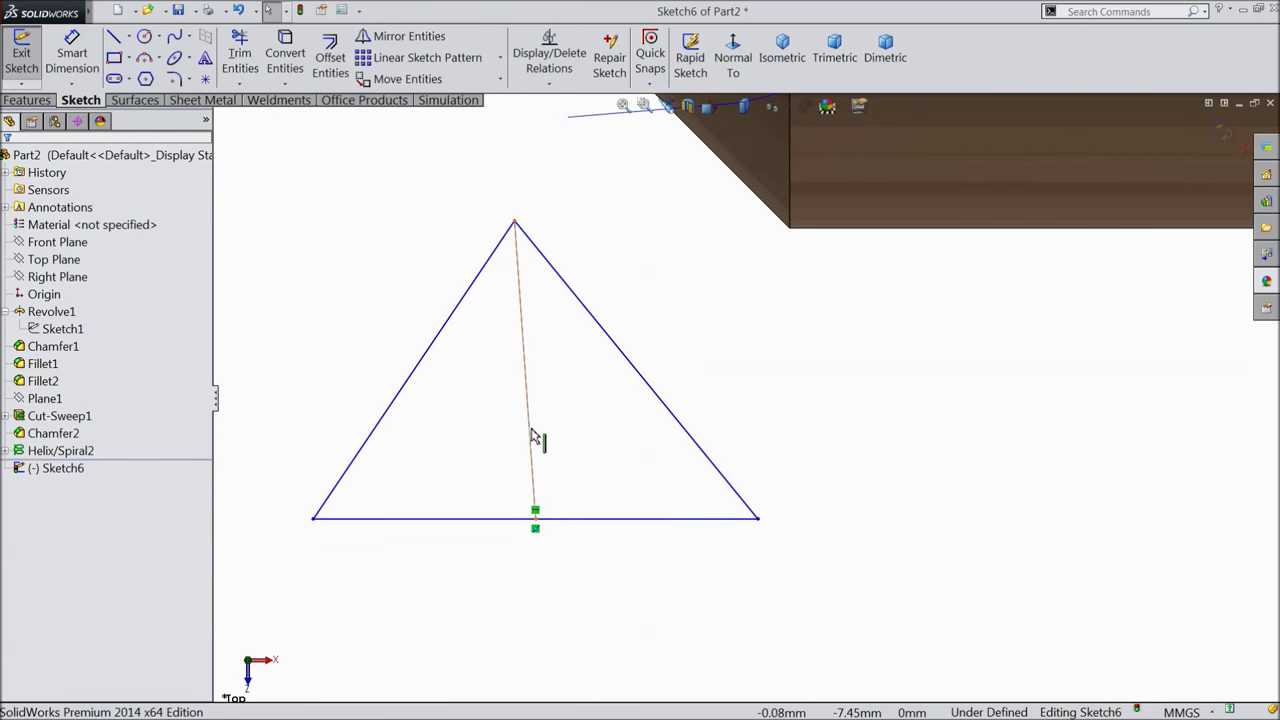
pyautogui.click(533, 437)
pyautogui.click(586, 380)
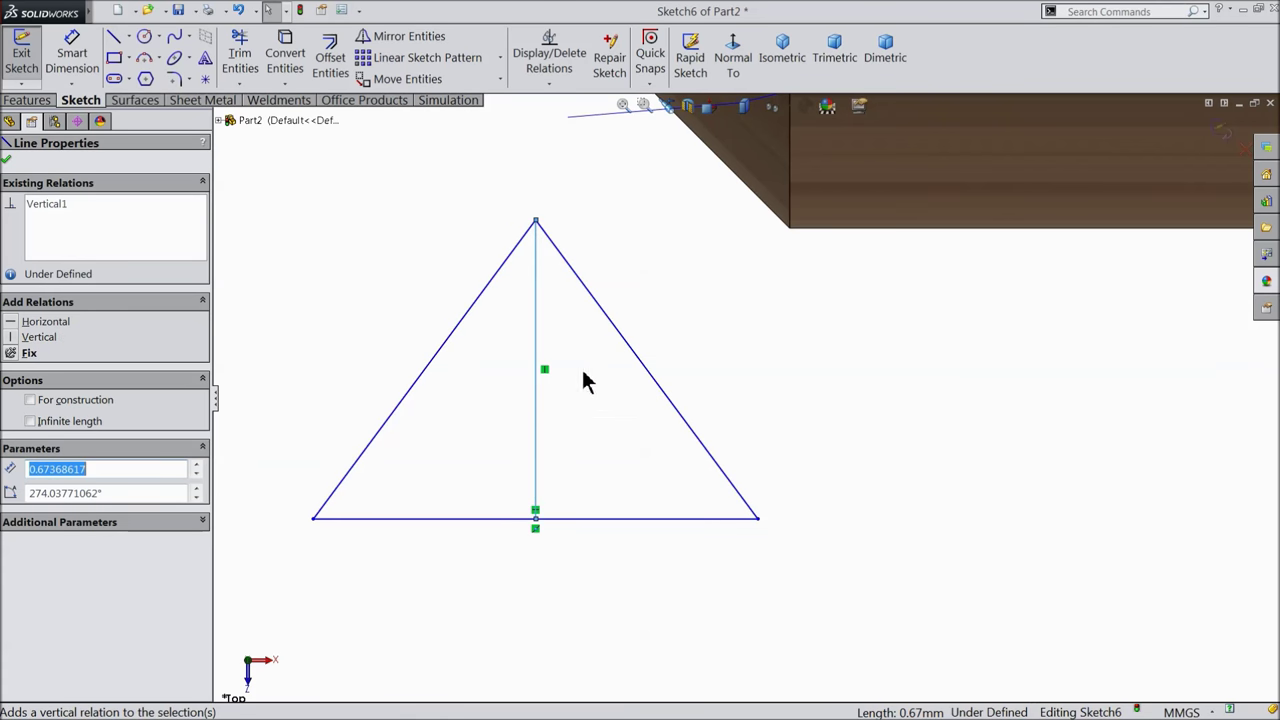
pyautogui.click(80, 402)
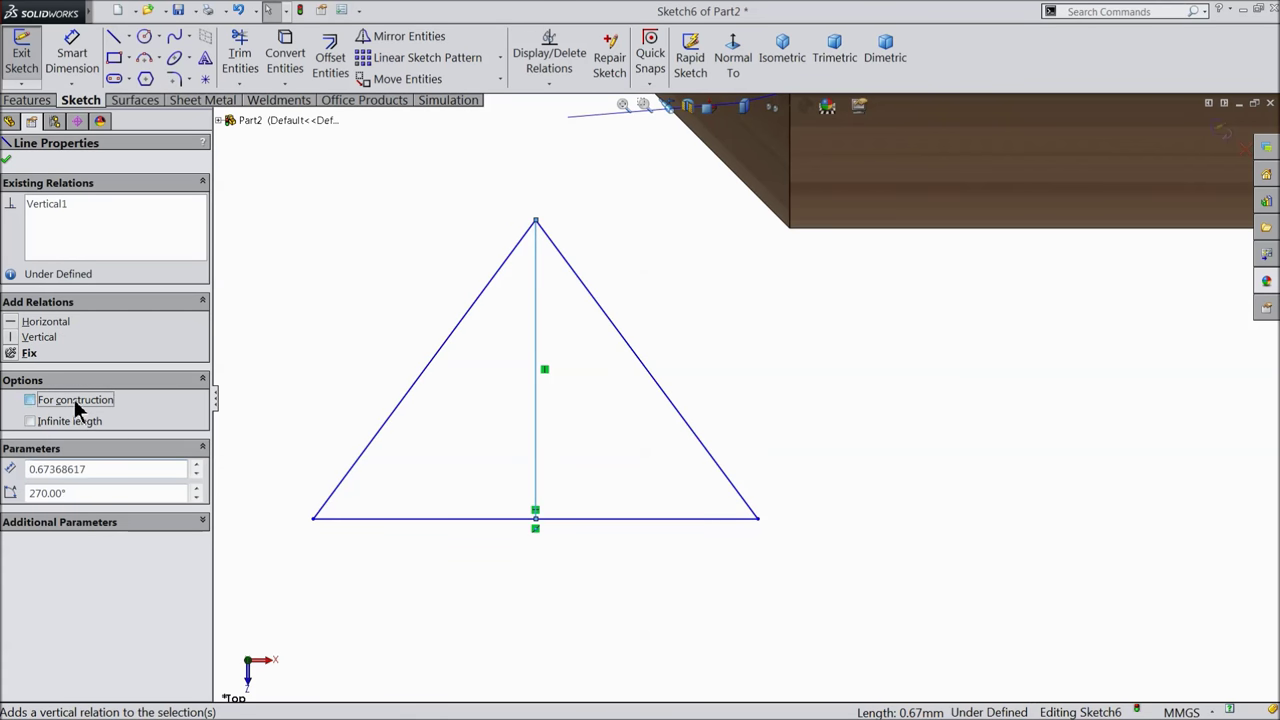
pyautogui.click(6, 161)
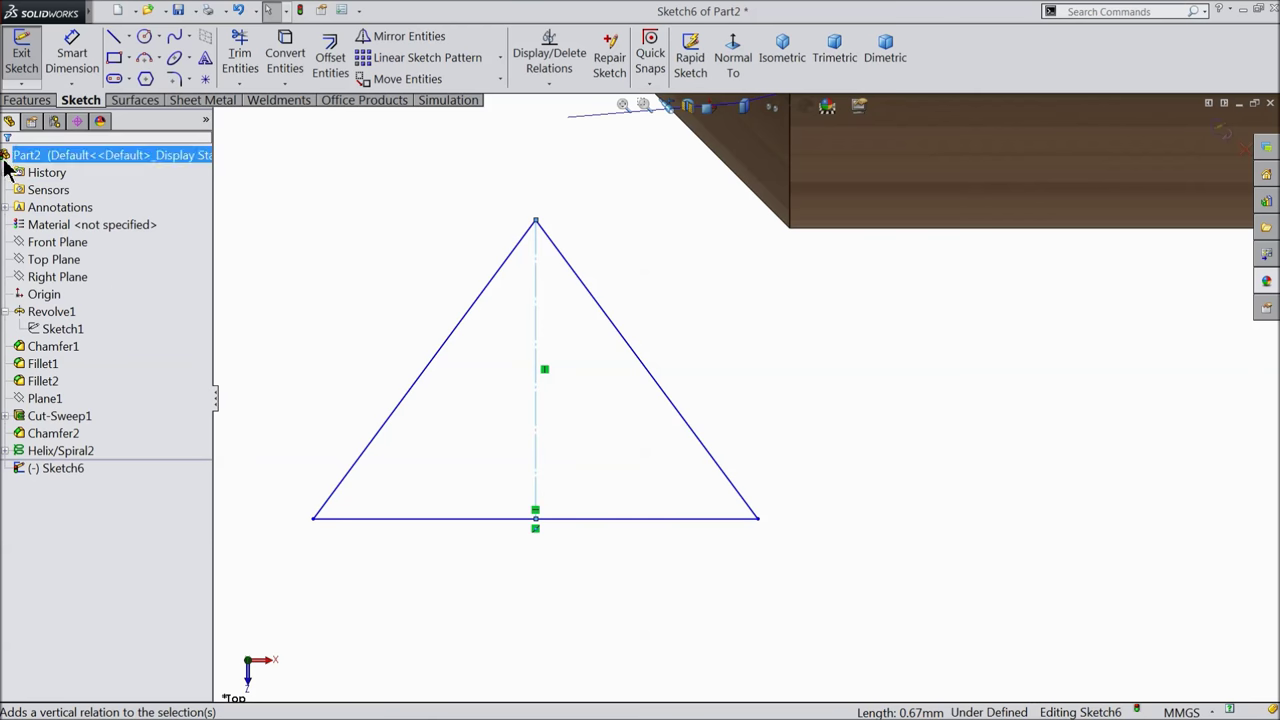
pyautogui.keyDown('ctrl'); pyautogui.click(643, 366); pyautogui.keyUp('ctrl')
# - Make the triangle's two sides symmetric about the construction centre line
pyautogui.keyDown('ctrl'); pyautogui.click(441, 350); pyautogui.keyUp('ctrl')
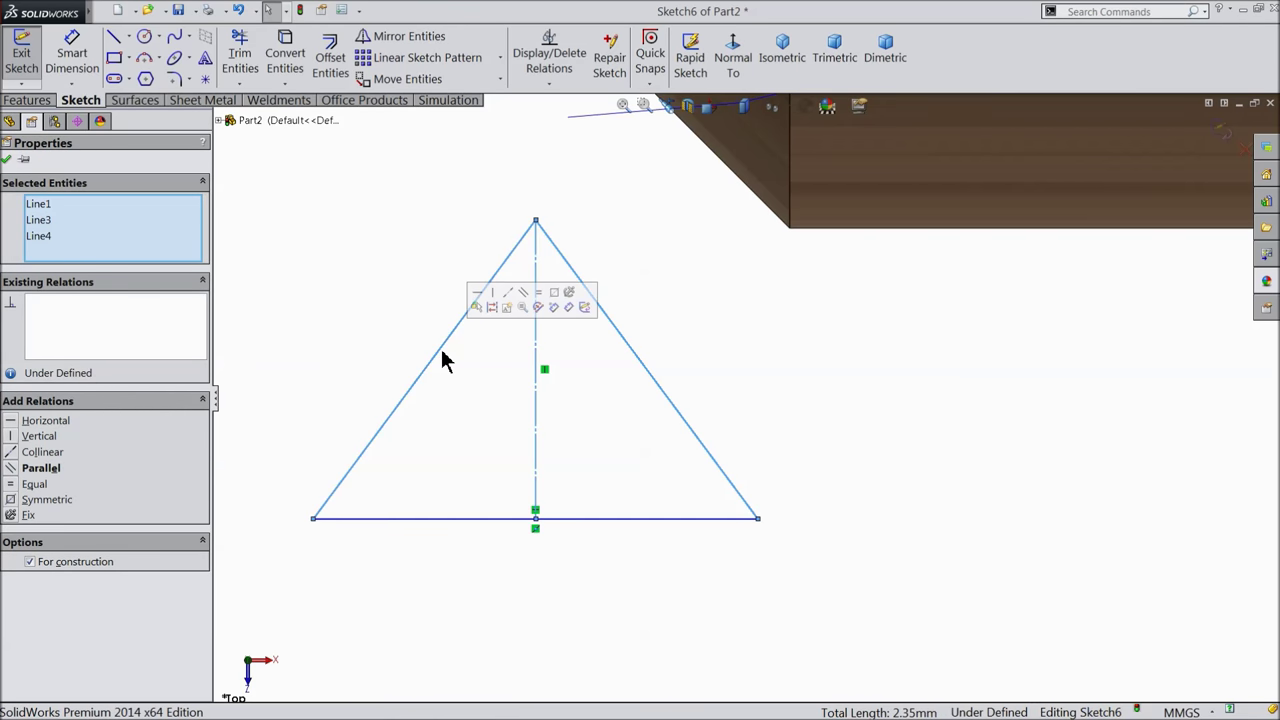
pyautogui.click(554, 306)
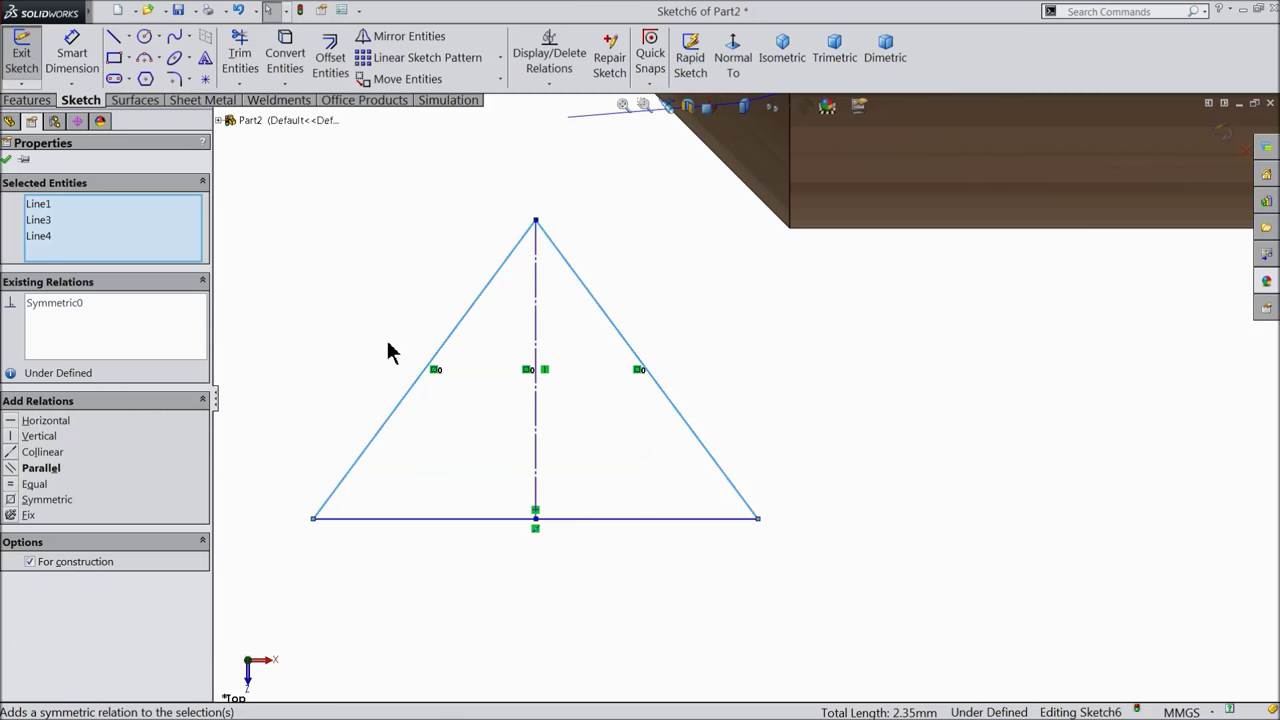
pyautogui.click(8, 161)
# - Dimension the apex angle to 90° and the right side length to 0.95
pyautogui.click(72, 55)
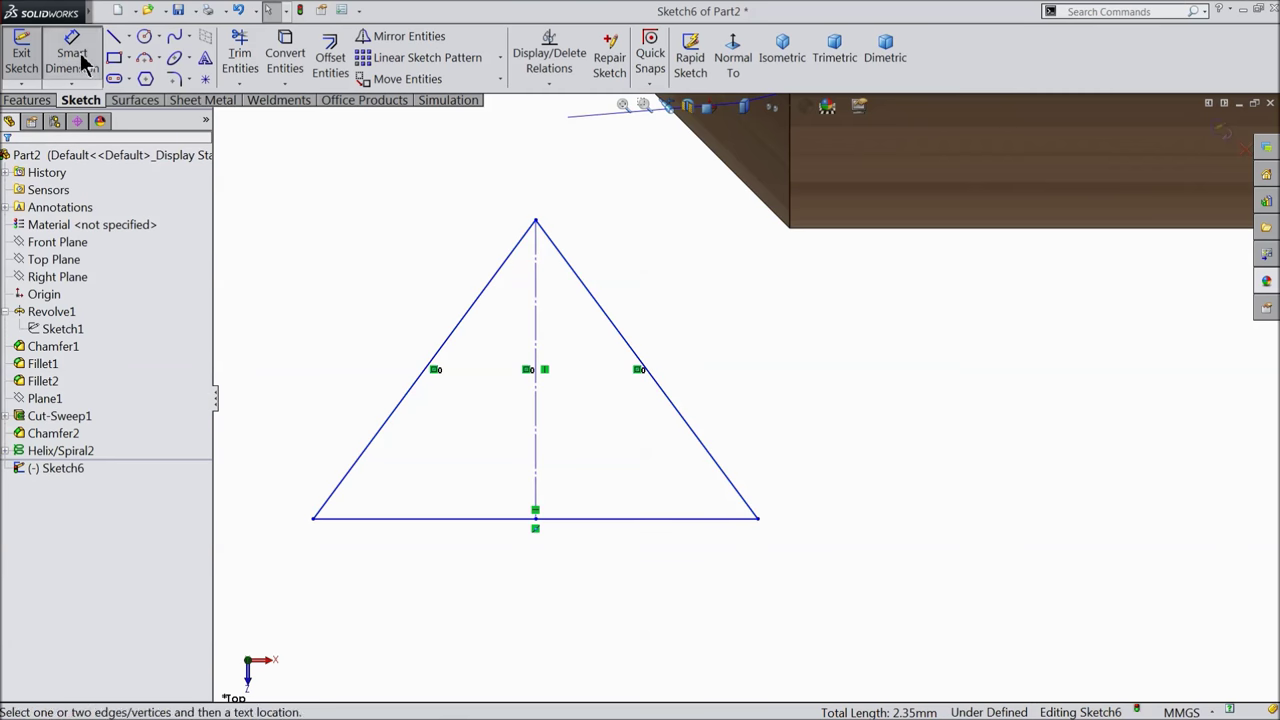
pyautogui.click(465, 320)
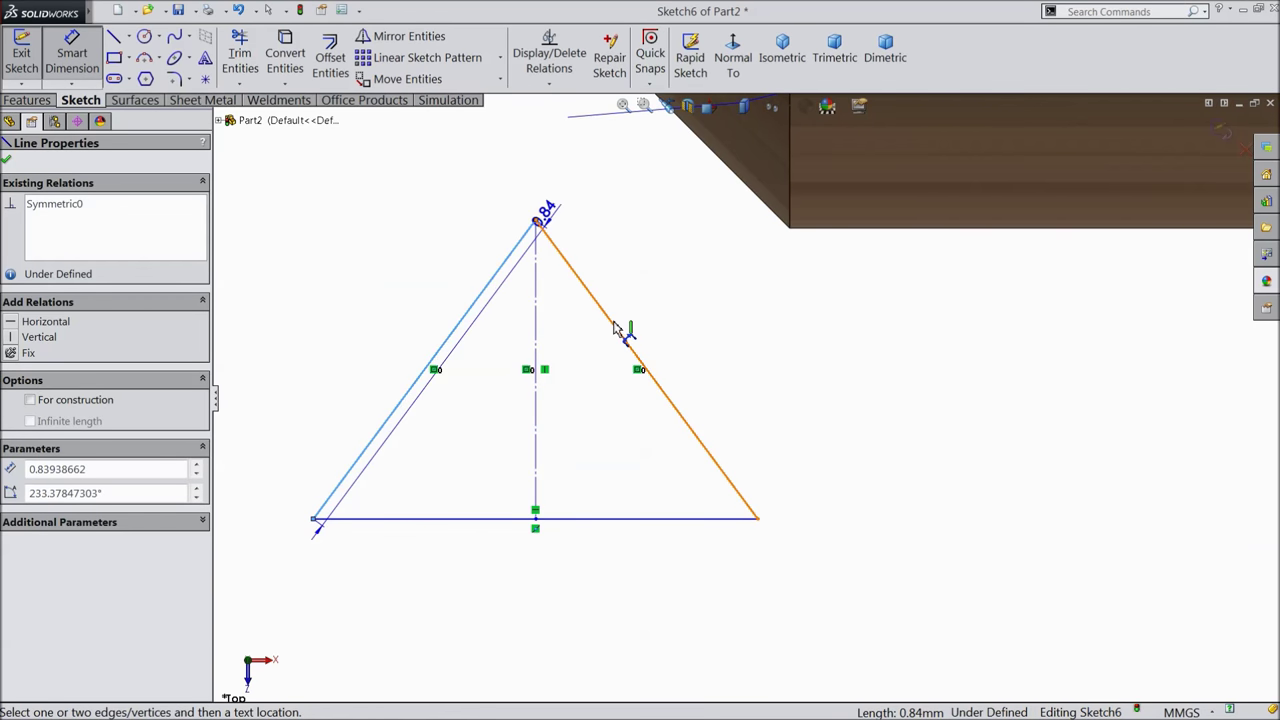
pyautogui.click(621, 334)
pyautogui.click(555, 632)
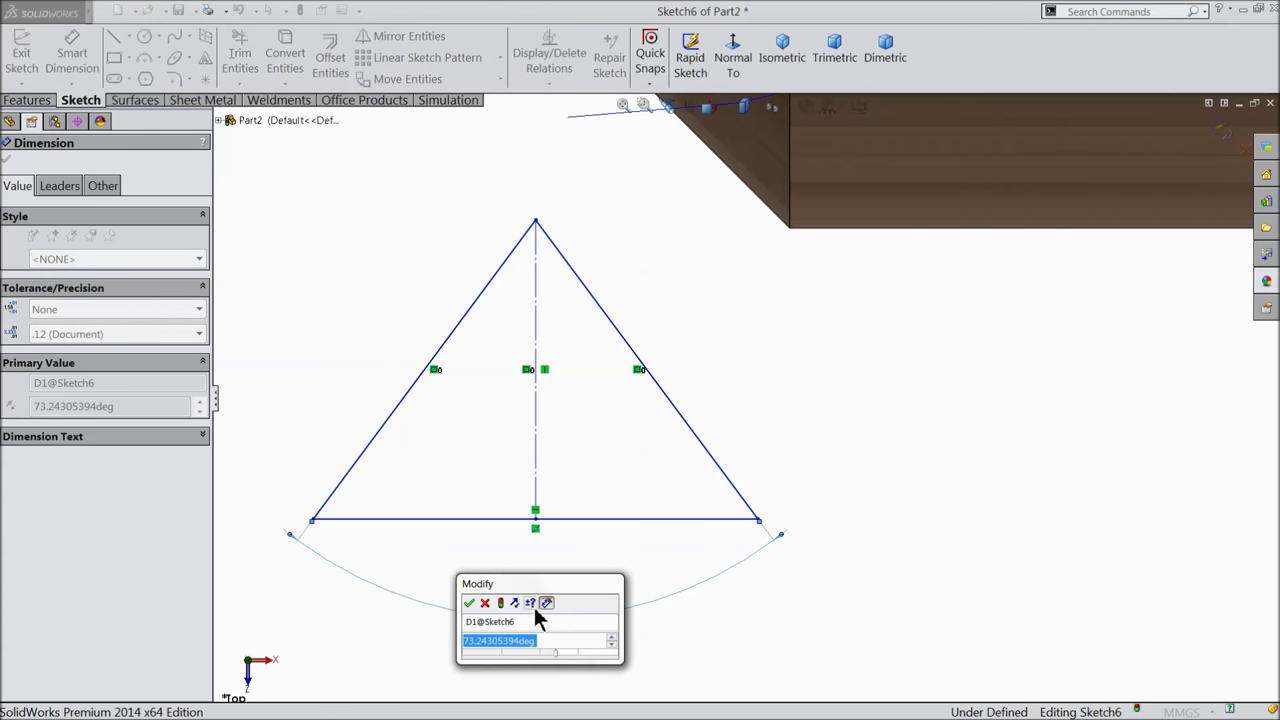
pyautogui.write('90')
pyautogui.click(470, 603)
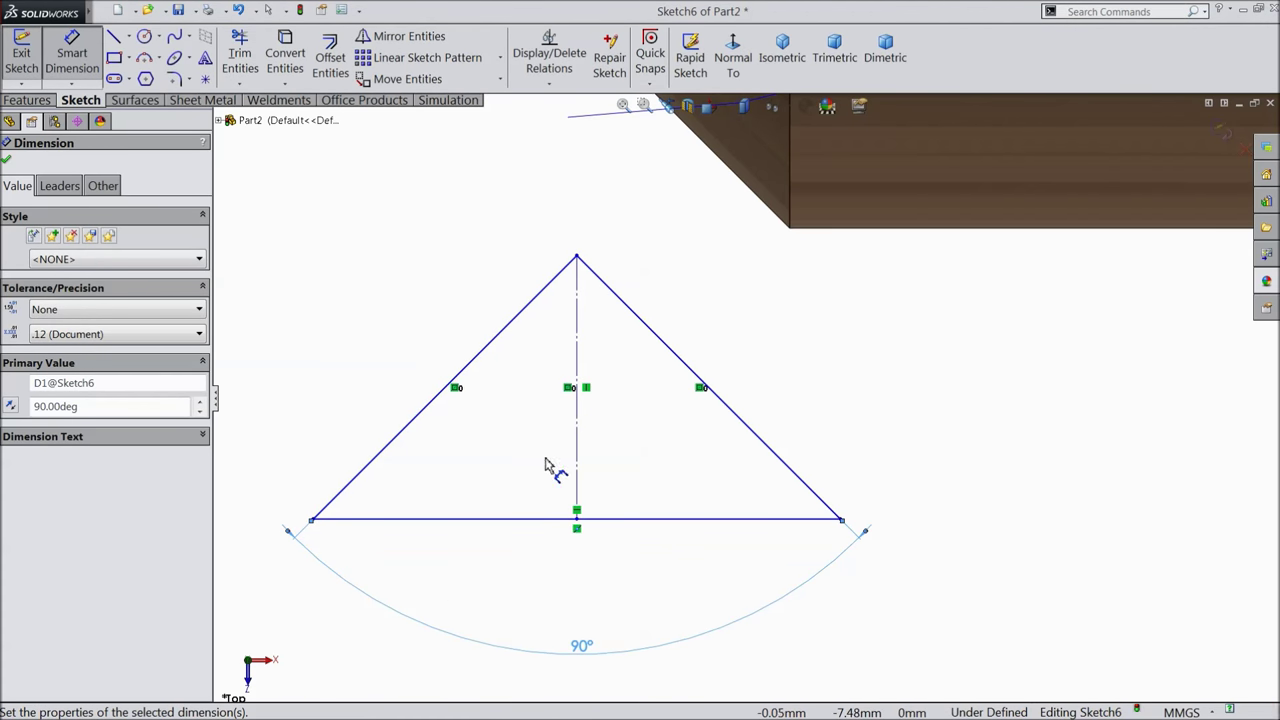
pyautogui.click(685, 367)
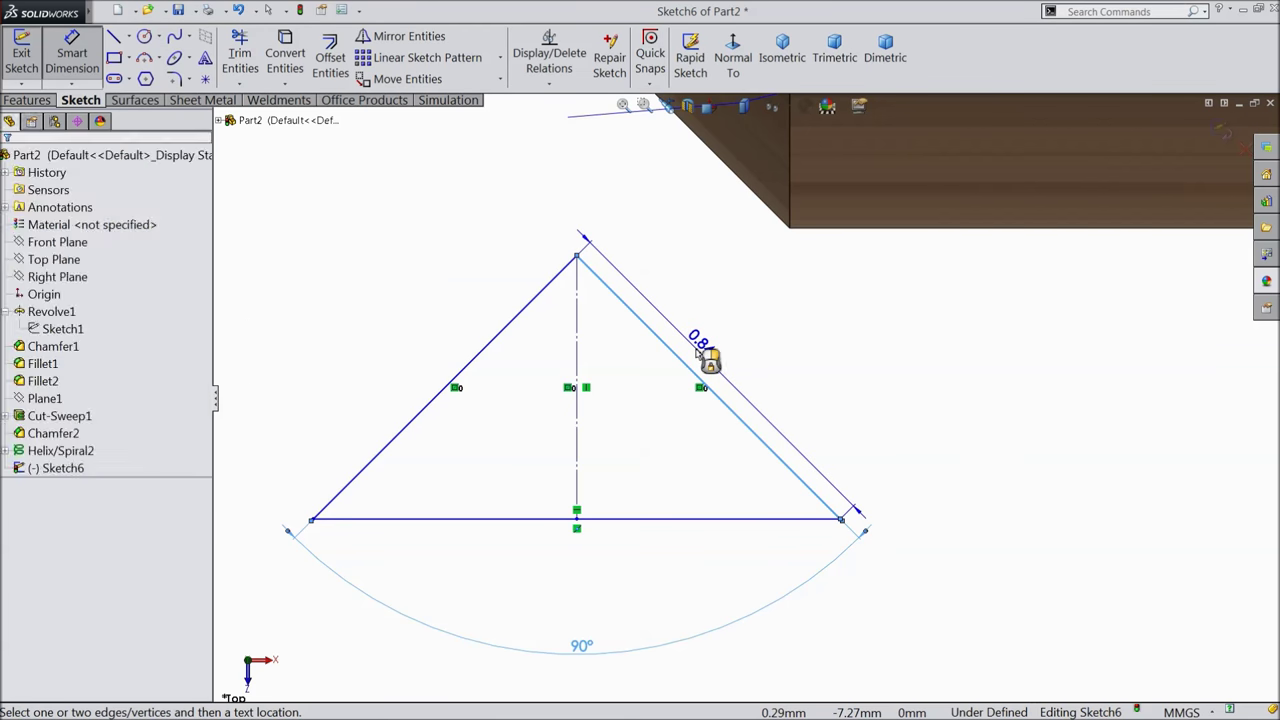
pyautogui.click(699, 355)
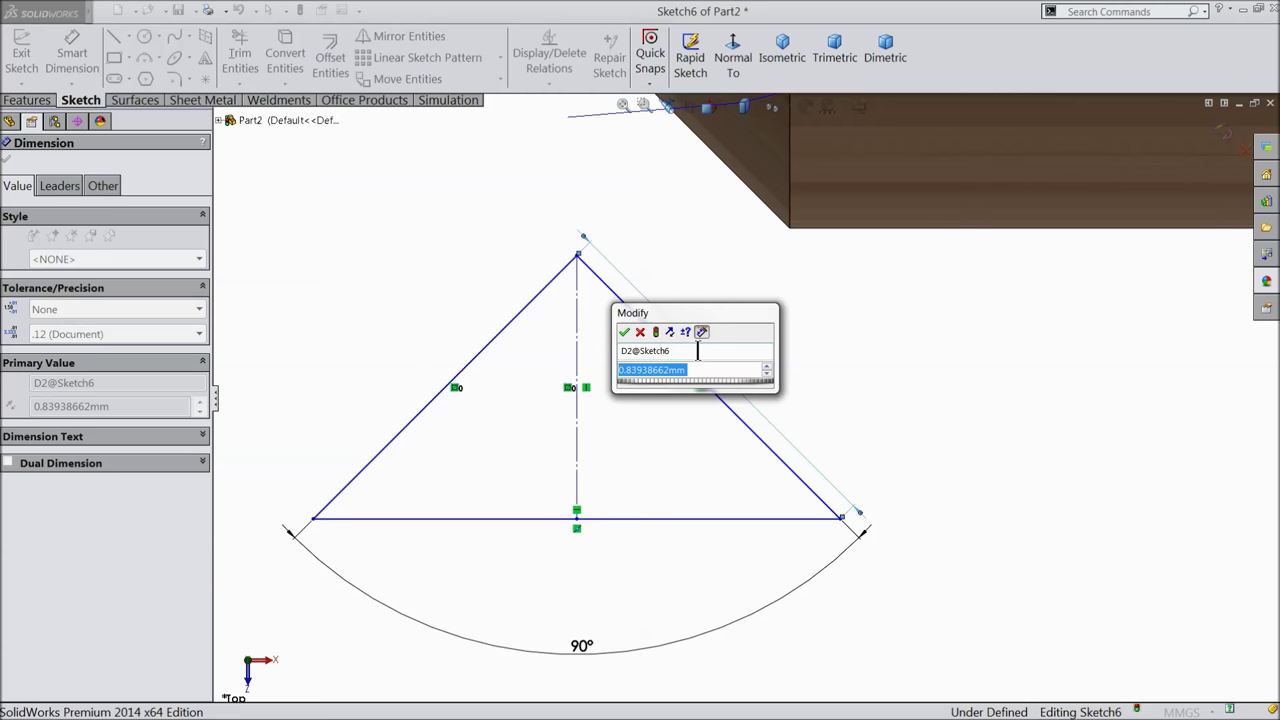
pyautogui.write('0.9')
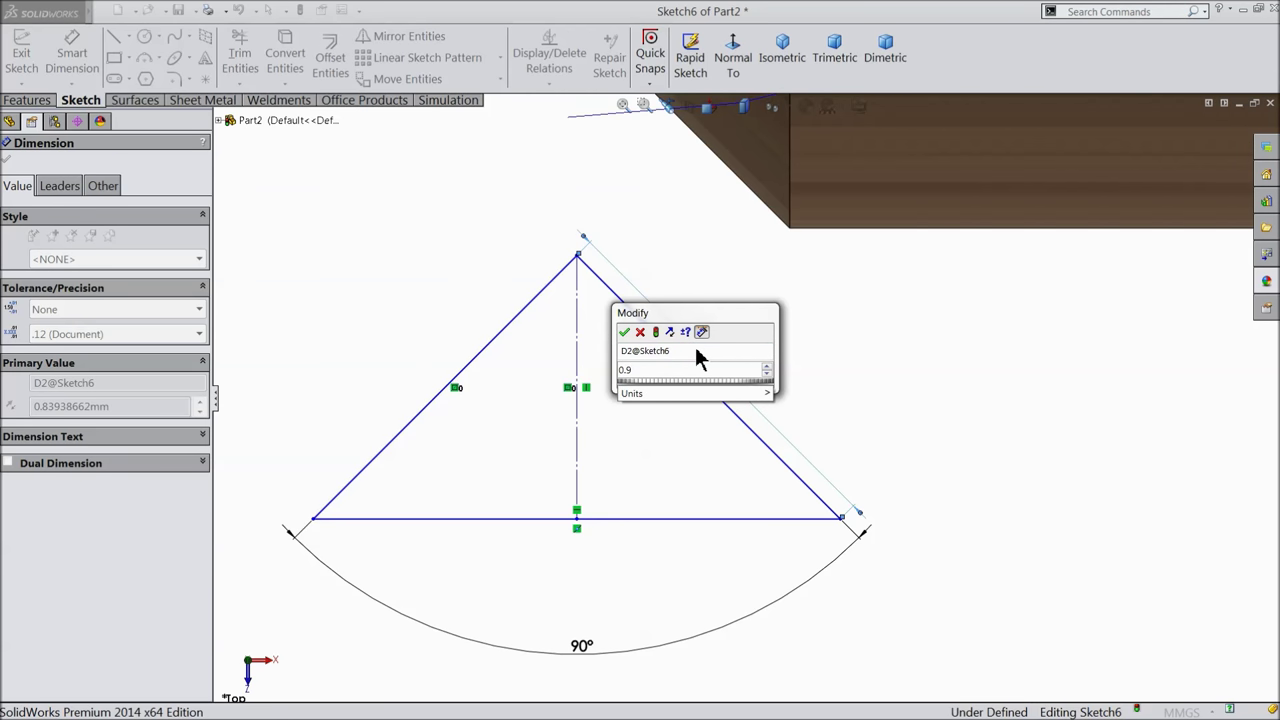
pyautogui.write('5')
pyautogui.click(623, 331)
# - Reposition the 90° angle dimension below the triangle
pyautogui.press('f')
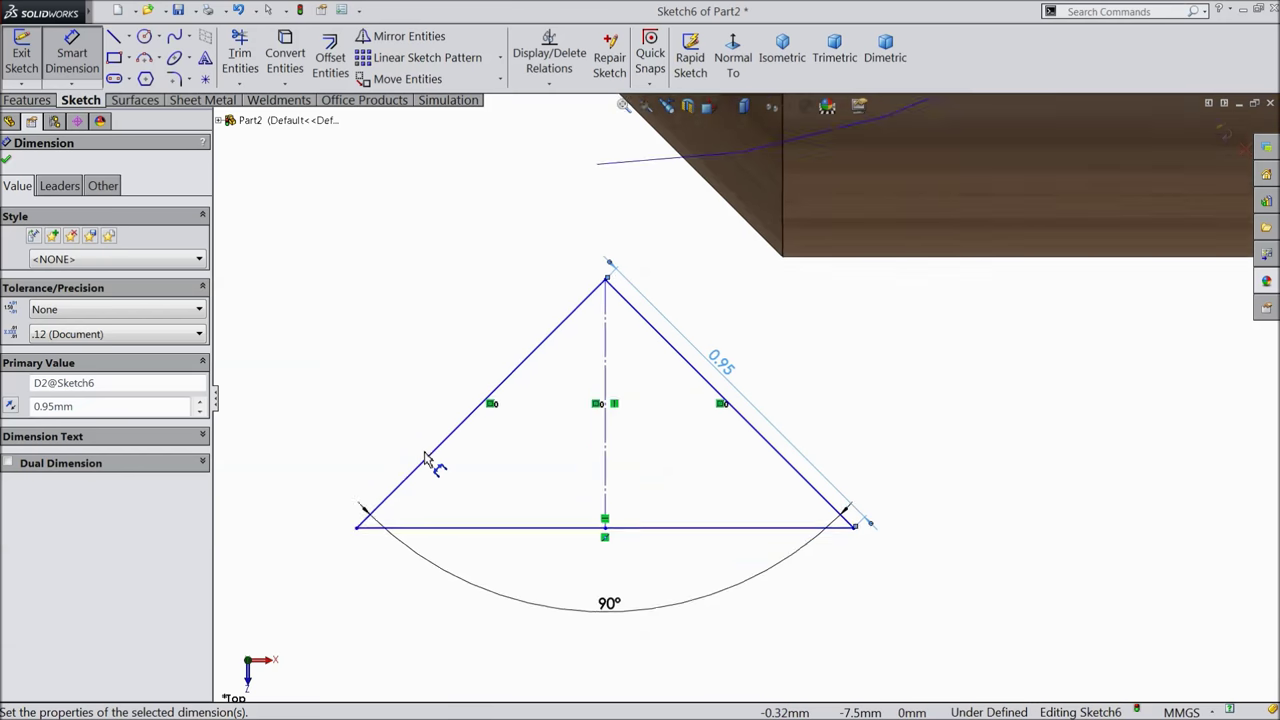
pyautogui.click(648, 576)
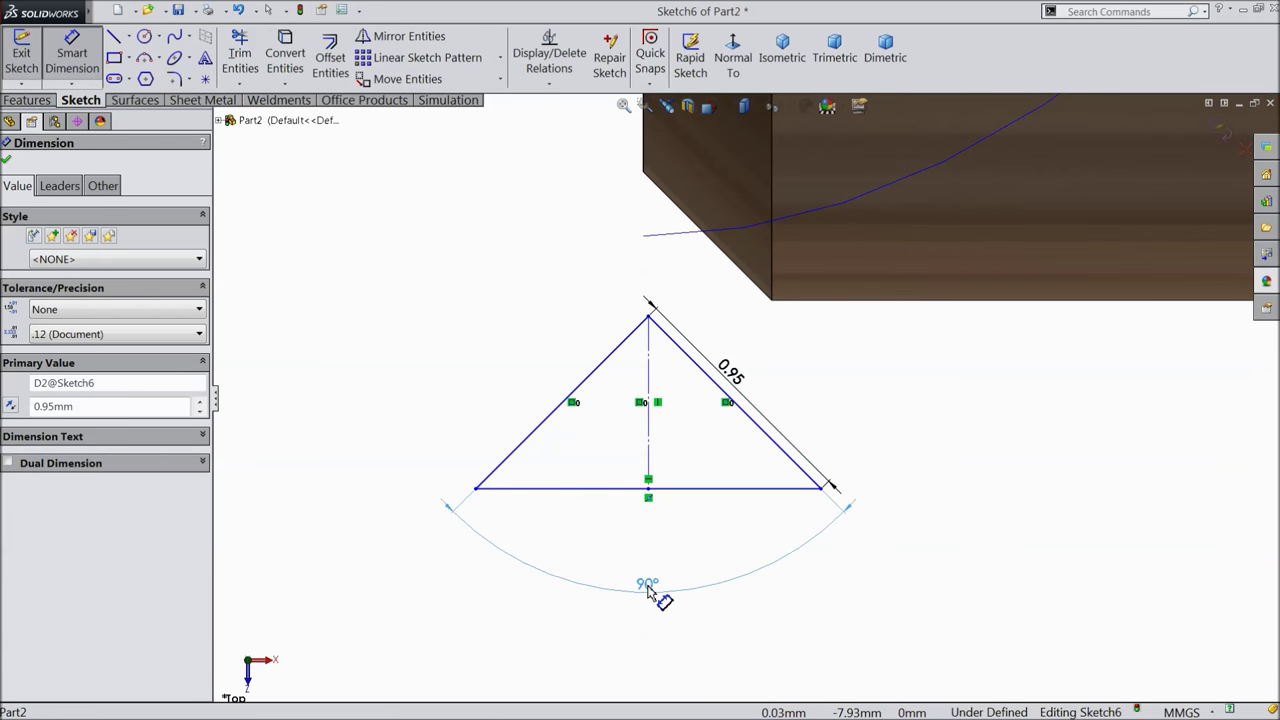
pyautogui.click(648, 590)
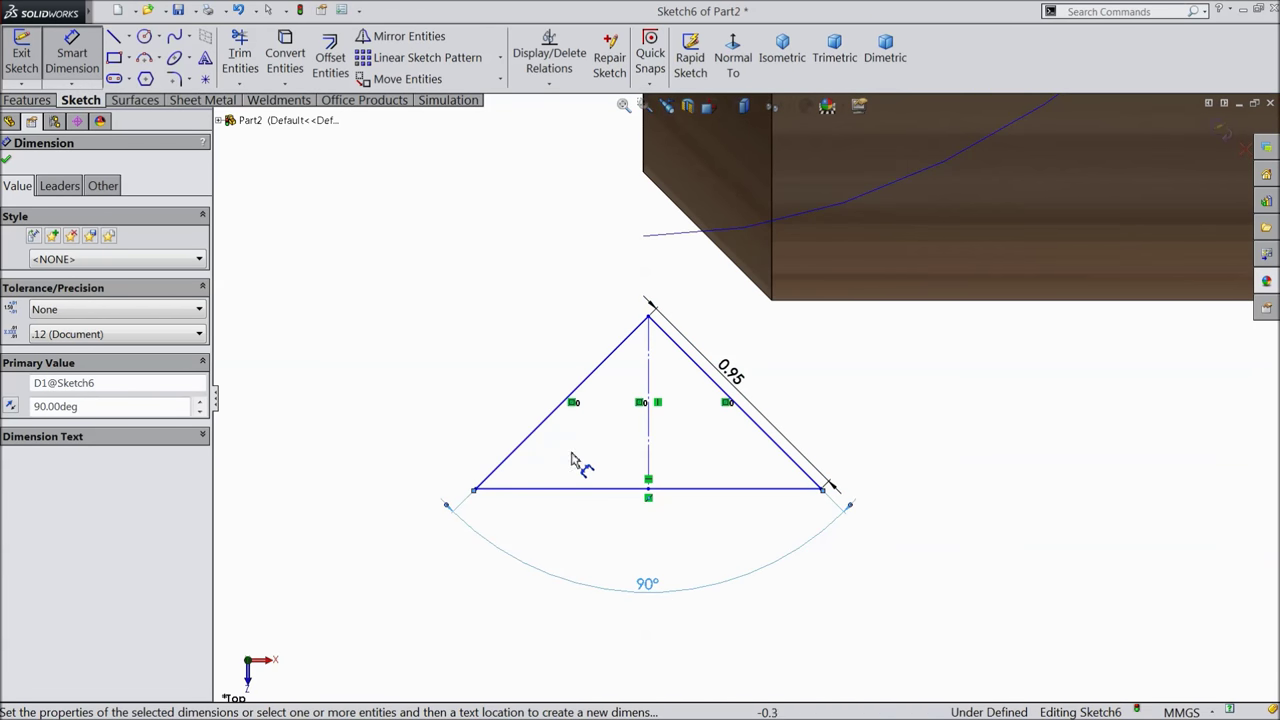
pyautogui.click(7, 160)
pyautogui.press('Escape')
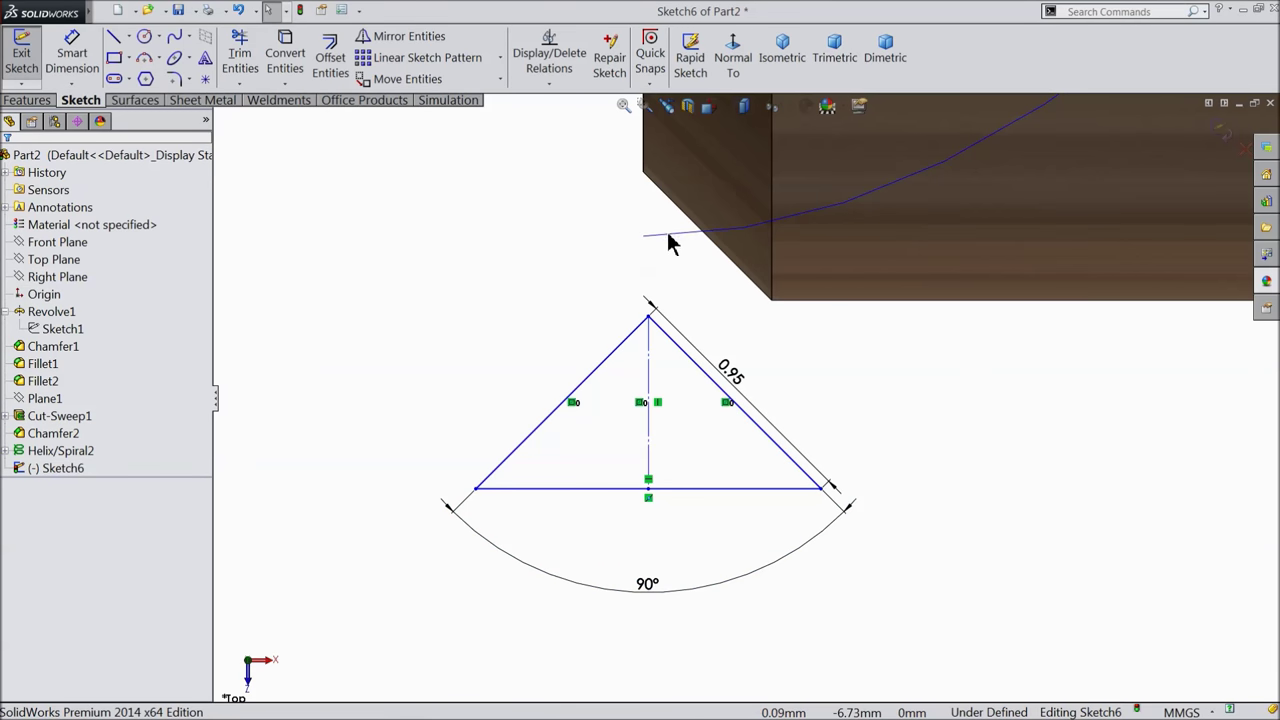
# - Pierce the triangle's apex onto Helix/Spiral2 and exit the sketch
pyautogui.click(669, 237)
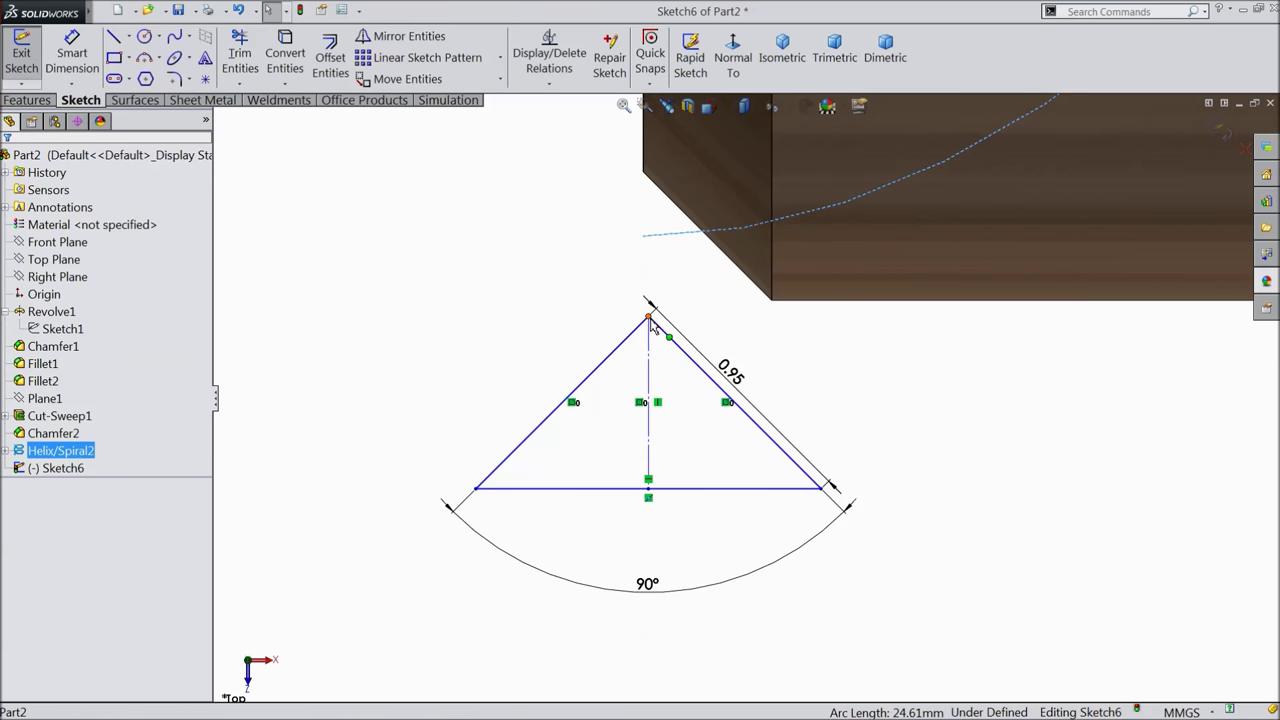
pyautogui.keyDown('ctrl'); pyautogui.click(649, 320); pyautogui.keyUp('ctrl')
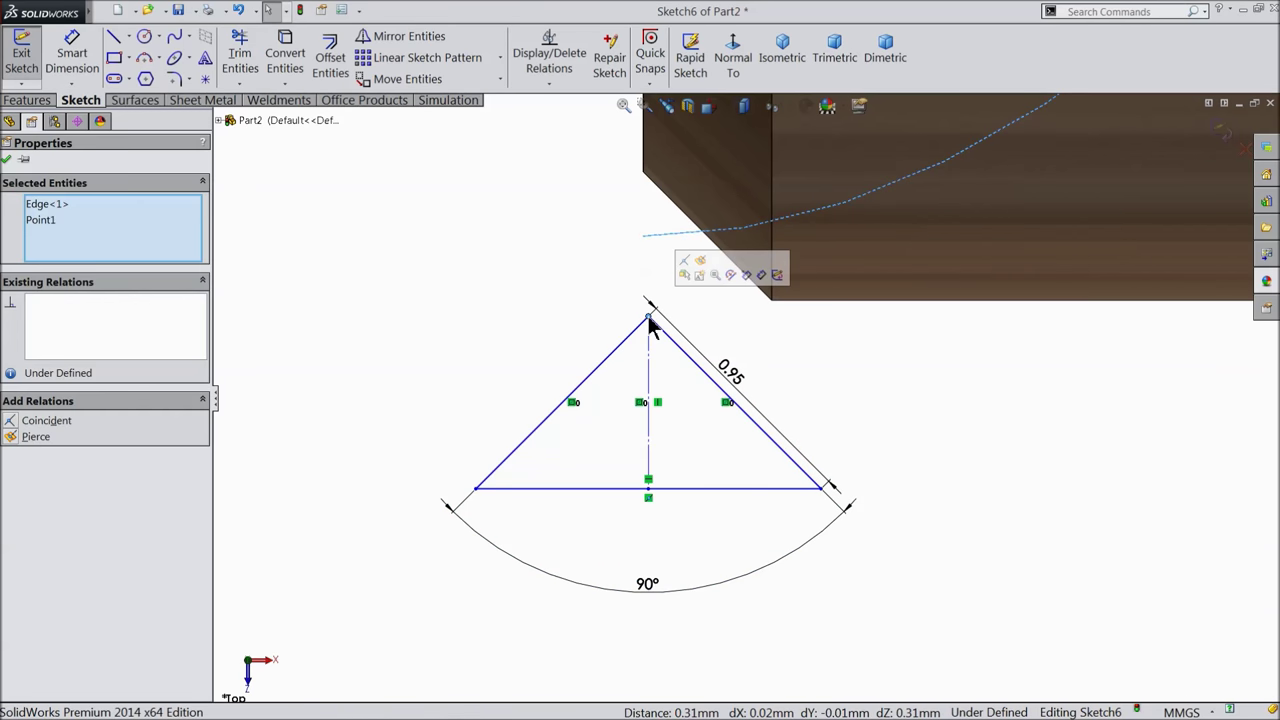
pyautogui.click(704, 271)
pyautogui.click(7, 161)
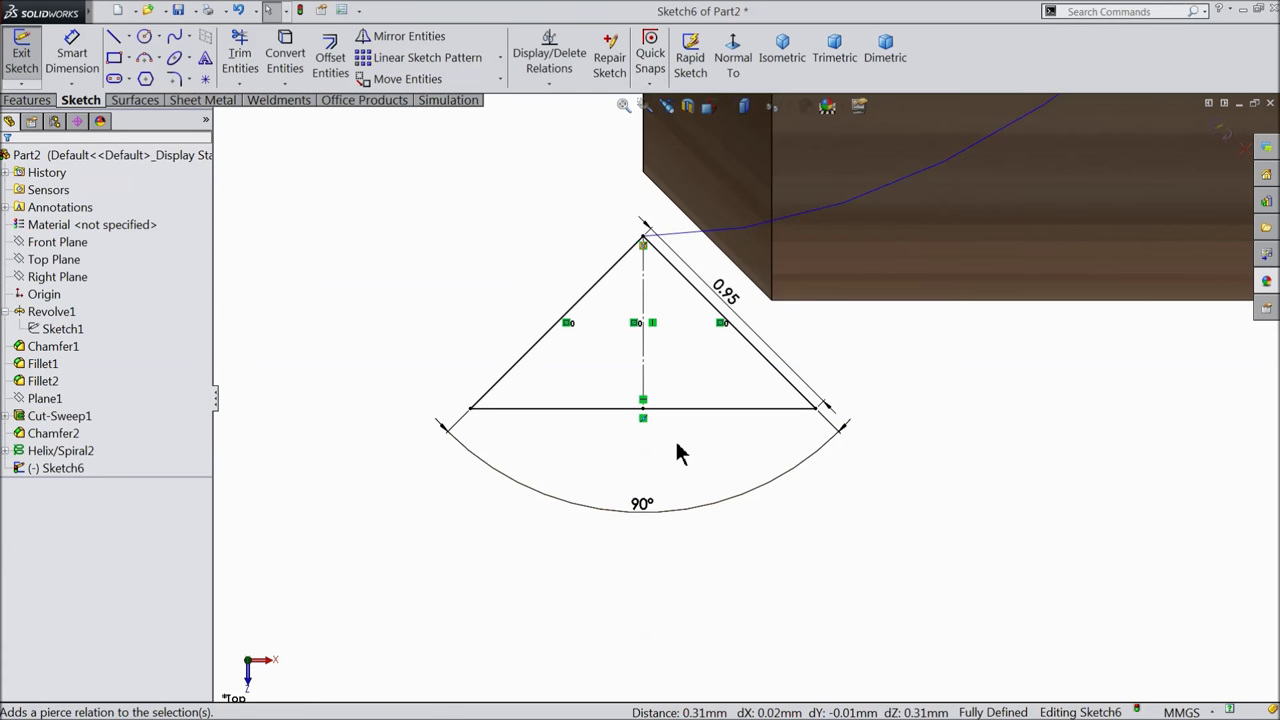
pyautogui.scroll(3, 675, 452)
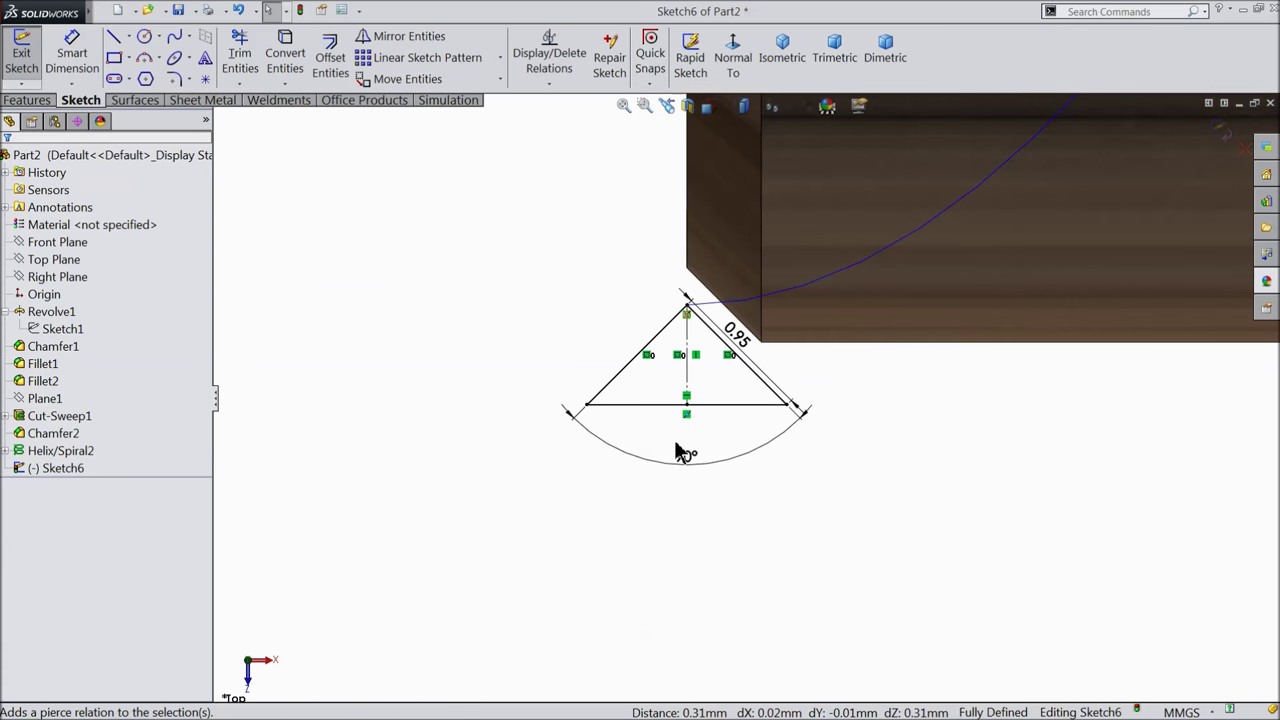
pyautogui.click(1221, 130)
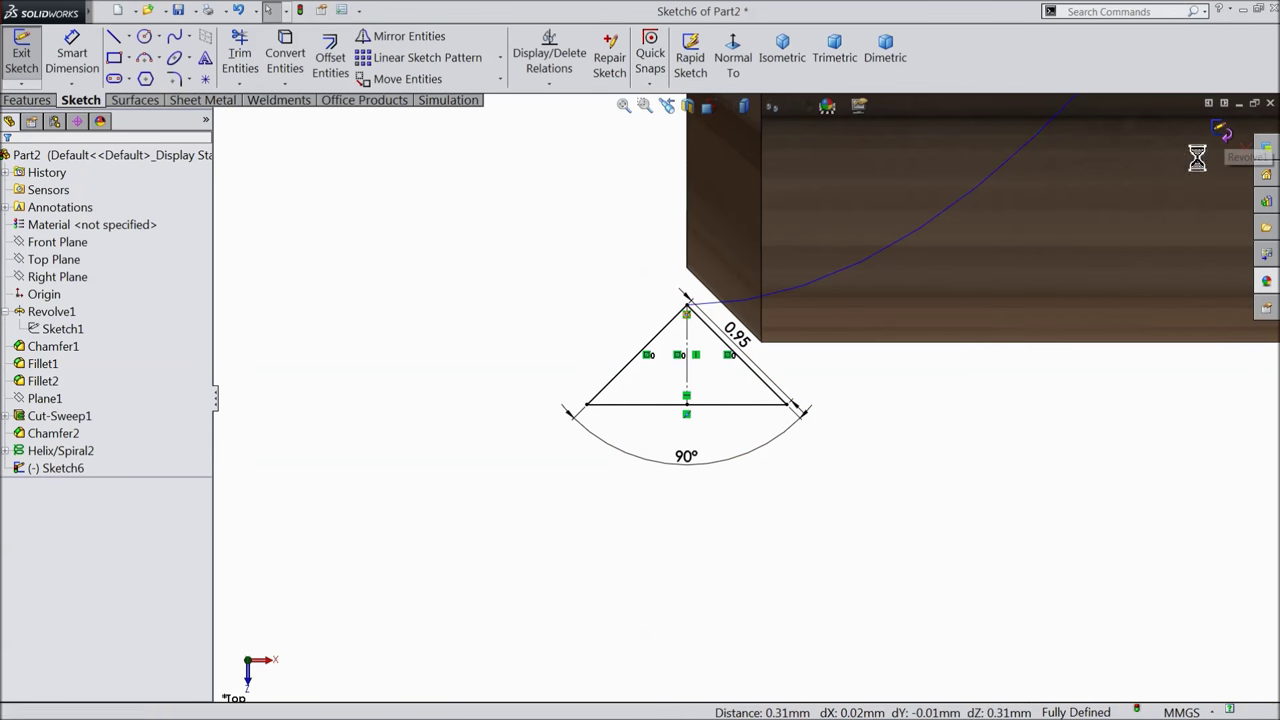
# - Swept-cut the Sketch6 triangle profile along Helix/Spiral2 to groove the head
pyautogui.click(27, 101)
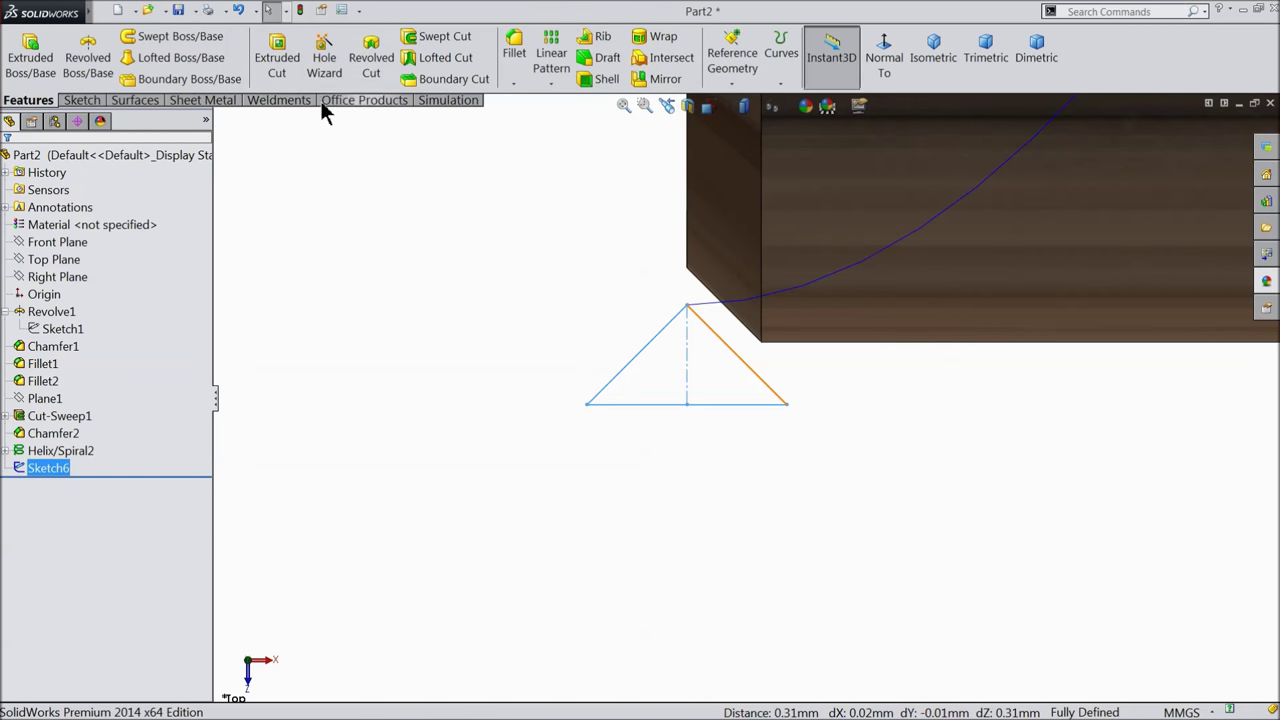
pyautogui.click(438, 45)
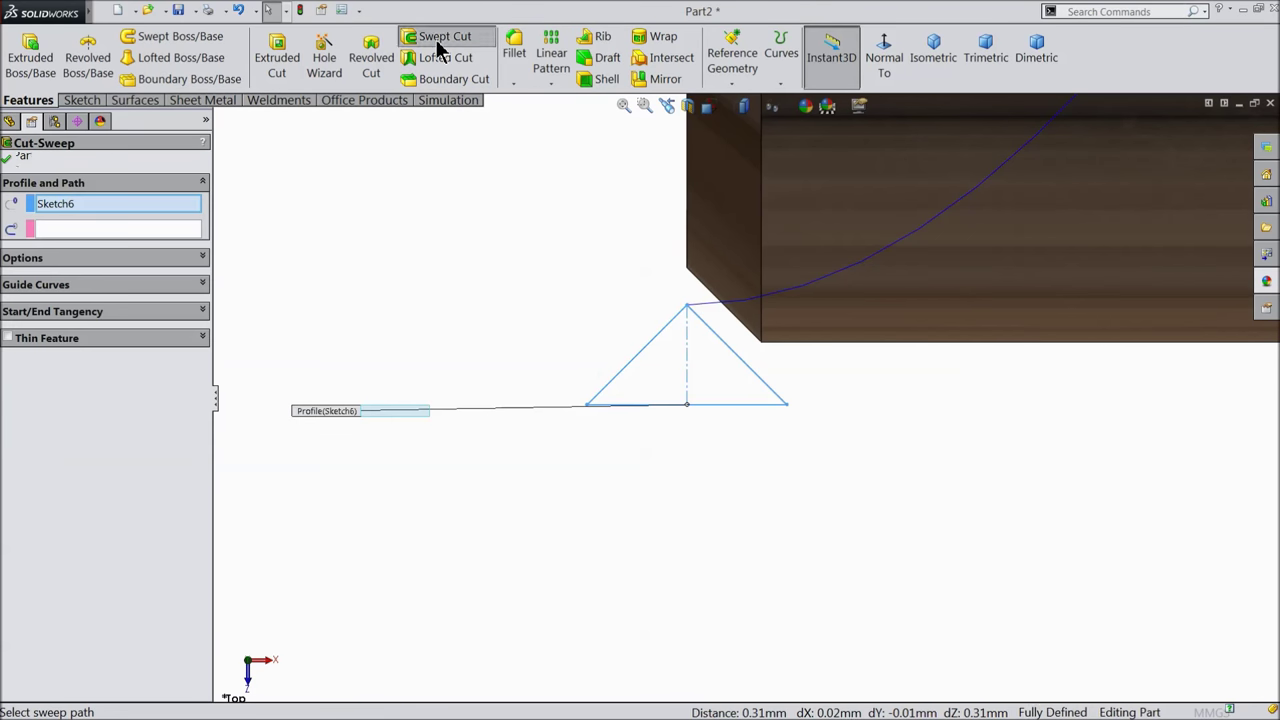
pyautogui.click(85, 230)
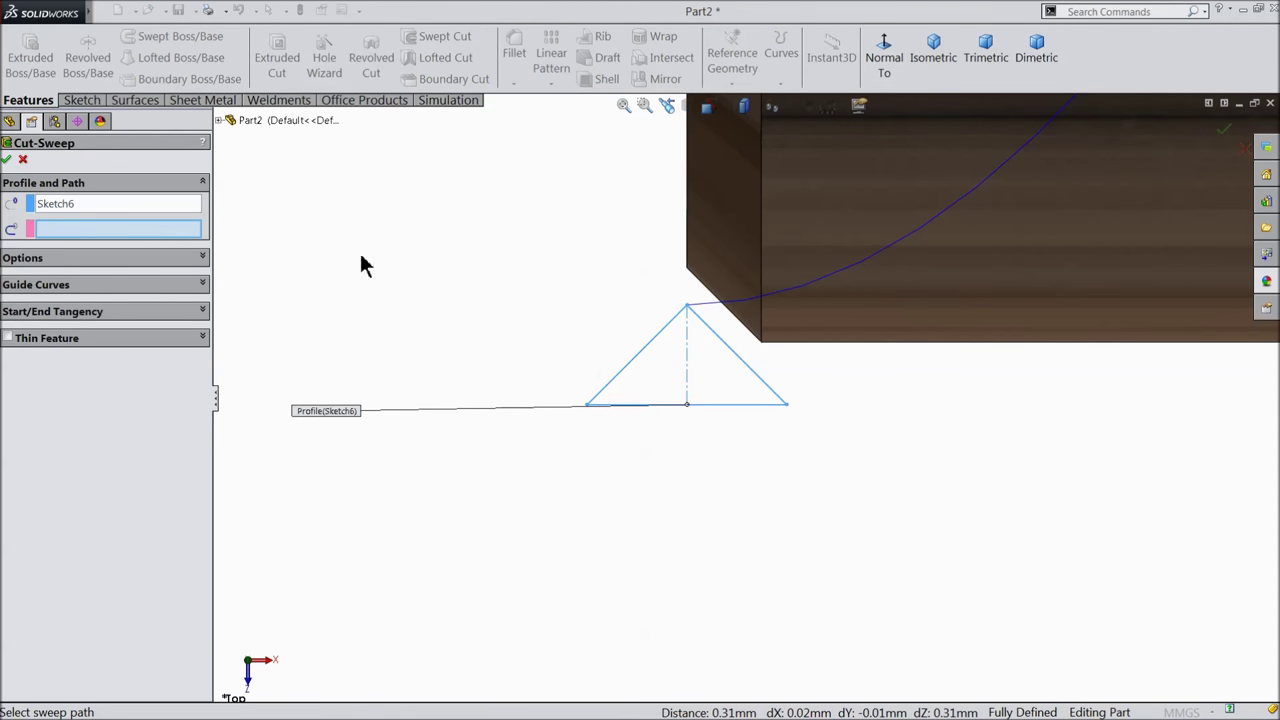
pyautogui.scroll(3, 638, 281)
pyautogui.scroll(3, 880, 275)
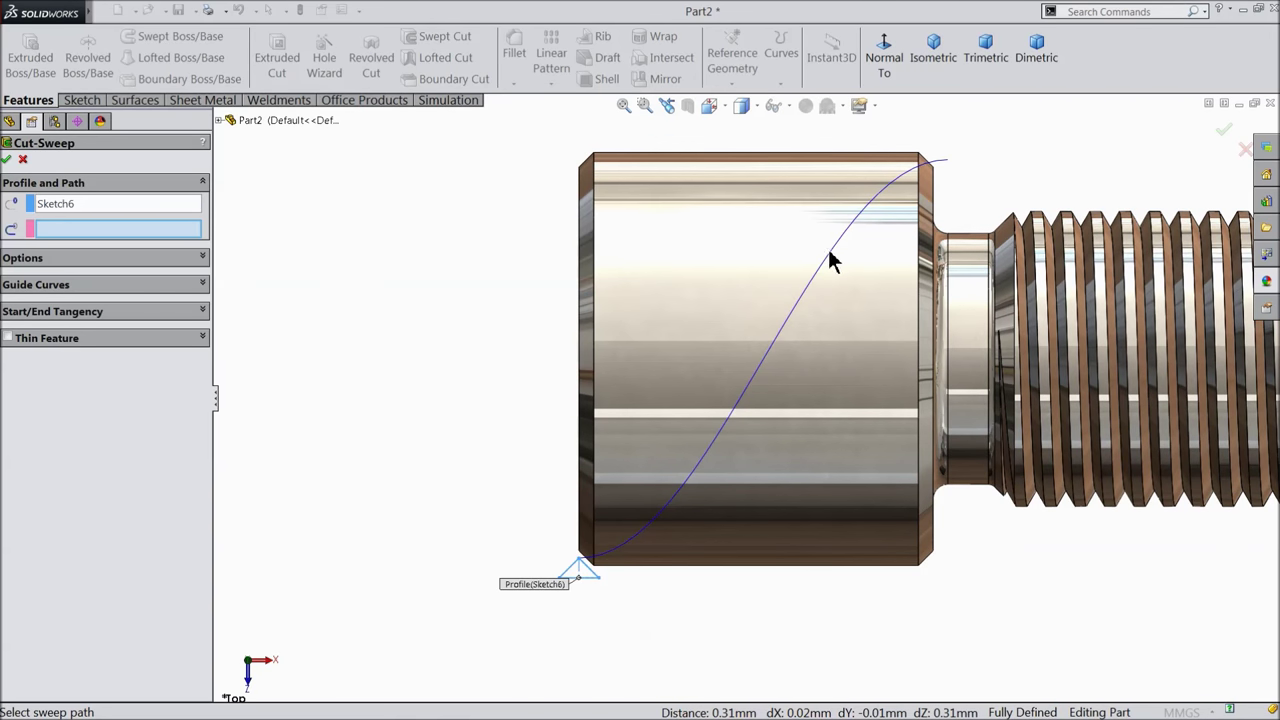
pyautogui.click(836, 263)
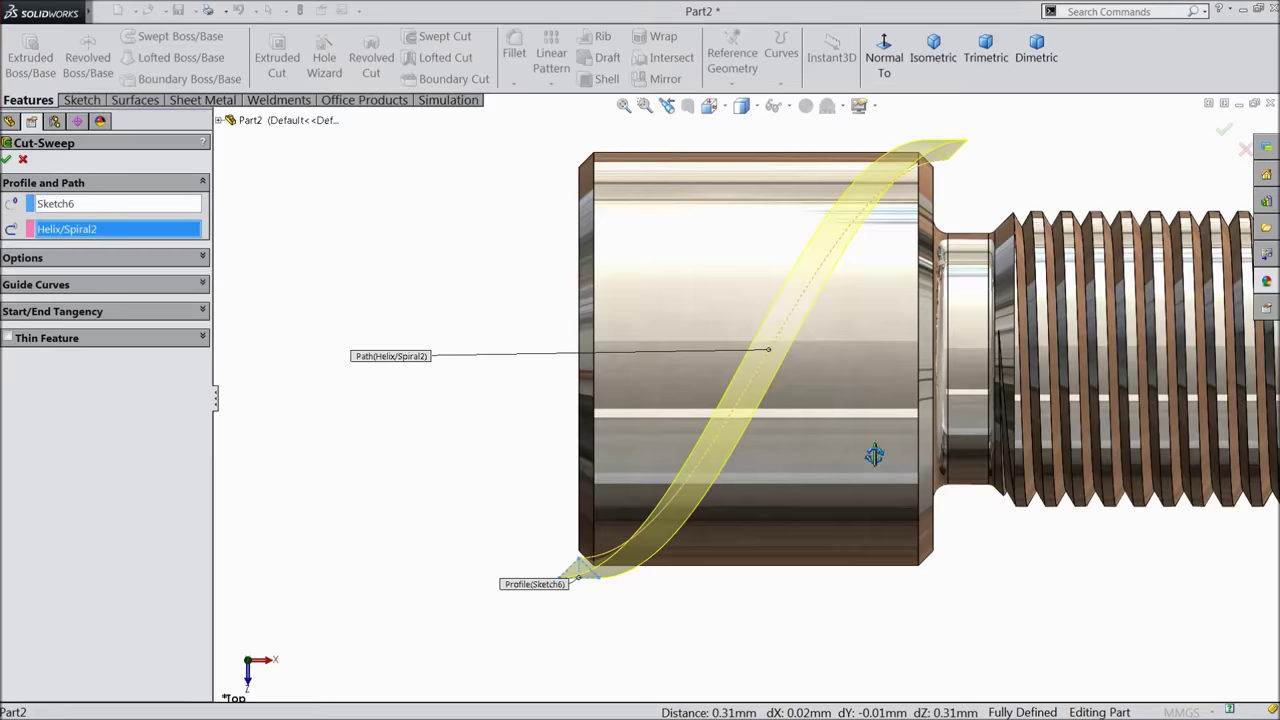
pyautogui.moveTo(871, 451); pyautogui.dragTo(894, 429, button='middle')
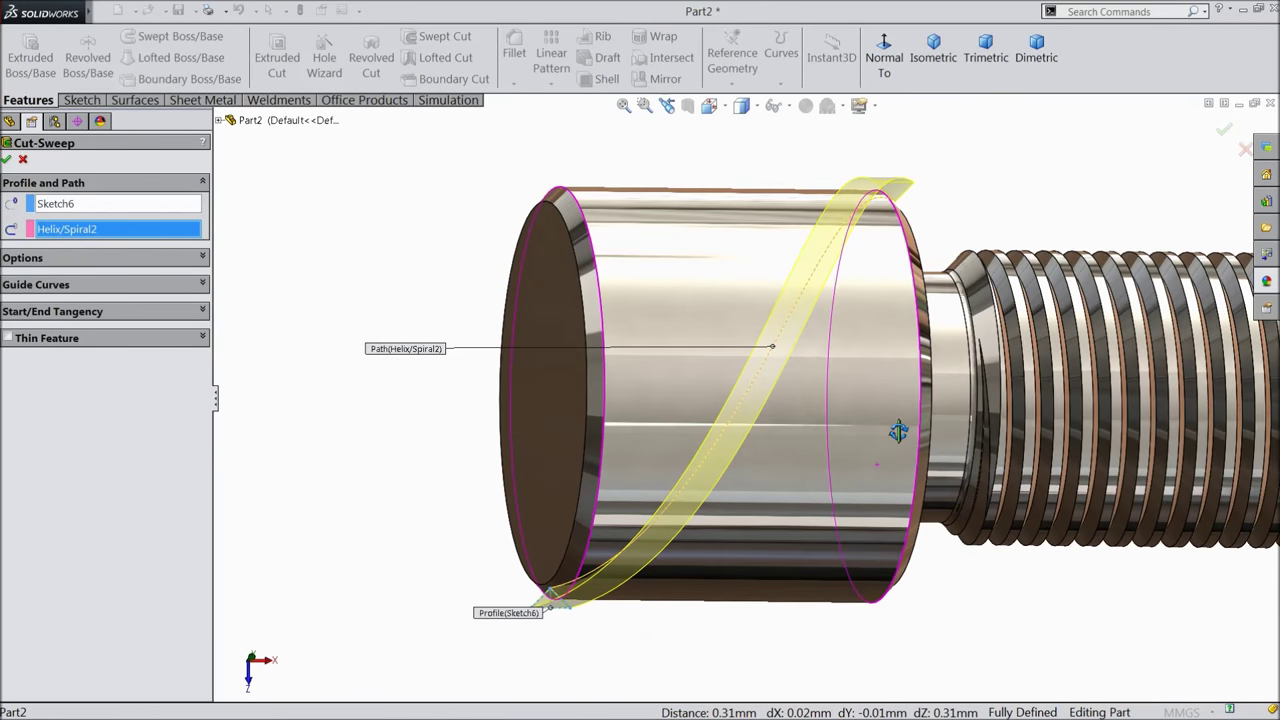
pyautogui.scroll(-2, 883, 429)
pyautogui.click(7, 156)
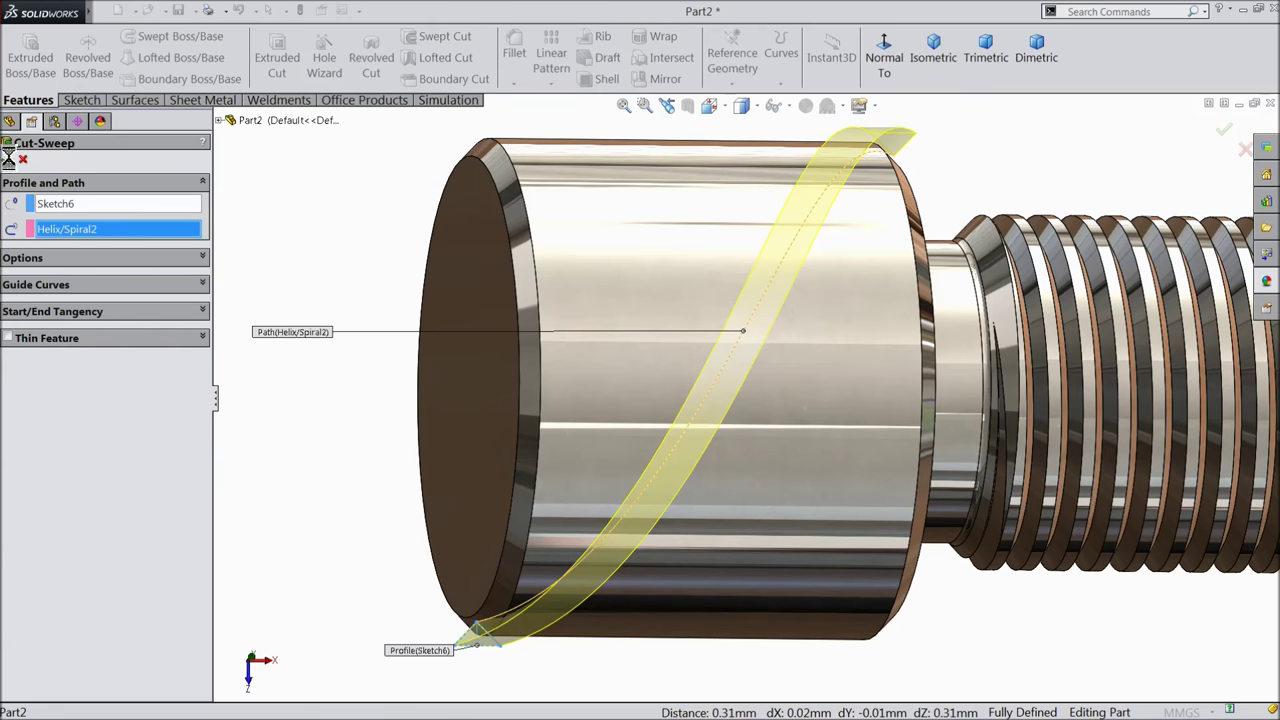
# - Orbit the model to inspect the helical groove on the head's end face and body
pyautogui.click(340, 355)
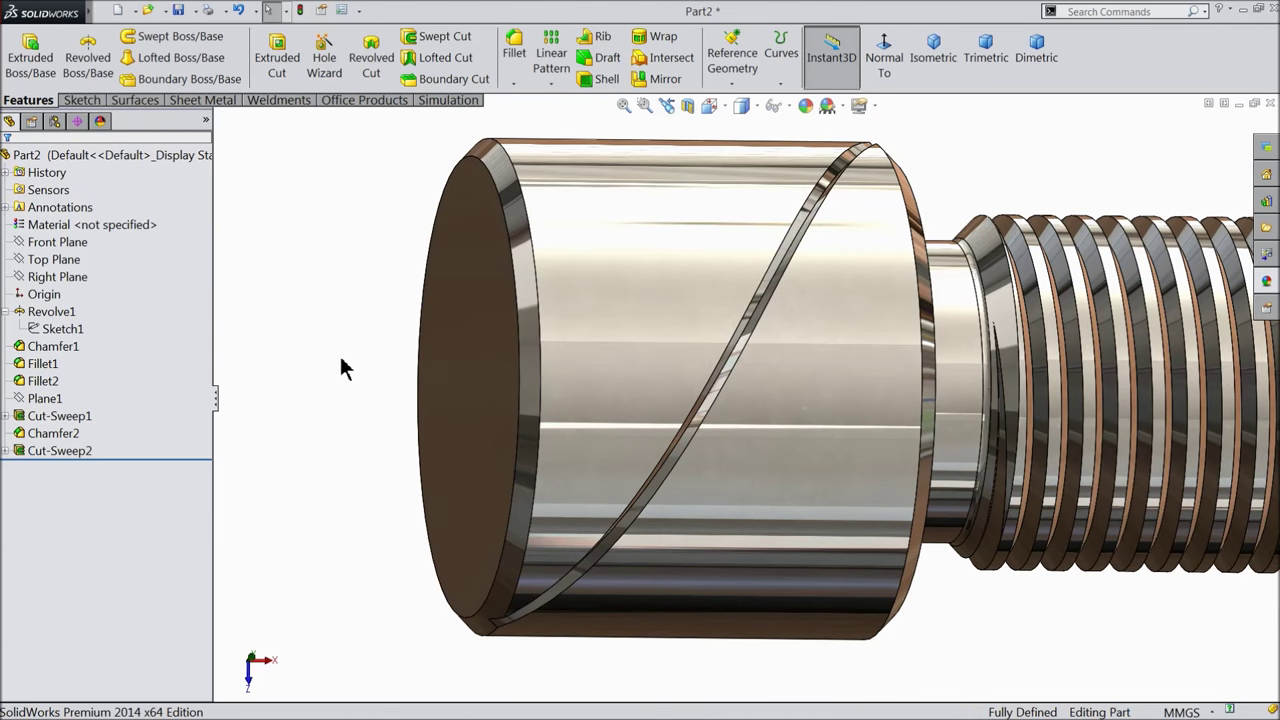
pyautogui.moveTo(343, 366); pyautogui.dragTo(491, 434, button='middle')
pyautogui.scroll(2, 348, 380)
pyautogui.scroll(1, 491, 434)
pyautogui.scroll(-2, 663, 400)
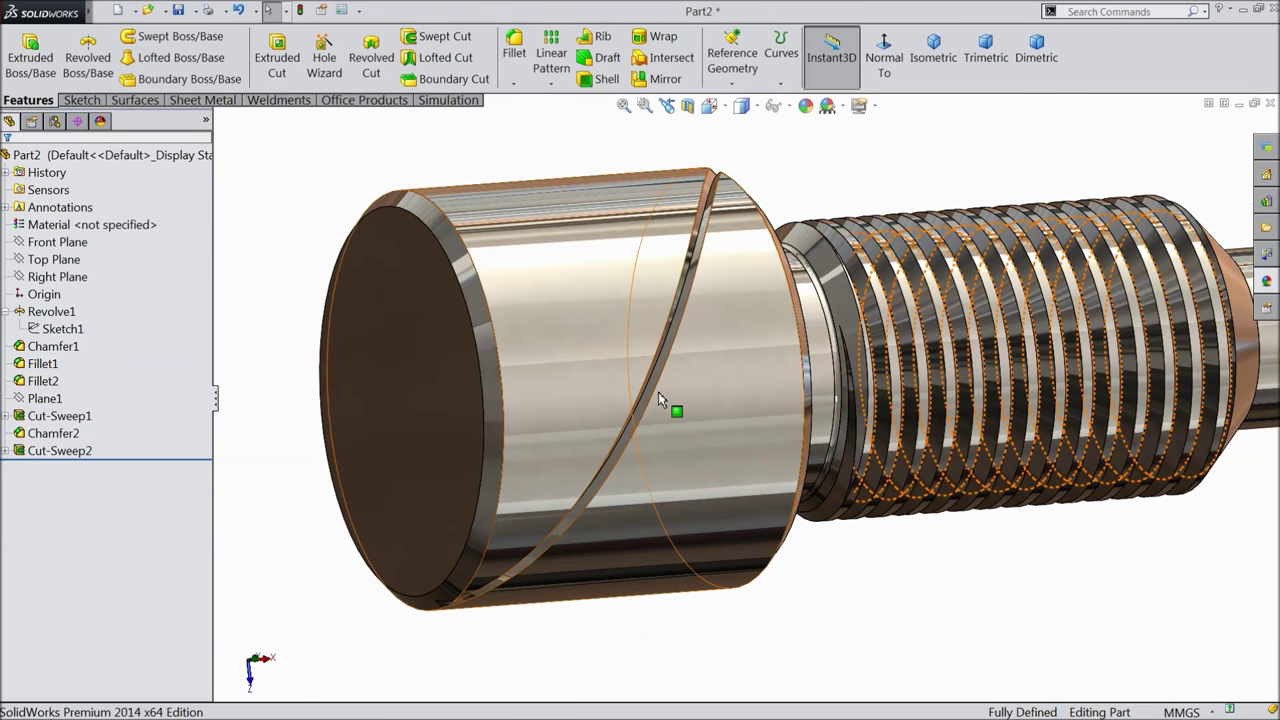
pyautogui.moveTo(663, 400); pyautogui.dragTo(558, 435, button='middle')
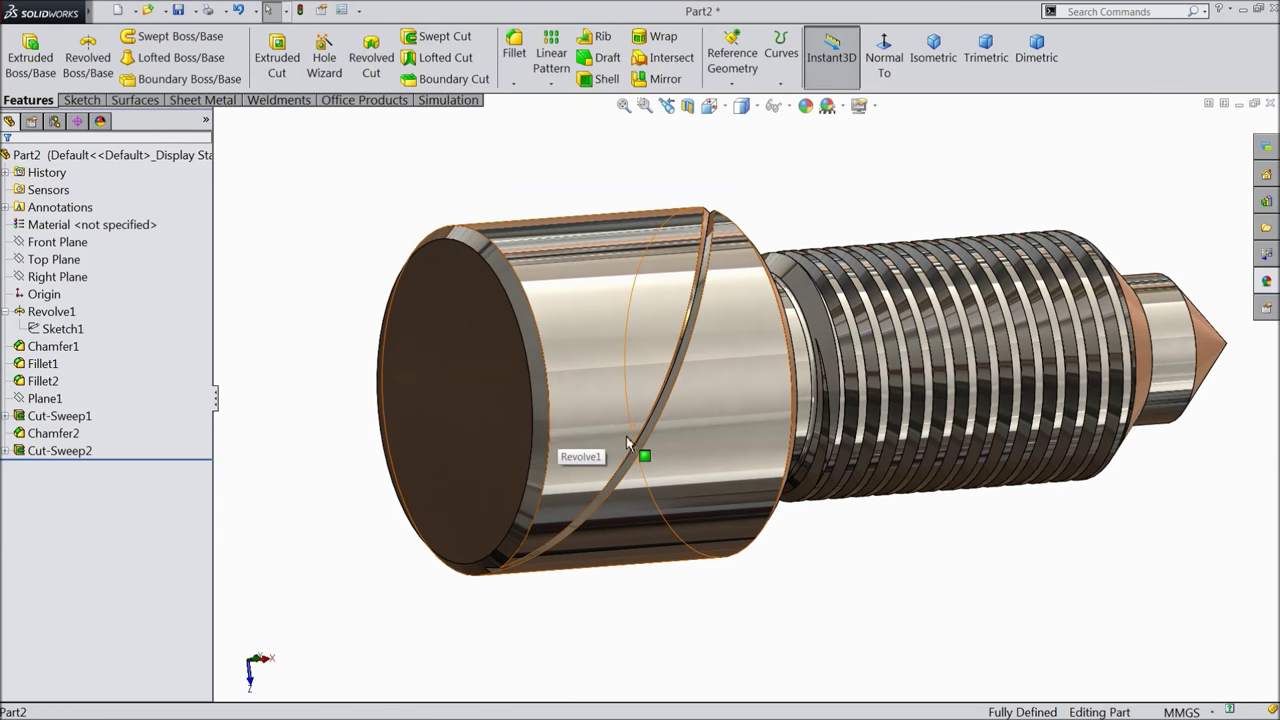
pyautogui.click(552, 85)
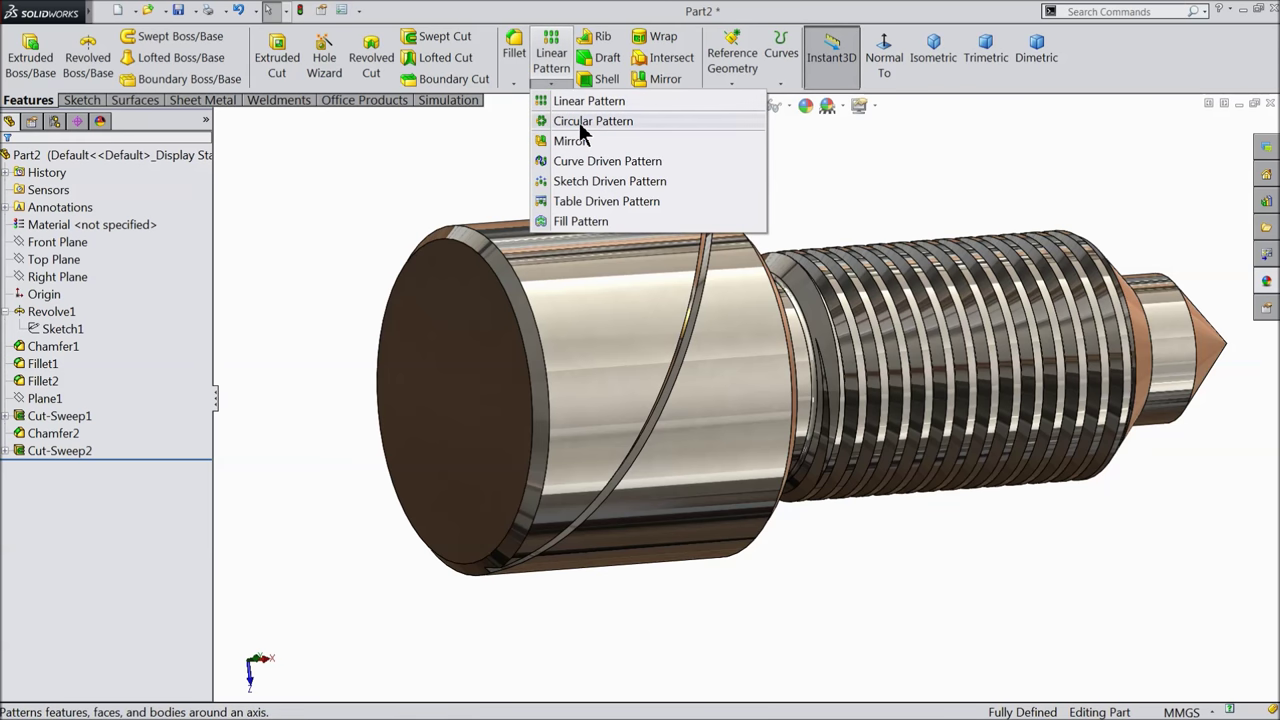
# - Circular-pattern Cut-Sweep2 around the head's circular edge with 40 equally spaced instances
pyautogui.click(583, 125)
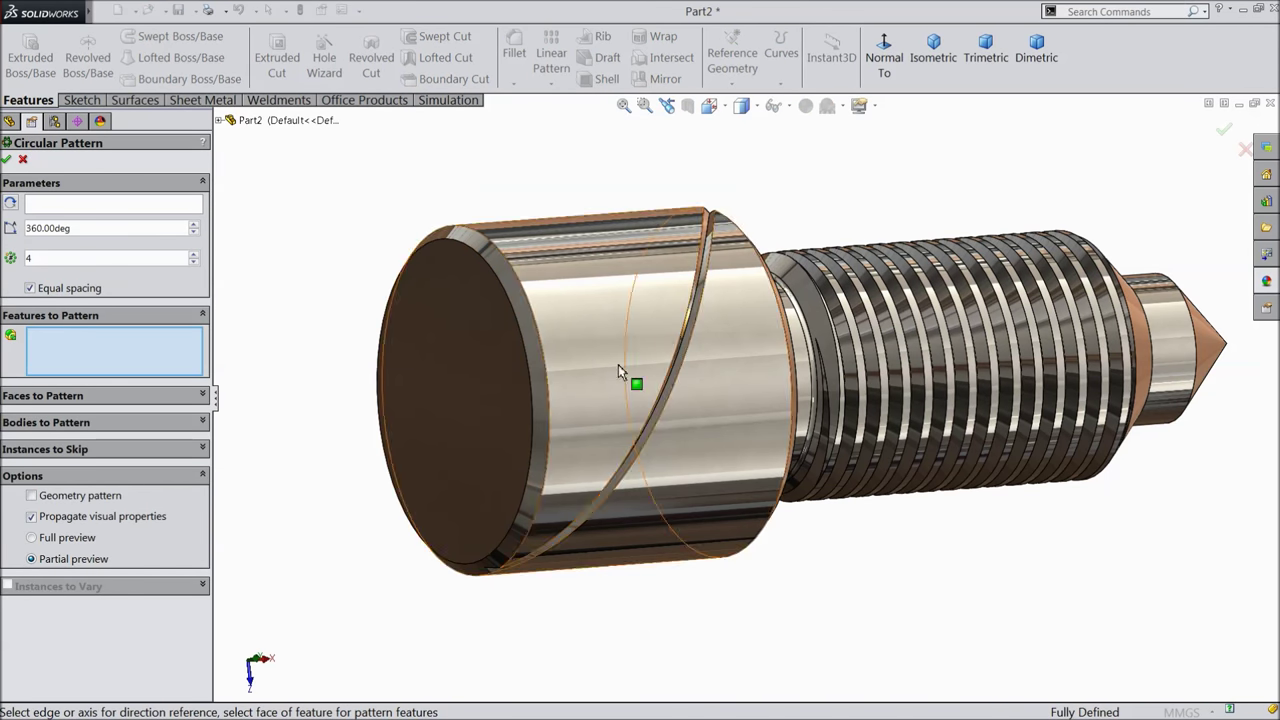
pyautogui.click(670, 386)
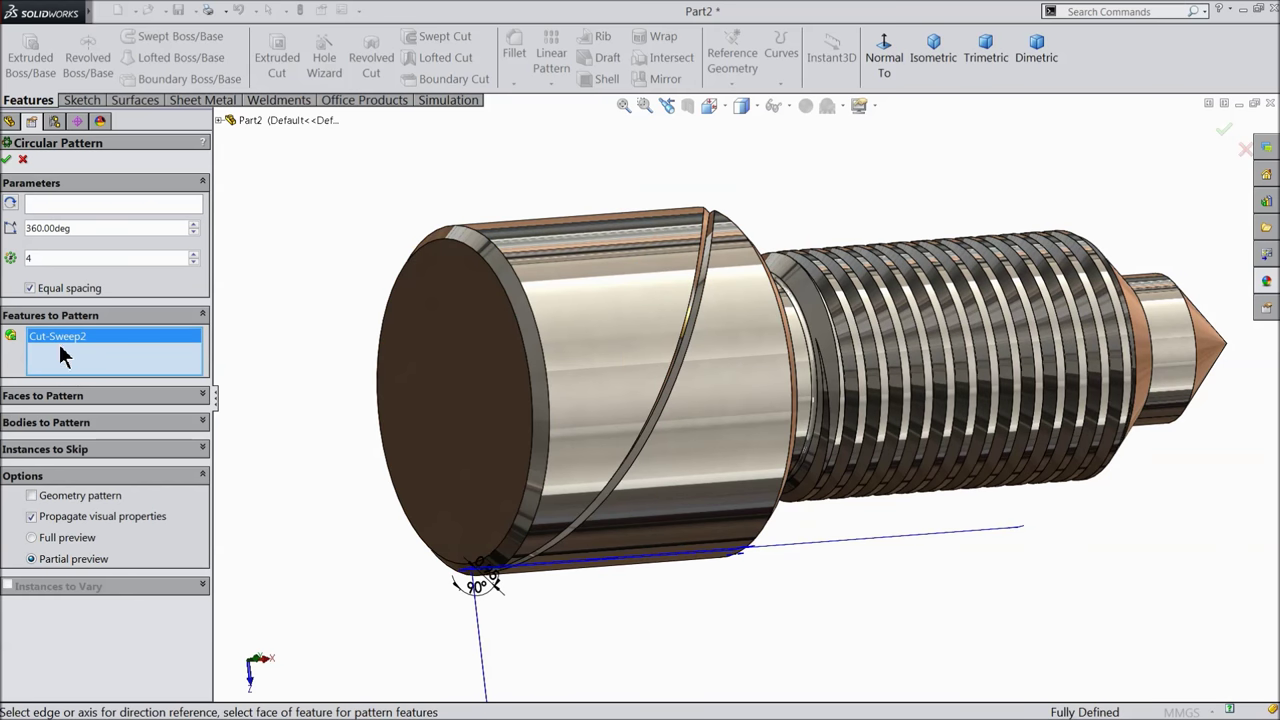
pyautogui.click(219, 121)
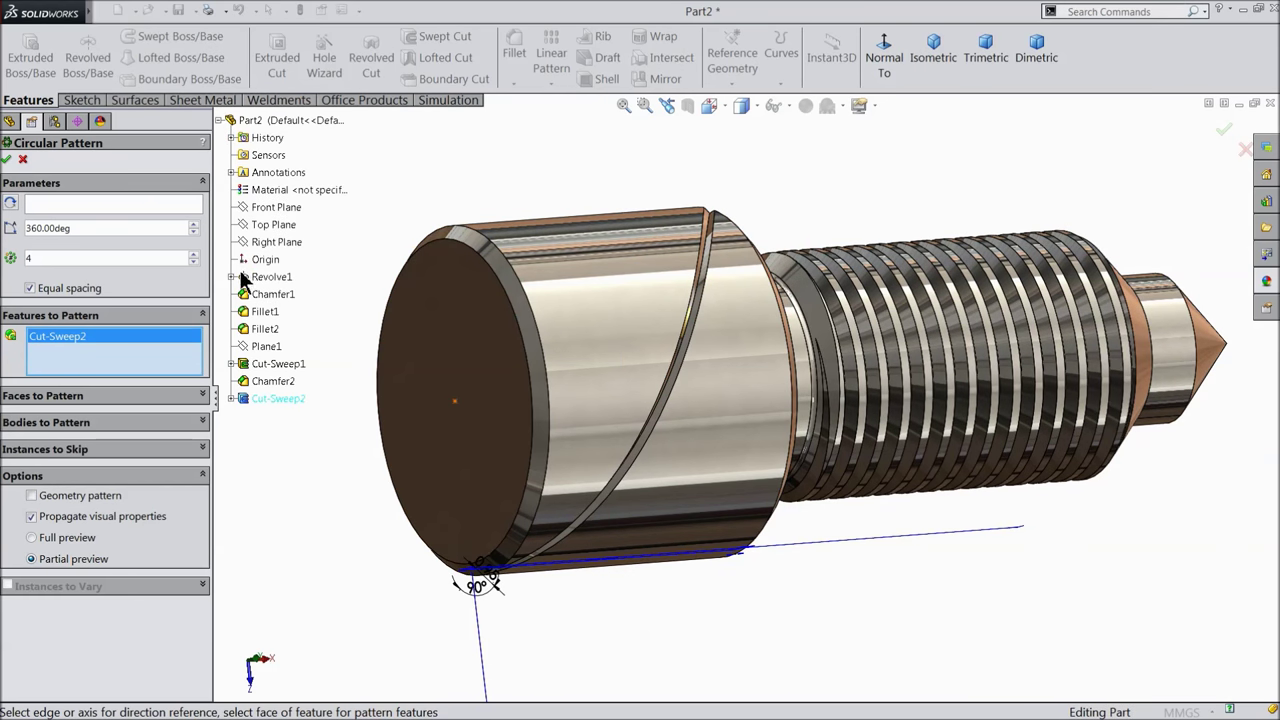
pyautogui.click(70, 204)
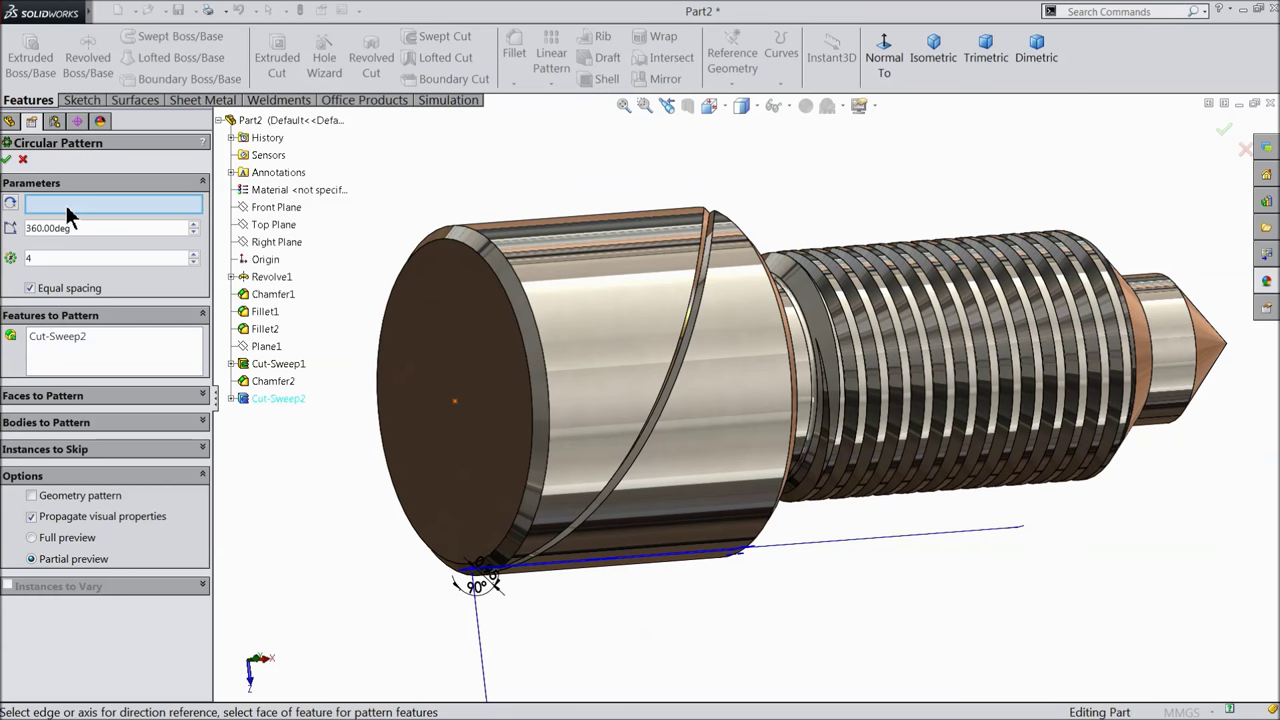
pyautogui.click(535, 358)
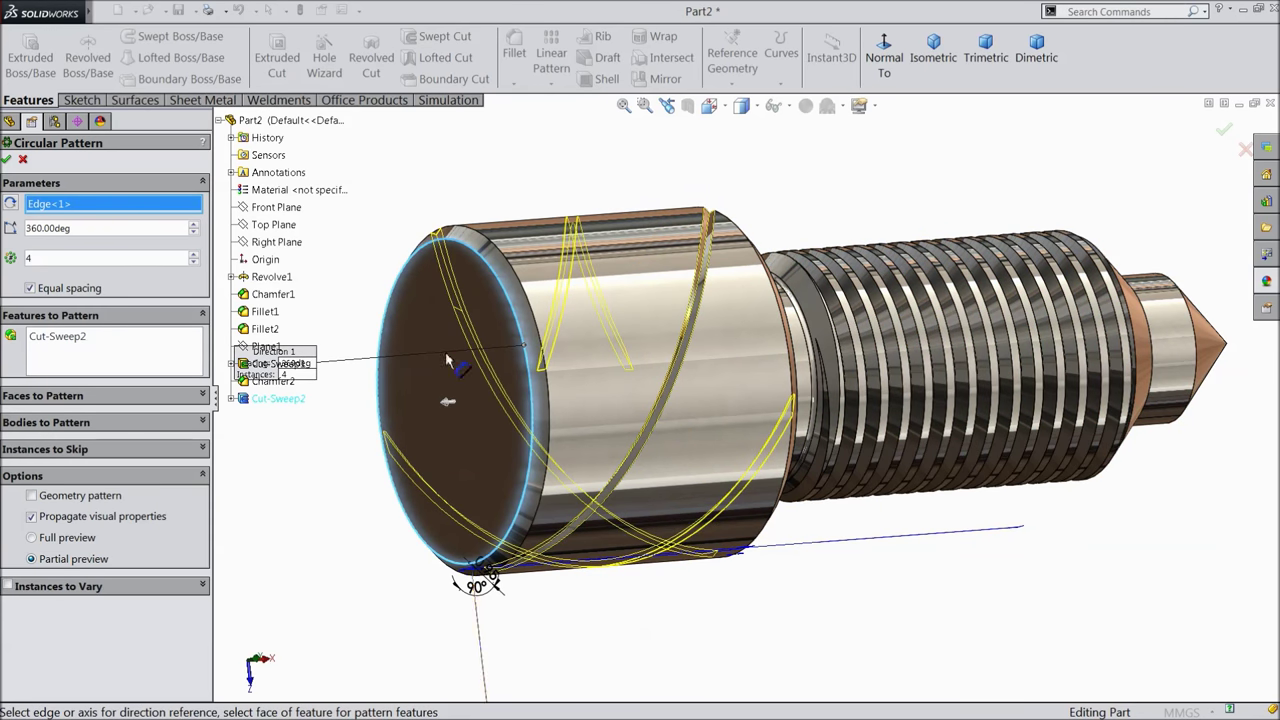
pyautogui.click(44, 260)
pyautogui.write('0')
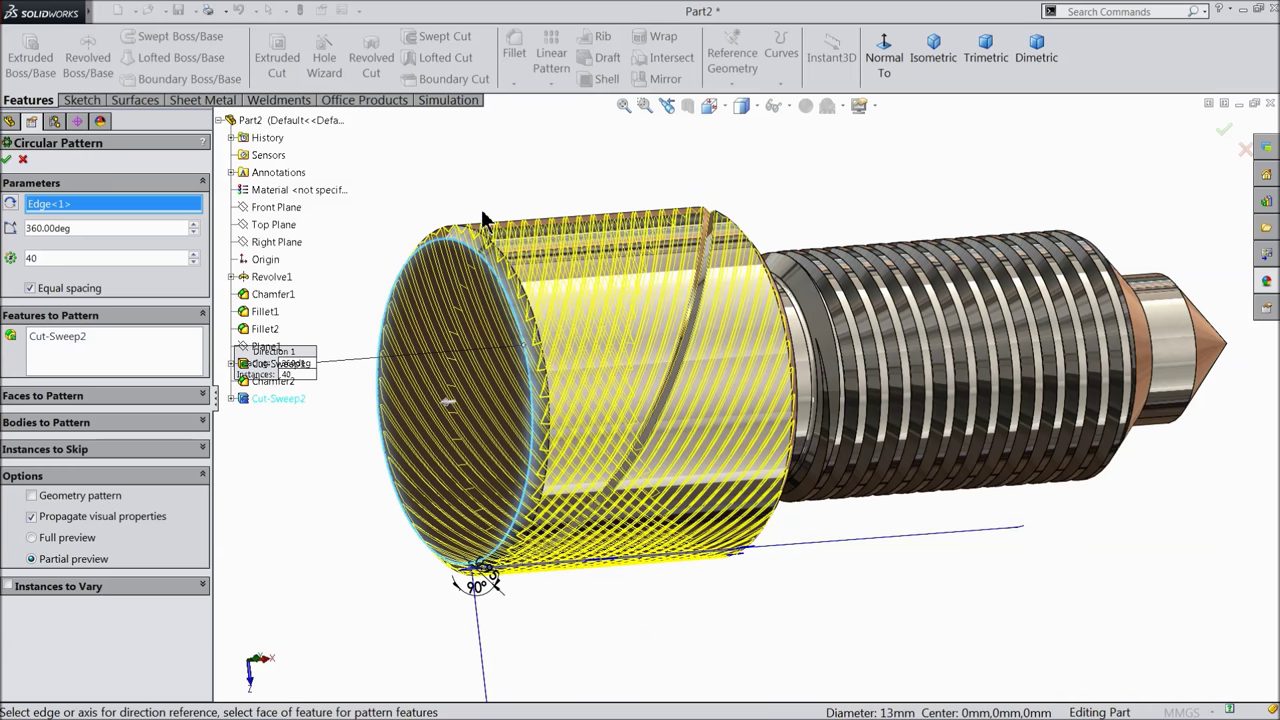
pyautogui.click(7, 159)
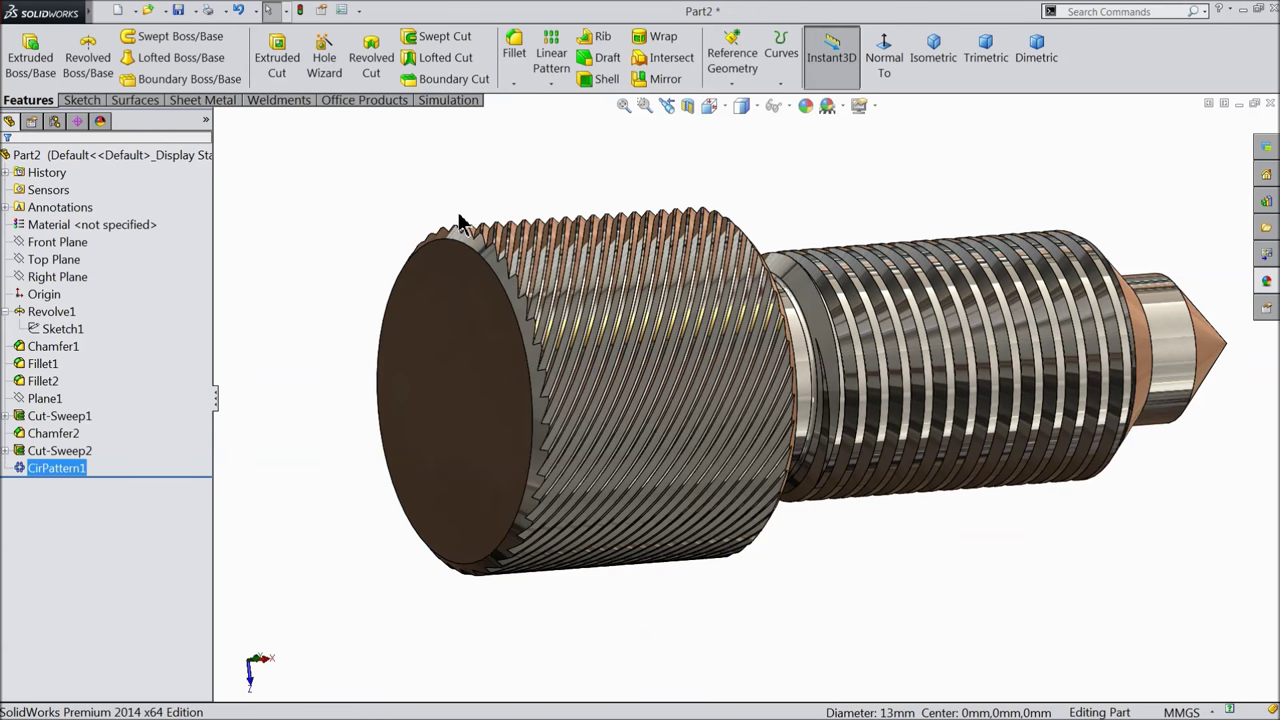
# - Mirror Cut-Sweep2 and CirPattern1 about the Top Plane into crossing grooves
pyautogui.moveTo(417, 248); pyautogui.dragTo(487, 333, button='middle')
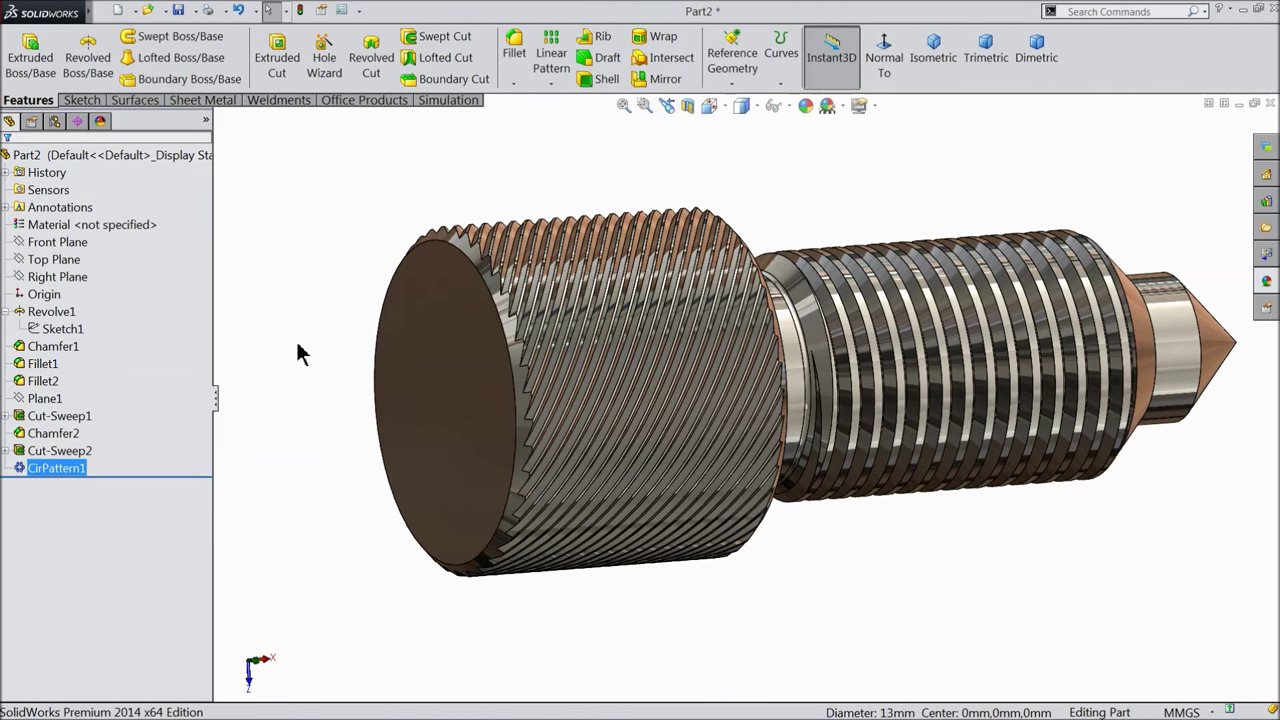
pyautogui.click(45, 259)
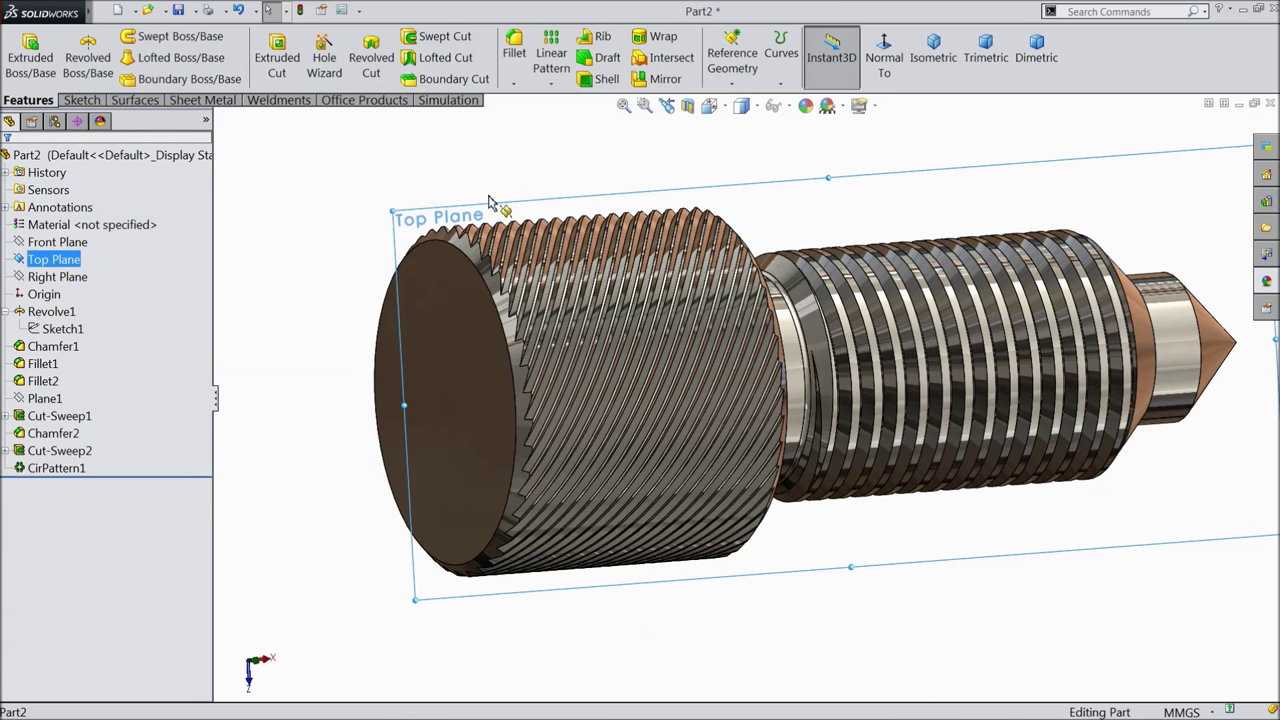
pyautogui.click(662, 79)
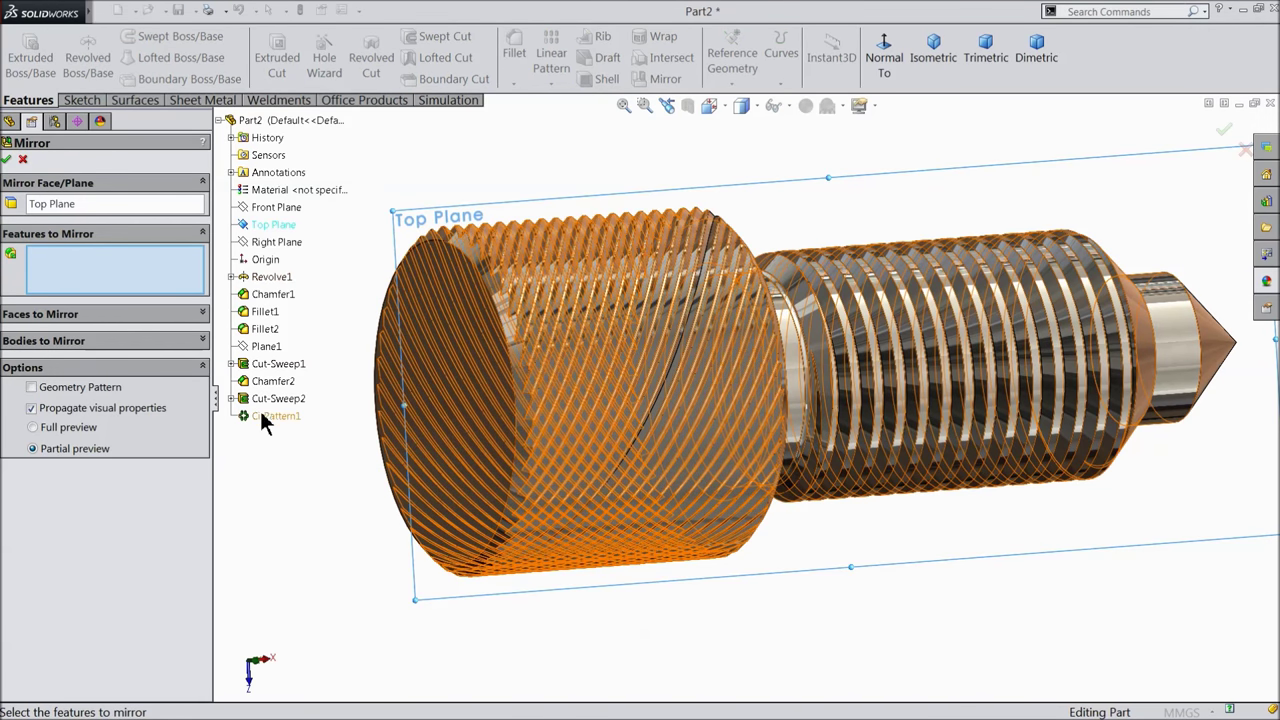
pyautogui.click(270, 400)
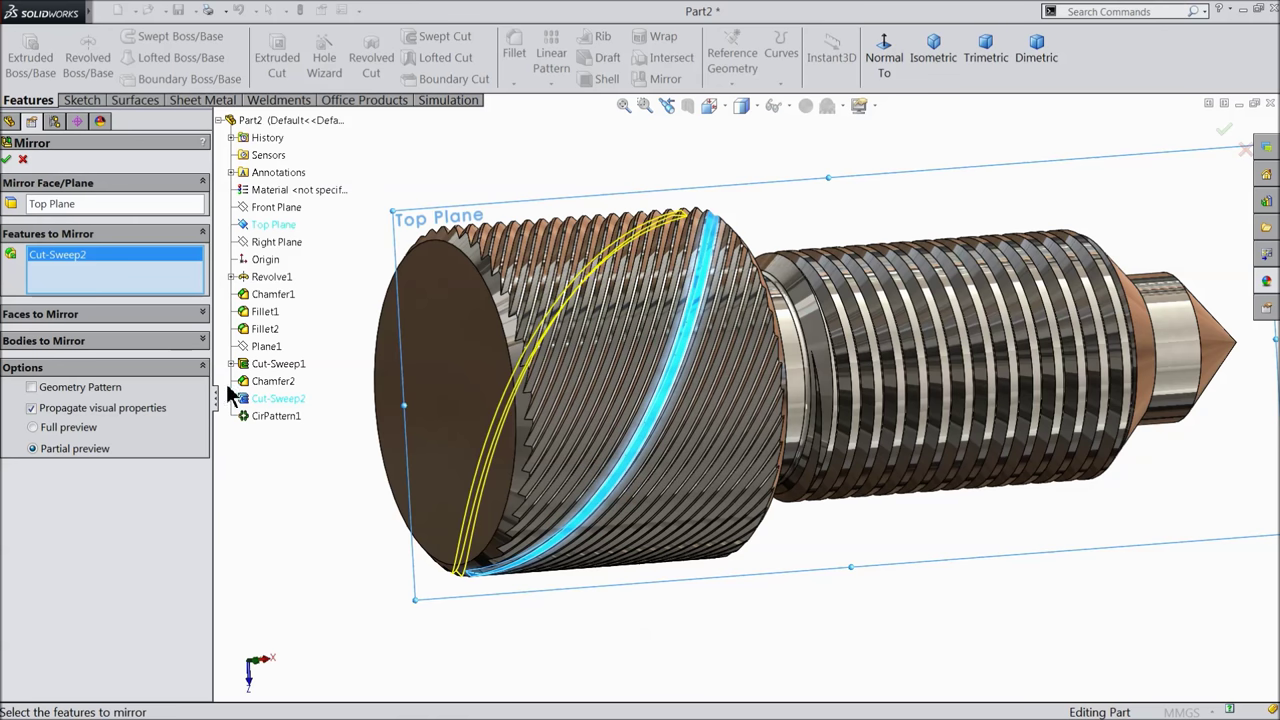
pyautogui.click(270, 418)
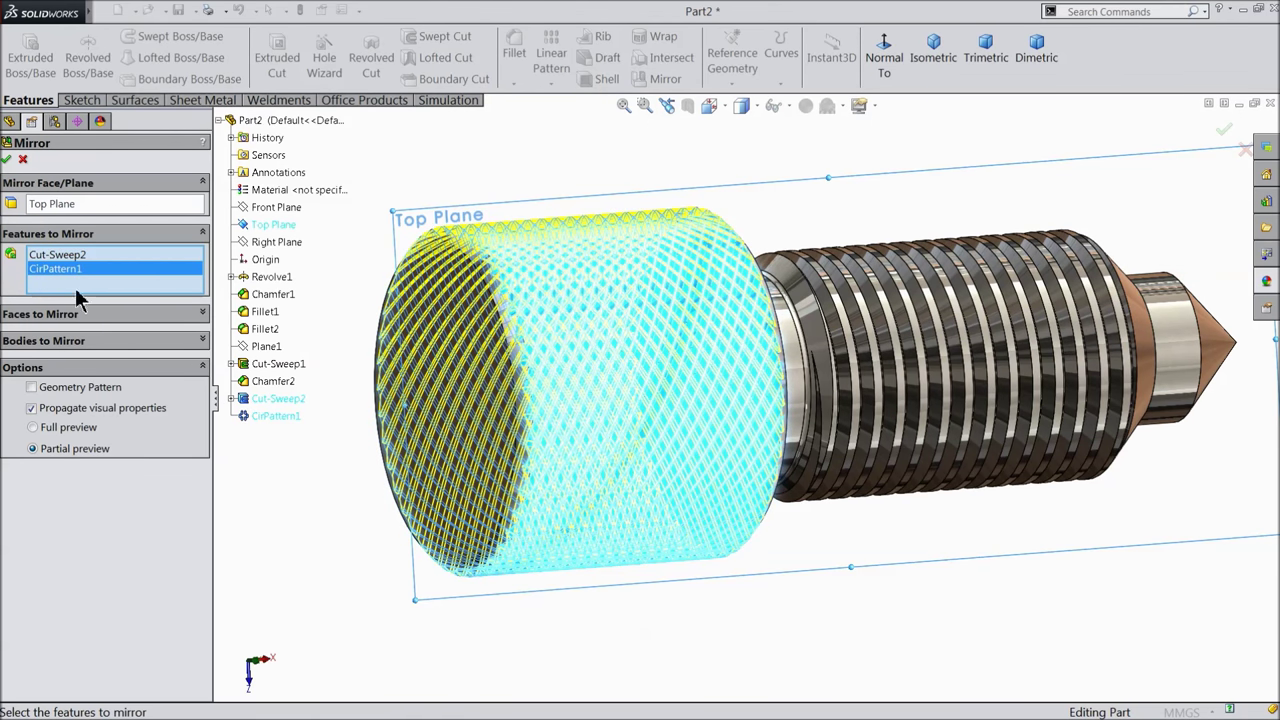
pyautogui.click(7, 160)
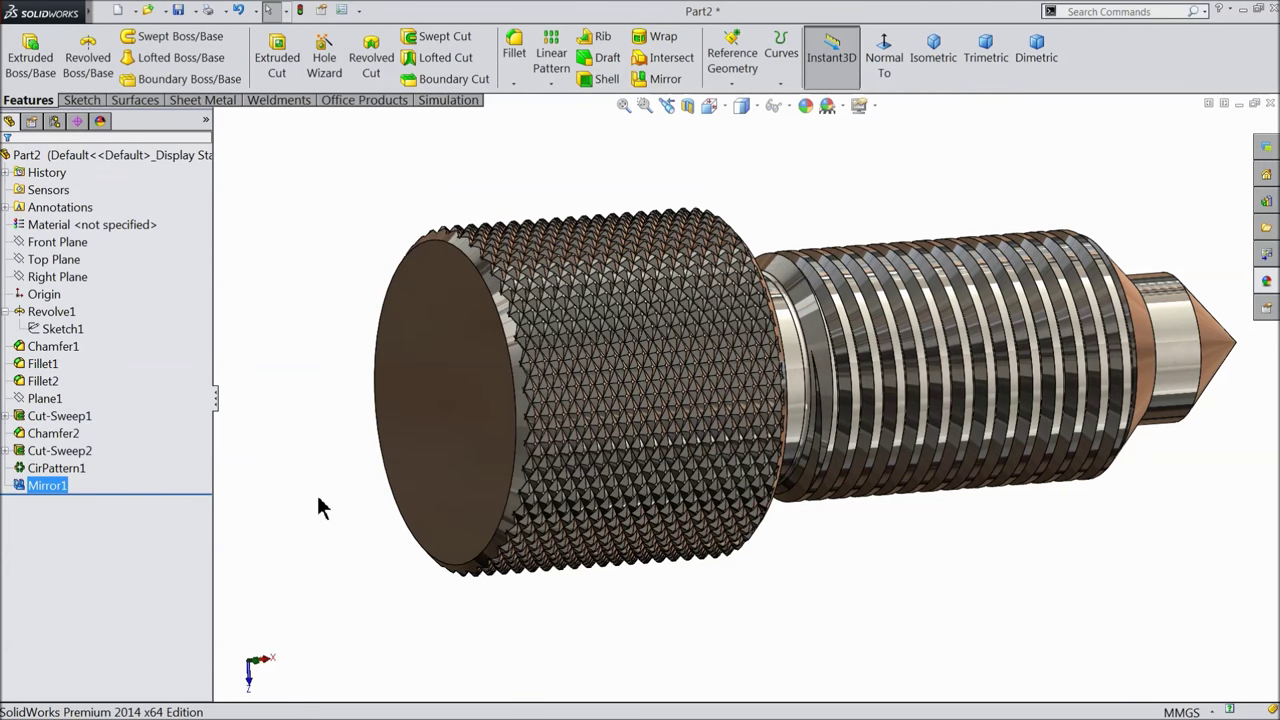
# - Start a sketch on the knurled head's flat end face and draw a circle at the origin
pyautogui.click(322, 502)
pyautogui.moveTo(322, 502); pyautogui.dragTo(400, 600, button='middle')
pyautogui.click(577, 503)
pyautogui.moveTo(577, 503); pyautogui.dragTo(600, 486, button='middle')
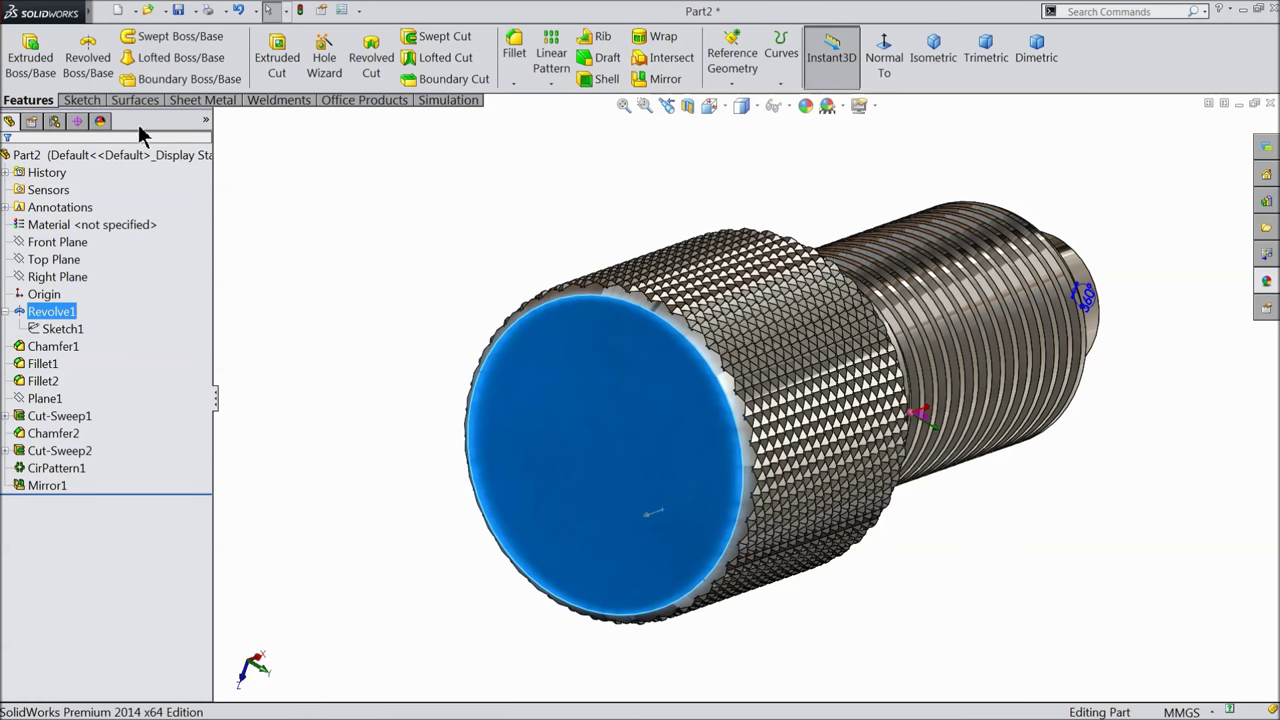
pyautogui.click(82, 100)
pyautogui.click(21, 50)
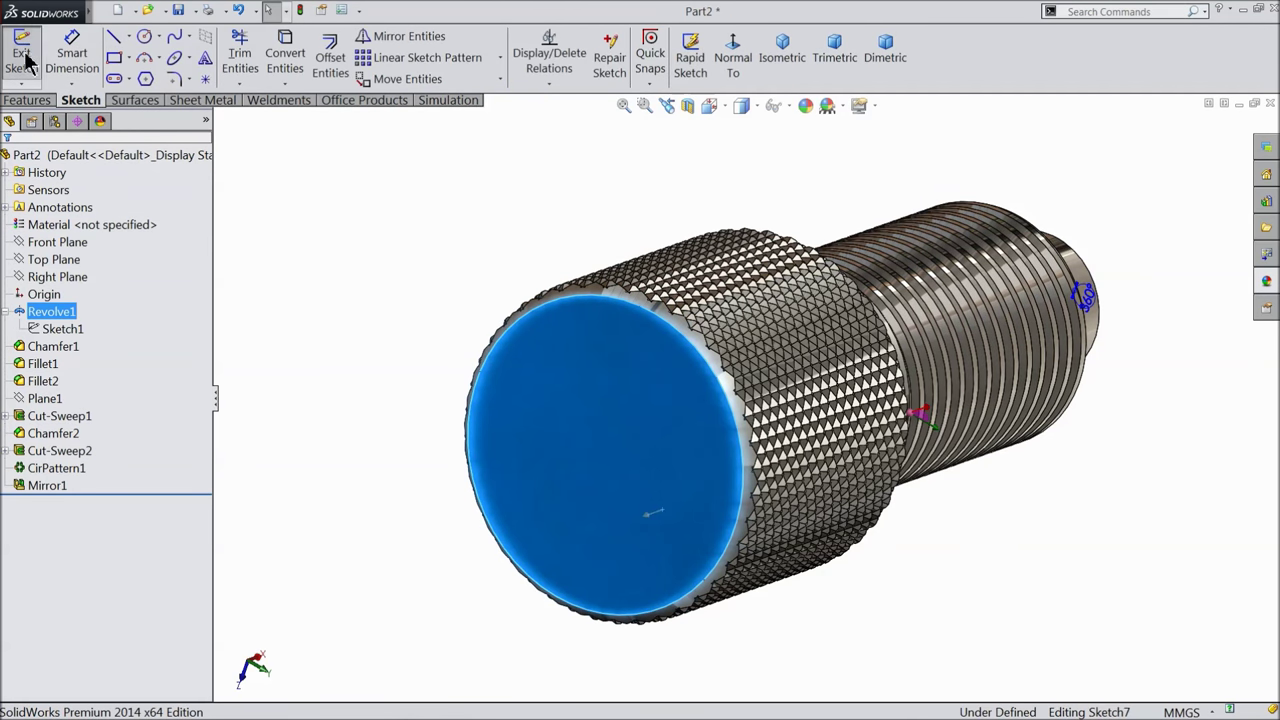
pyautogui.click(145, 36)
pyautogui.scroll(-2, 705, 488)
pyautogui.scroll(-2, 703, 492)
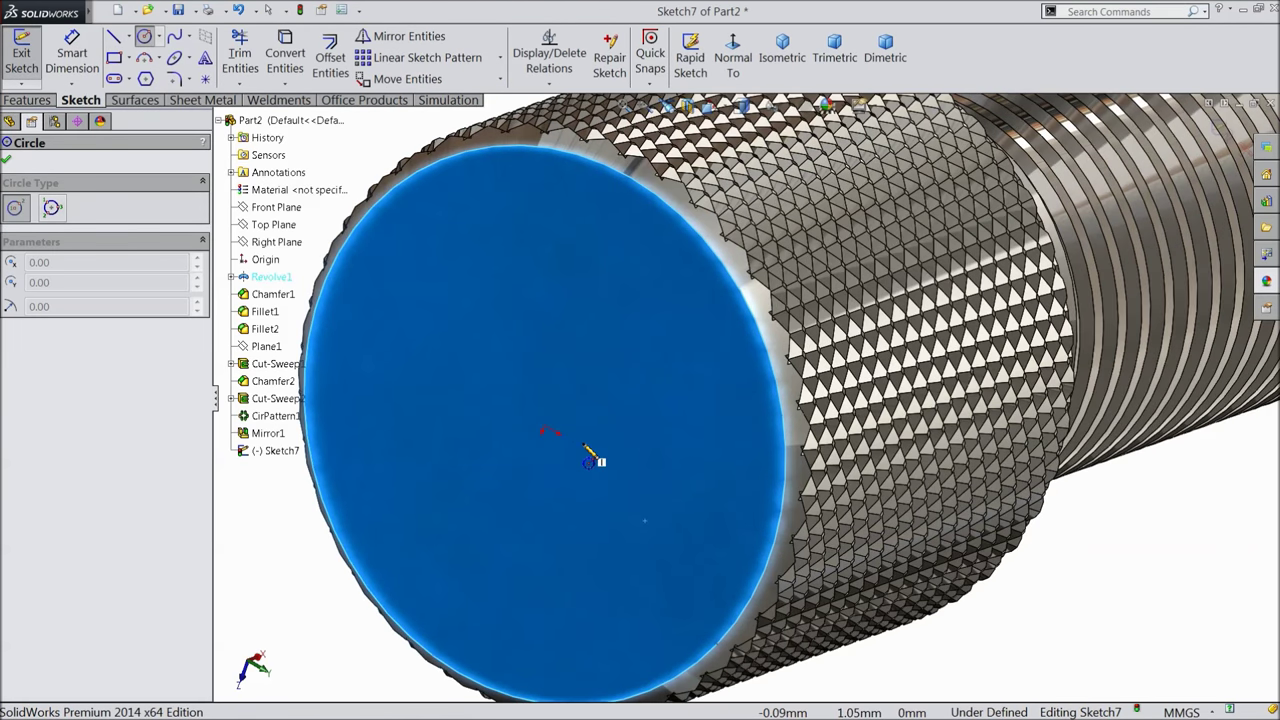
pyautogui.click(544, 431)
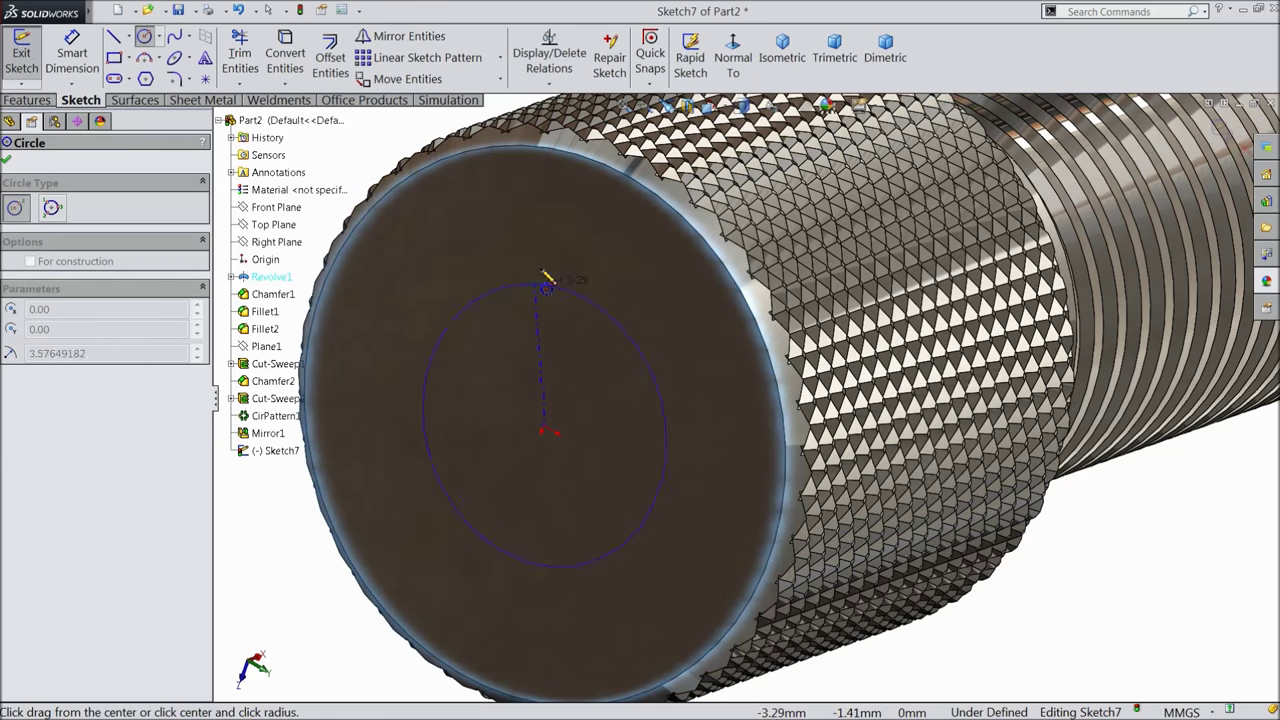
pyautogui.click(557, 210)
# - Dimension the circle to an 11 mm diameter
pyautogui.click(70, 52)
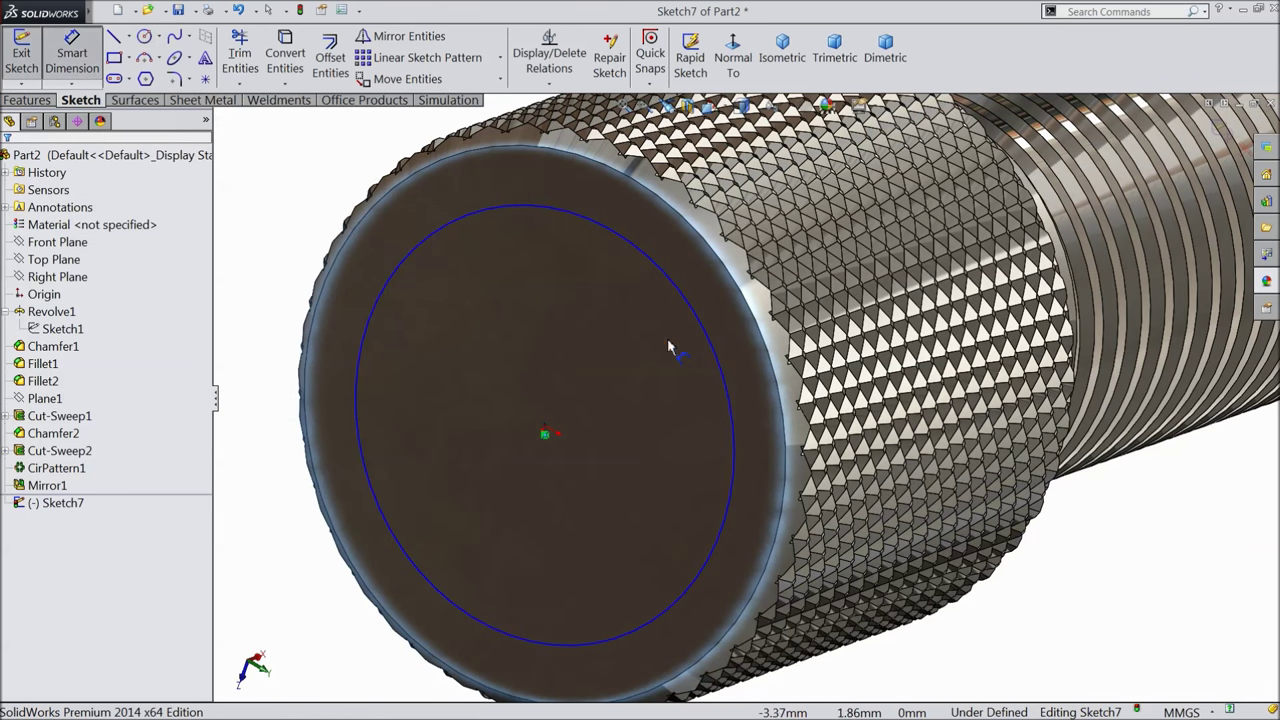
pyautogui.click(714, 366)
pyautogui.click(600, 352)
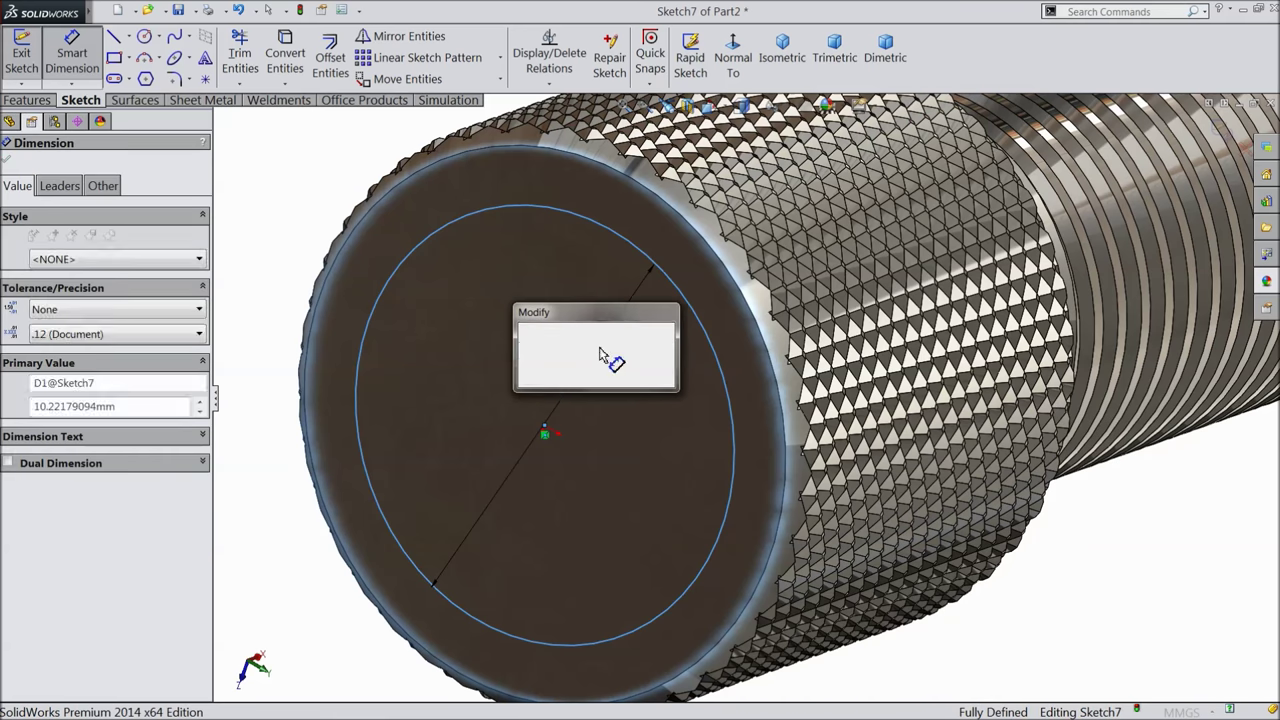
pyautogui.write('11')
pyautogui.click(527, 329)
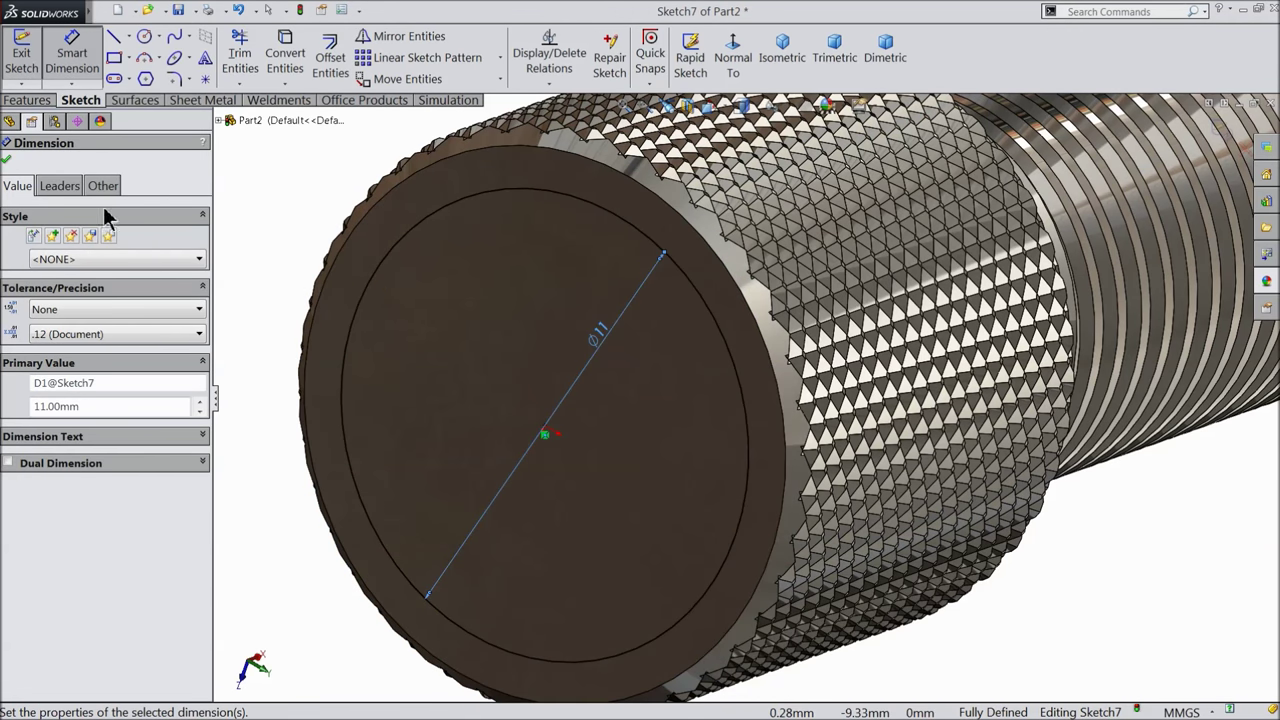
pyautogui.click(7, 159)
# - Extrude-cut the Ø11 circle 1.5 mm deep (Blind) into the head's end face
pyautogui.click(29, 101)
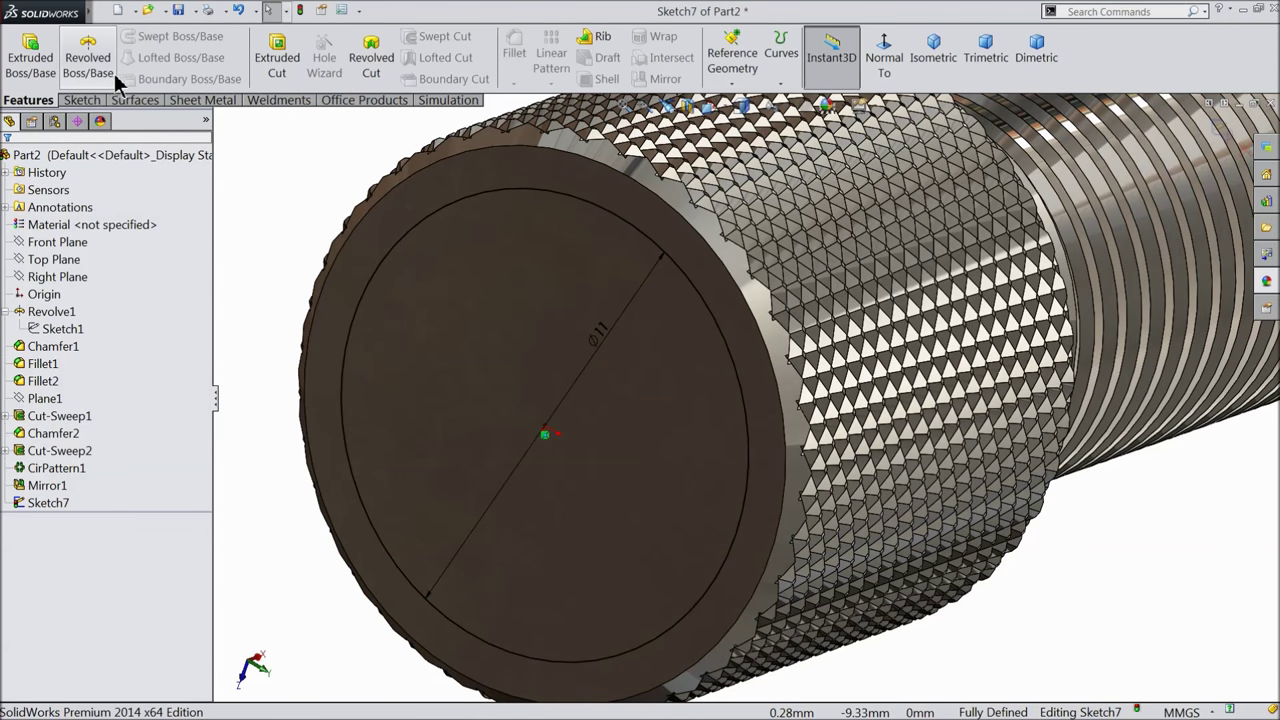
pyautogui.click(277, 84)
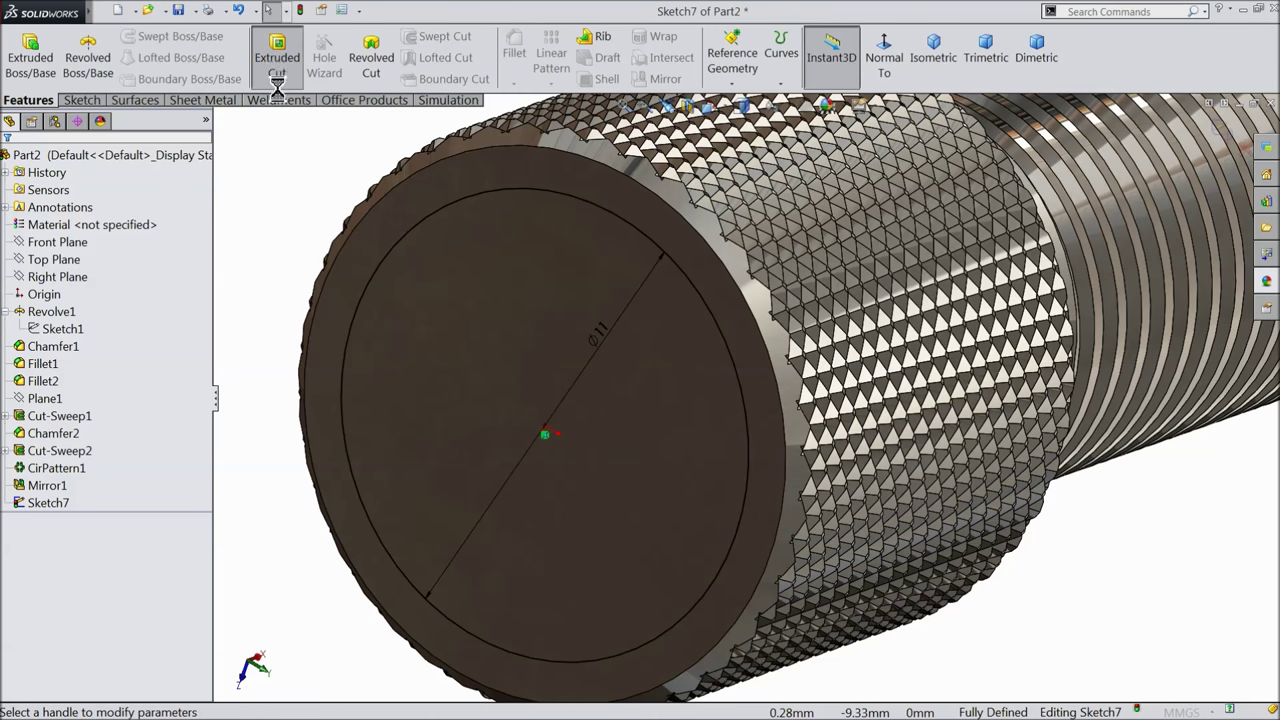
pyautogui.write('1.5')
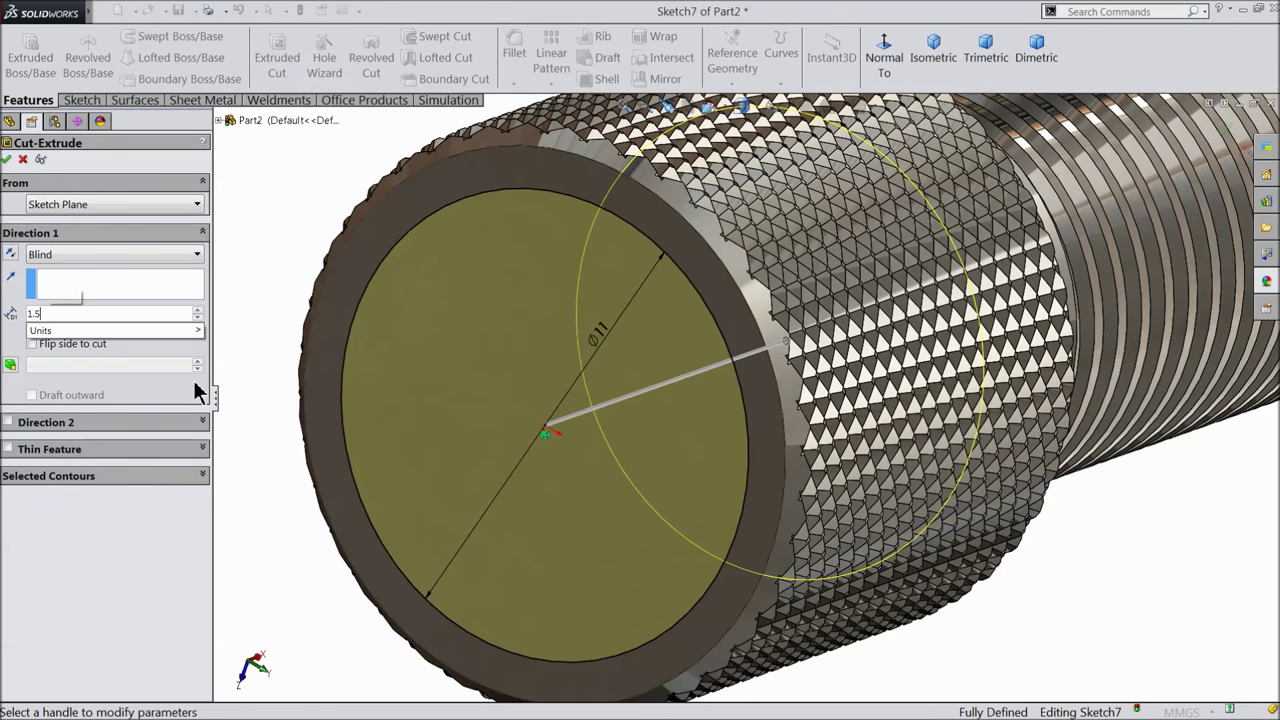
pyautogui.press('Return')
pyautogui.click(7, 160)
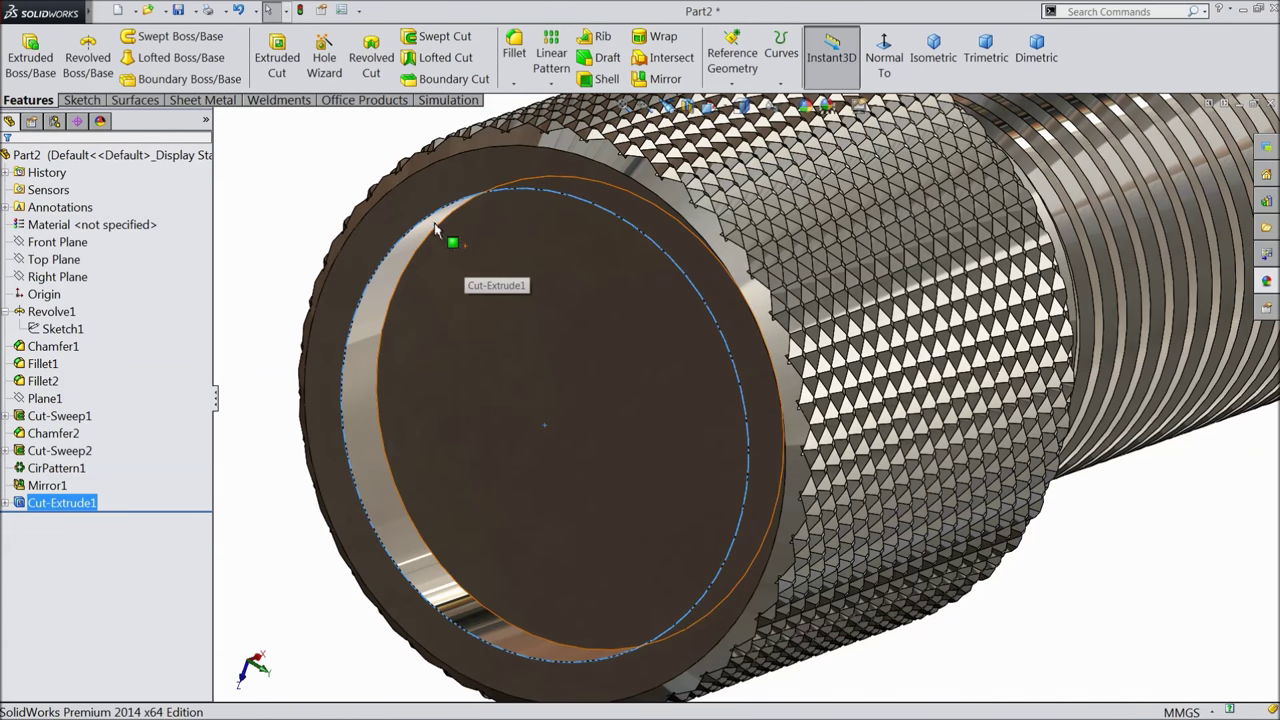
# - Fillet the recess's inner and outer circular edges with a 0.5 mm radius
pyautogui.click(514, 60)
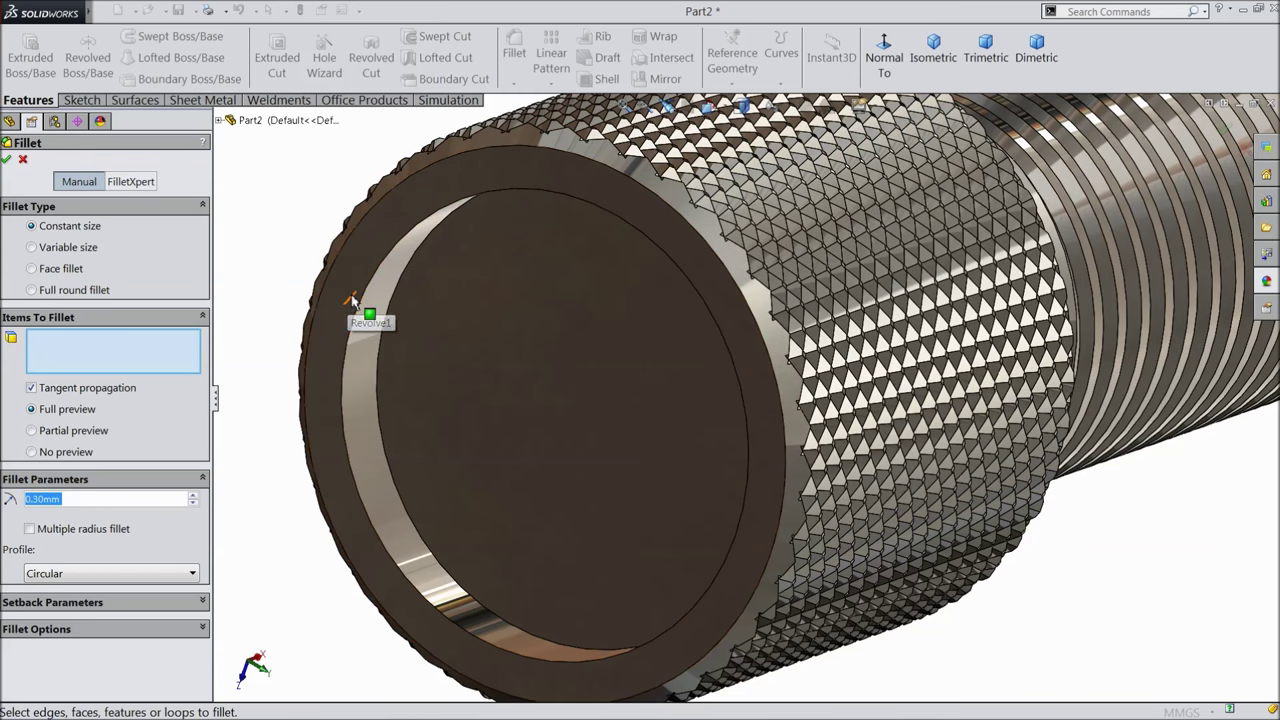
pyautogui.write('0.5')
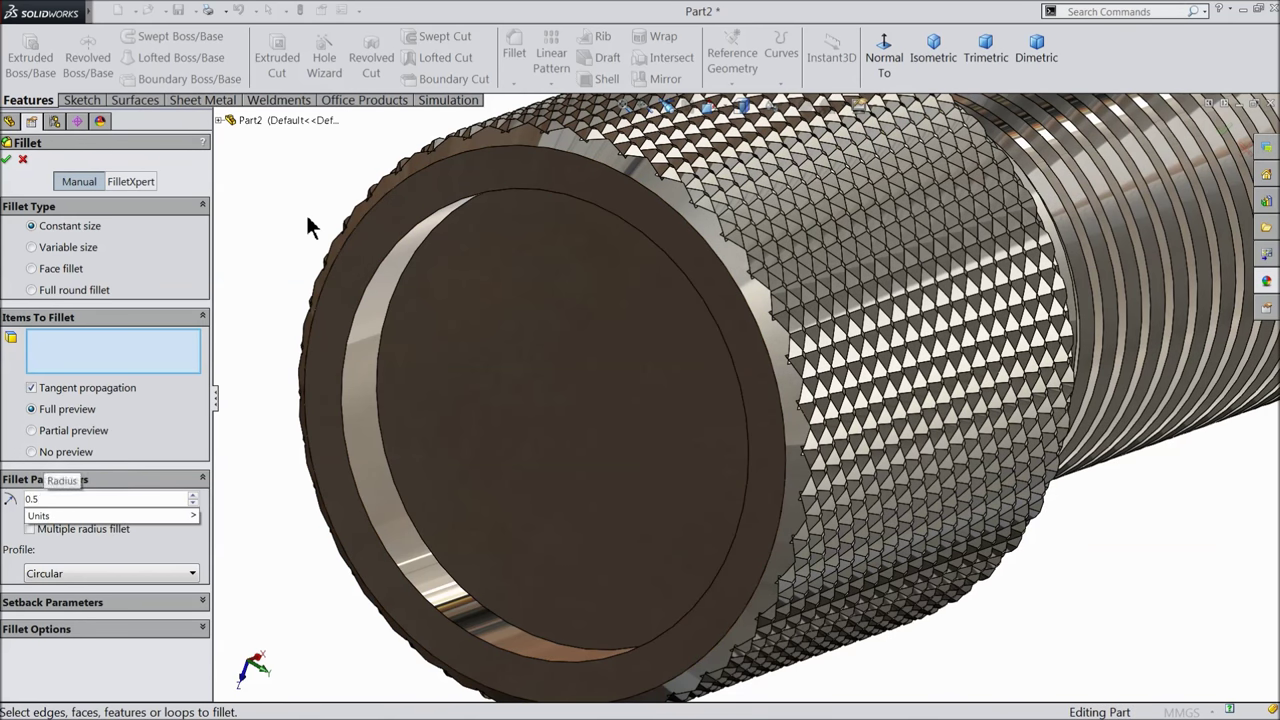
pyautogui.press('Return')
pyautogui.click(402, 281)
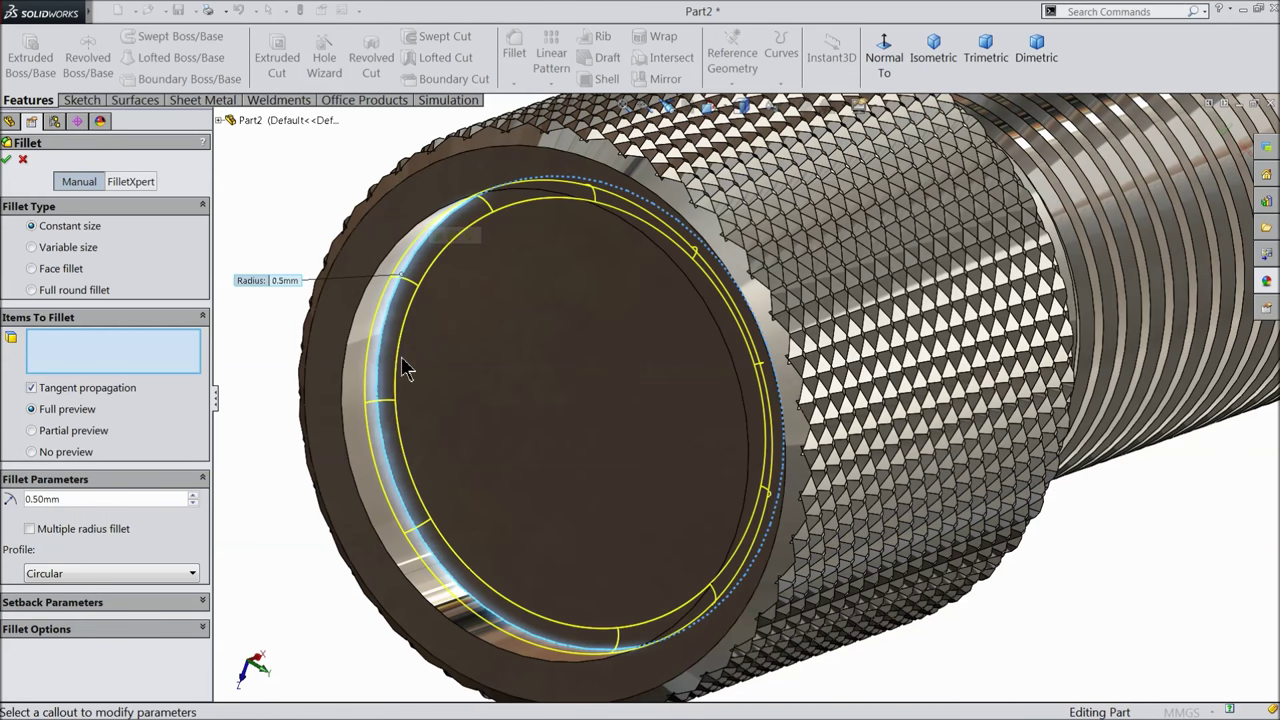
pyautogui.click(364, 320)
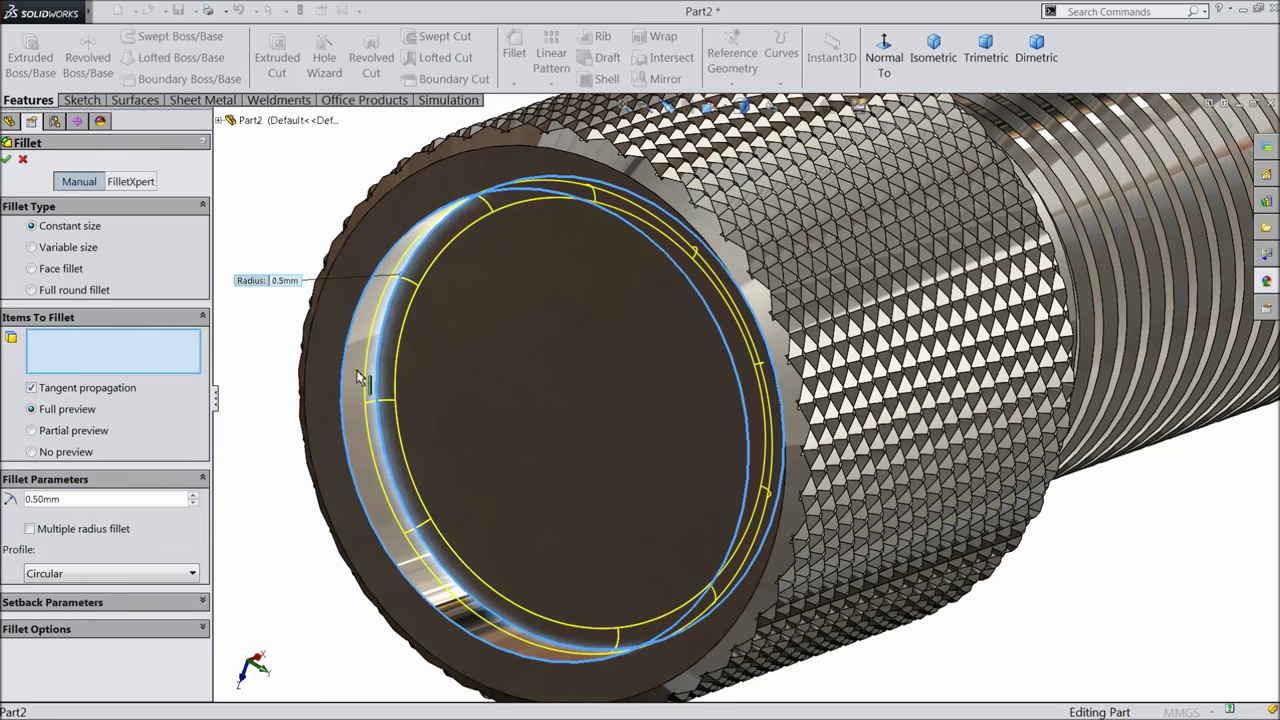
pyautogui.scroll(-5, 387, 388)
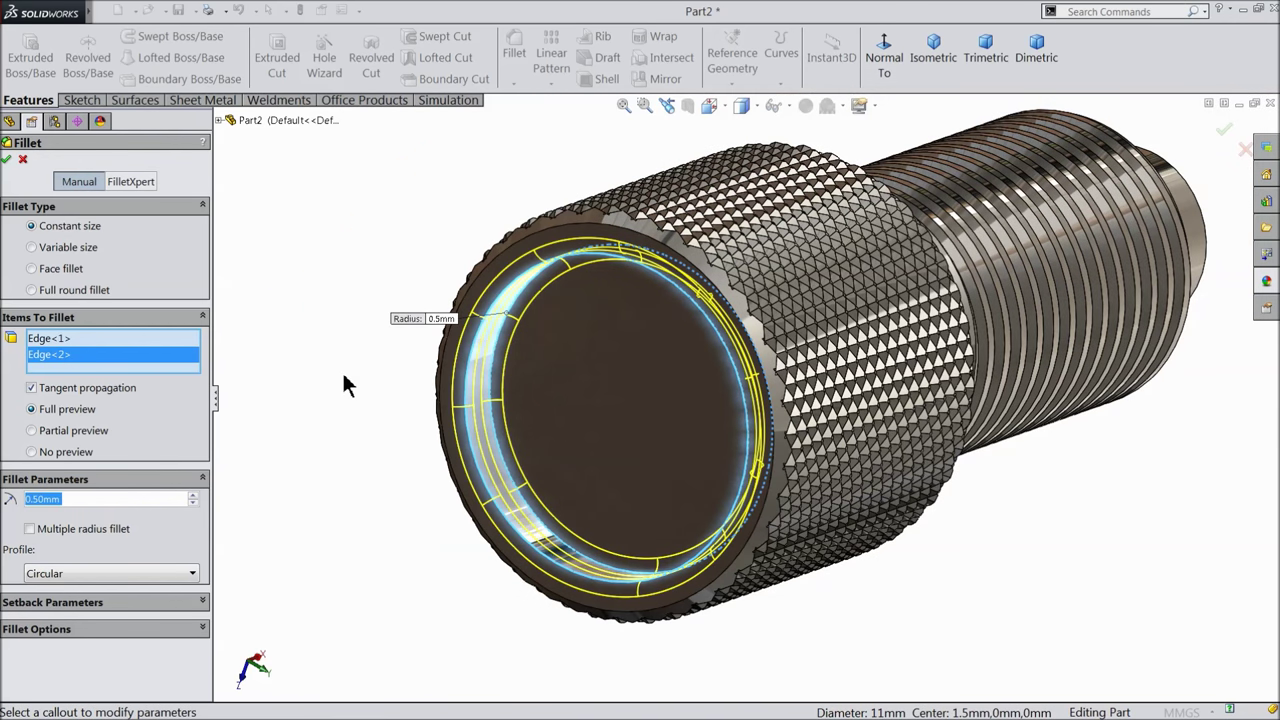
pyautogui.scroll(5, 650, 400)
pyautogui.click(7, 161)
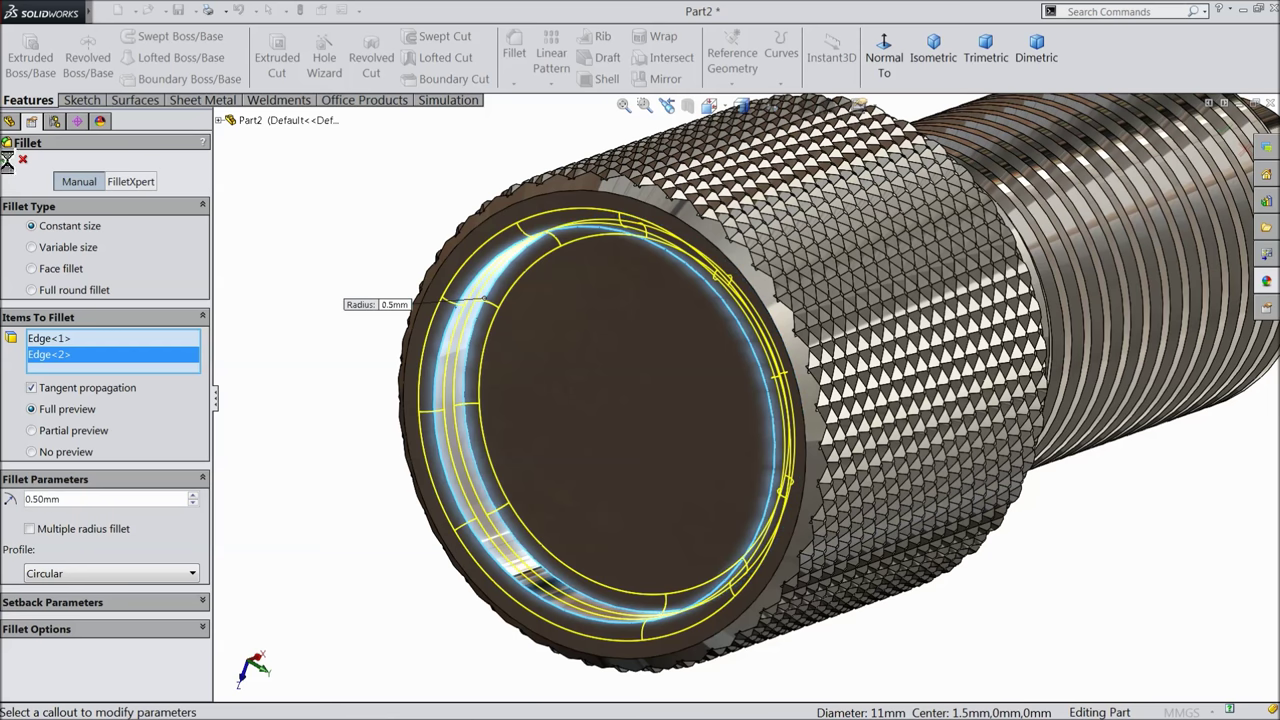
pyautogui.click(566, 380)
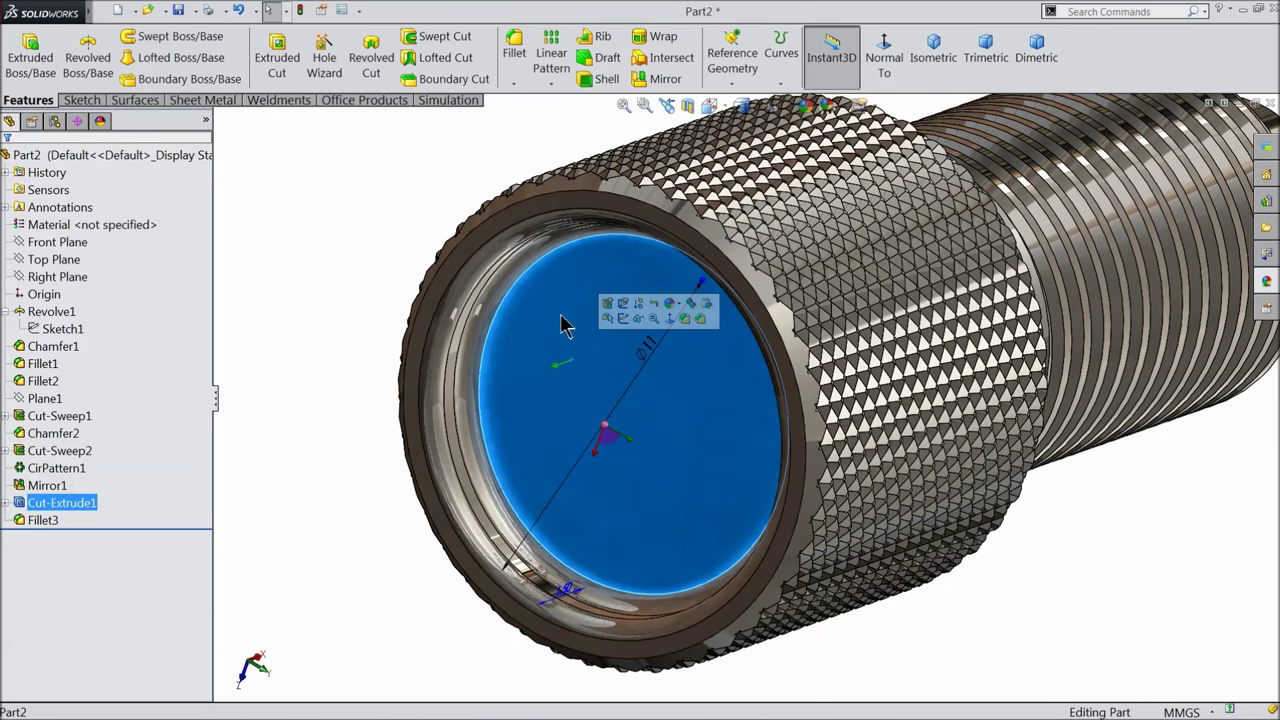
# - Give the recess floor face a red colour appearance
pyautogui.click(808, 106)
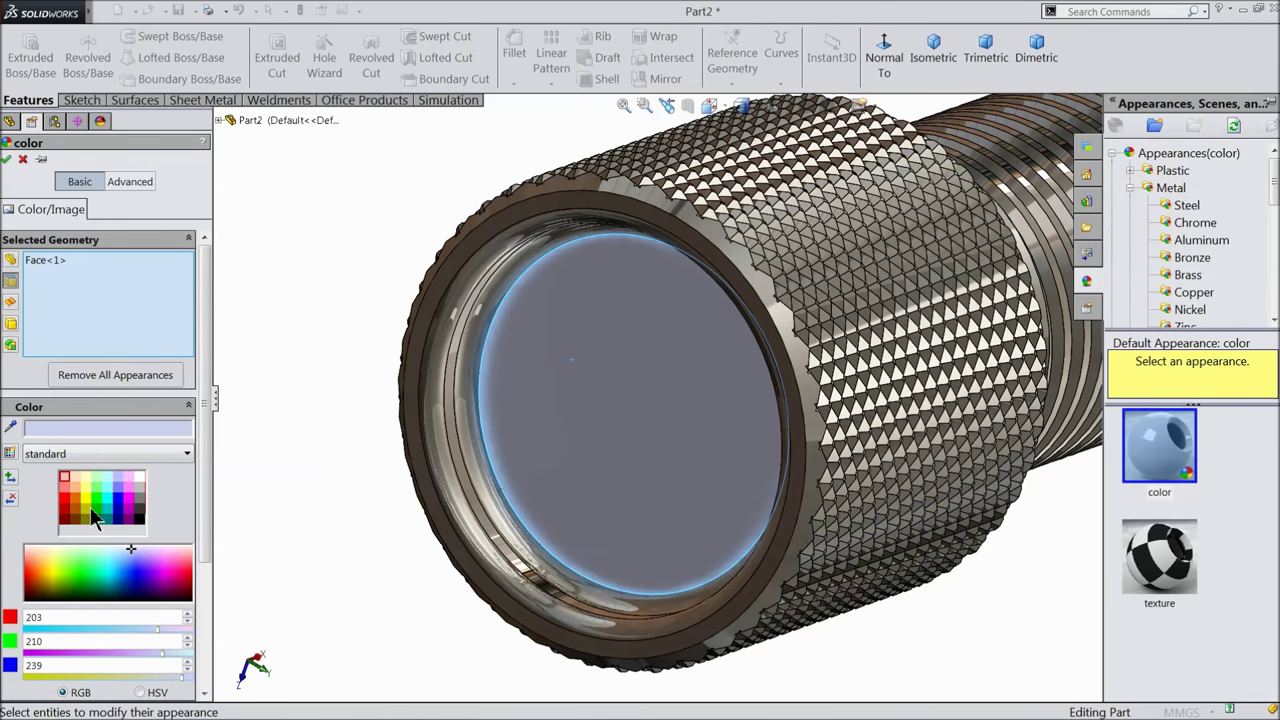
pyautogui.click(64, 504)
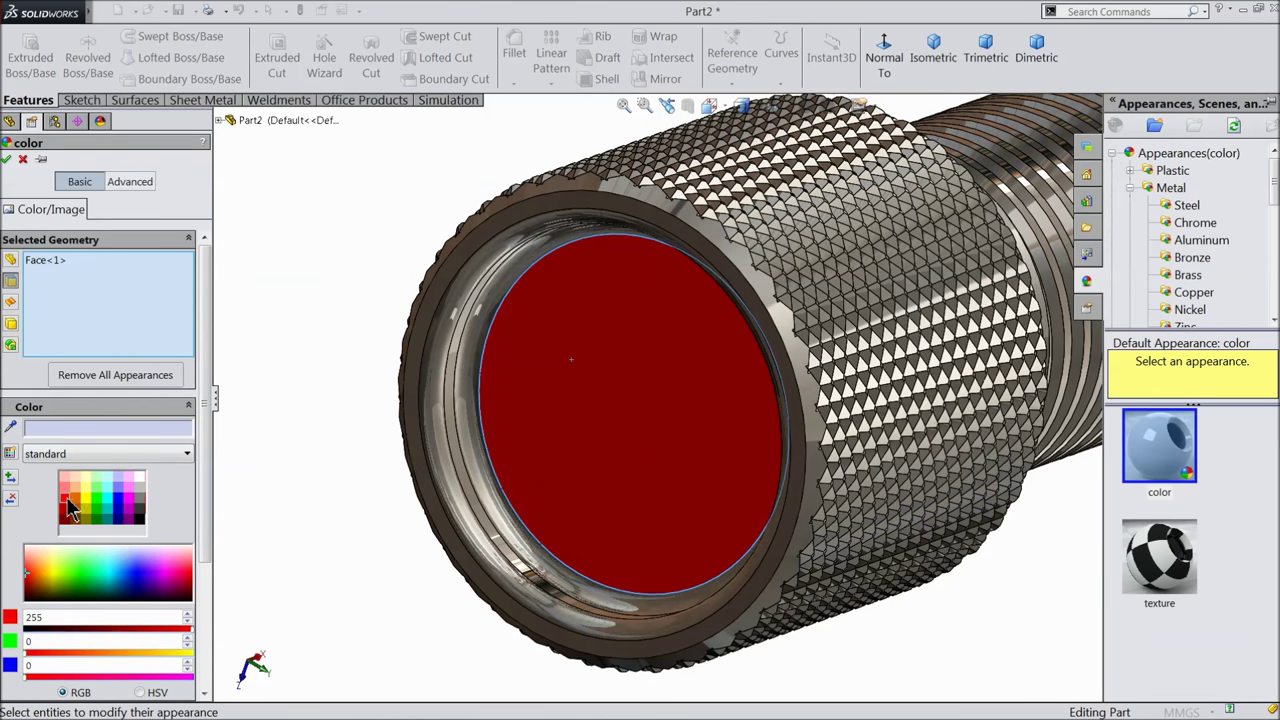
pyautogui.click(8, 160)
# - Orbit and zoom to inspect the red recess, threaded shaft and conical tip
pyautogui.scroll(-2, 500, 274)
pyautogui.moveTo(500, 274); pyautogui.dragTo(440, 291, button='middle')
pyautogui.scroll(-3, 437, 297)
pyautogui.scroll(2, 836, 390)
pyautogui.moveTo(986, 357); pyautogui.dragTo(856, 448, button='middle')
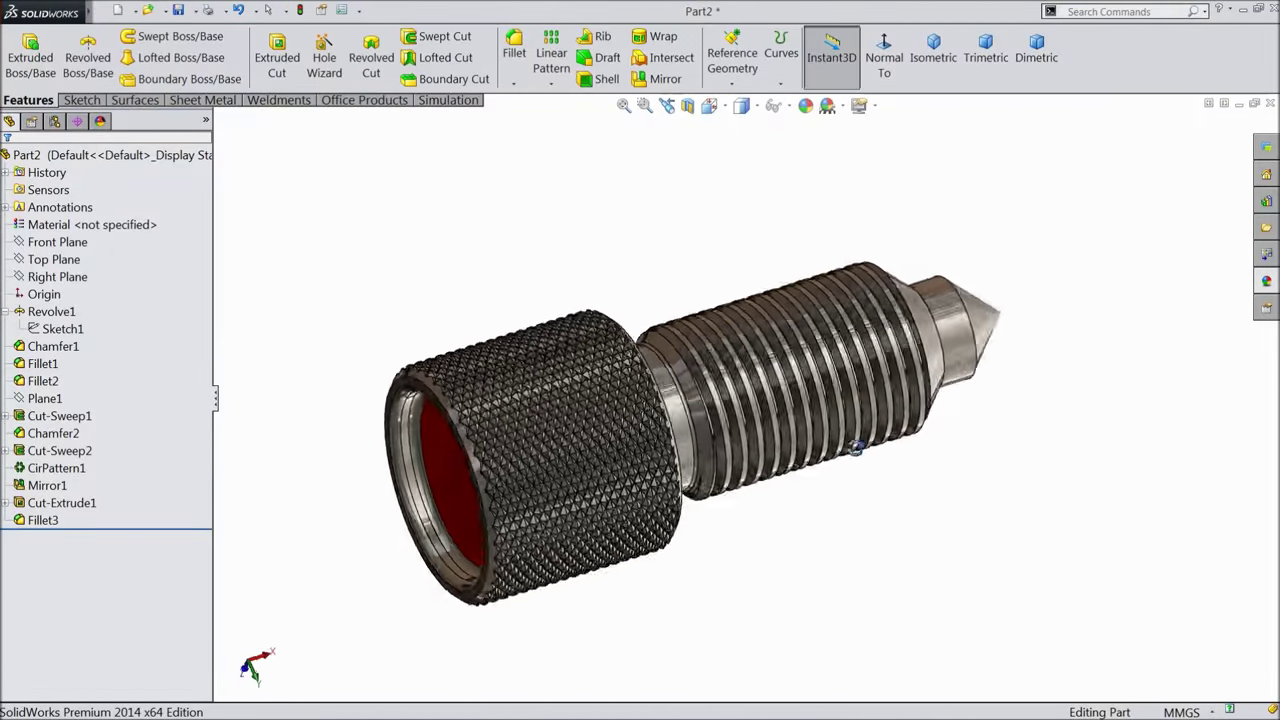
pyautogui.moveTo(755, 432); pyautogui.dragTo(812, 414, button='middle')
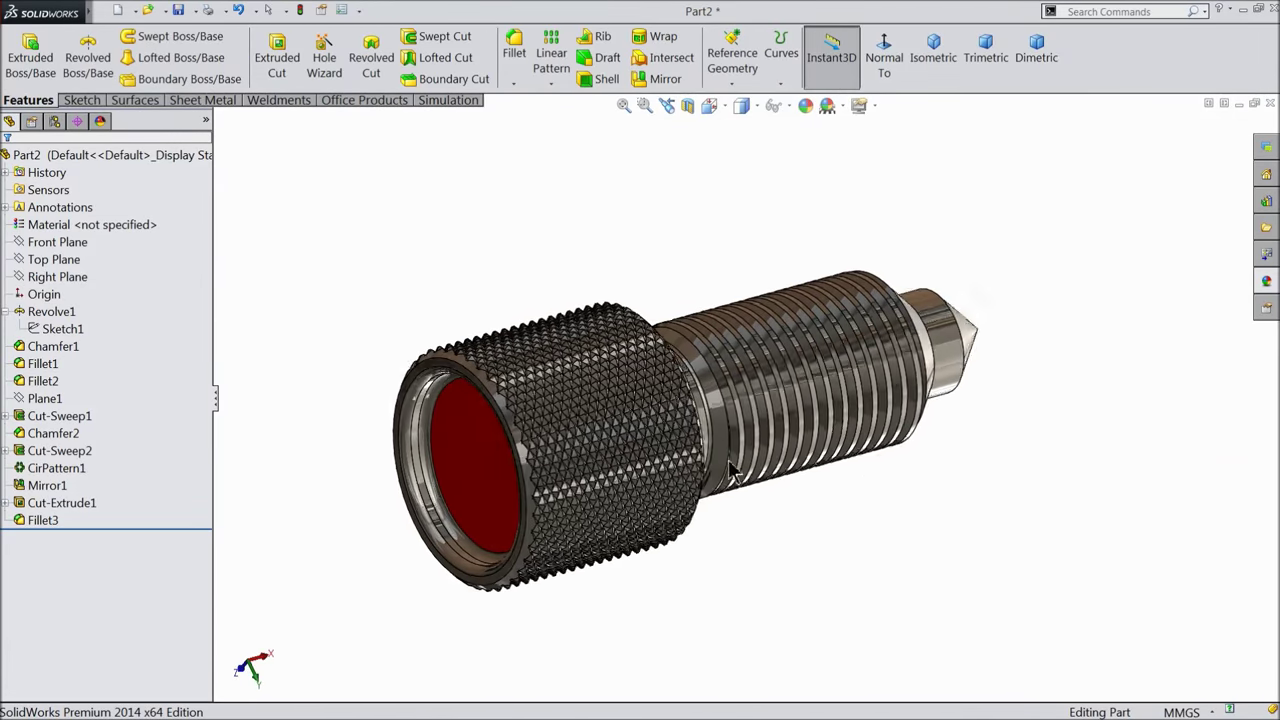
pyautogui.scroll(-3, 870, 479)
pyautogui.moveTo(870, 479); pyautogui.dragTo(712, 433, button='middle')
pyautogui.scroll(2, 732, 411)
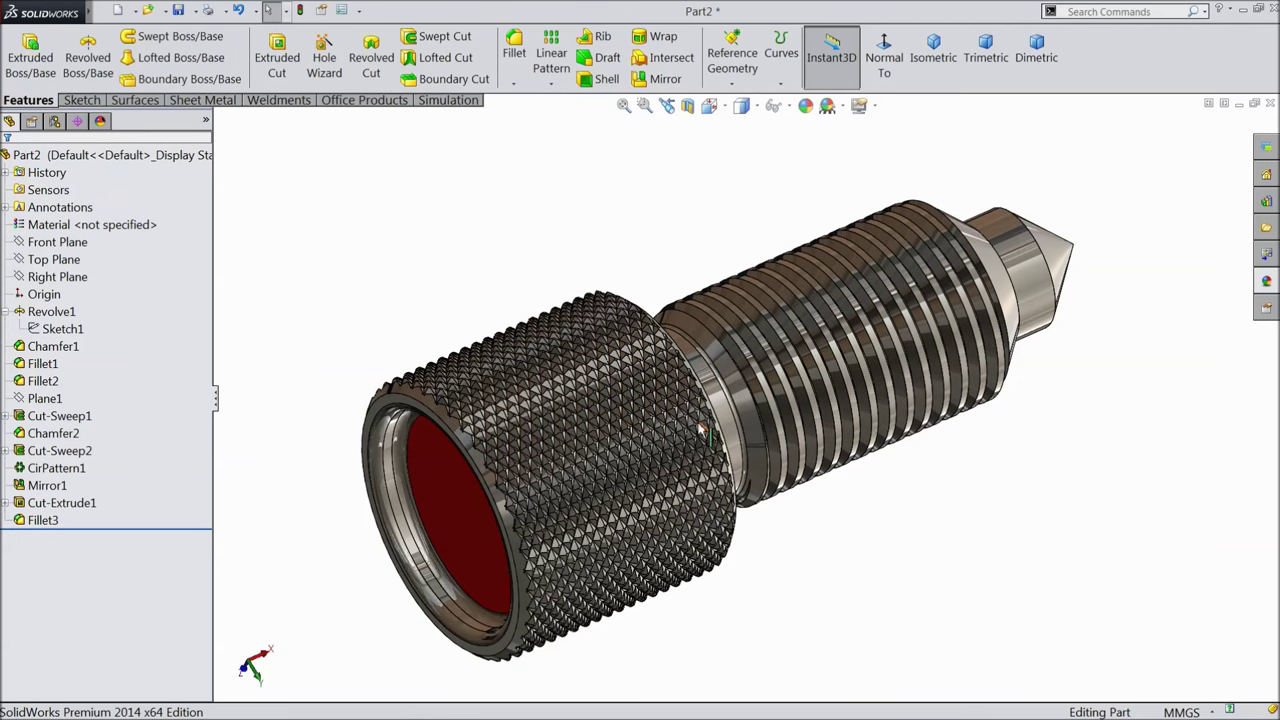
pyautogui.scroll(-2, 690, 428)
pyautogui.moveTo(698, 434); pyautogui.dragTo(707, 440, button='middle')
pyautogui.moveTo(711, 432); pyautogui.dragTo(663, 466, button='middle')
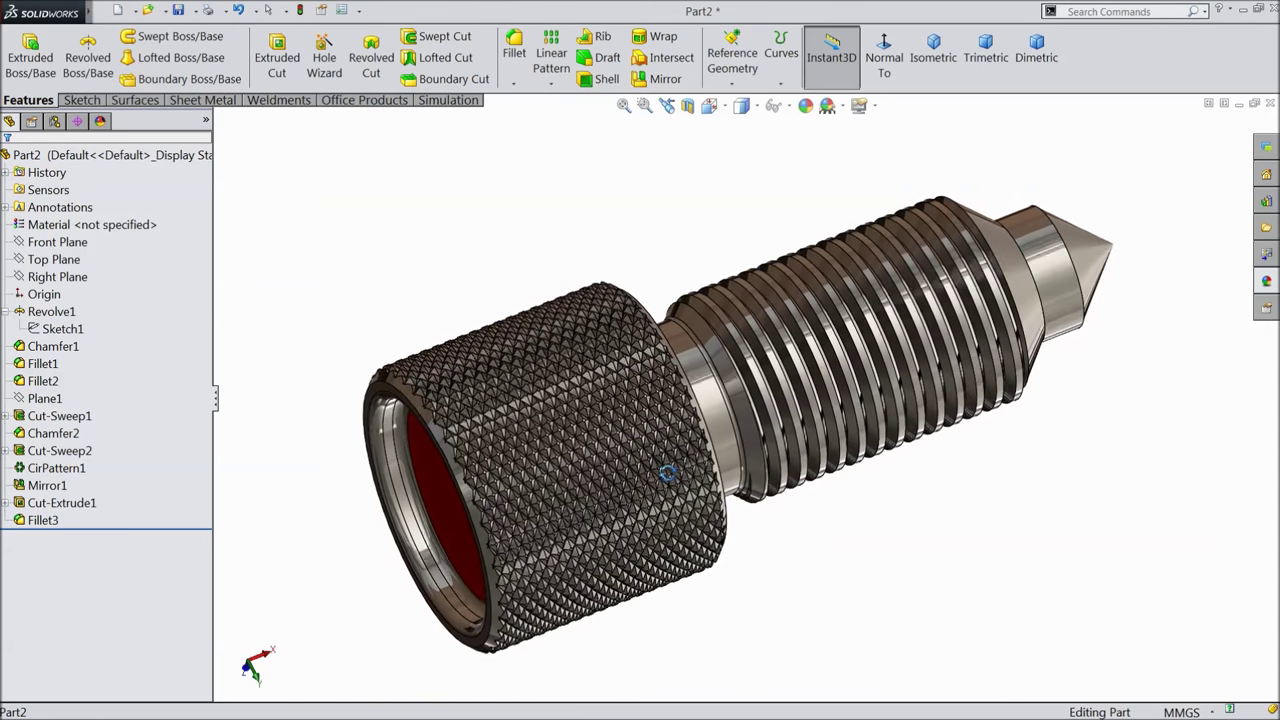
pyautogui.scroll(-3, 690, 460)
pyautogui.scroll(5, 692, 460)
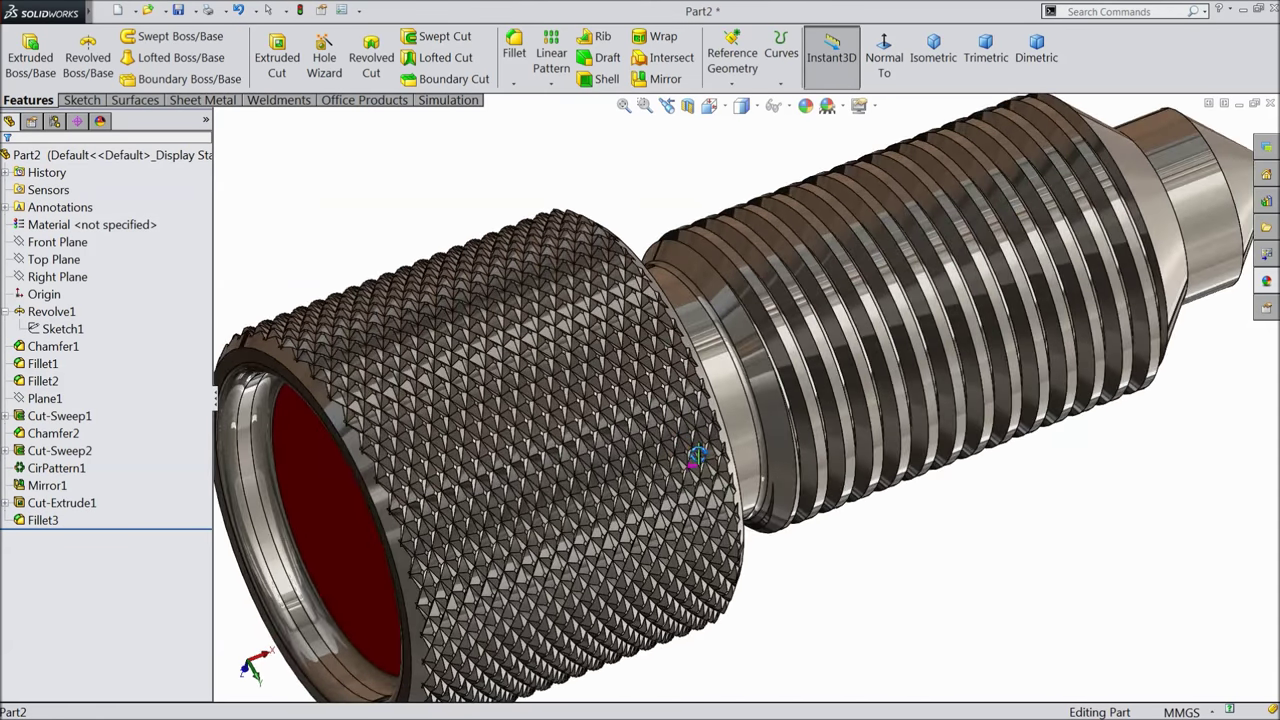